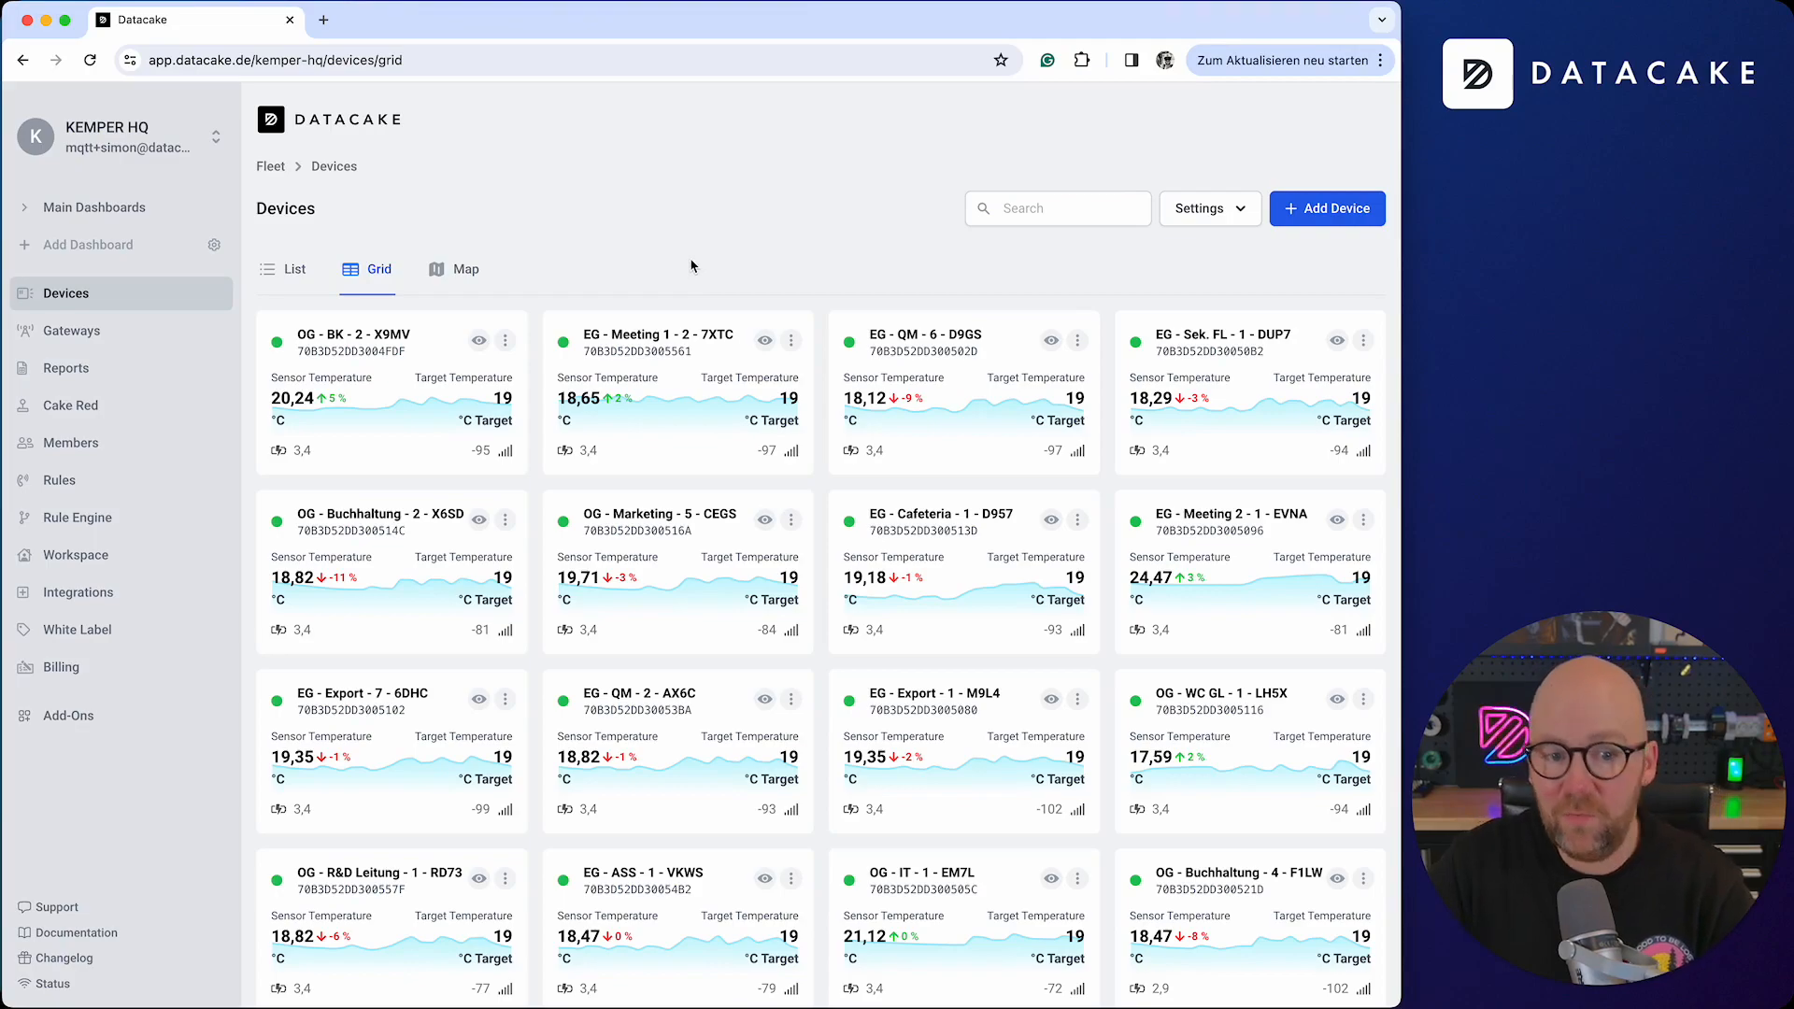
# Step: Switch the devices overview to the list view and look through the devices and their tags
pyautogui.scroll(-10, 691, 266)
pyautogui.scroll(10, 692, 266)
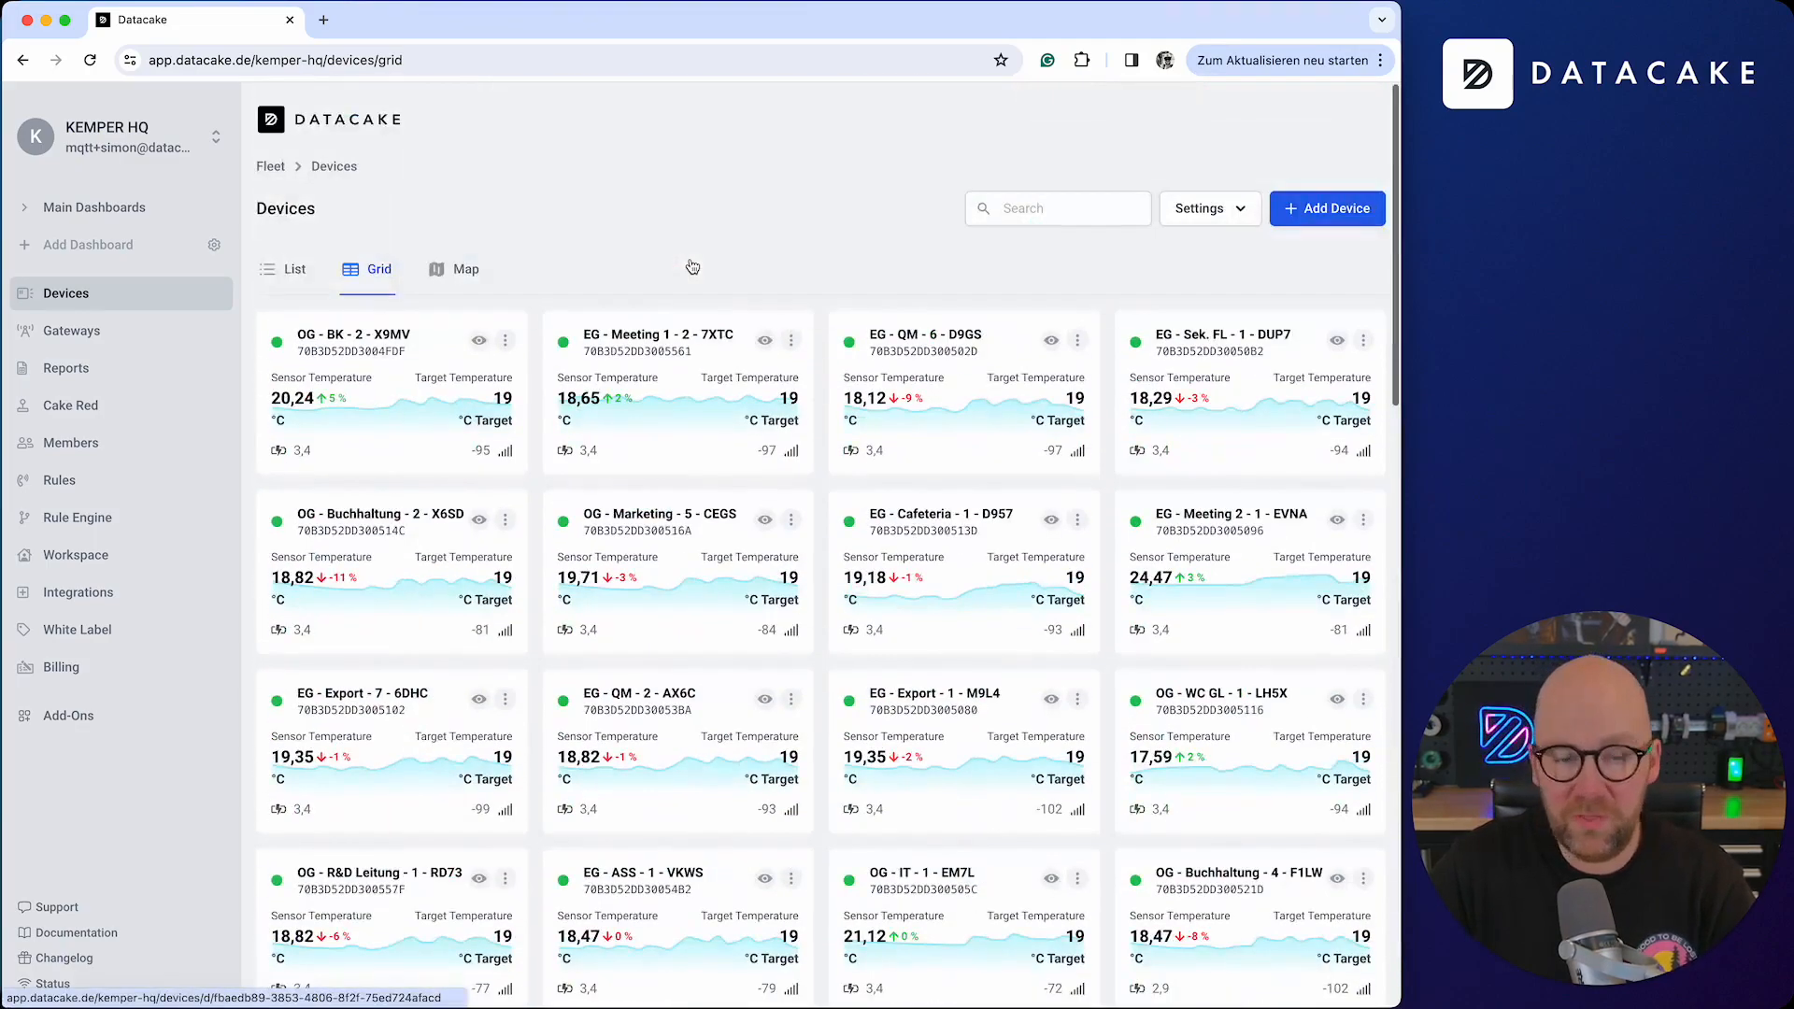
pyautogui.click(291, 277)
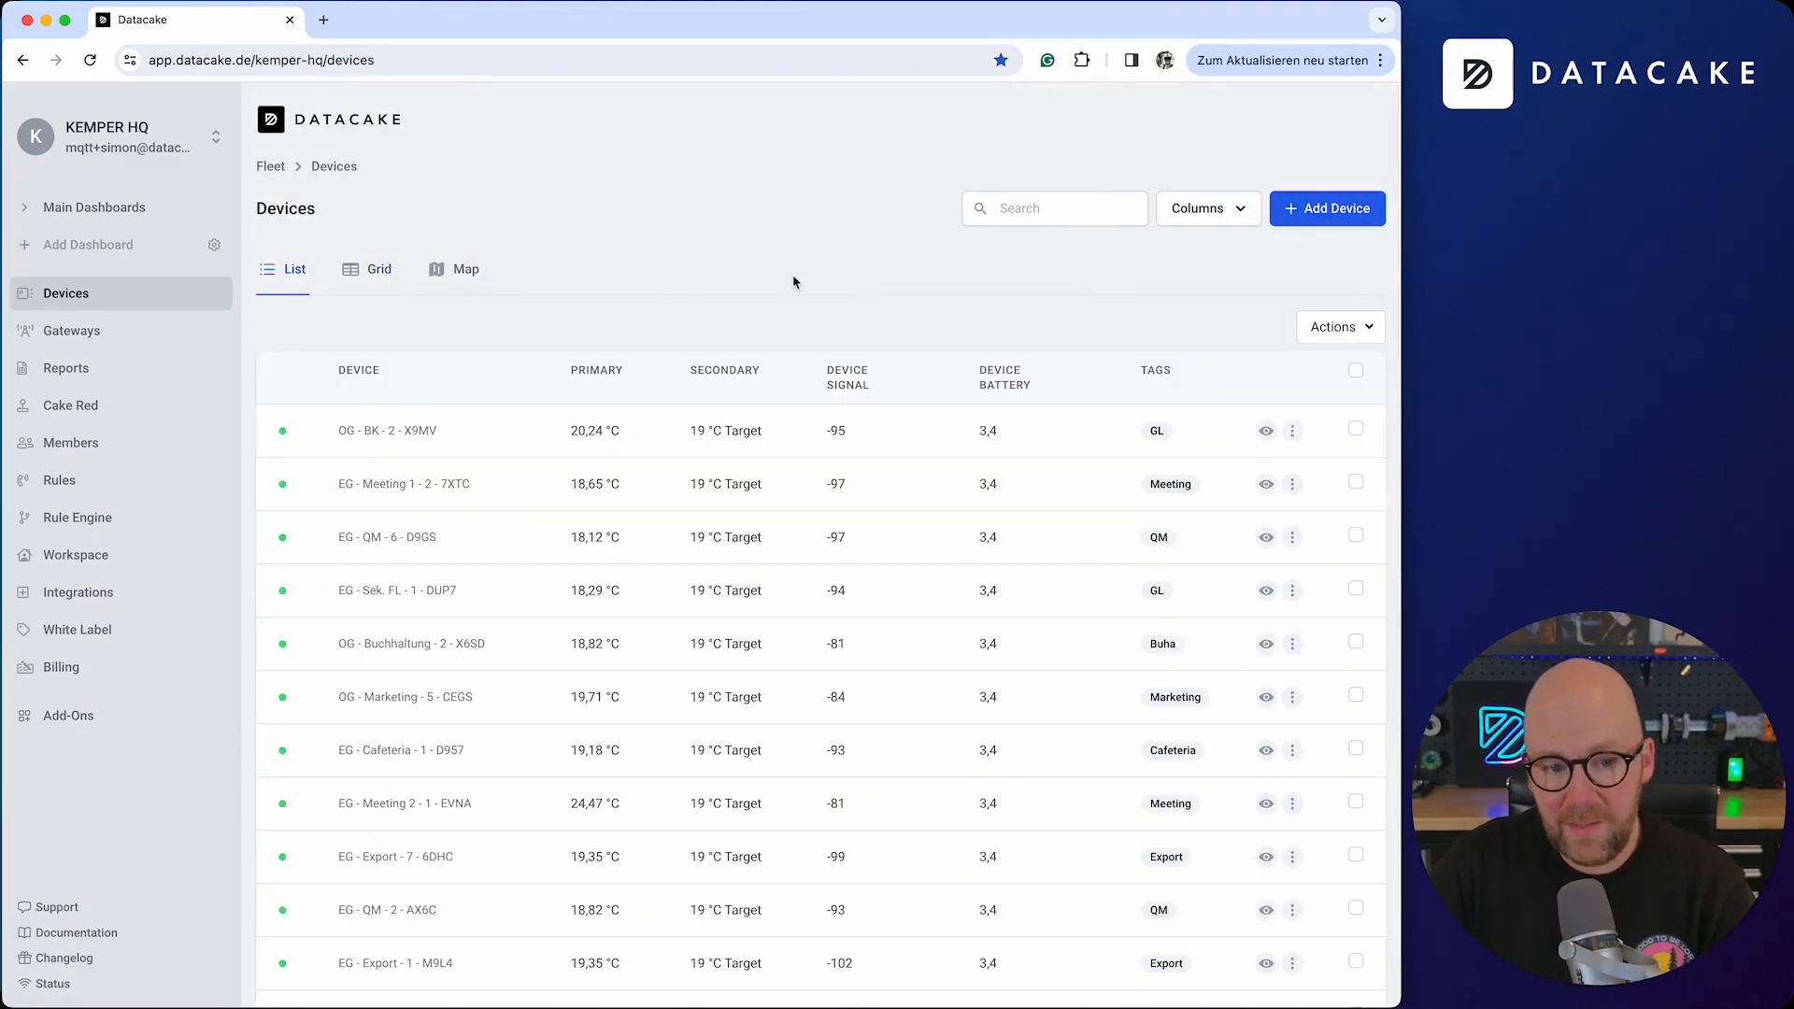
pyautogui.scroll(-20, 631, 460)
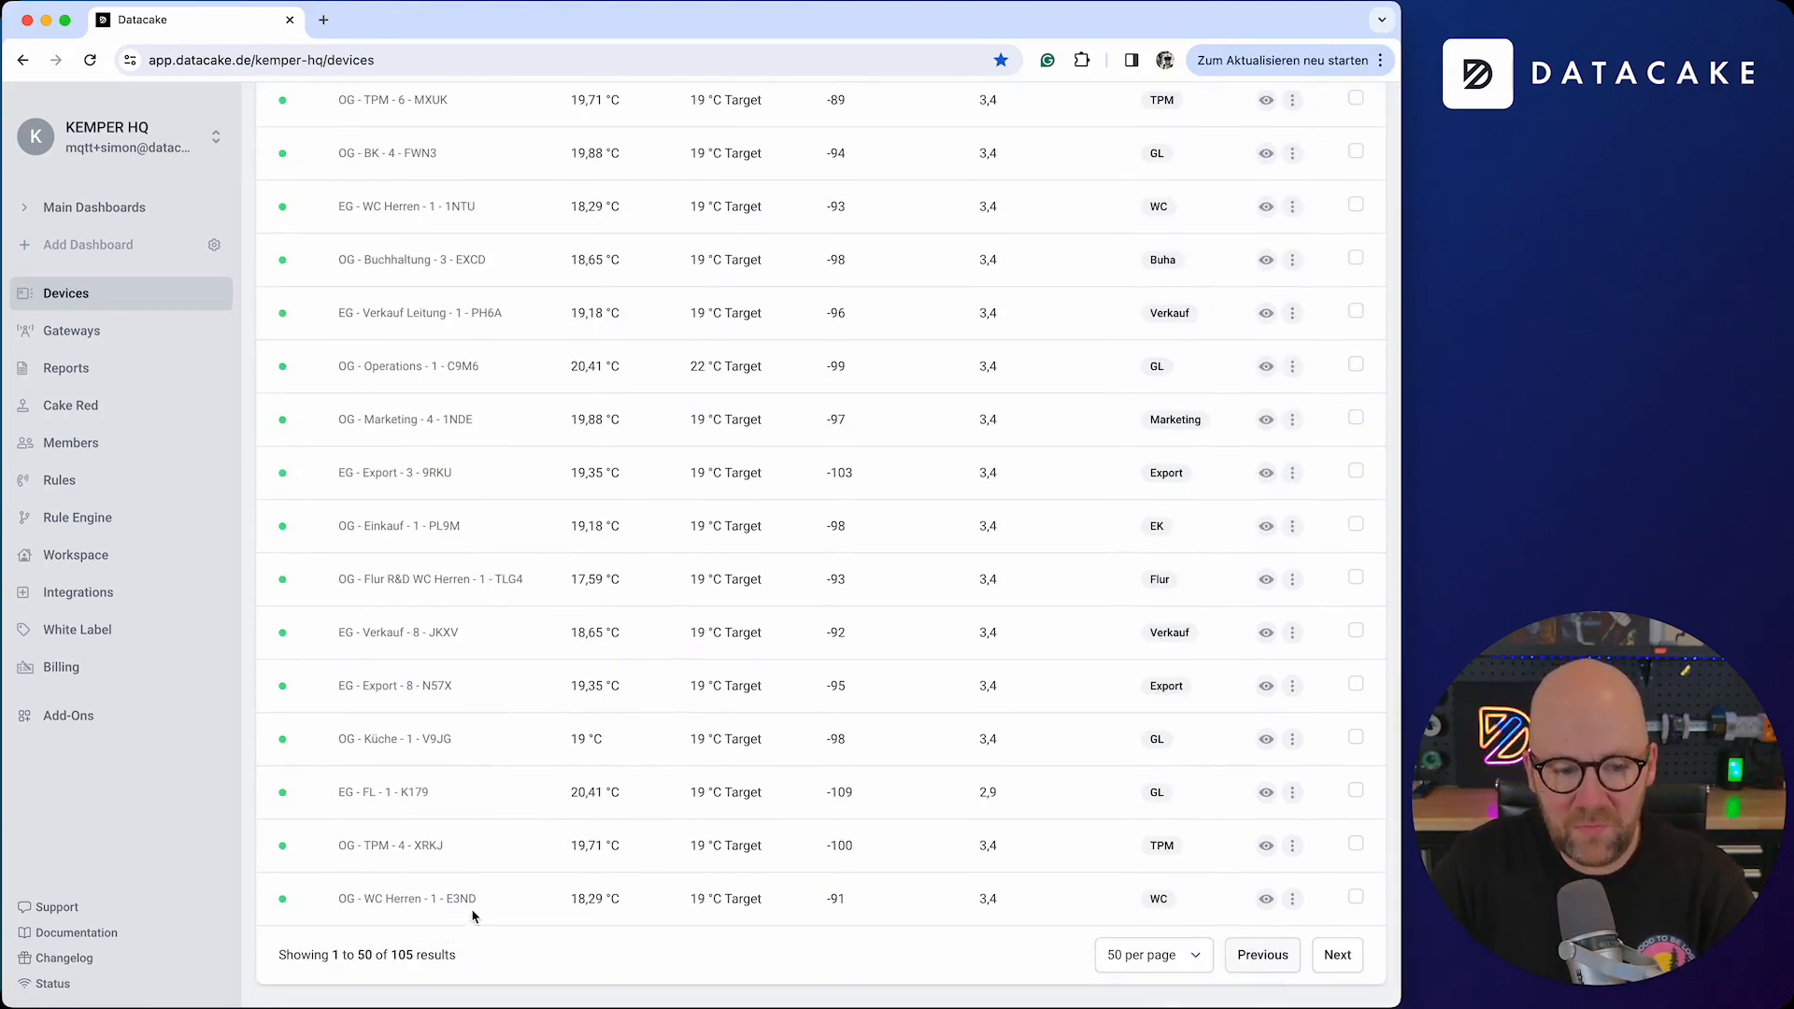
pyautogui.scroll(20, 478, 921)
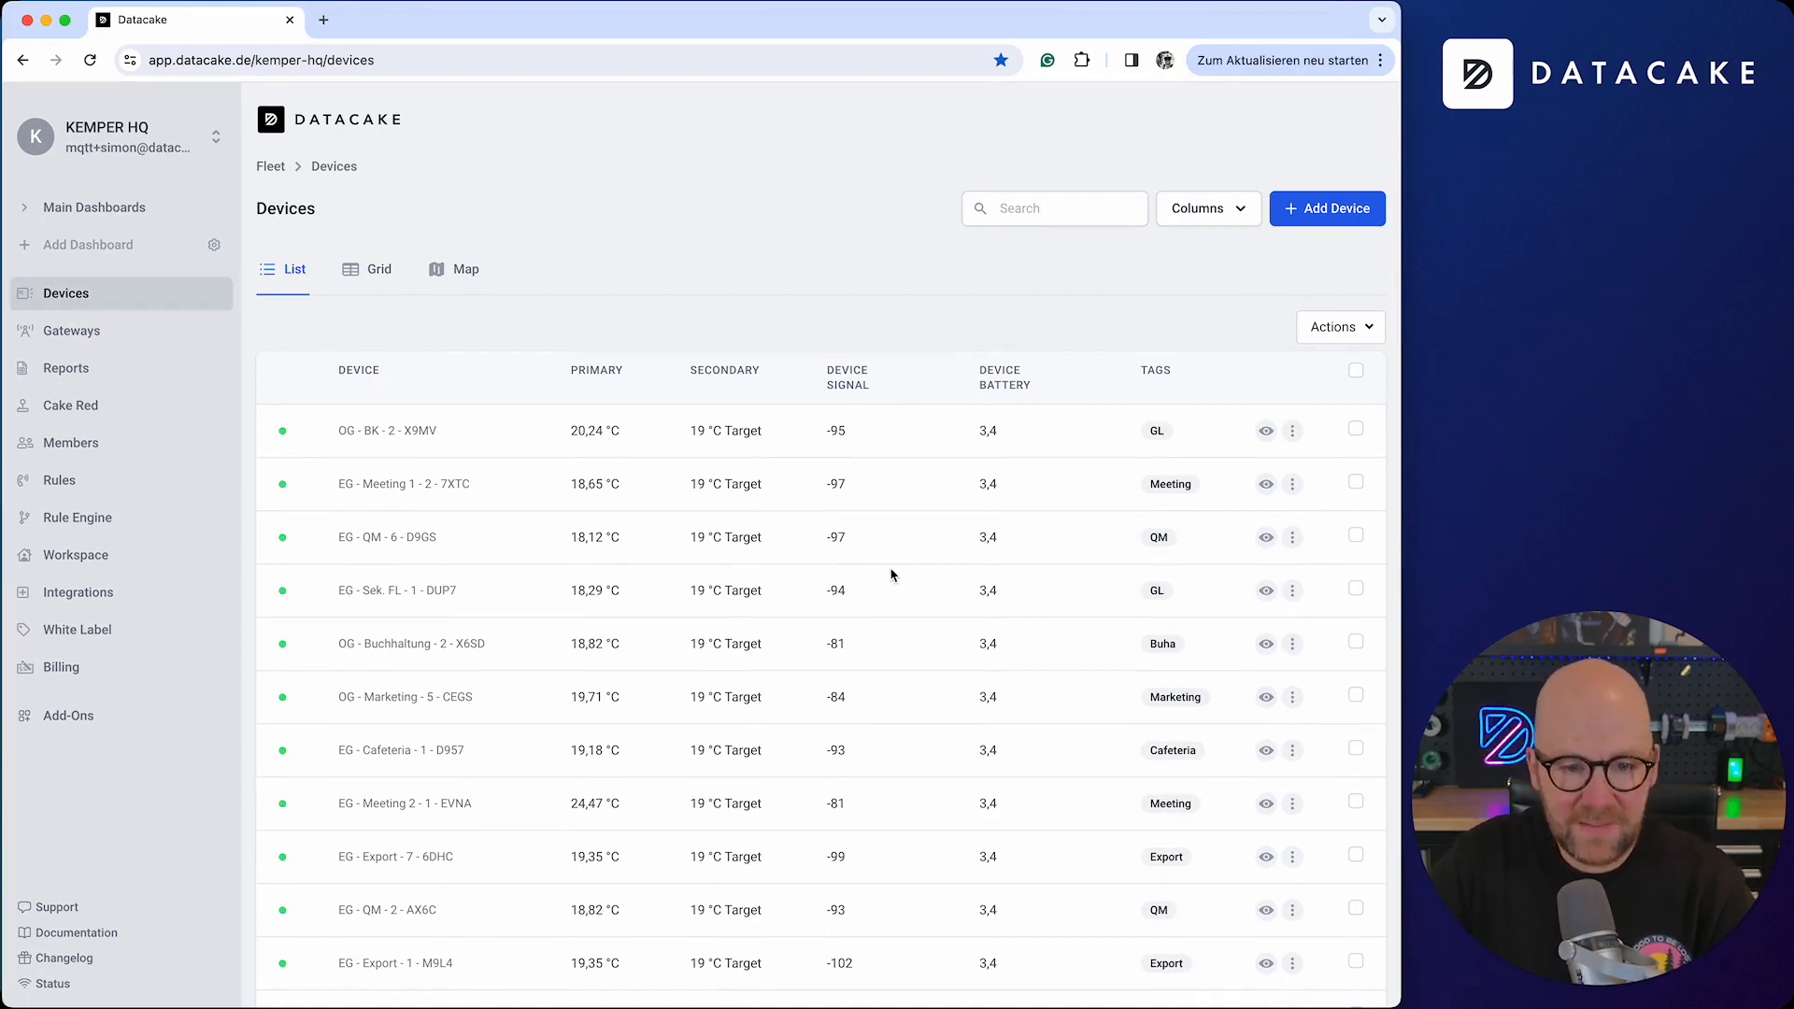
pyautogui.scroll(-3, 889, 582)
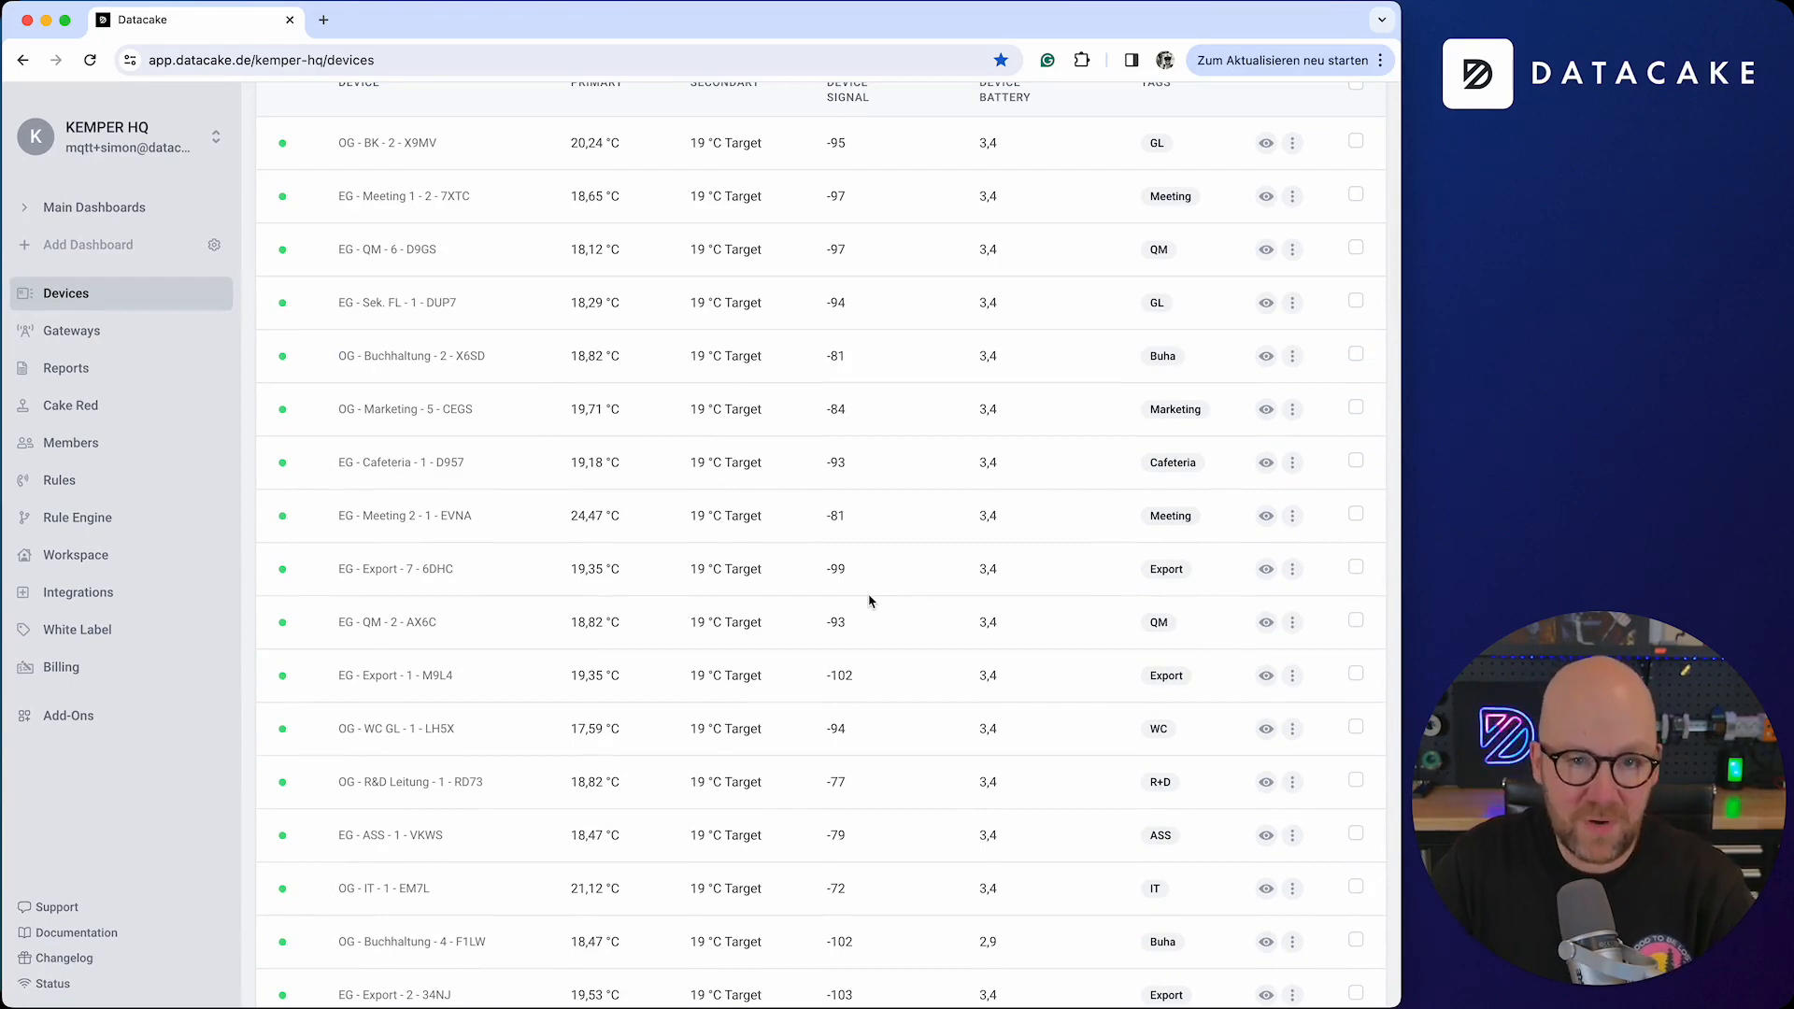
pyautogui.scroll(-8, 872, 600)
pyautogui.scroll(15, 865, 599)
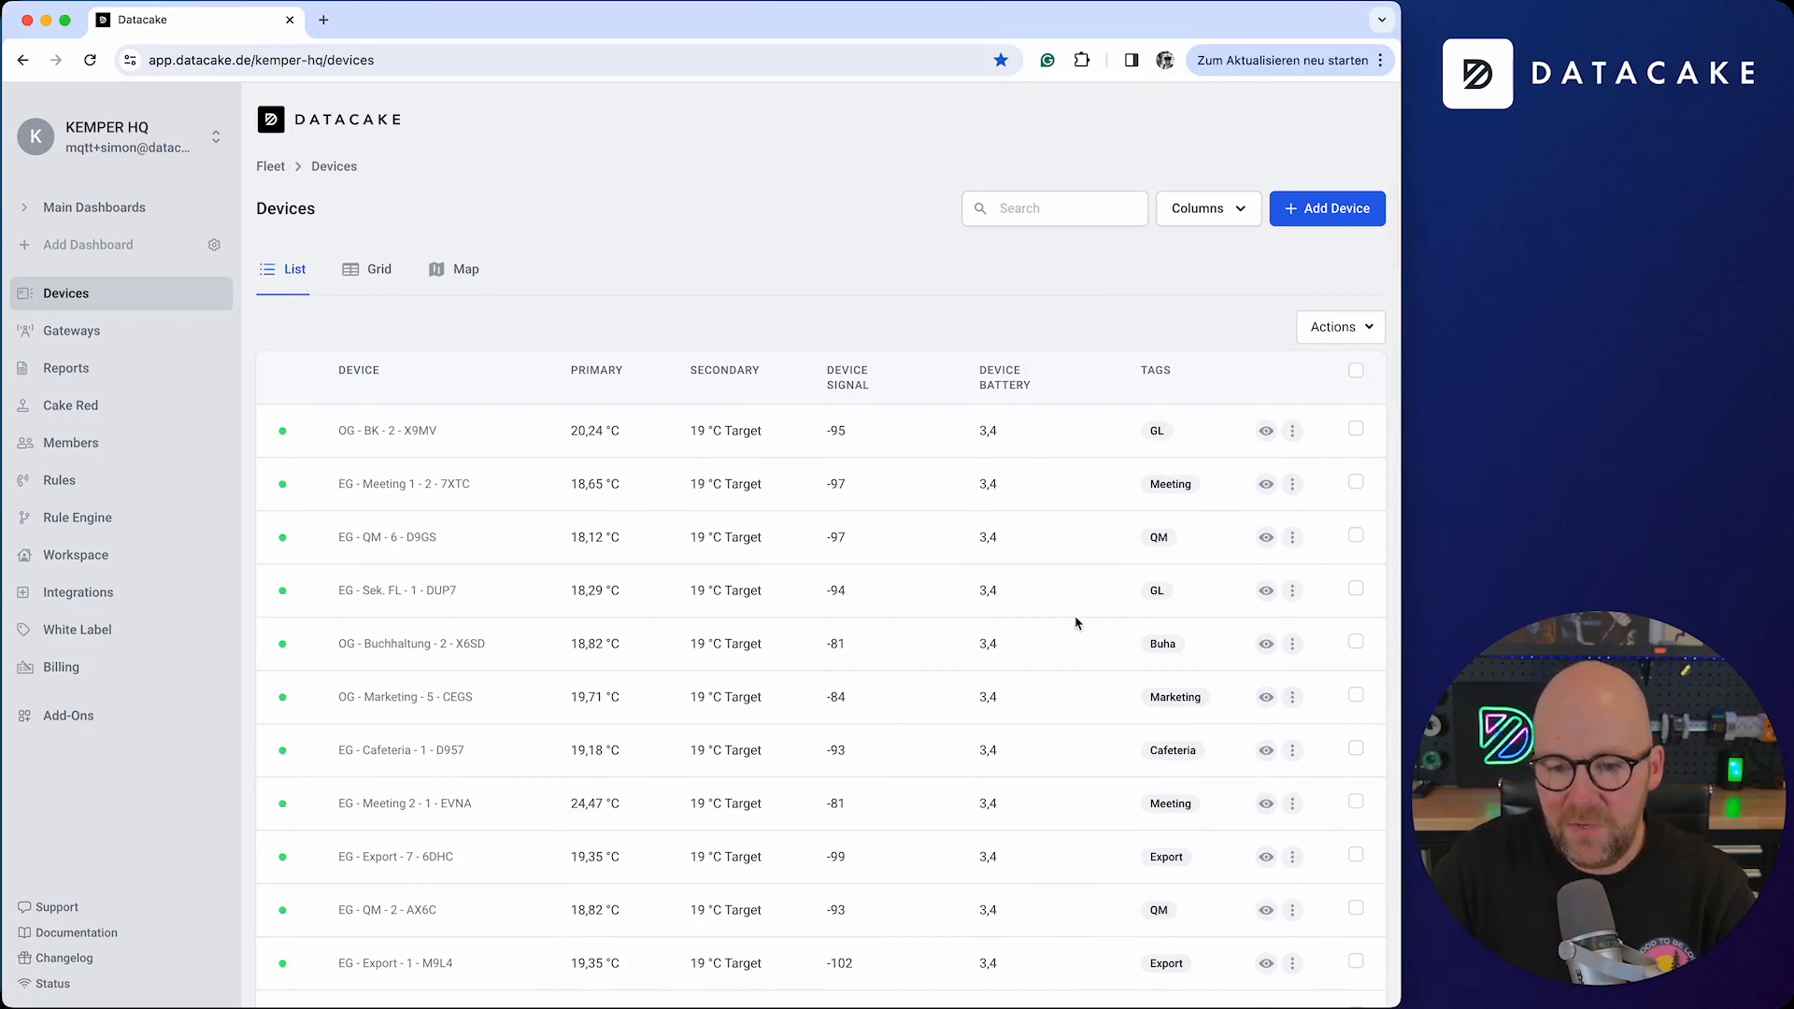
pyautogui.scroll(-7, 1075, 621)
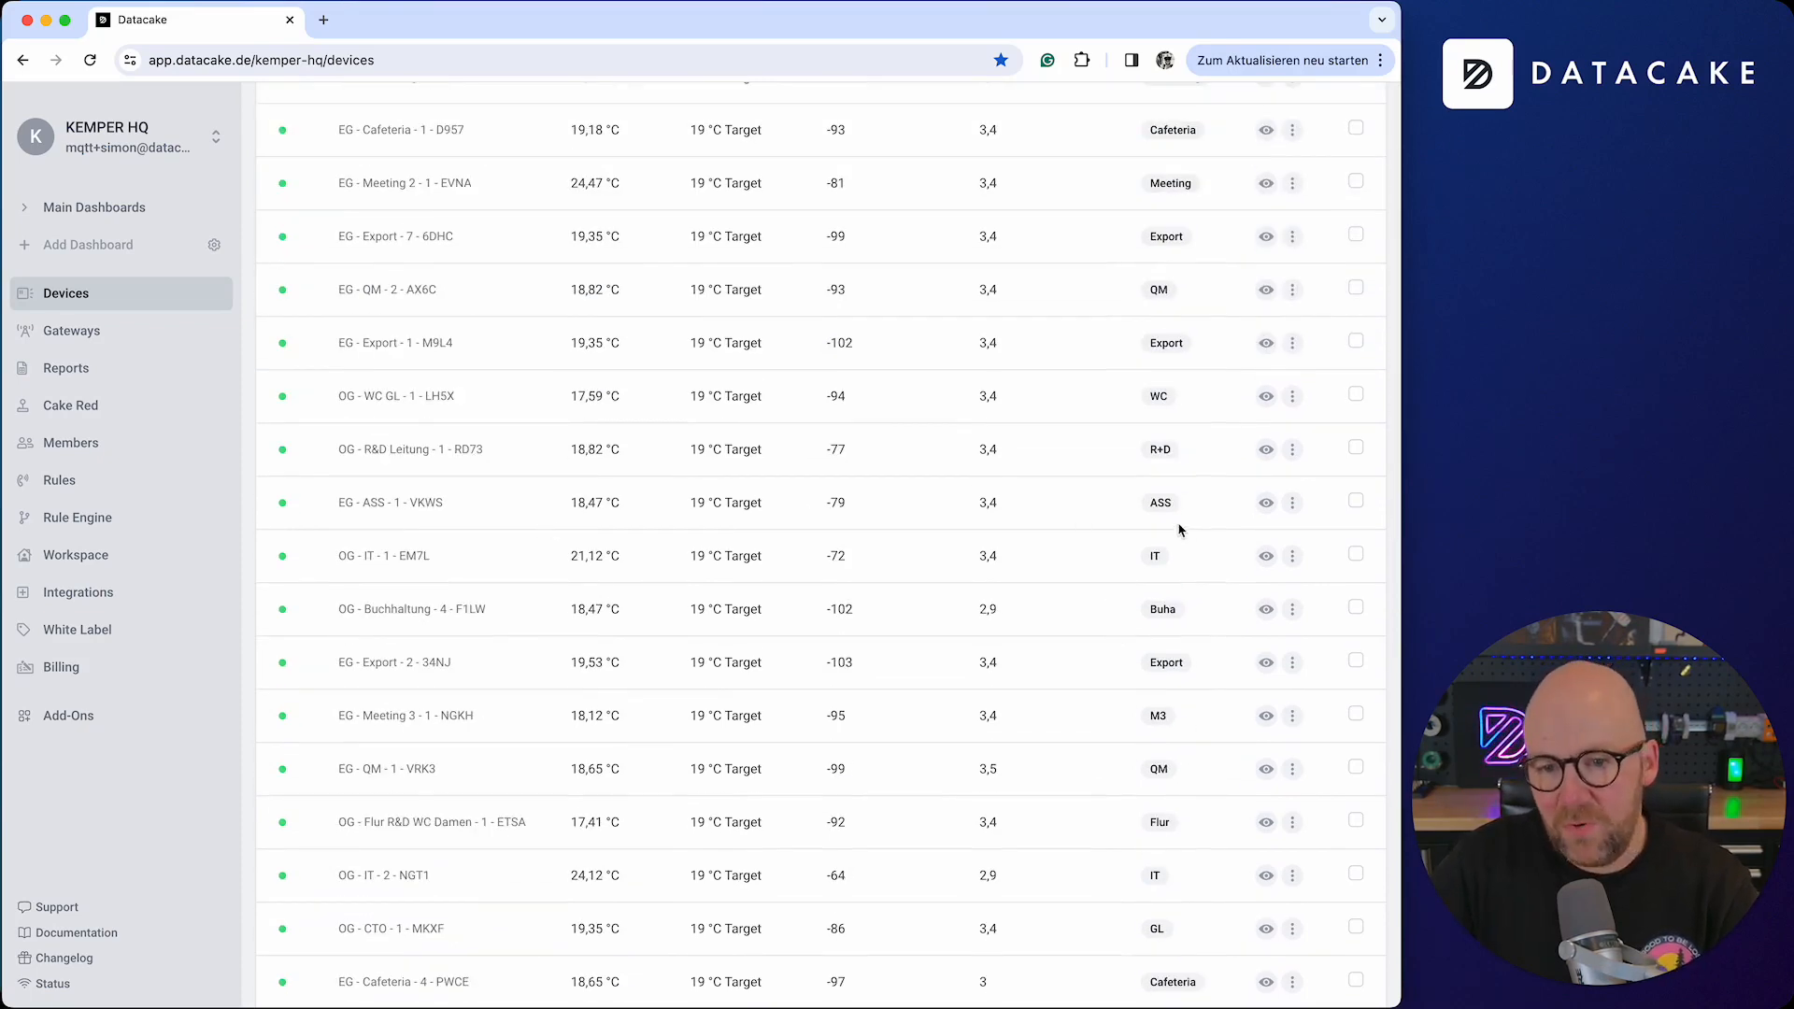
pyautogui.scroll(-4, 1189, 673)
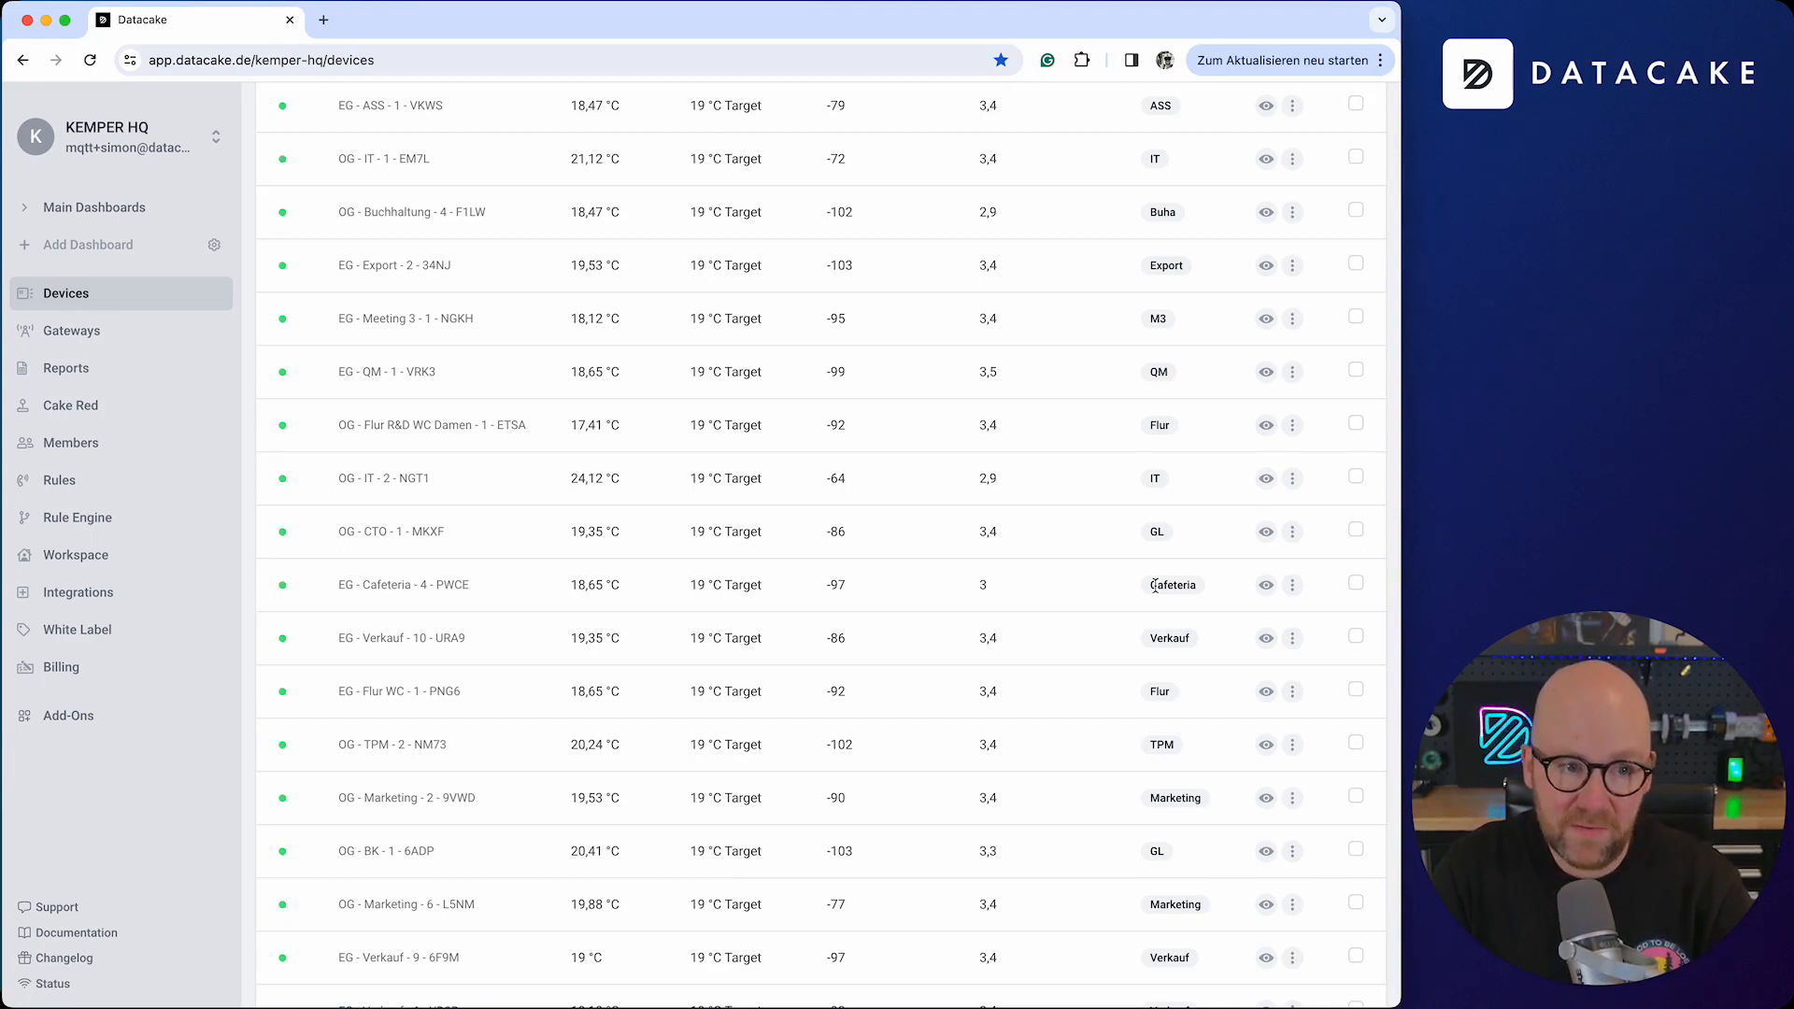
pyautogui.scroll(10, 886, 499)
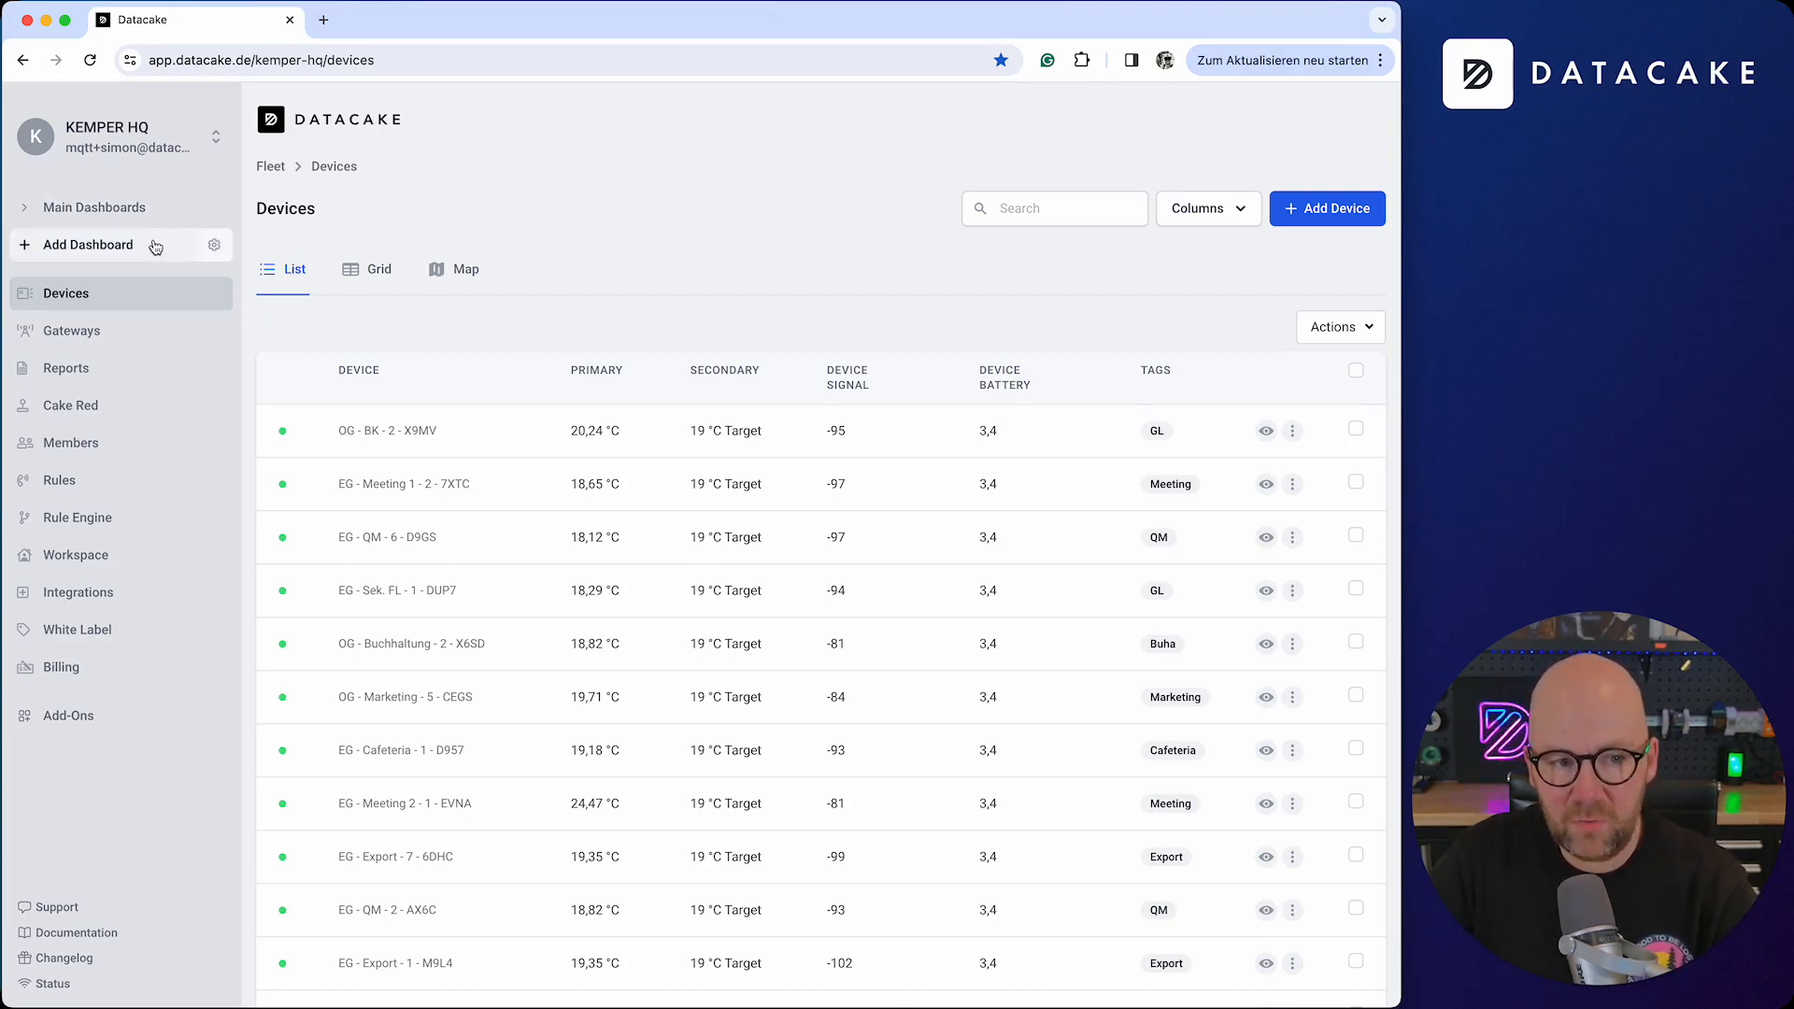
# Step: Look inside the Main Dashboards folder and open the sidebar configuration for the dashboards
pyautogui.click(107, 211)
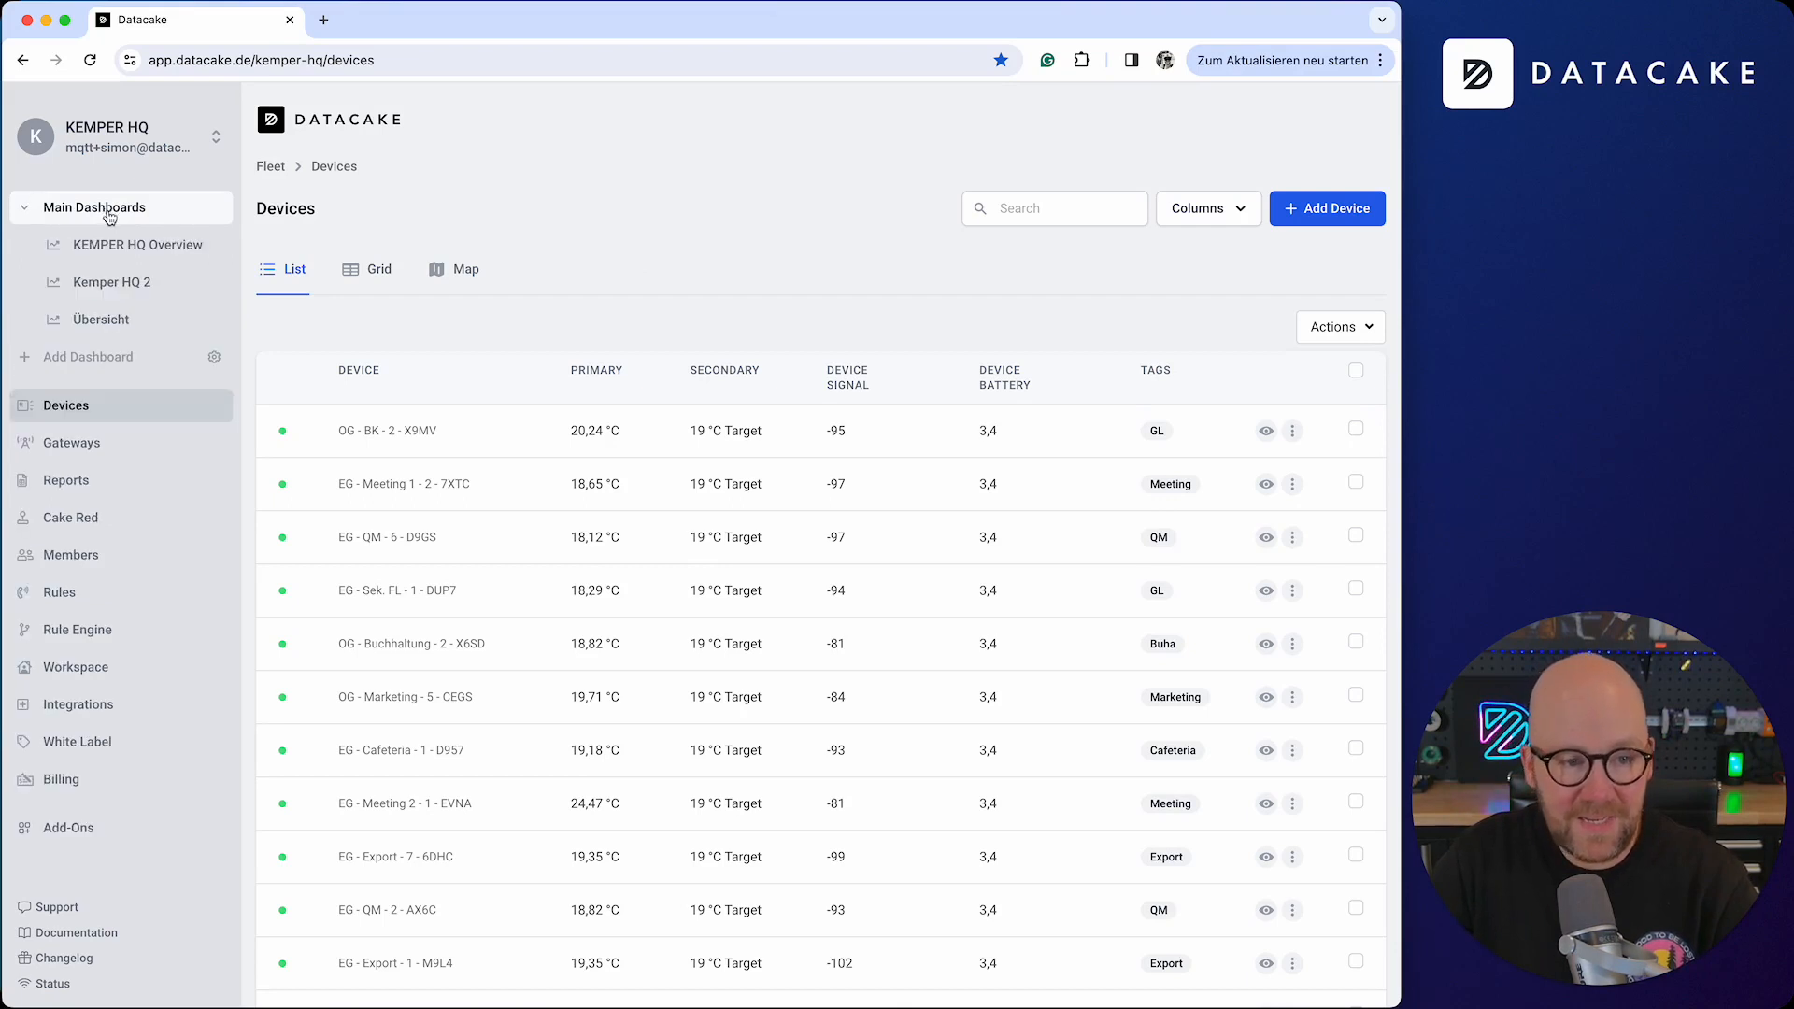
pyautogui.click(84, 213)
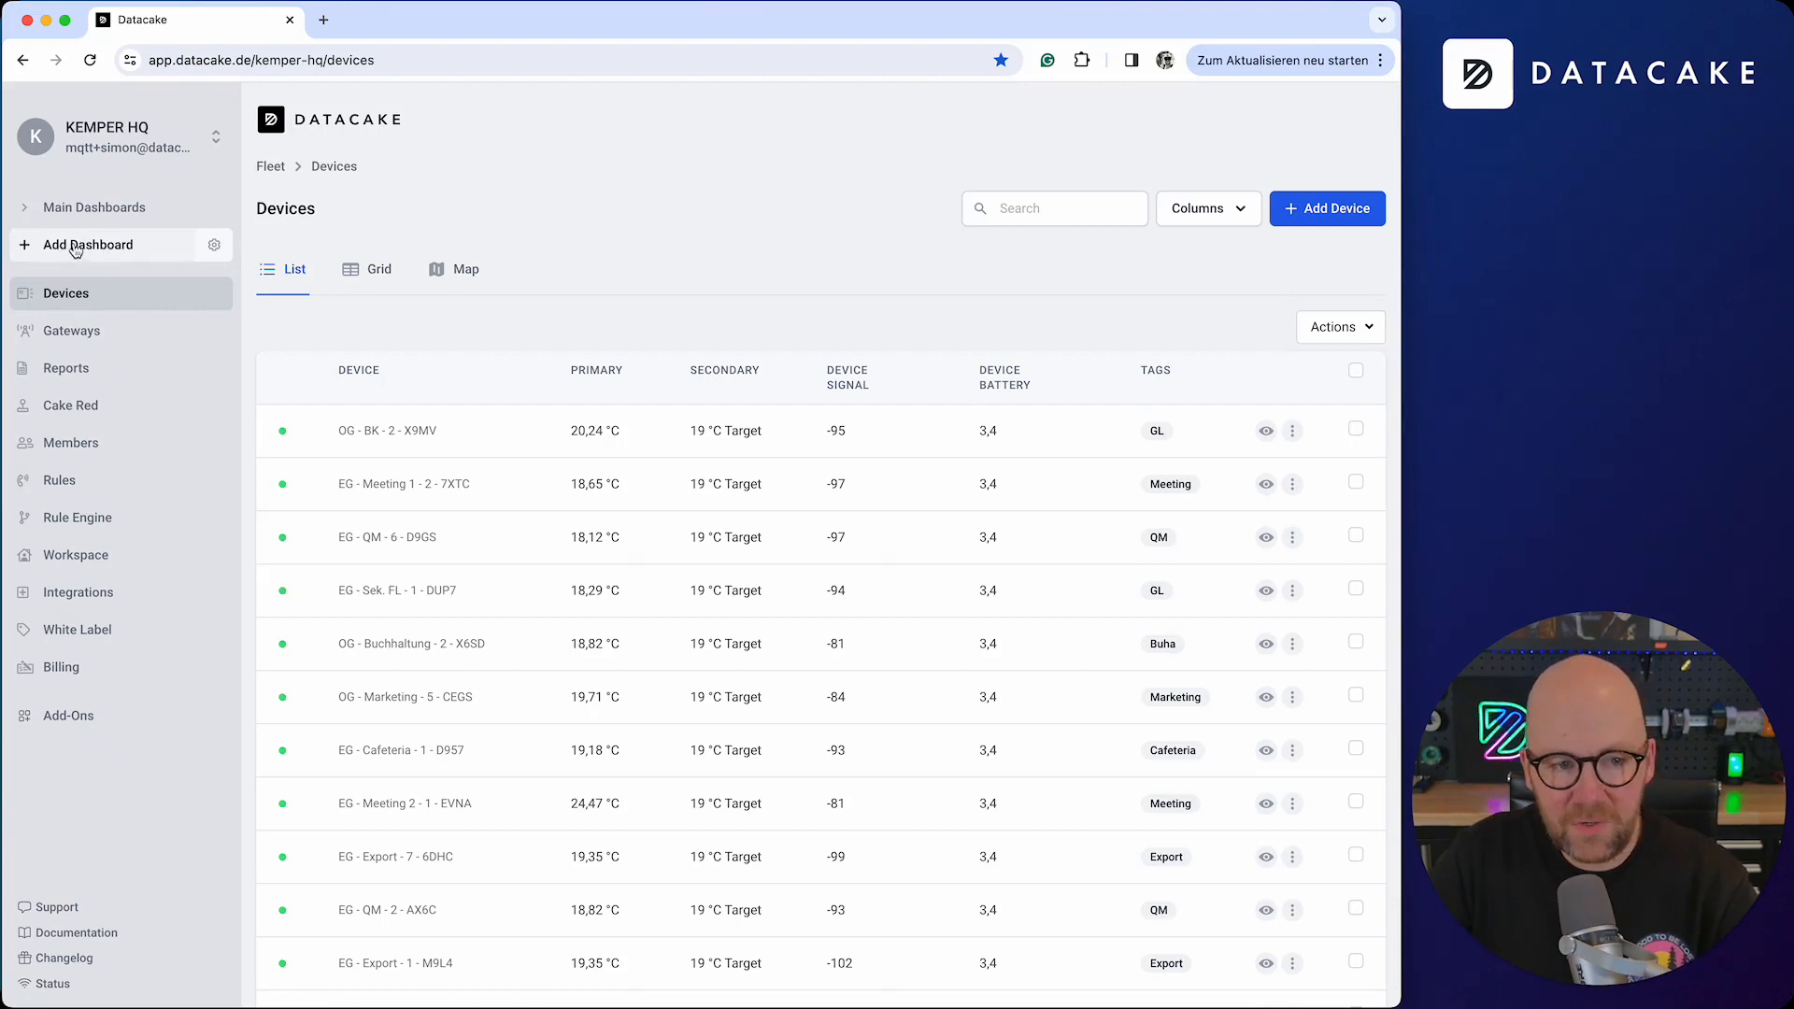
pyautogui.click(214, 245)
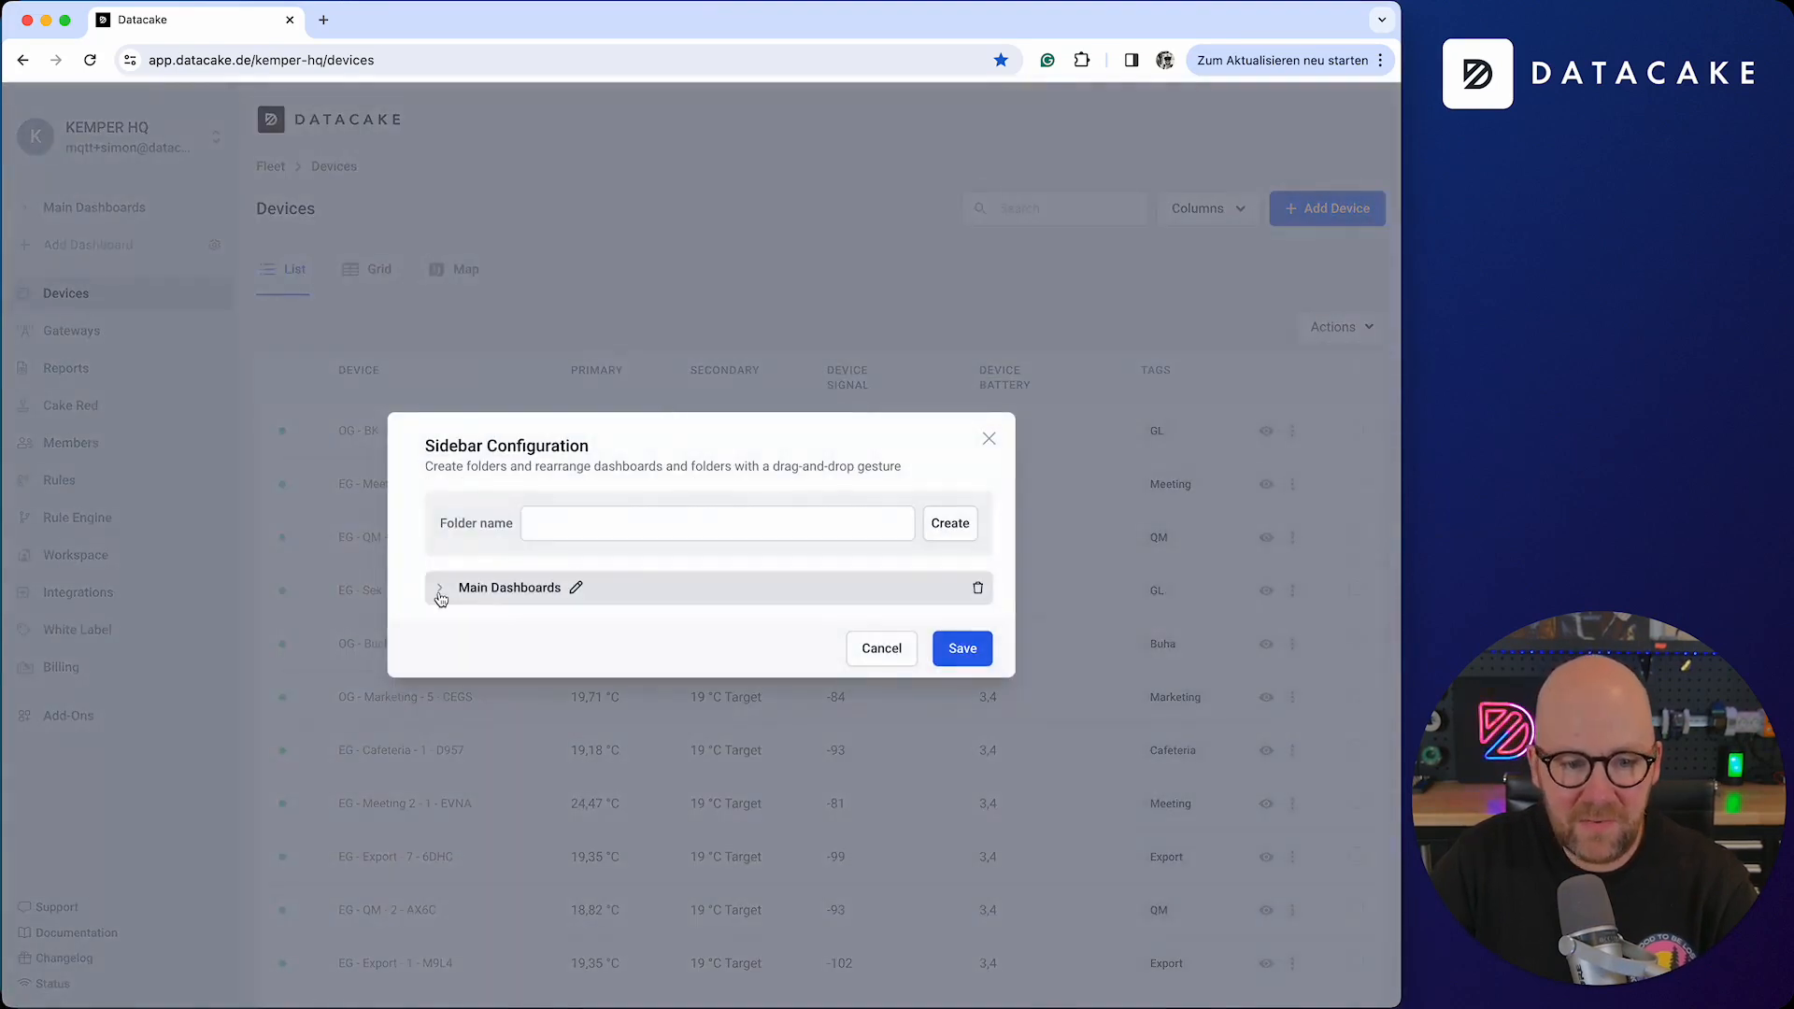
pyautogui.click(438, 589)
pyautogui.click(441, 532)
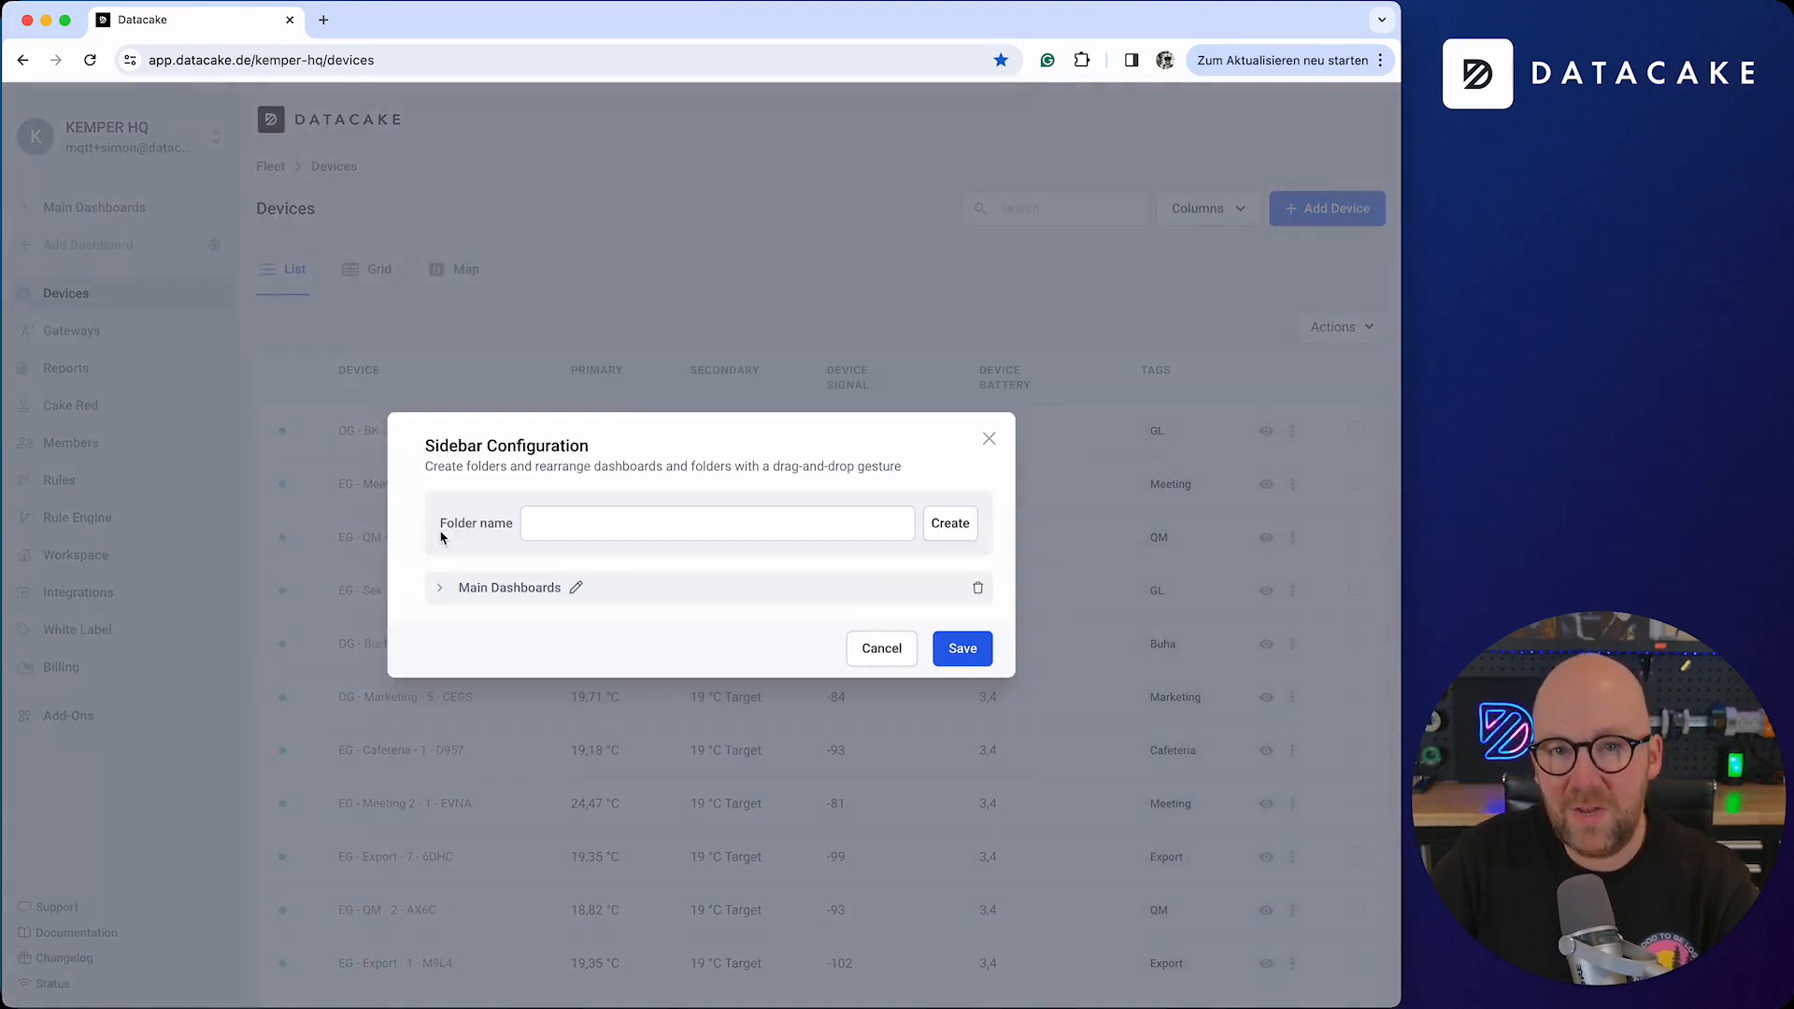
# Step: Create two sidebar folders named First Floor and Second Floor
pyautogui.click(552, 533)
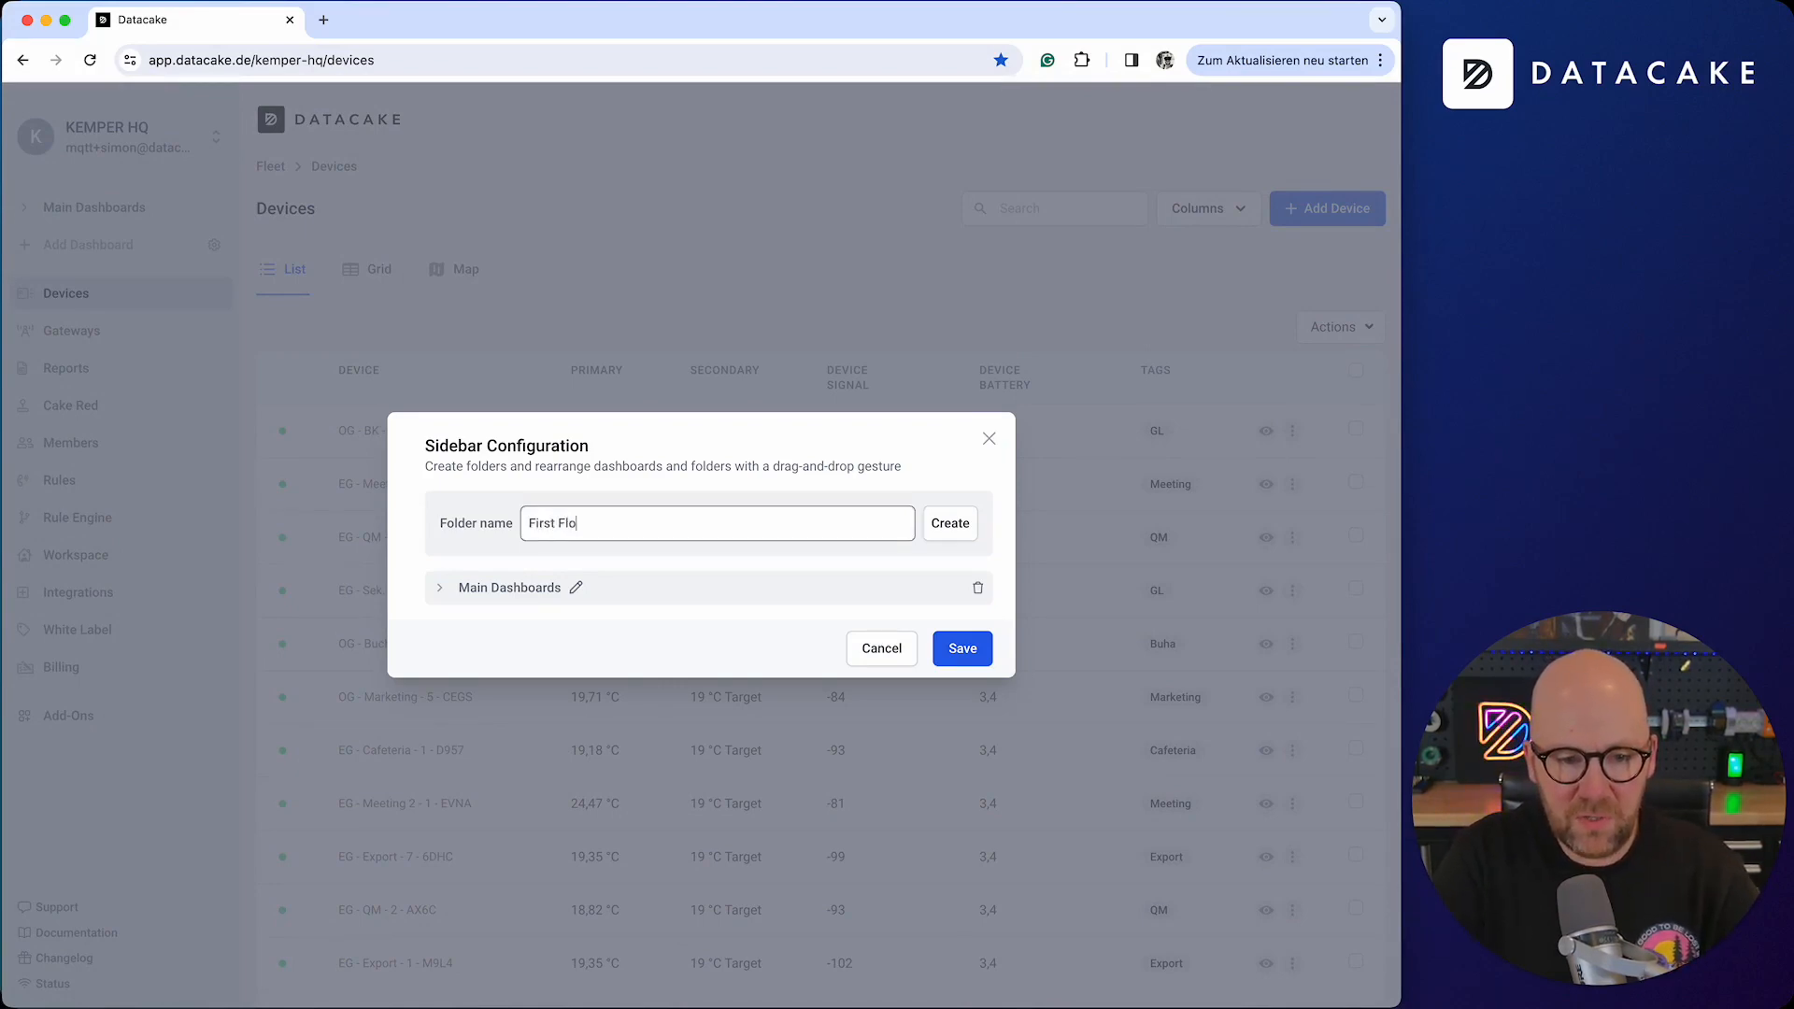
pyautogui.press('Return')
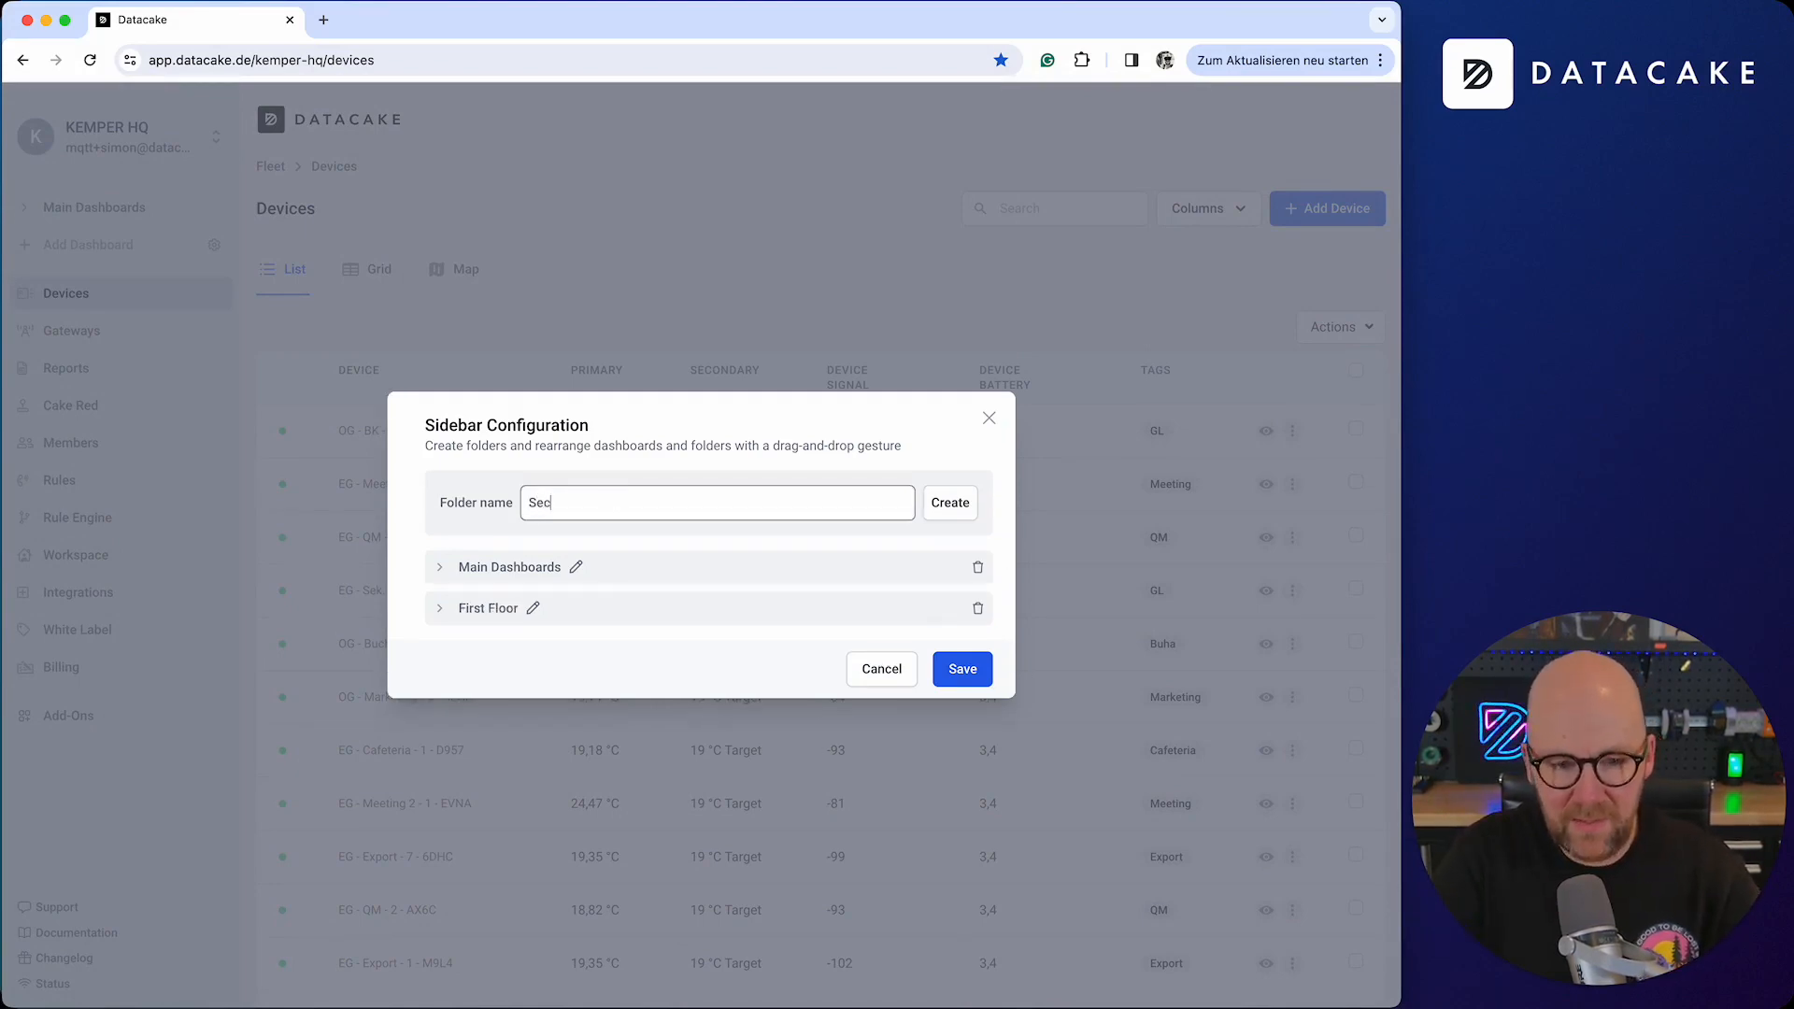
pyautogui.write('Second Floor')
pyautogui.press('Return')
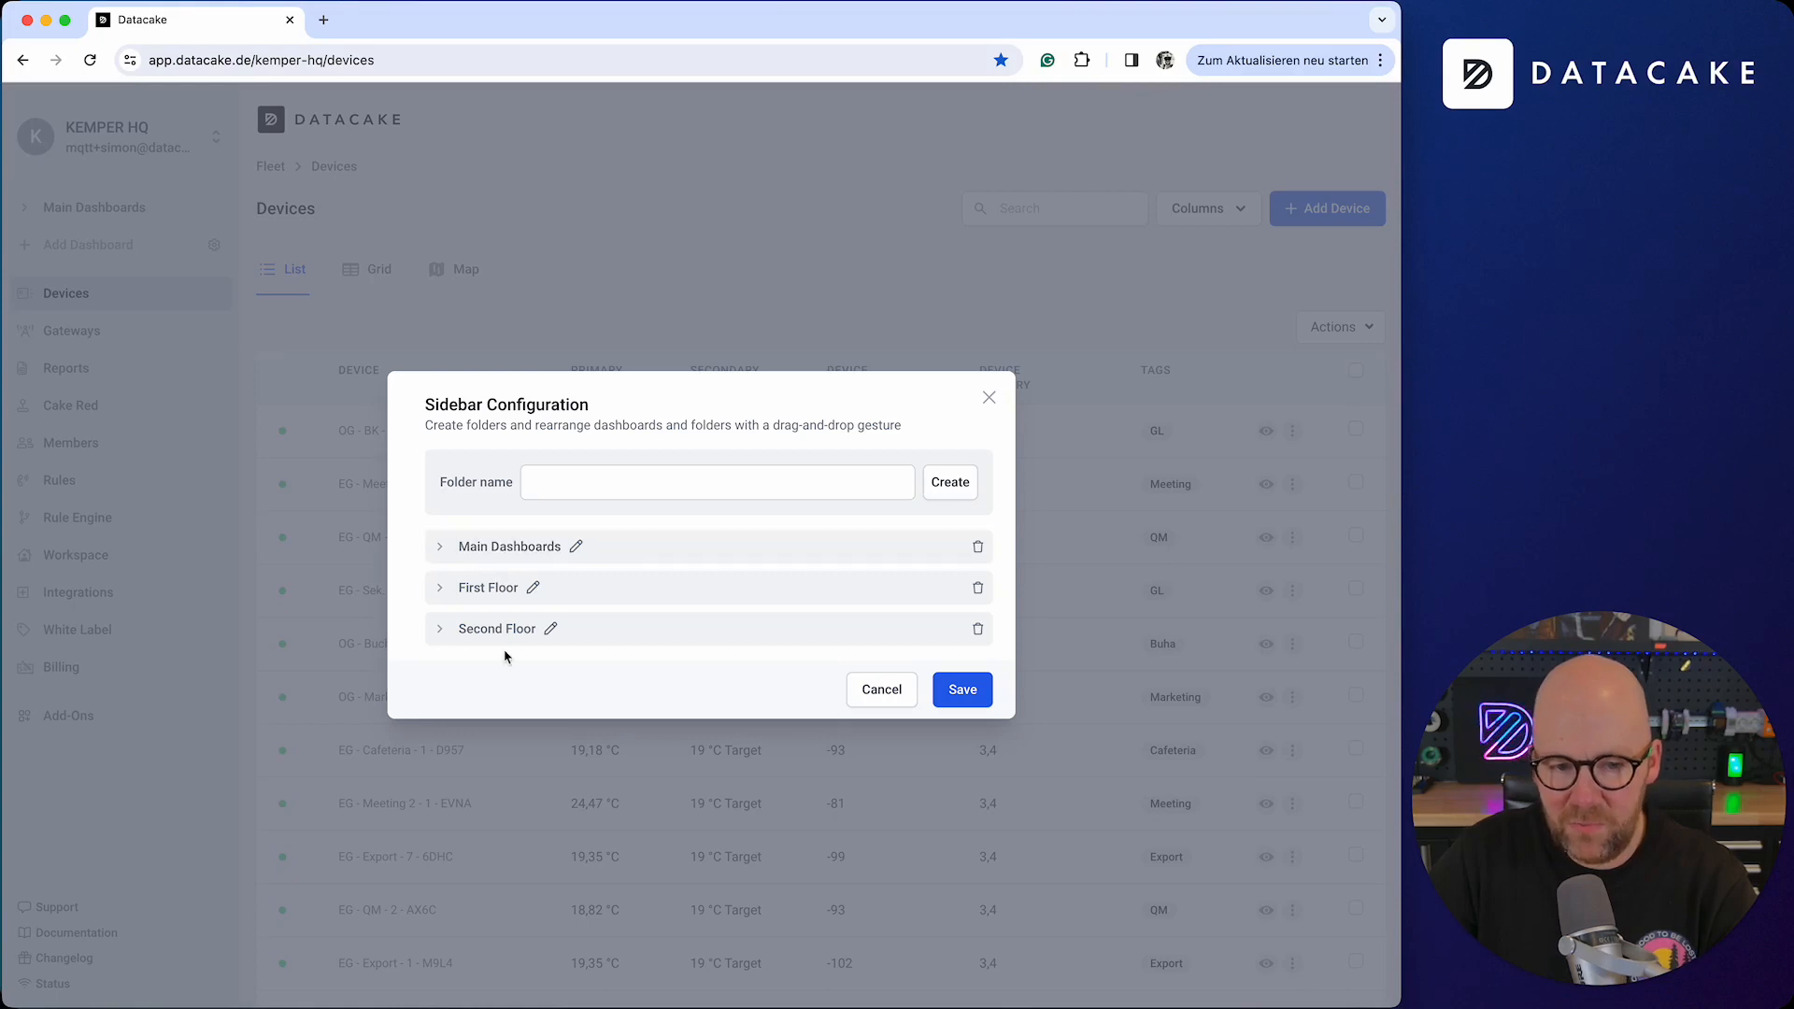
# Step: Check the contents of the Main Dashboards, First Floor and Second Floor folders and save the sidebar configuration
pyautogui.click(443, 551)
pyautogui.click(437, 487)
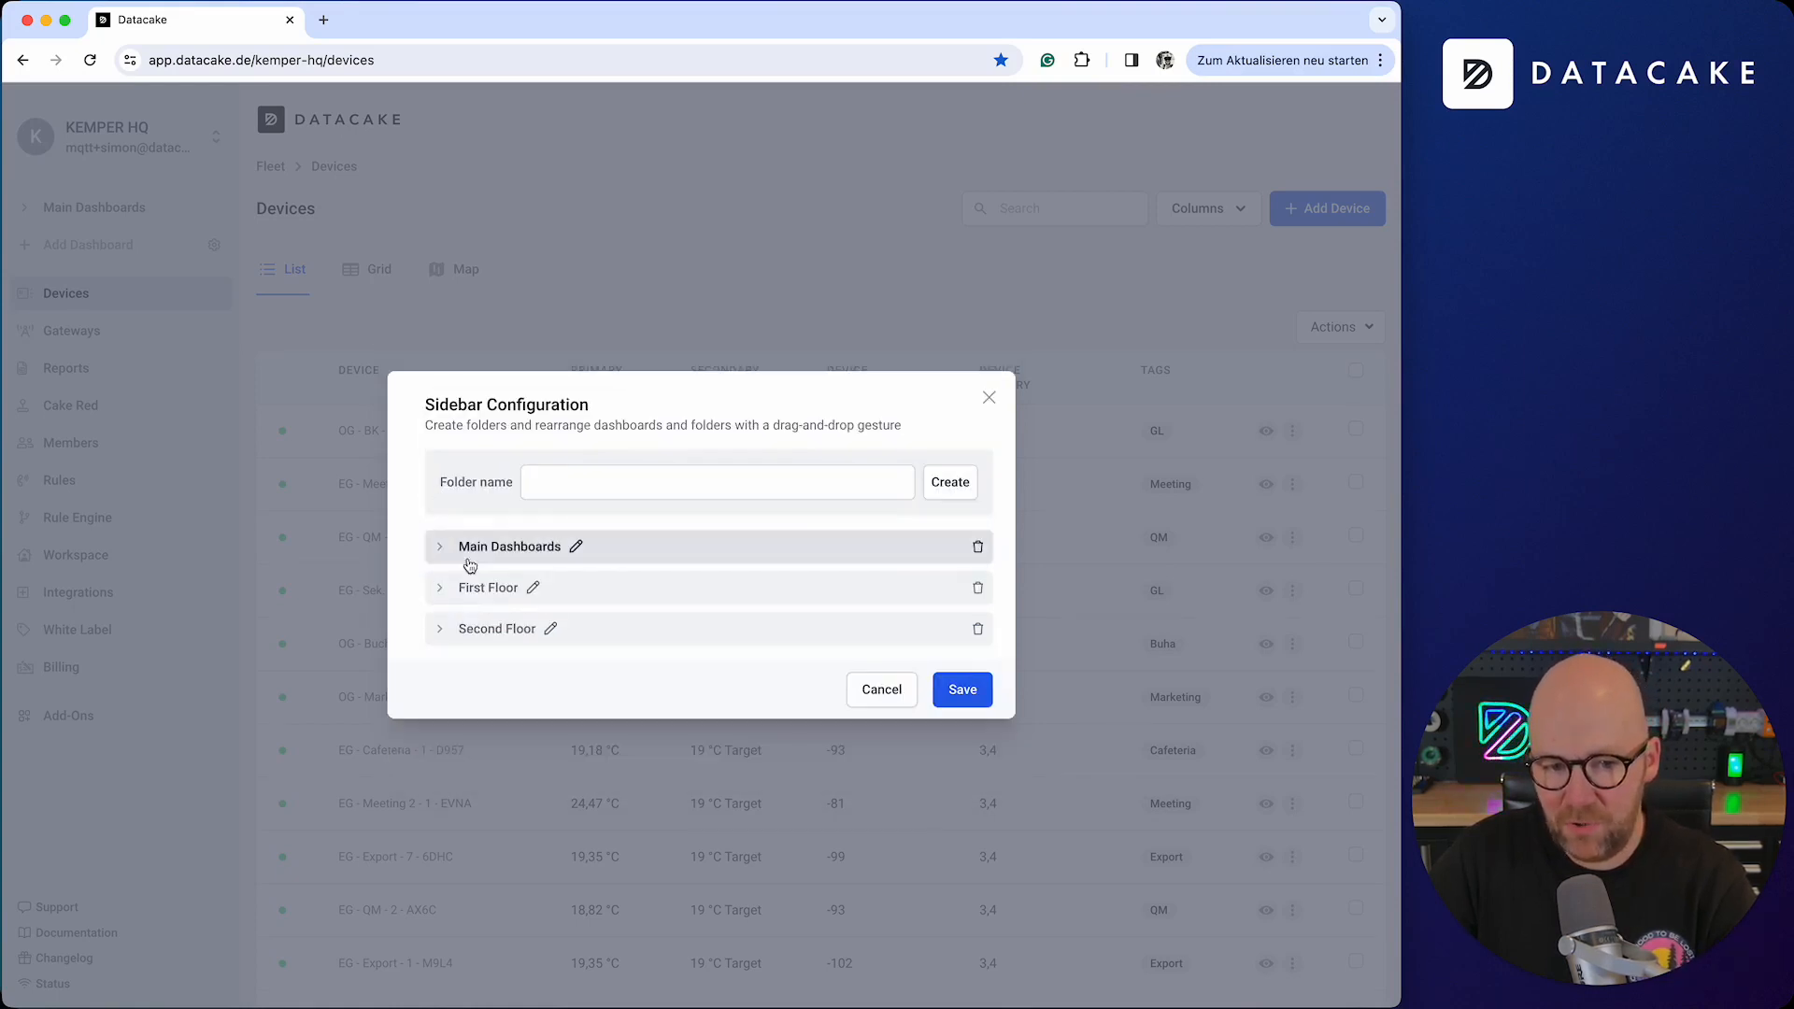
pyautogui.click(475, 596)
pyautogui.click(460, 636)
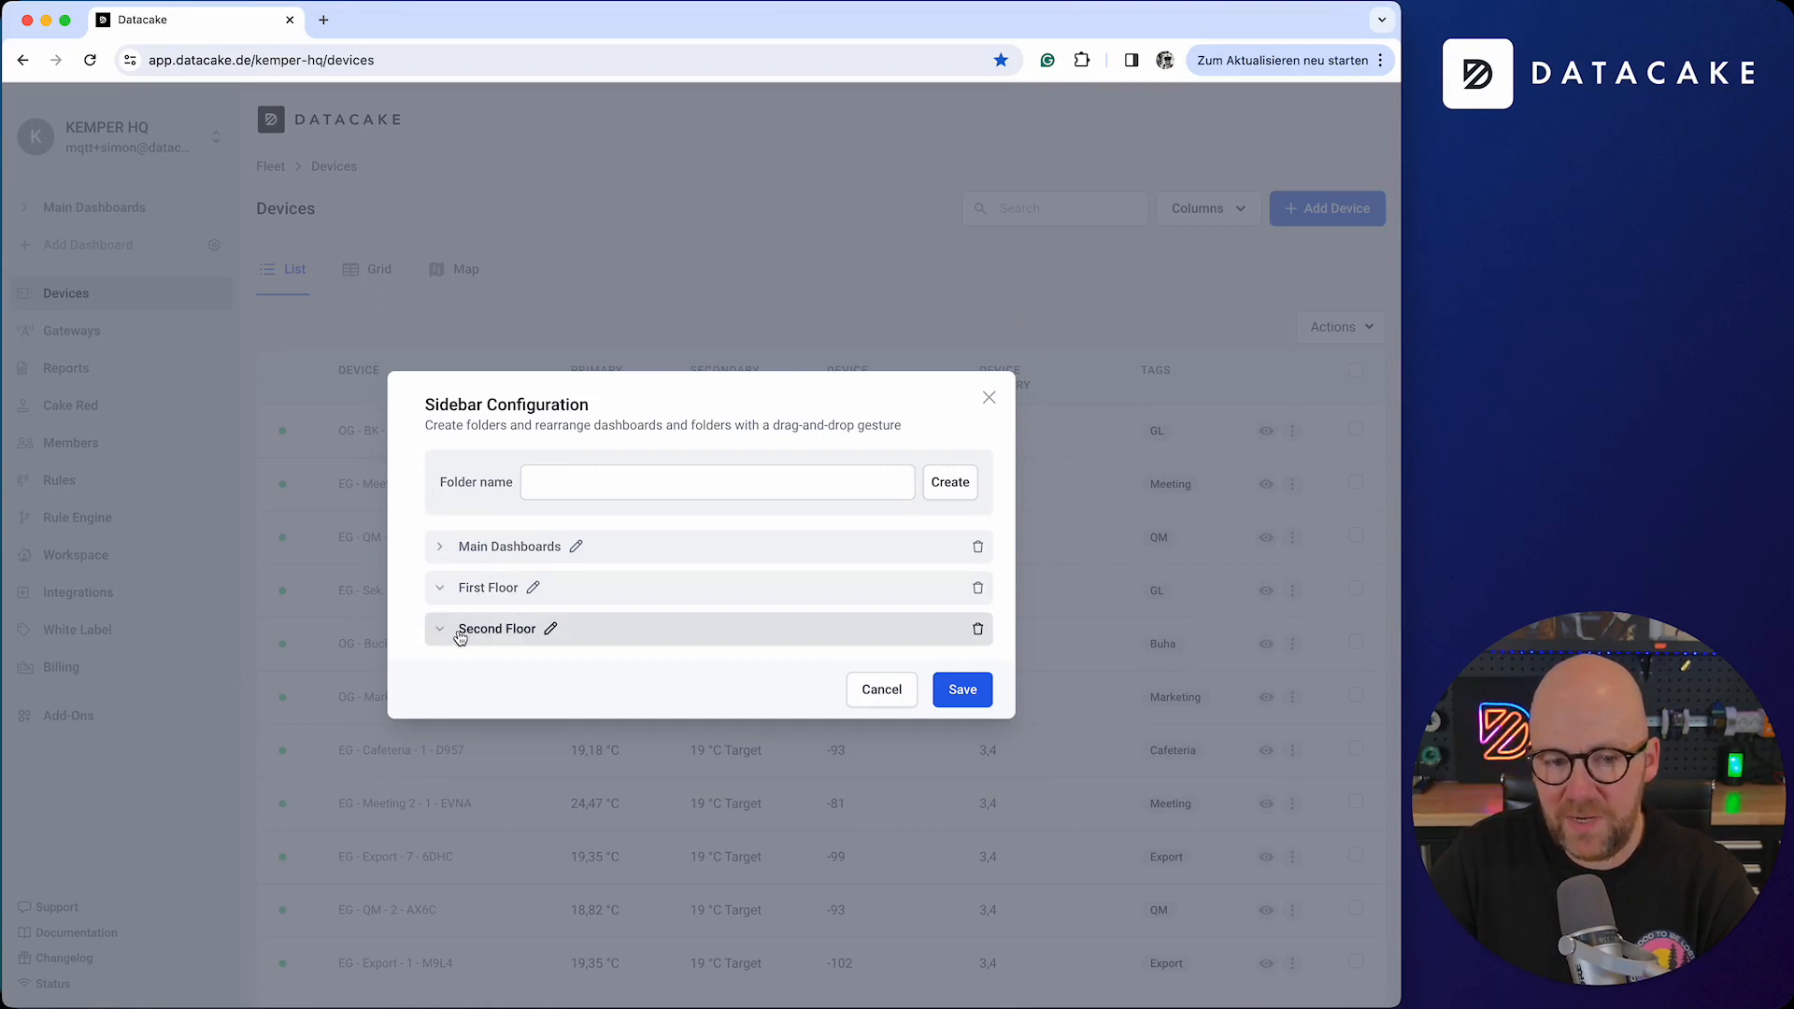
pyautogui.click(435, 591)
pyautogui.click(442, 634)
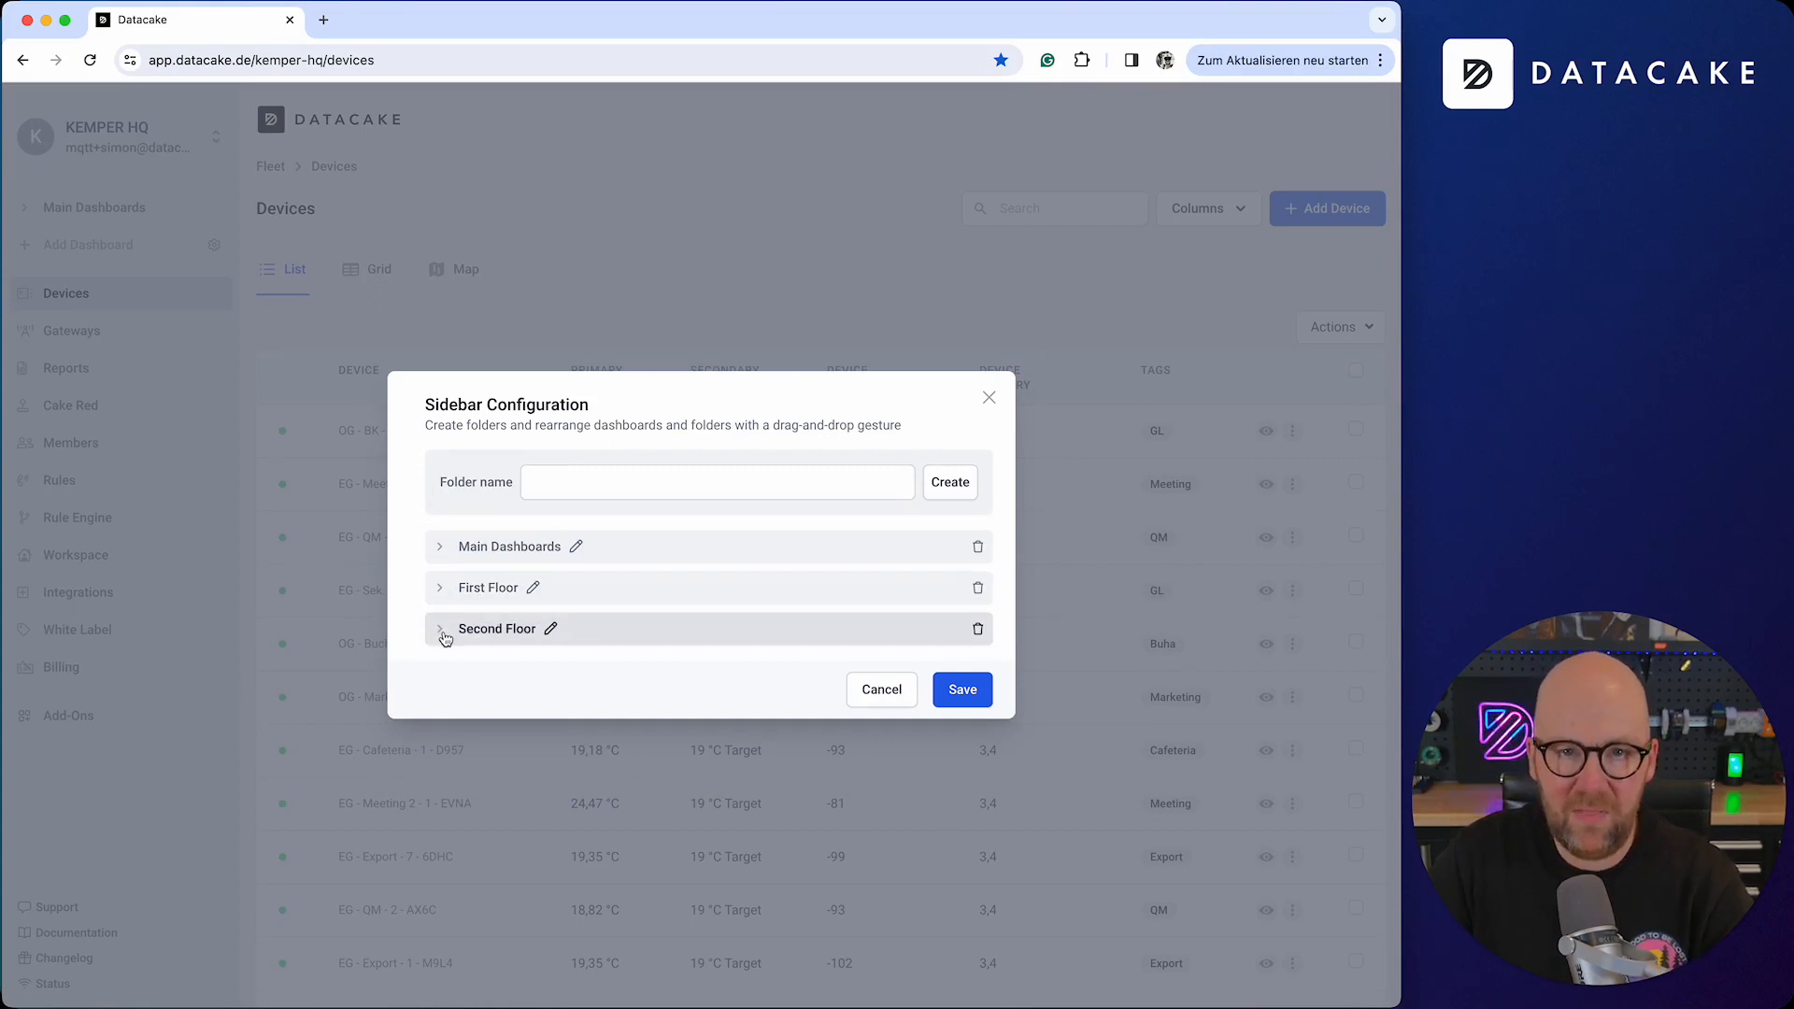
pyautogui.click(962, 693)
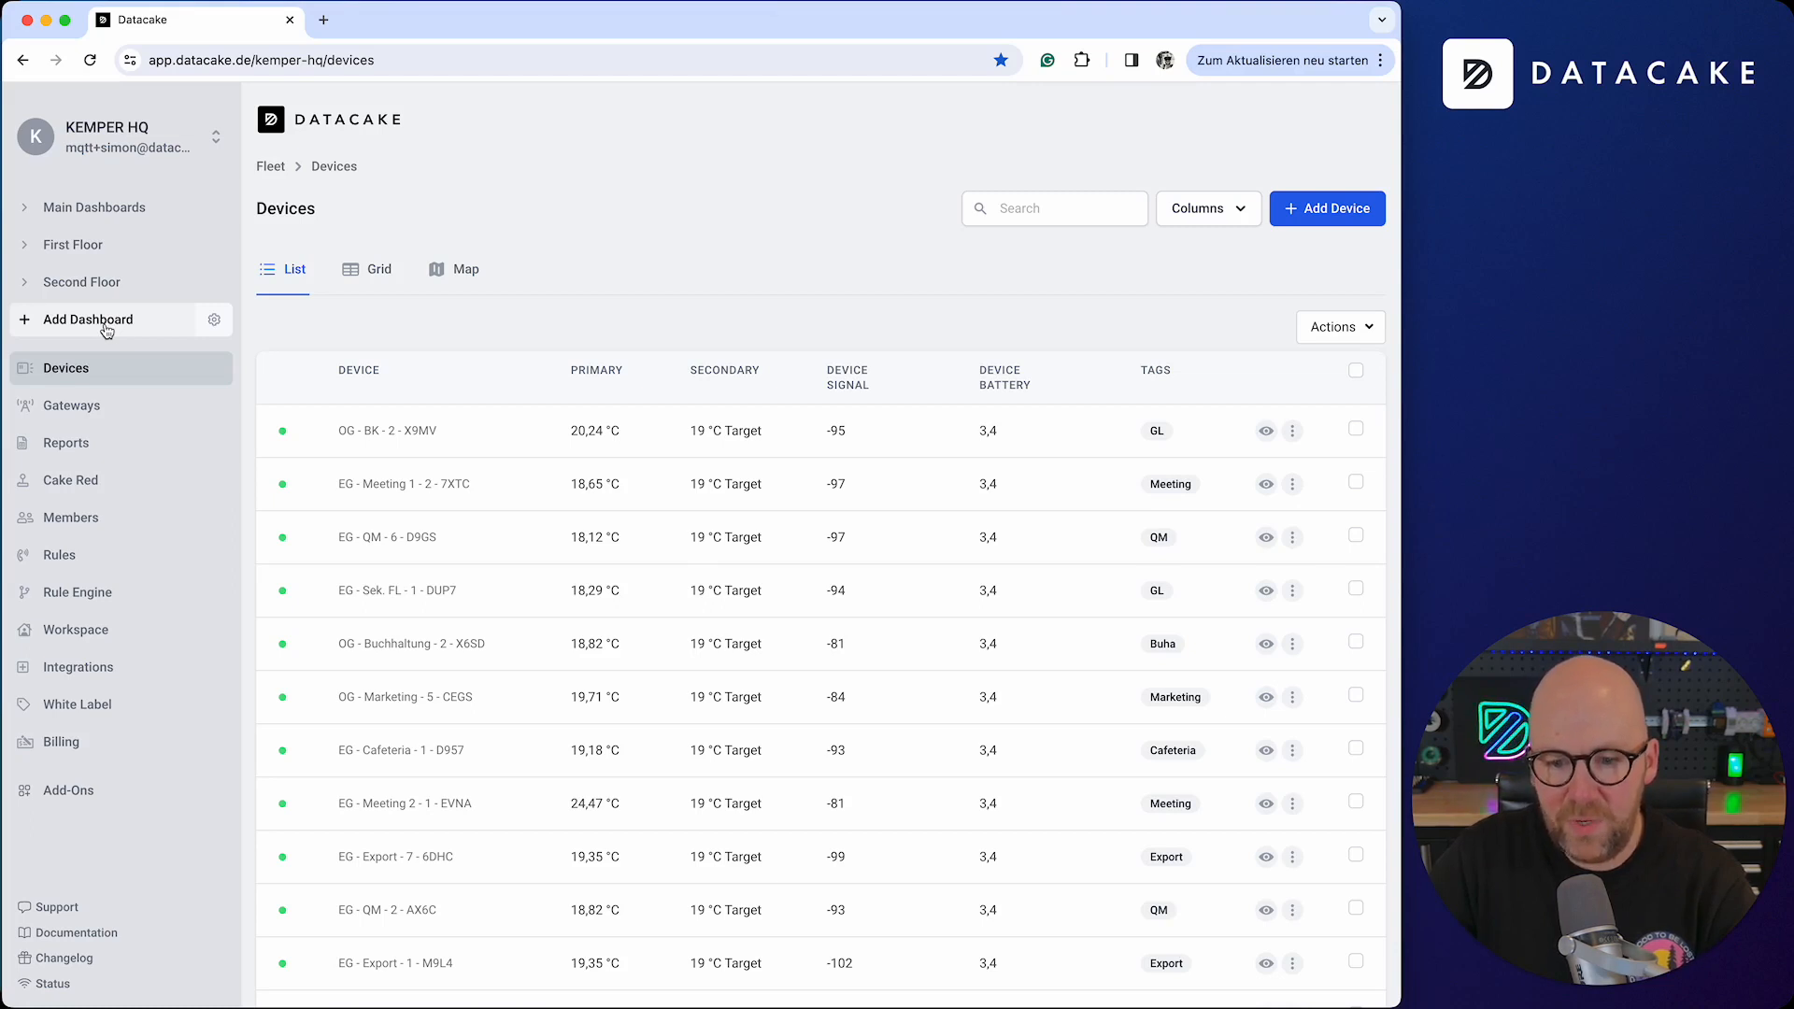
# Step: Review the device tags and add a dashboard named Cafeteria with access for all workspace members
pyautogui.scroll(-2, 897, 683)
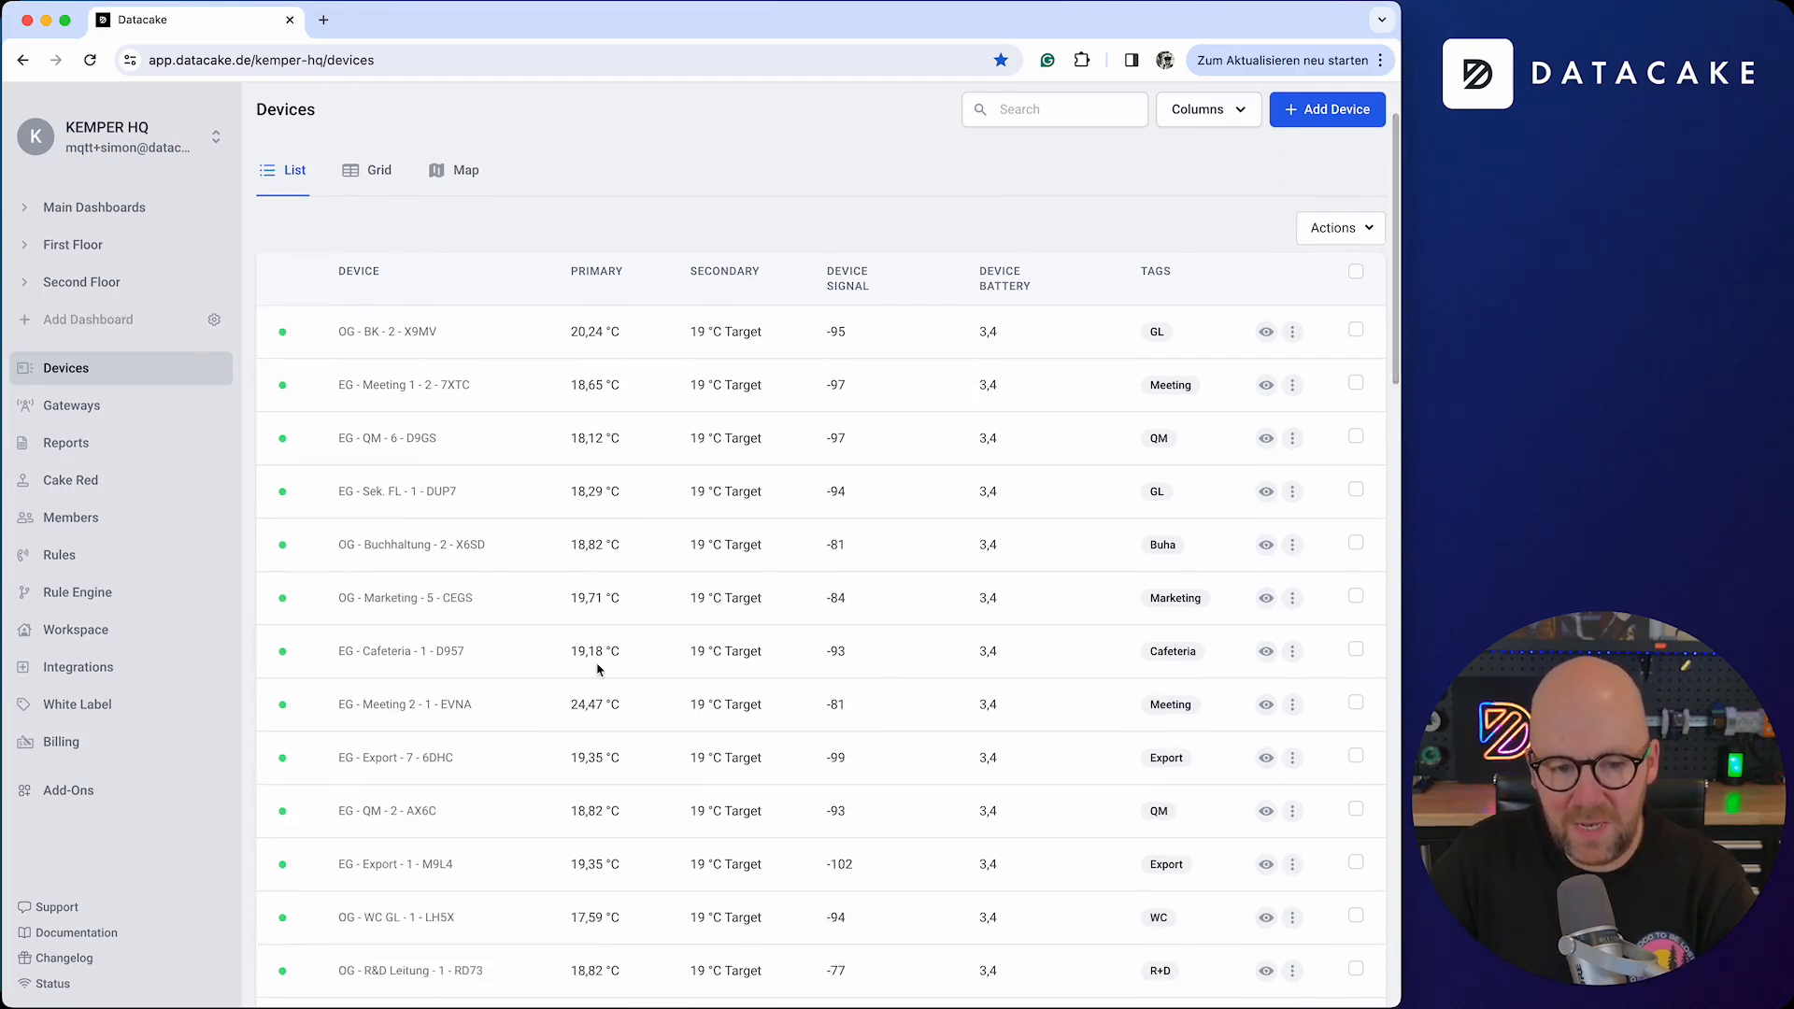
pyautogui.scroll(-1, 598, 669)
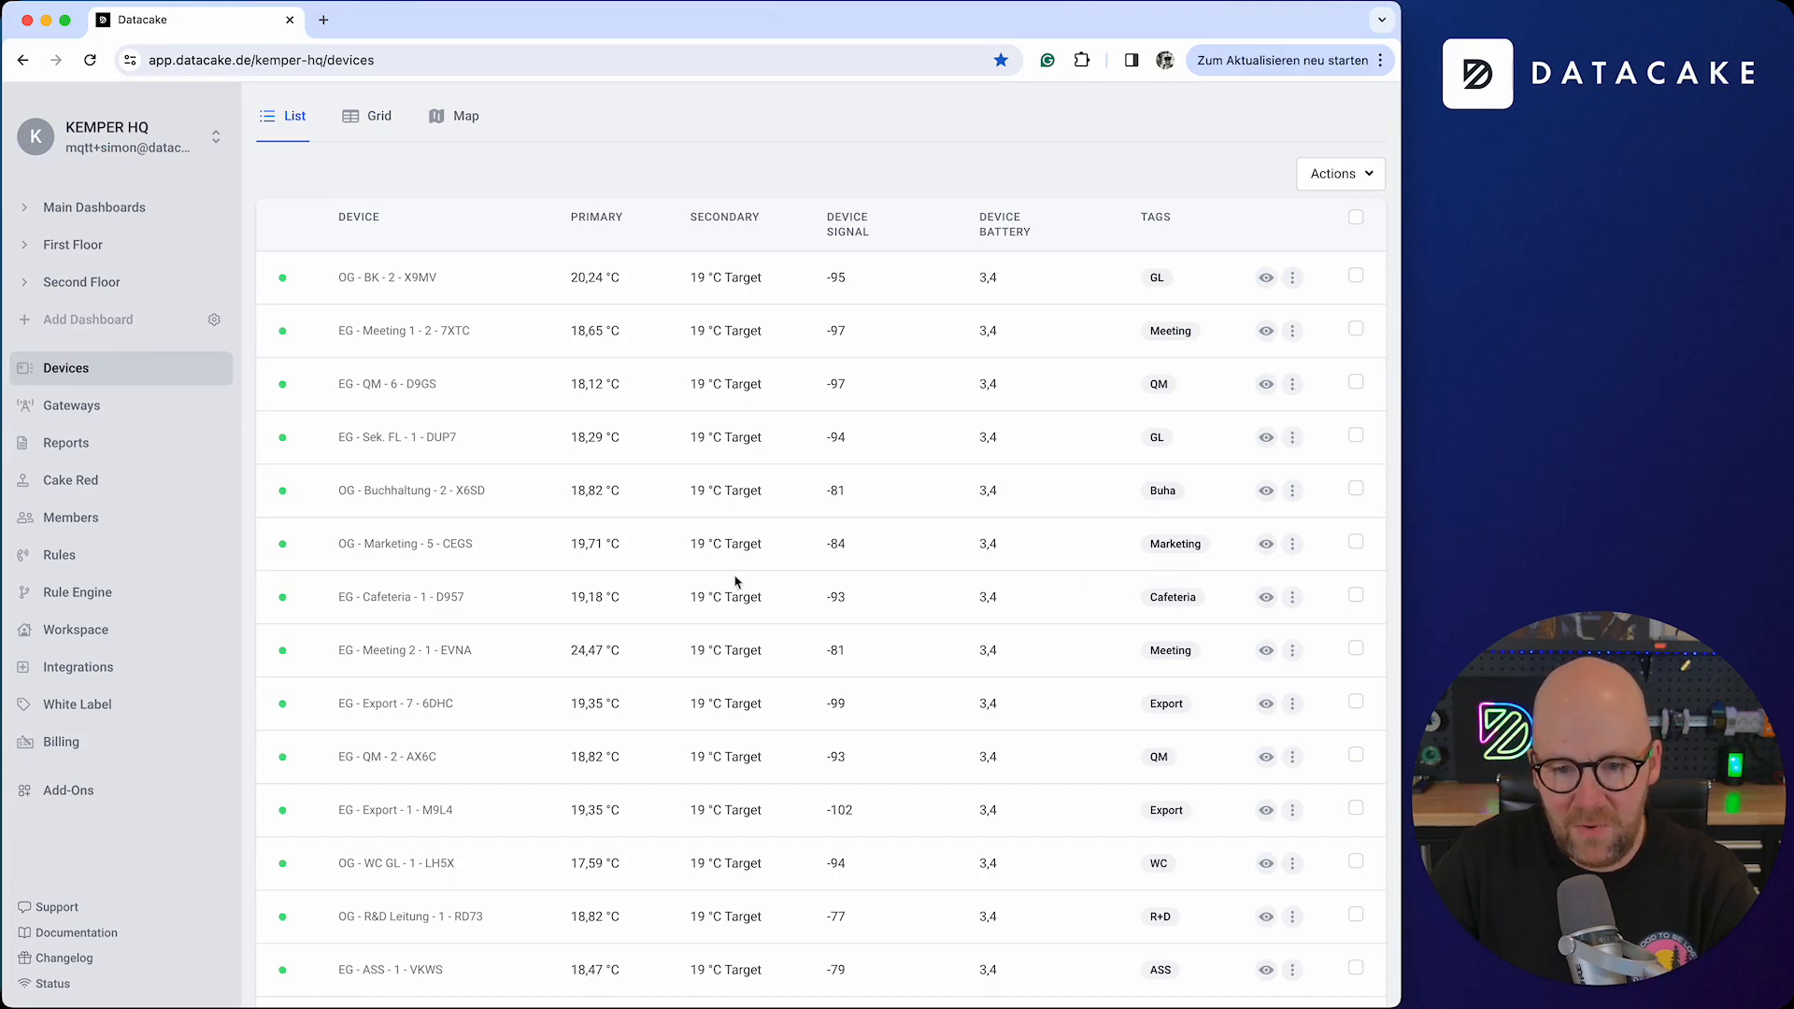
pyautogui.scroll(-3, 1093, 705)
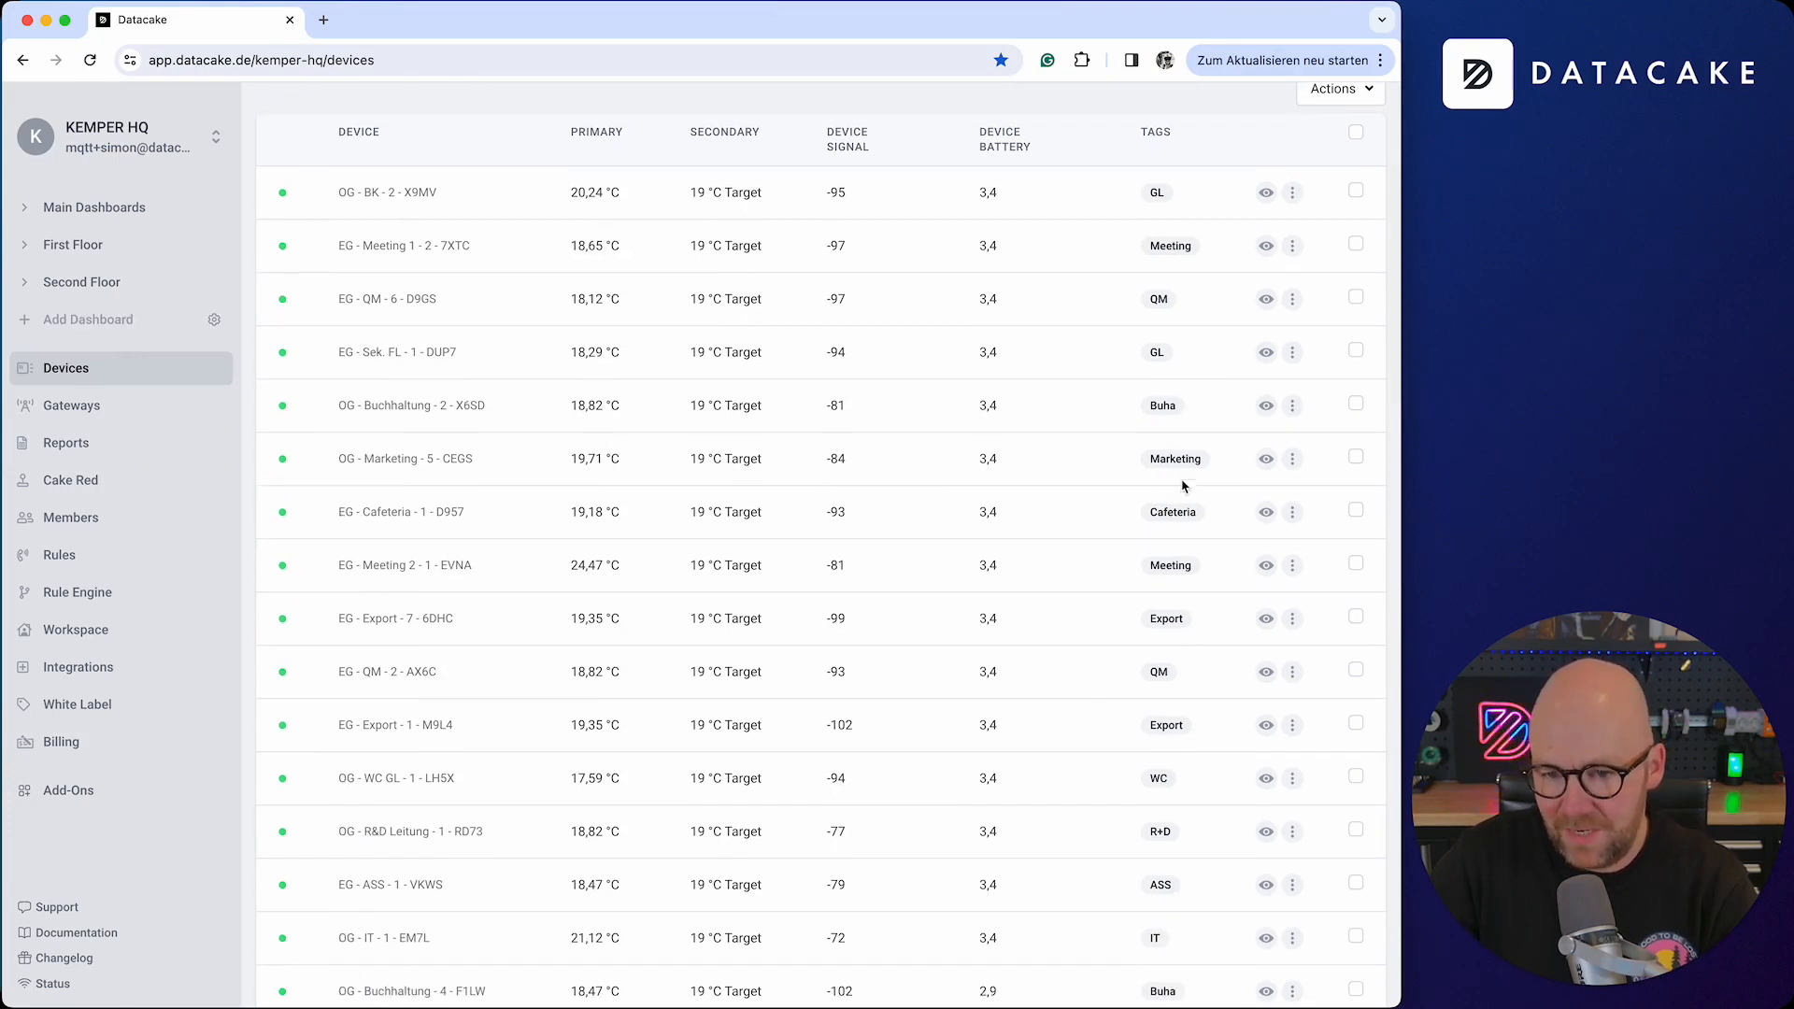
pyautogui.click(112, 321)
pyautogui.write('Cafeteria')
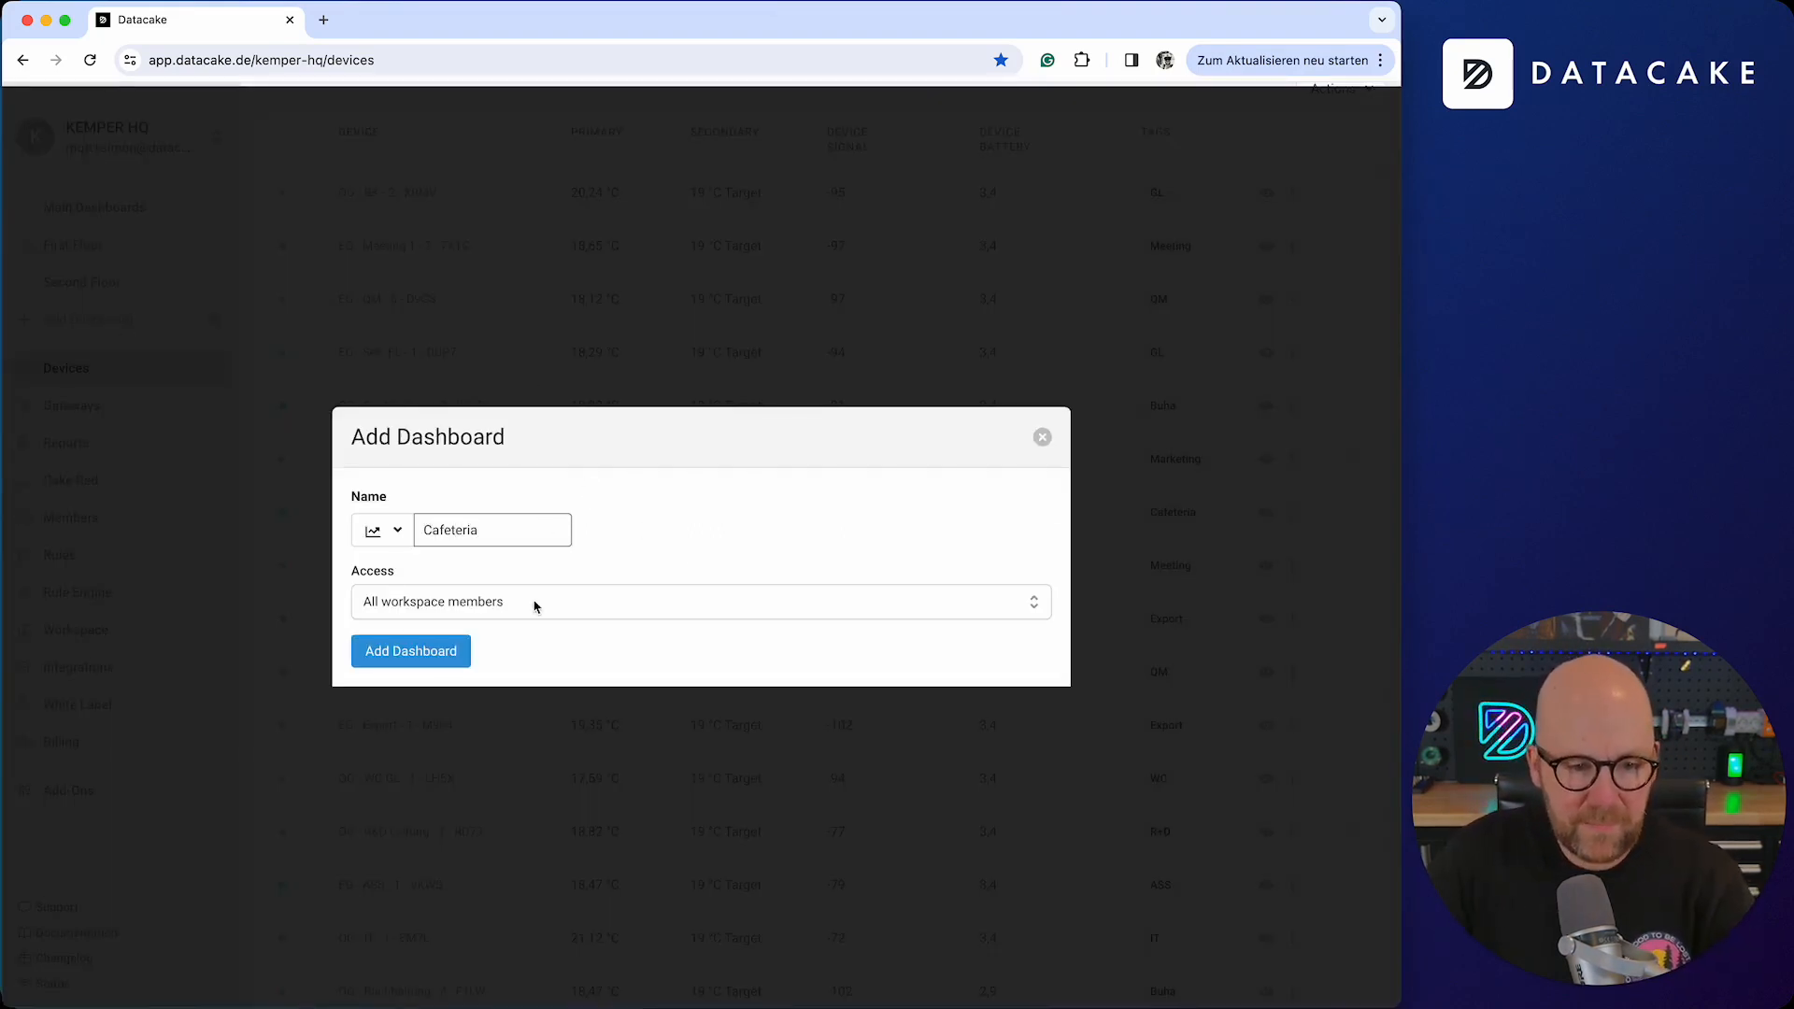
pyautogui.click(434, 652)
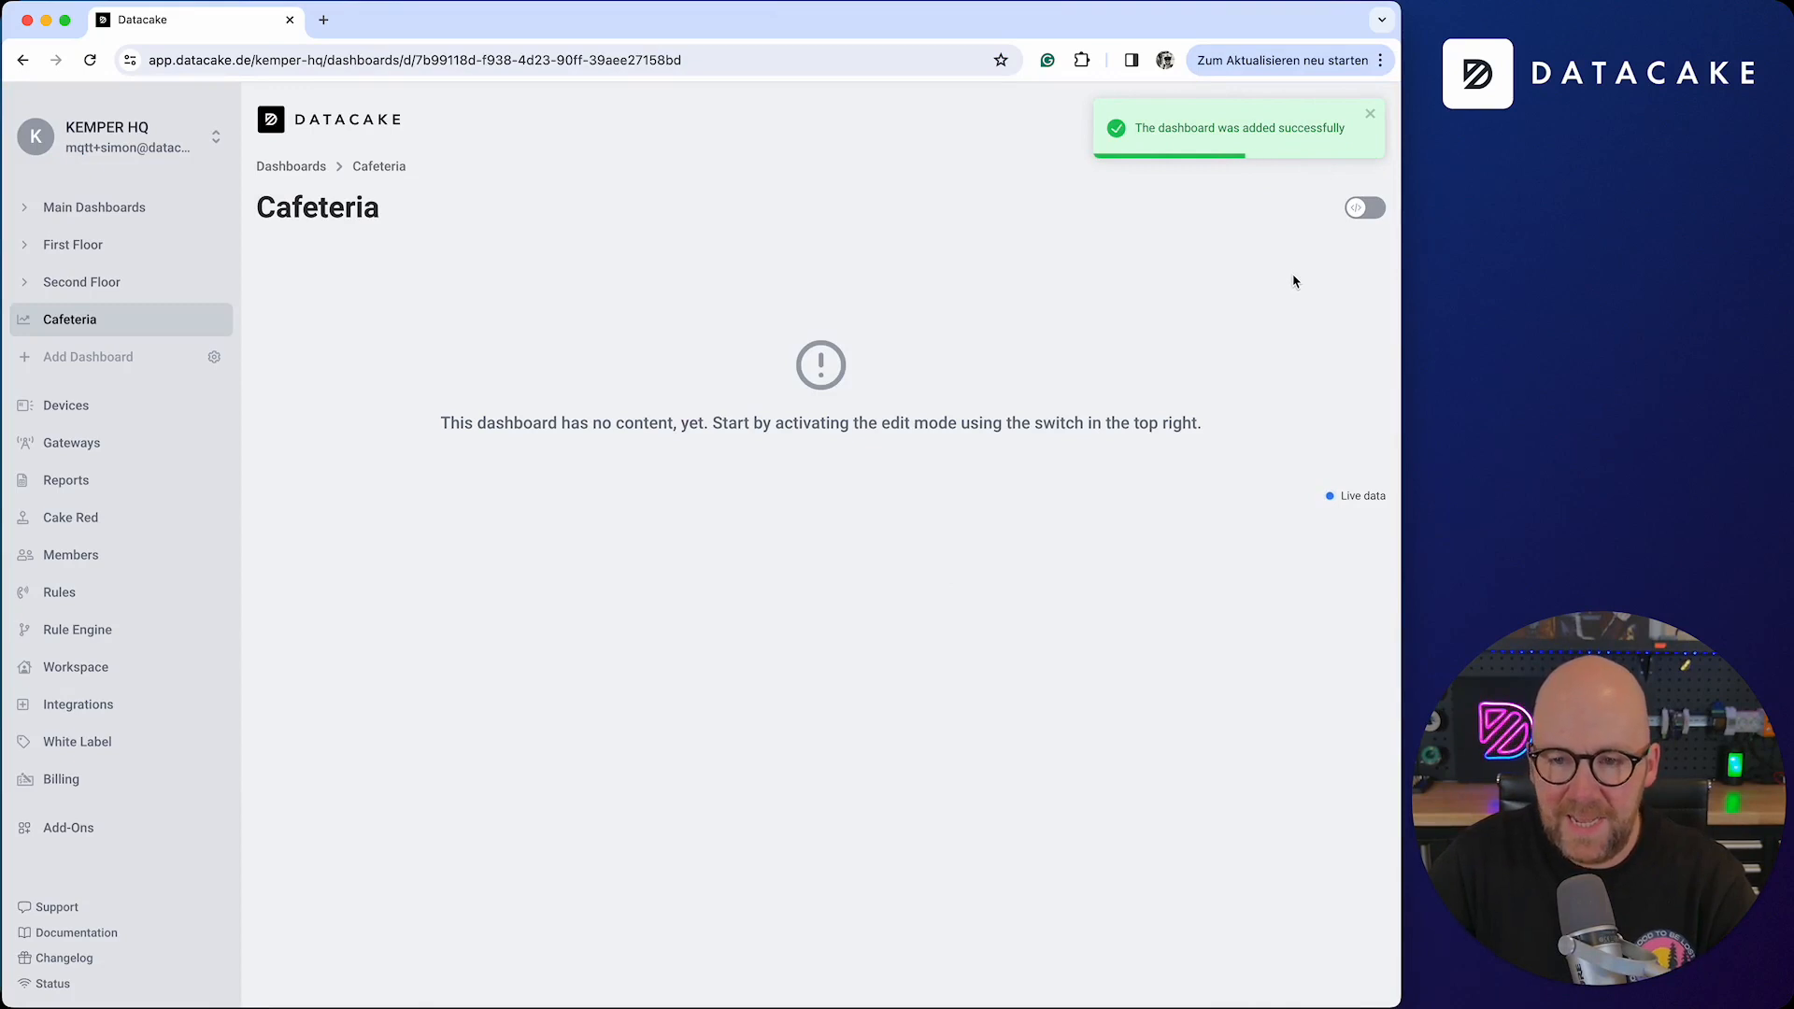
# Step: Enable edit mode on the Cafeteria dashboard and add a table widget filtered to devices with the Cafeteria tag
pyautogui.click(1365, 210)
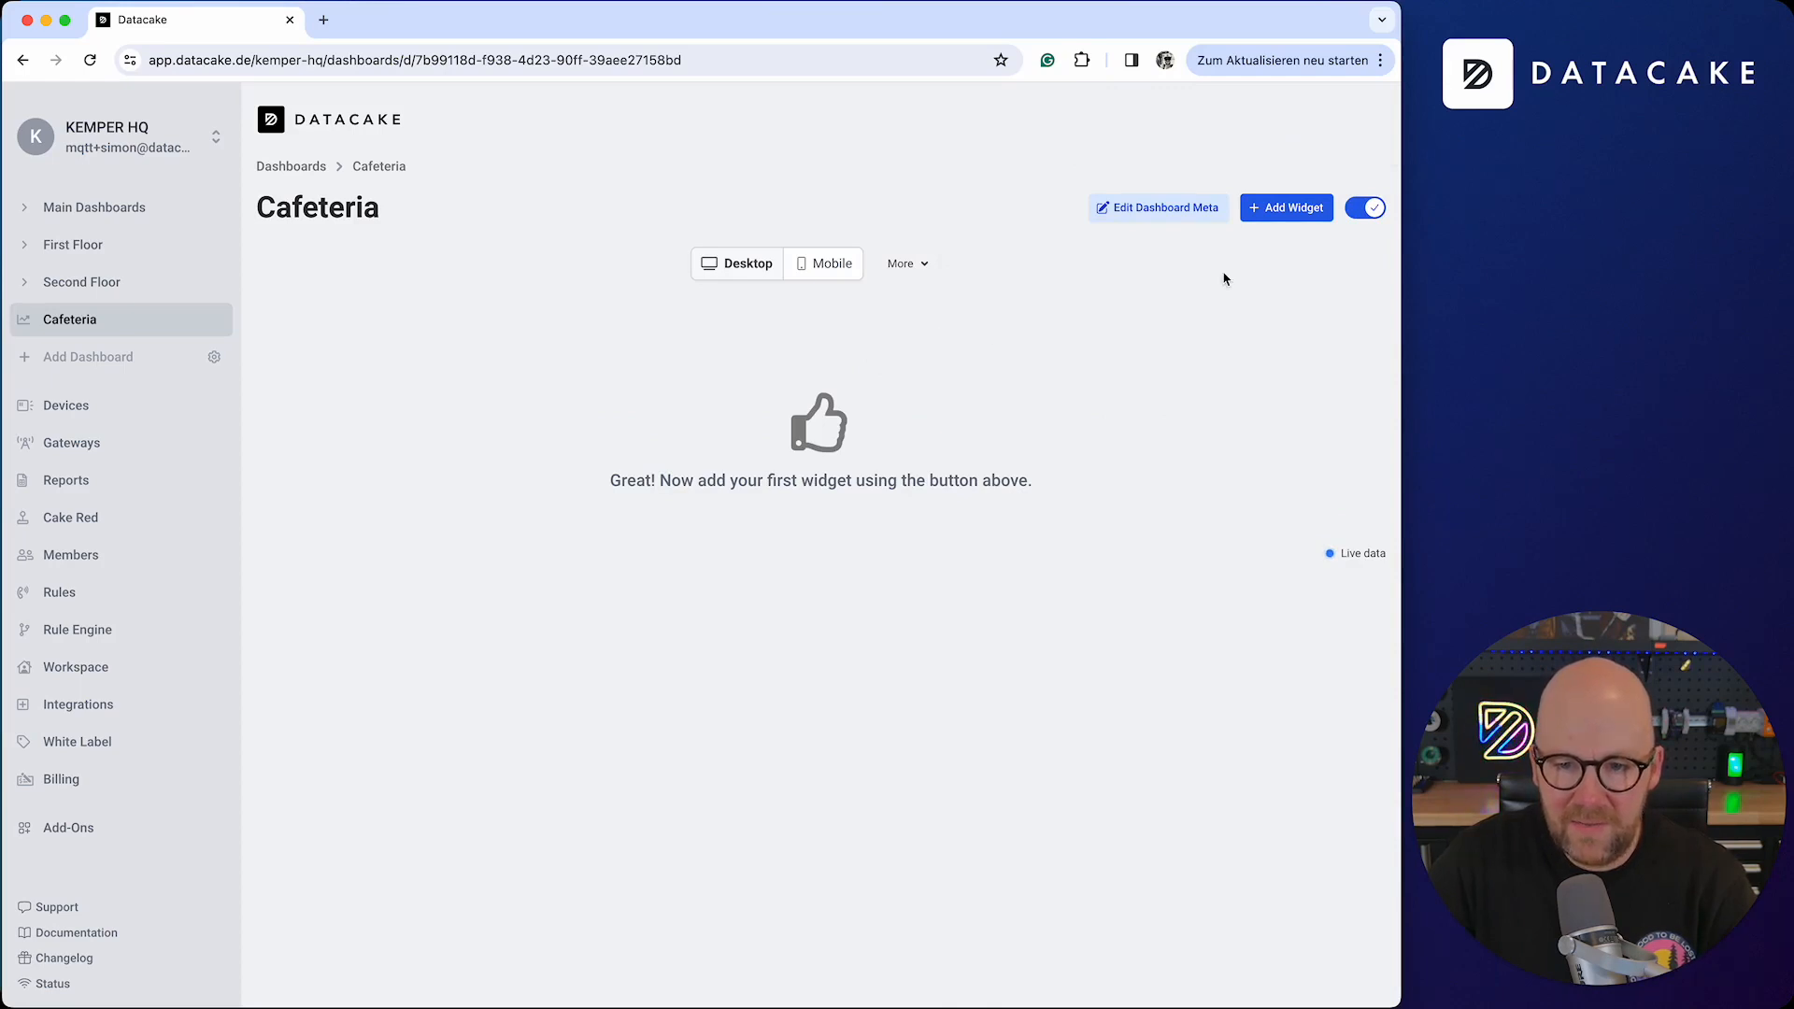
pyautogui.click(1282, 210)
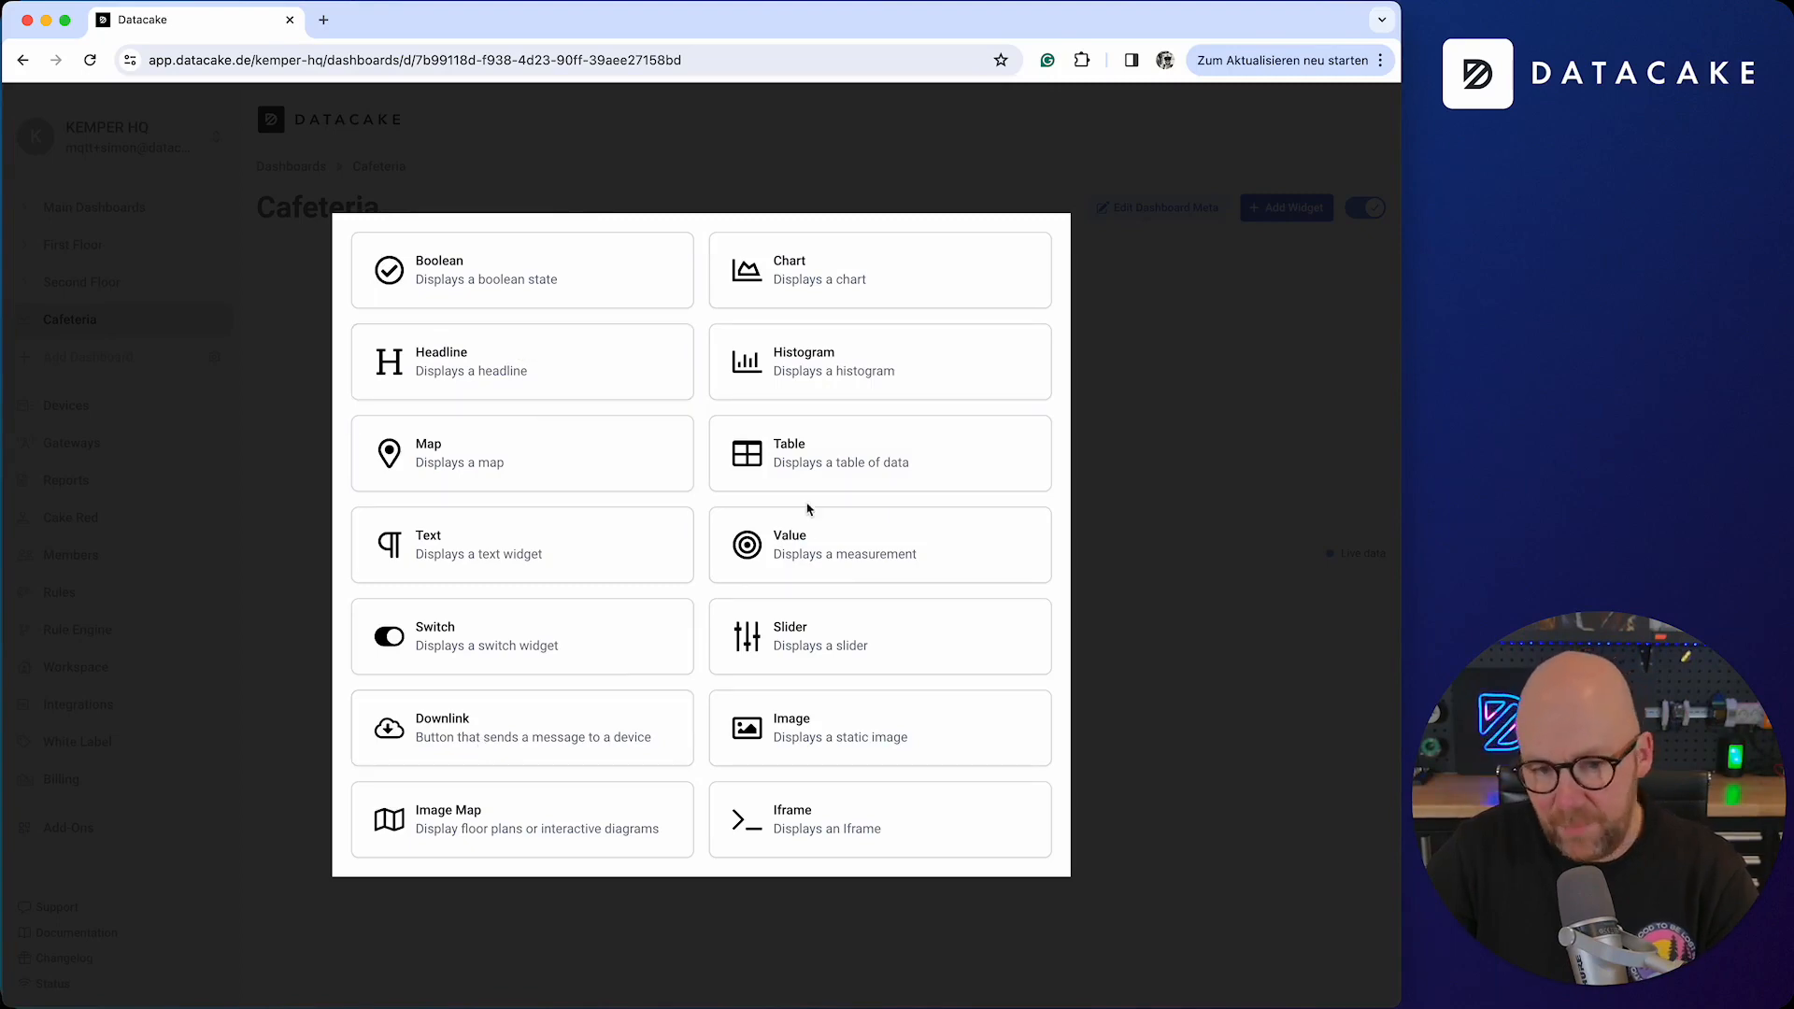
pyautogui.click(809, 473)
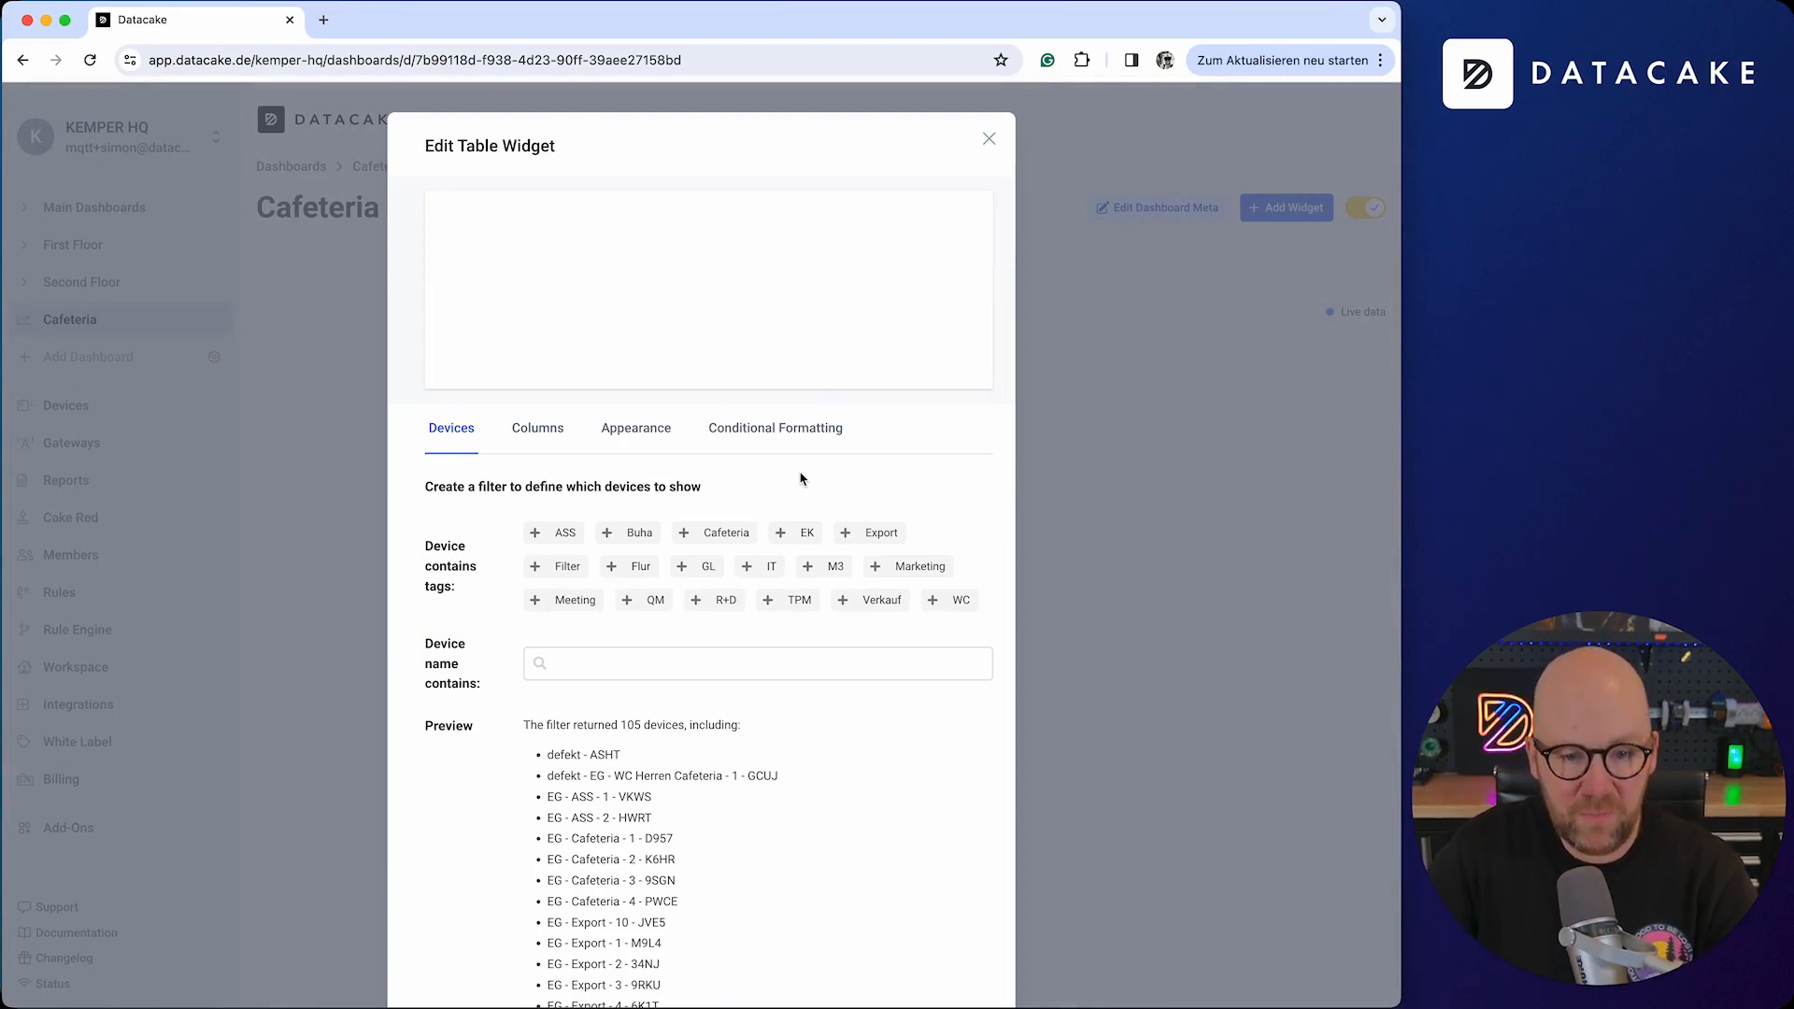
pyautogui.click(719, 539)
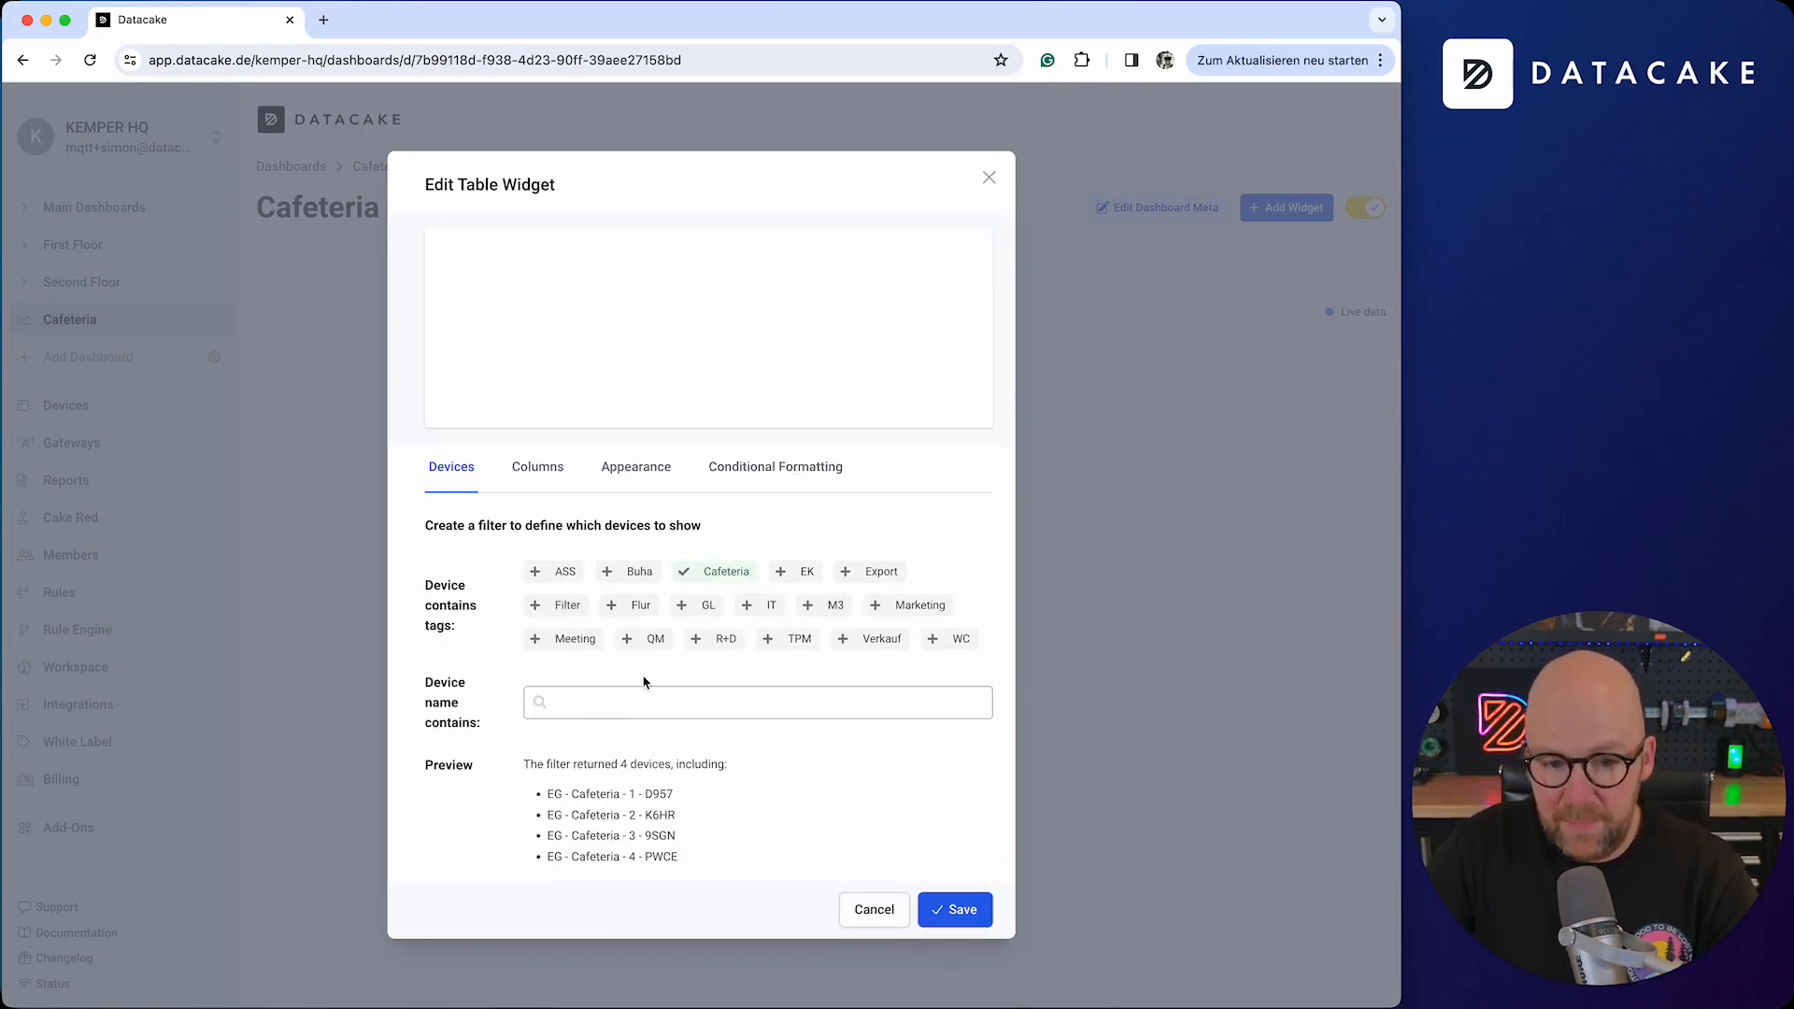
# Step: Add two columns to the table widget, keeping the first as the linked device name
pyautogui.click(551, 478)
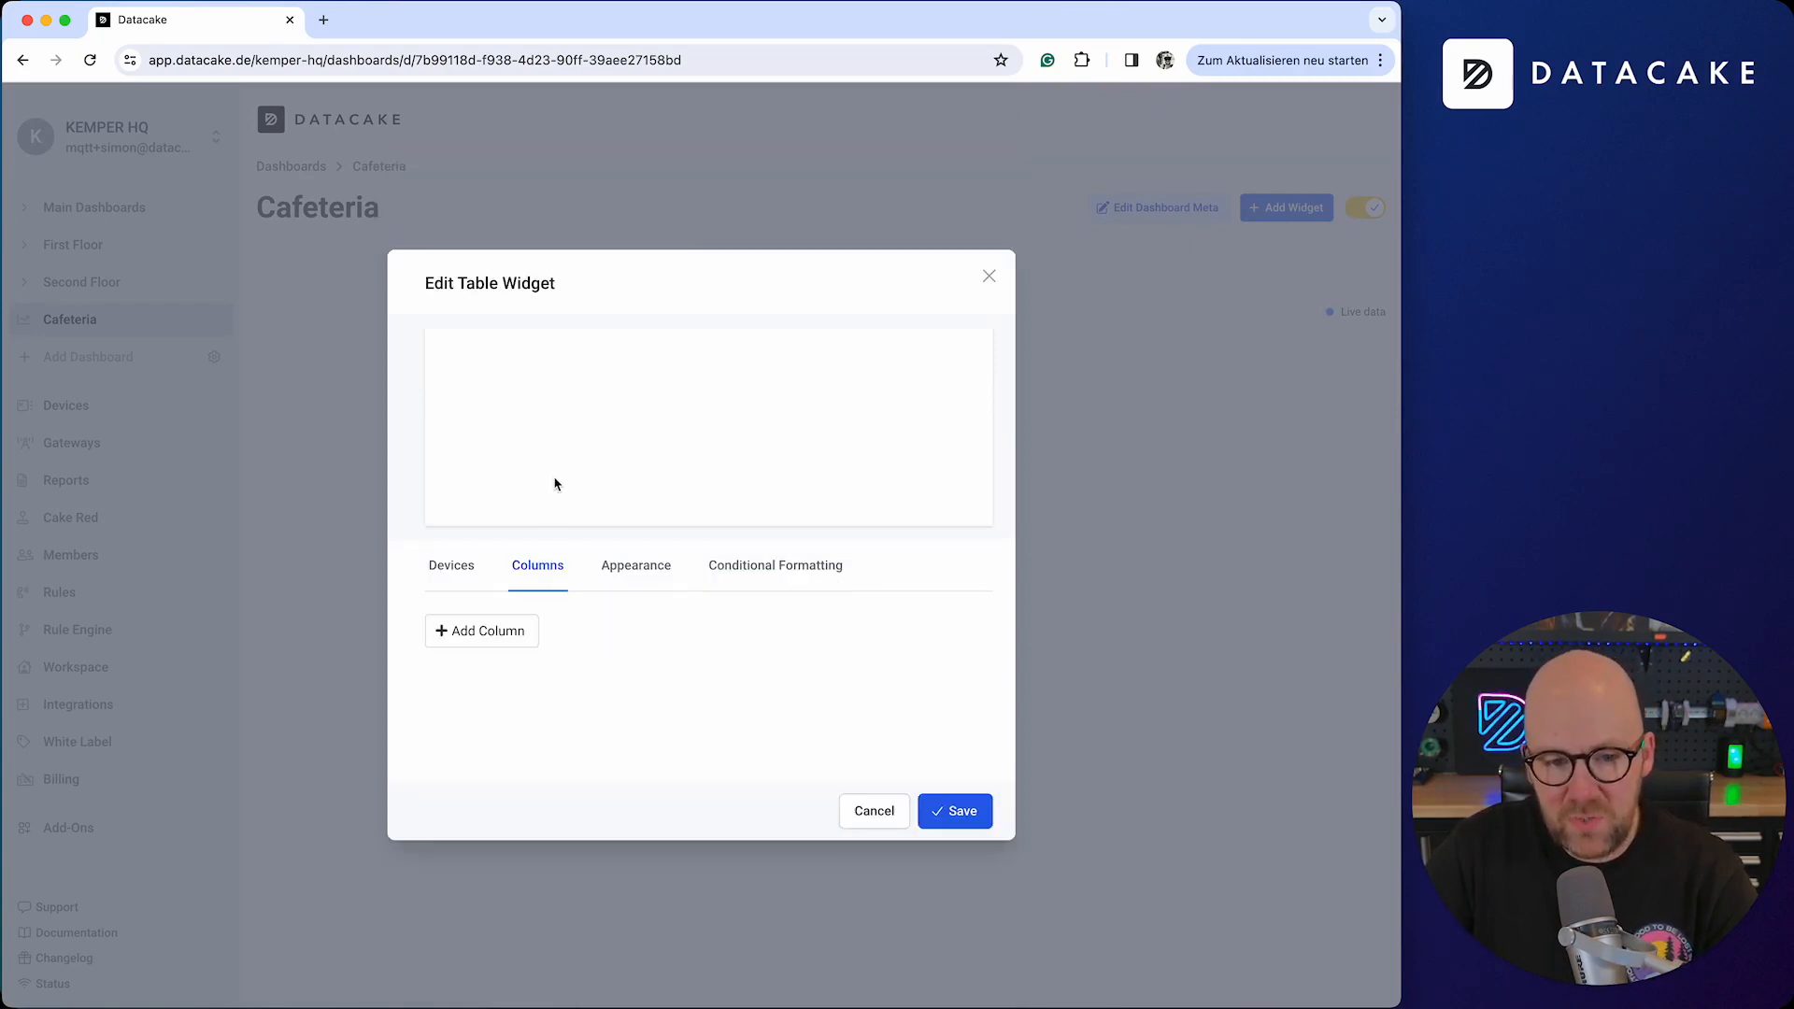
pyautogui.click(513, 631)
pyautogui.click(513, 765)
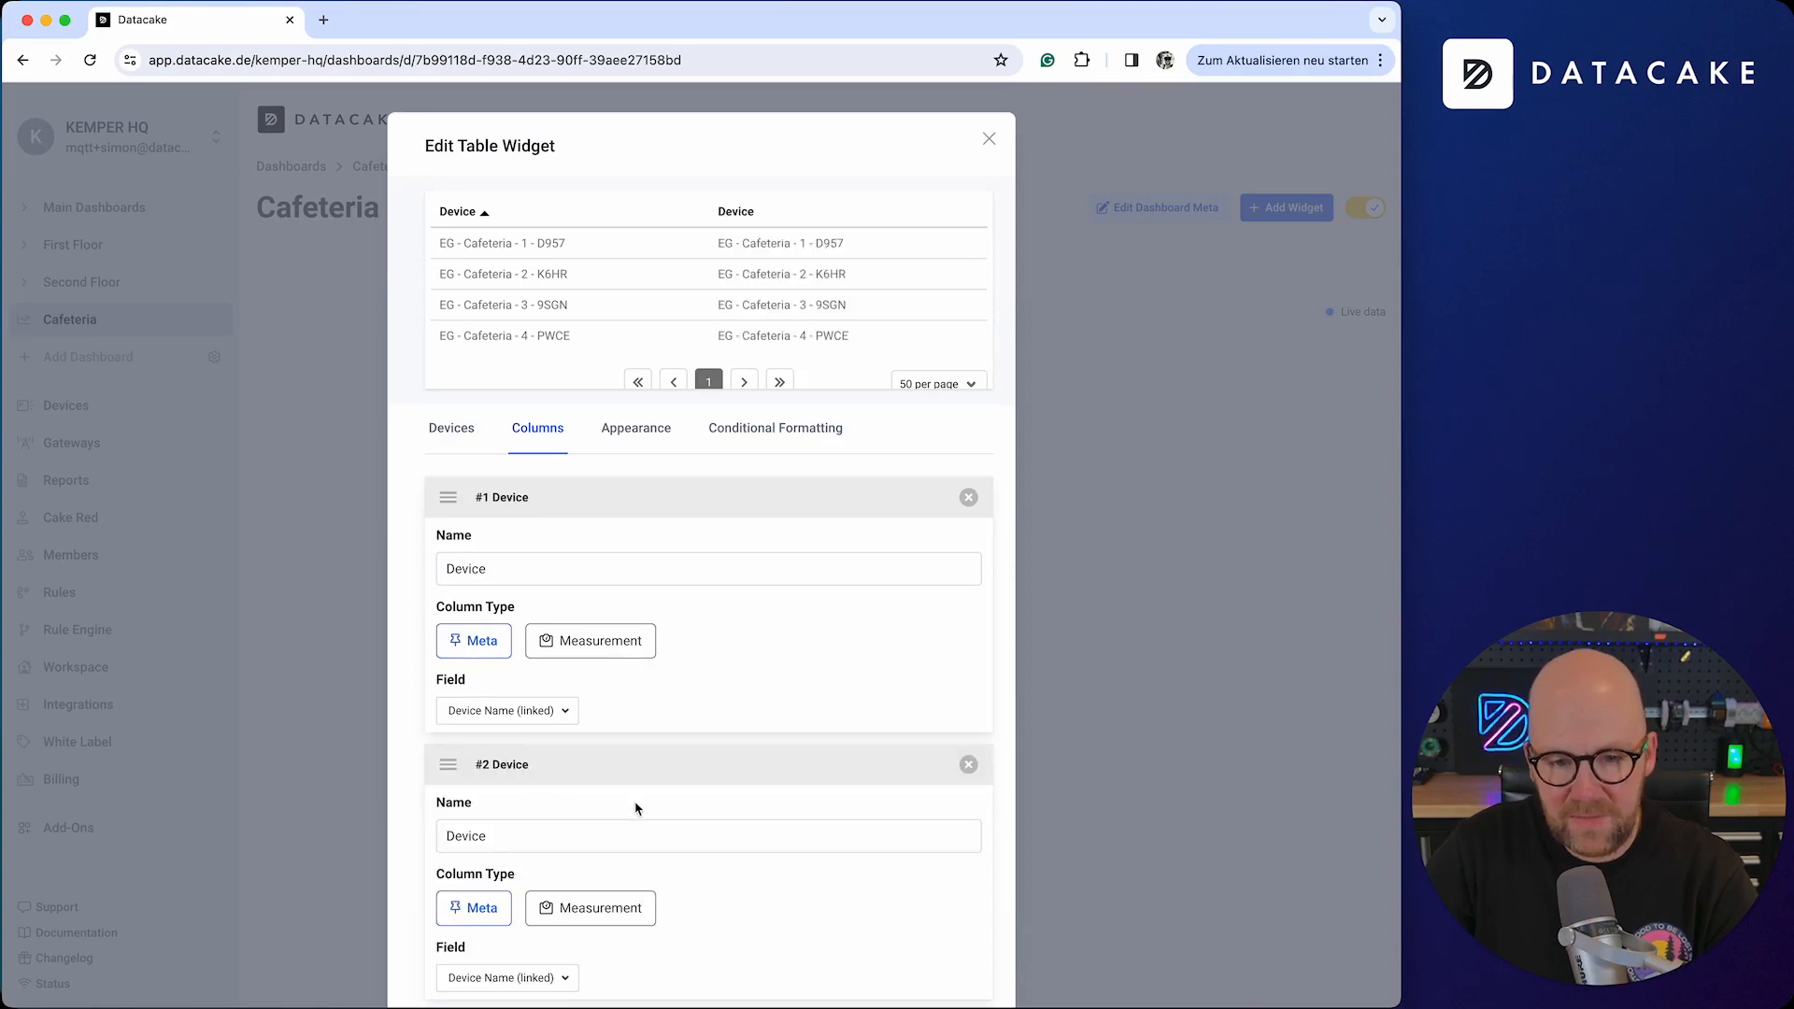
# Step: Make the table's second column a measurement column that shows the Sensor Temperature field
pyautogui.scroll(-3, 645, 748)
pyautogui.click(599, 660)
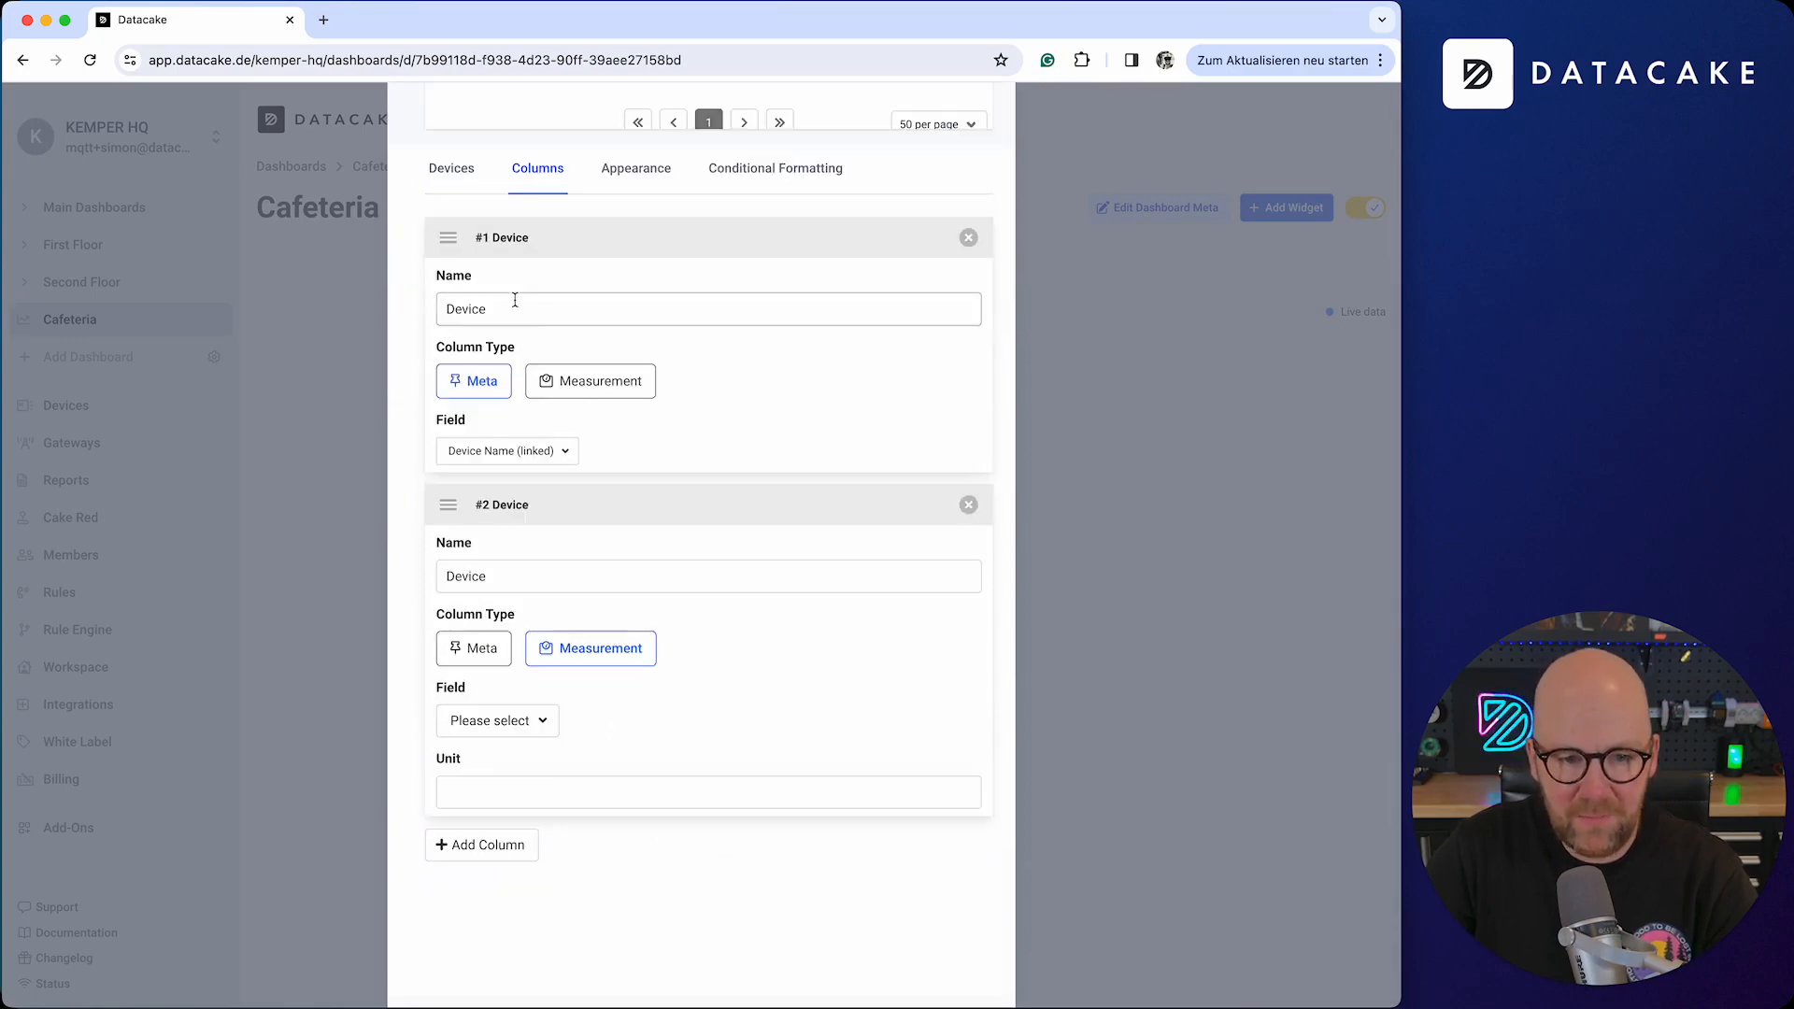
pyautogui.click(535, 726)
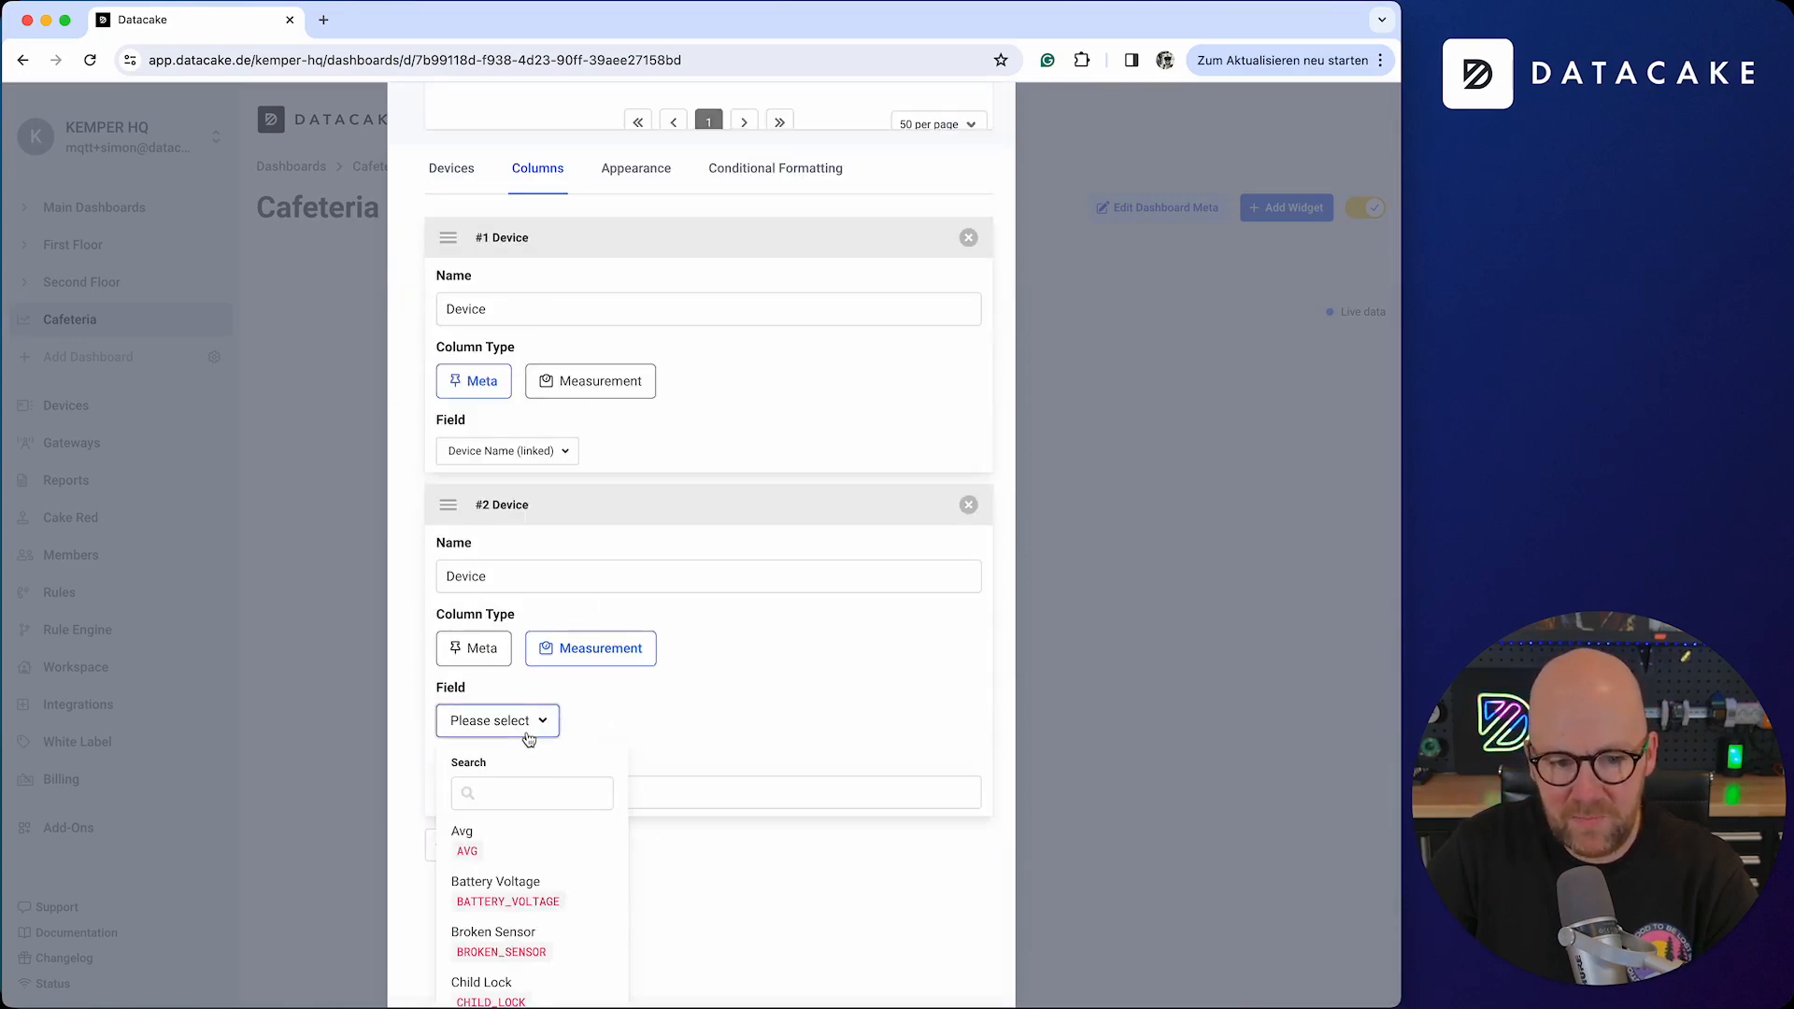
pyautogui.scroll(-1, 540, 766)
pyautogui.scroll(-6, 542, 780)
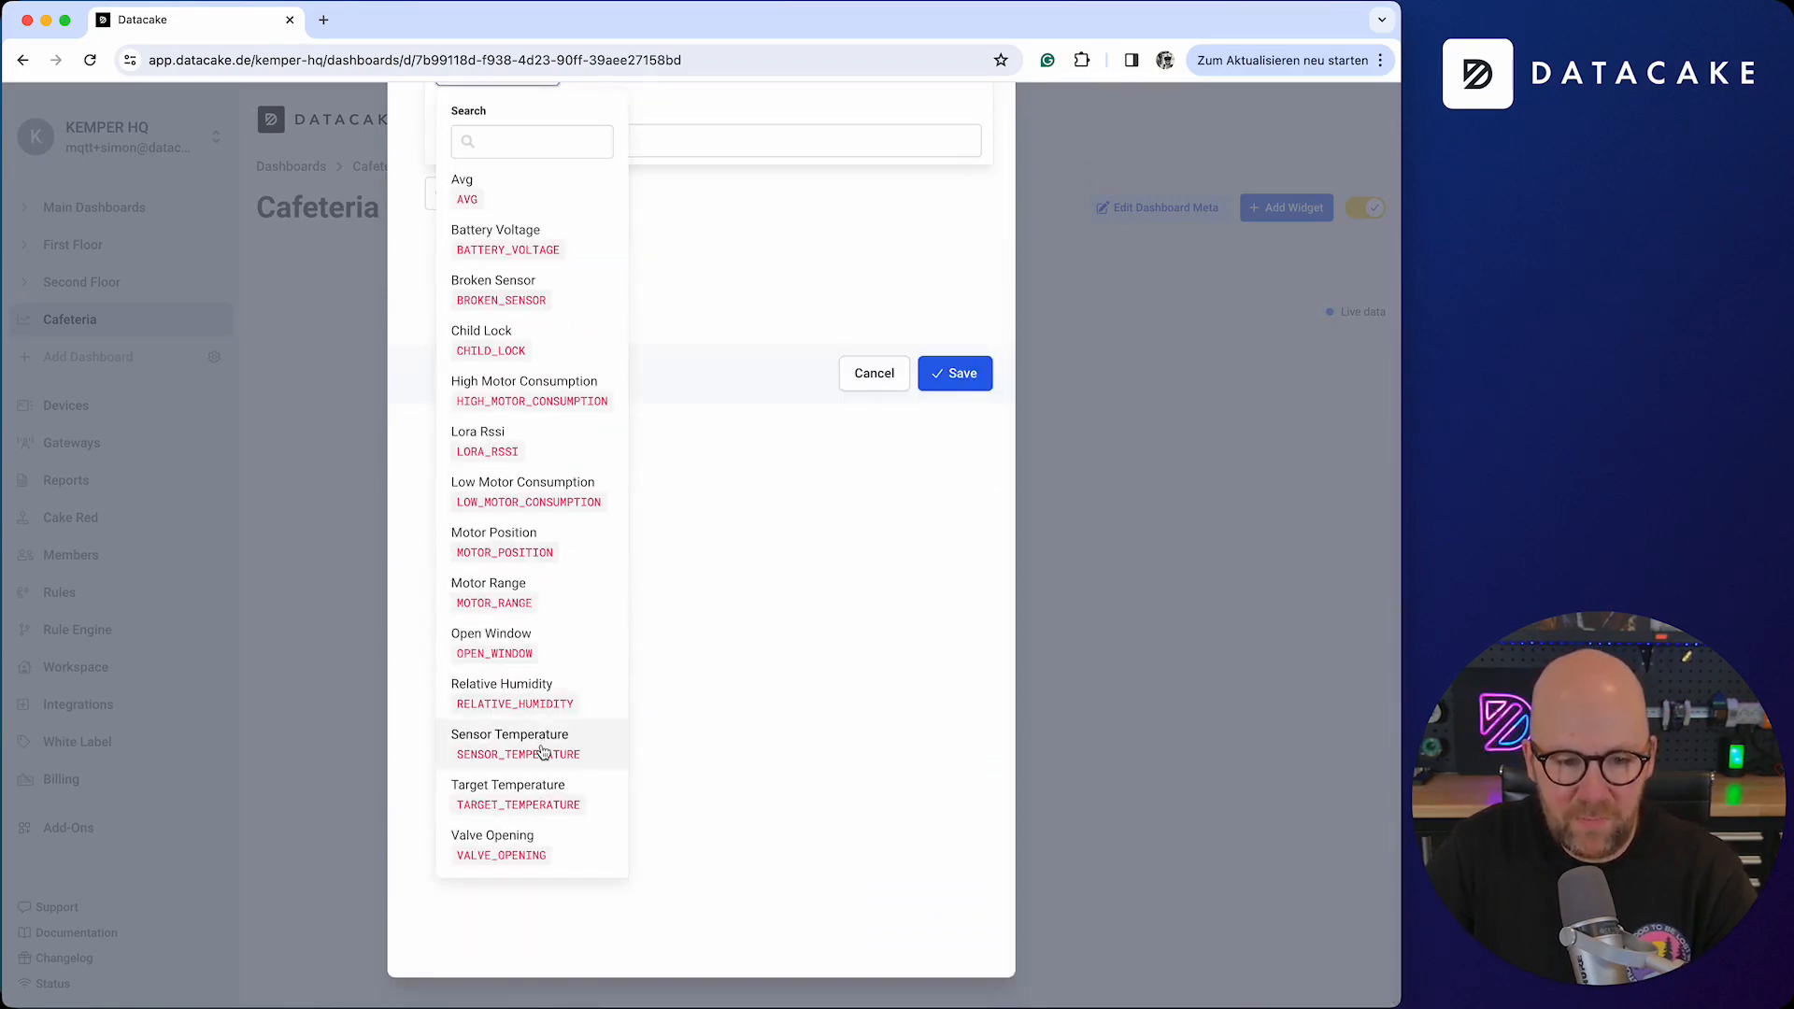
pyautogui.click(542, 747)
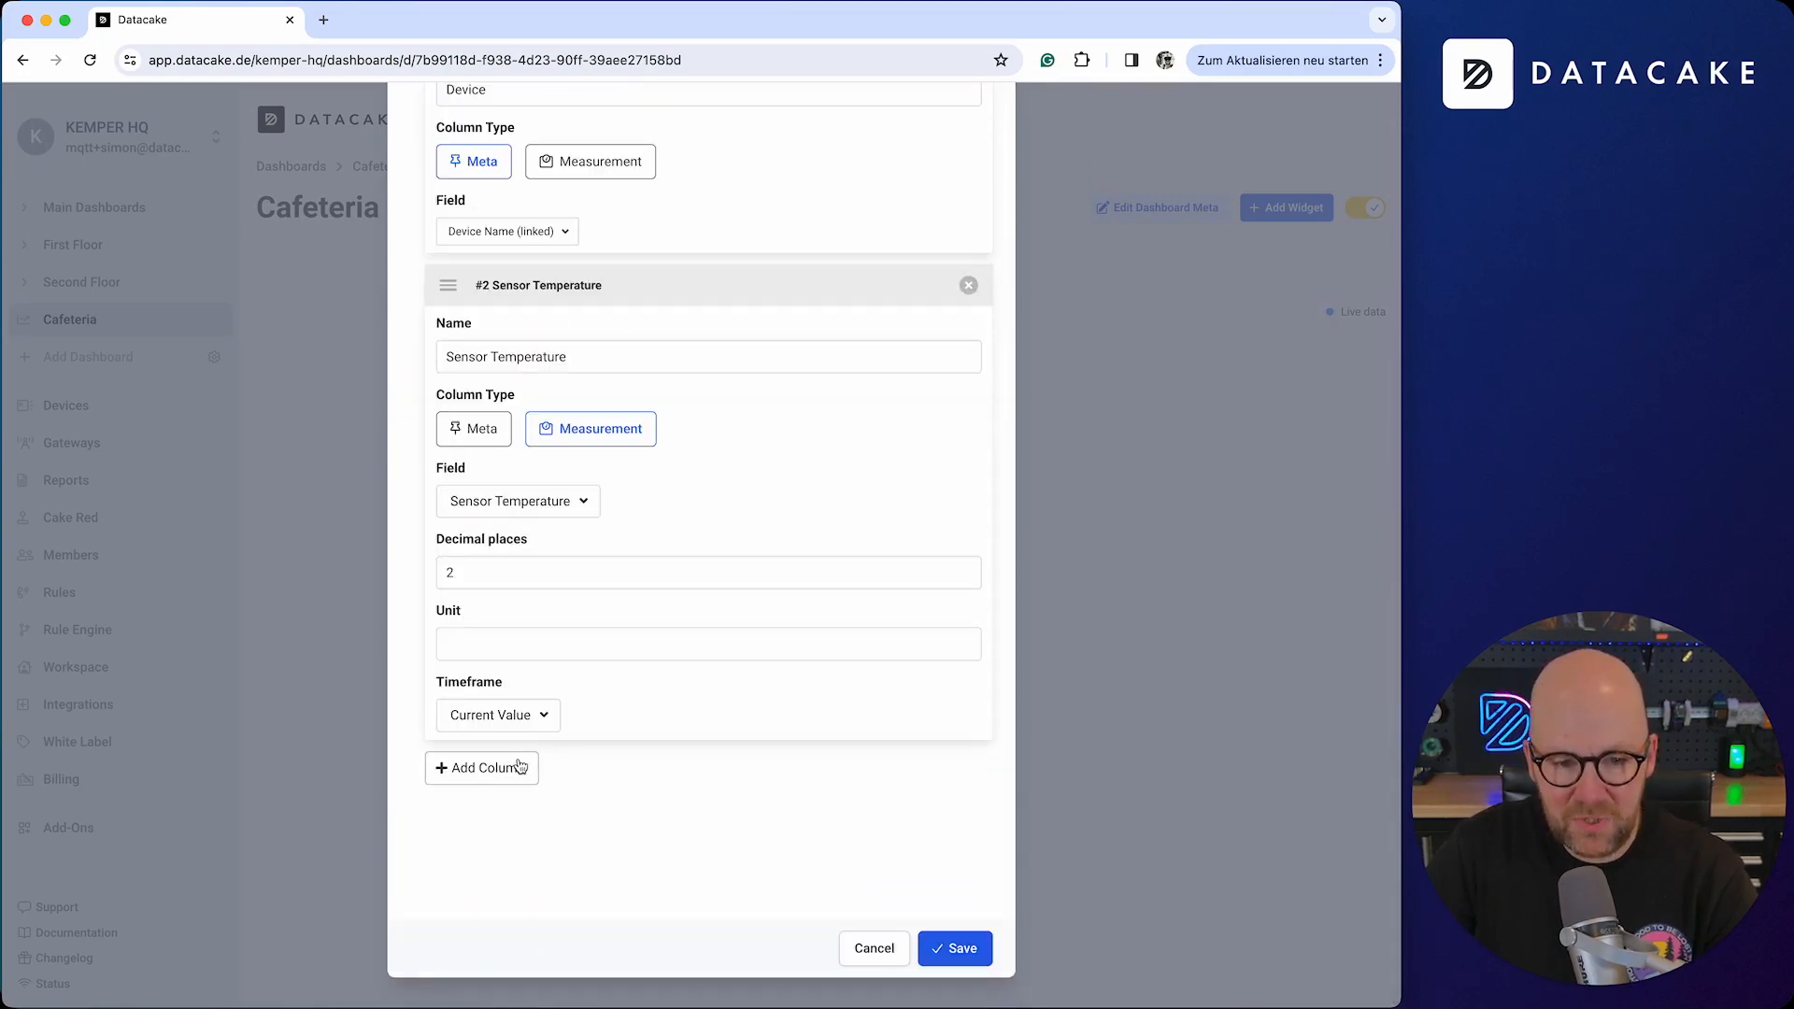
# Step: Add a third measurement column showing the Relative Humidity field to the table and save the widget
pyautogui.click(522, 765)
pyautogui.scroll(-3, 694, 803)
pyautogui.click(612, 649)
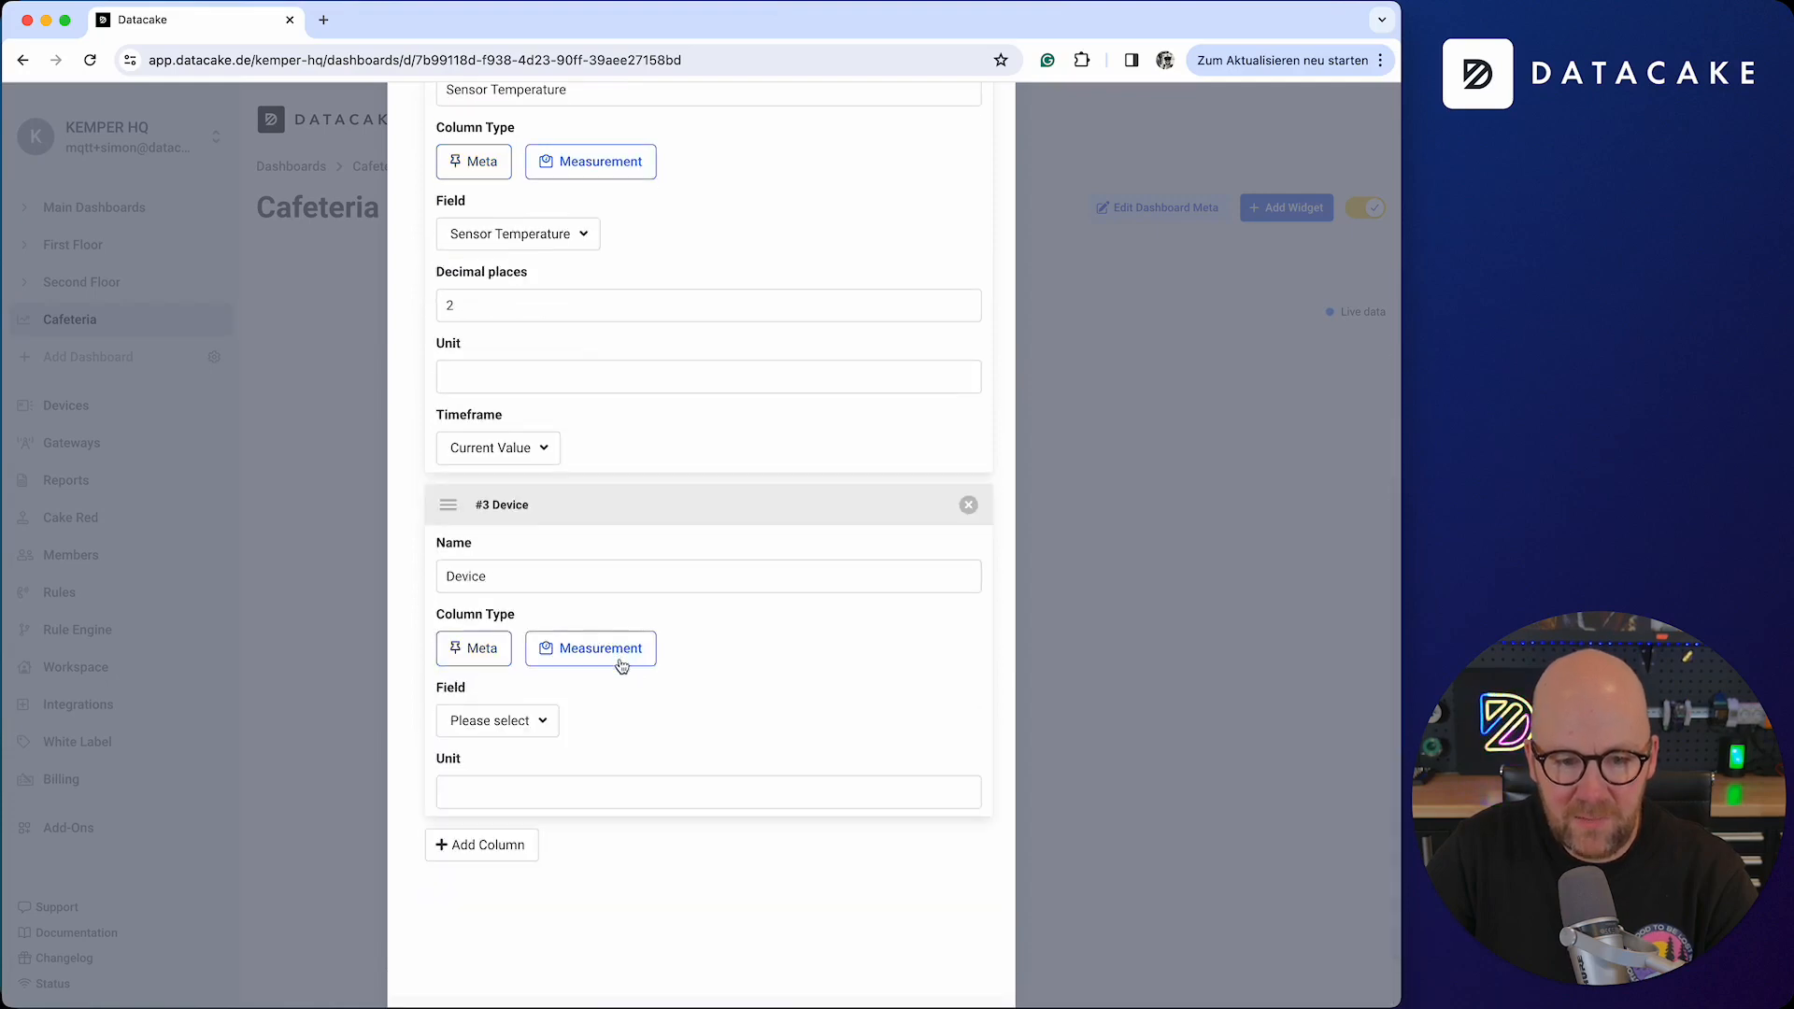
pyautogui.click(486, 717)
pyautogui.scroll(-5, 601, 762)
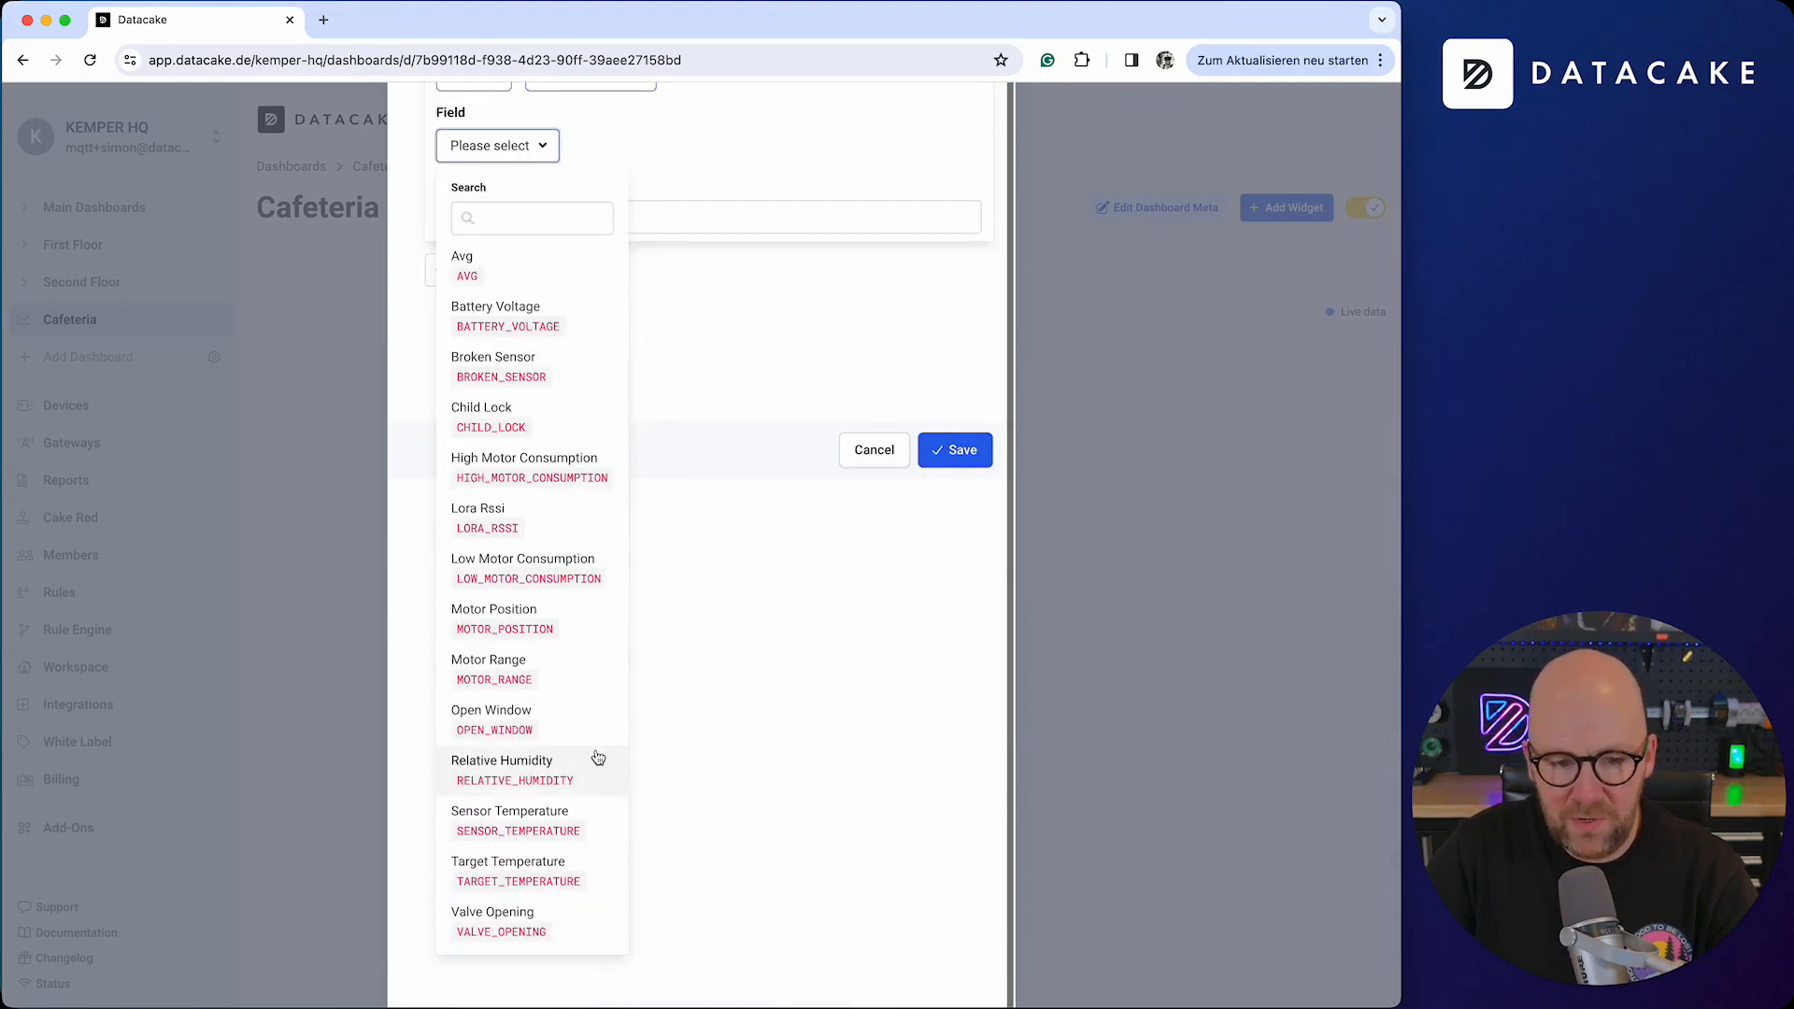
pyautogui.click(558, 830)
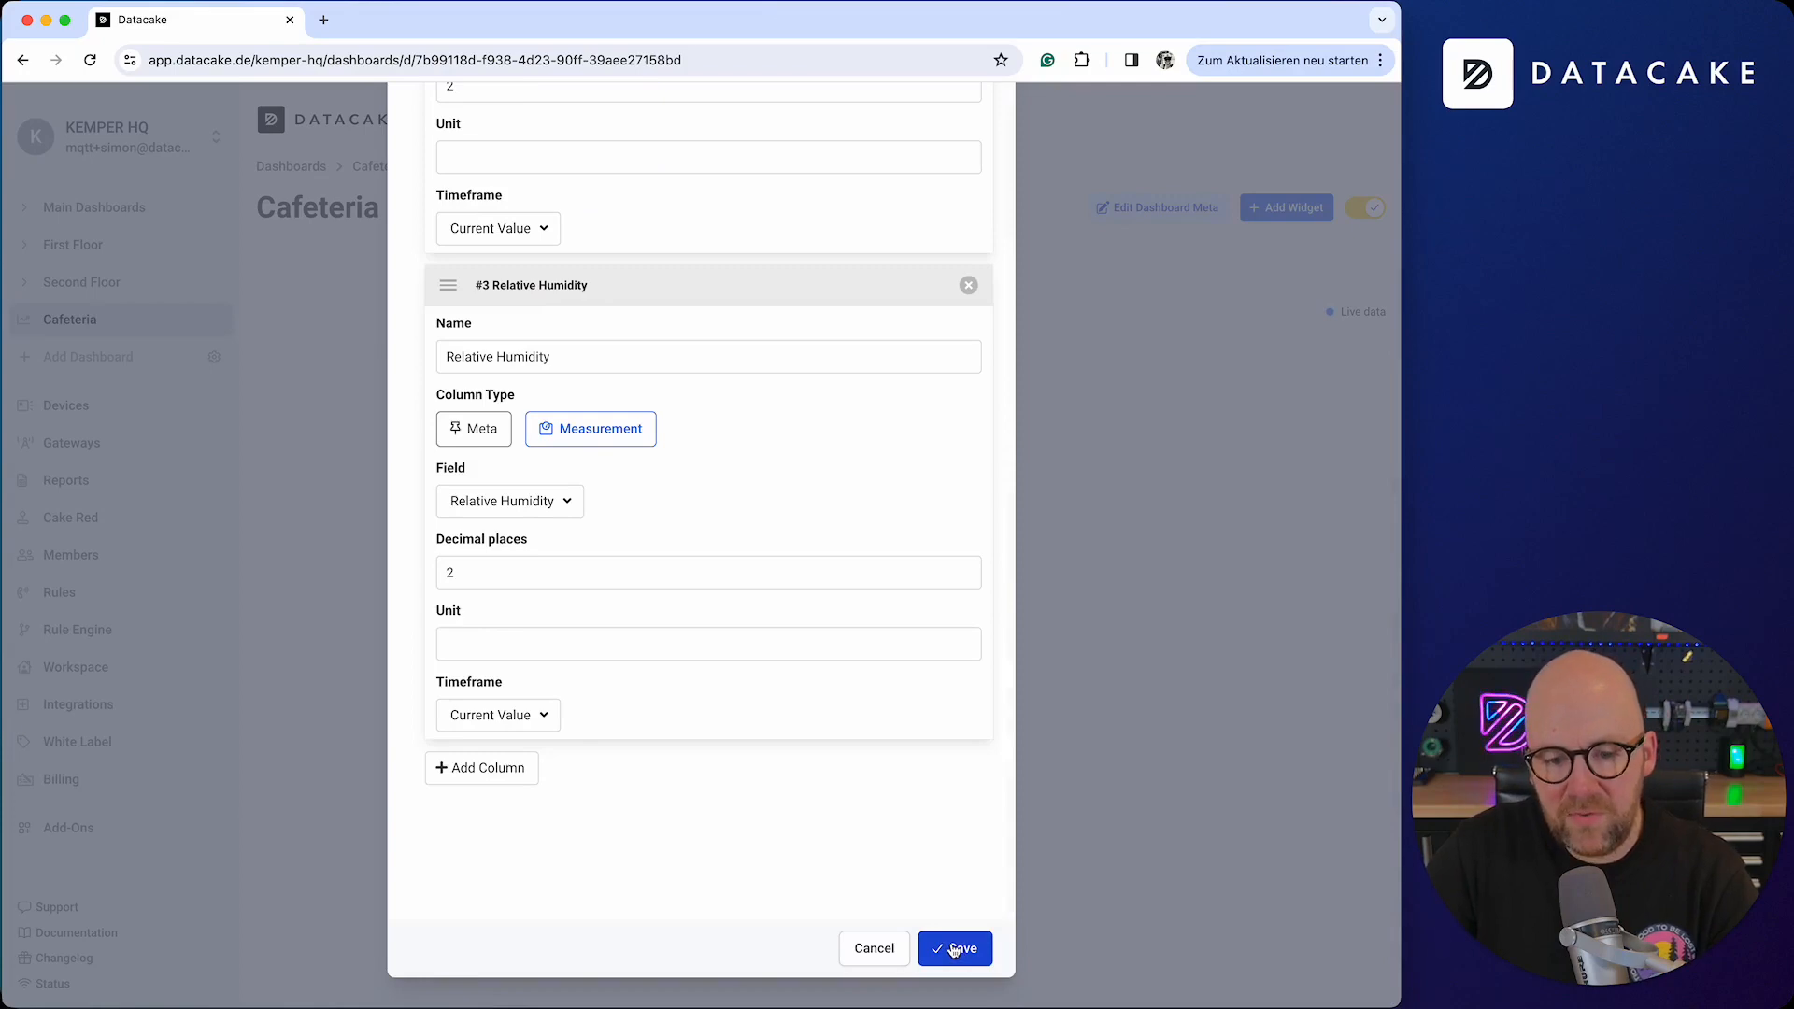
pyautogui.click(949, 950)
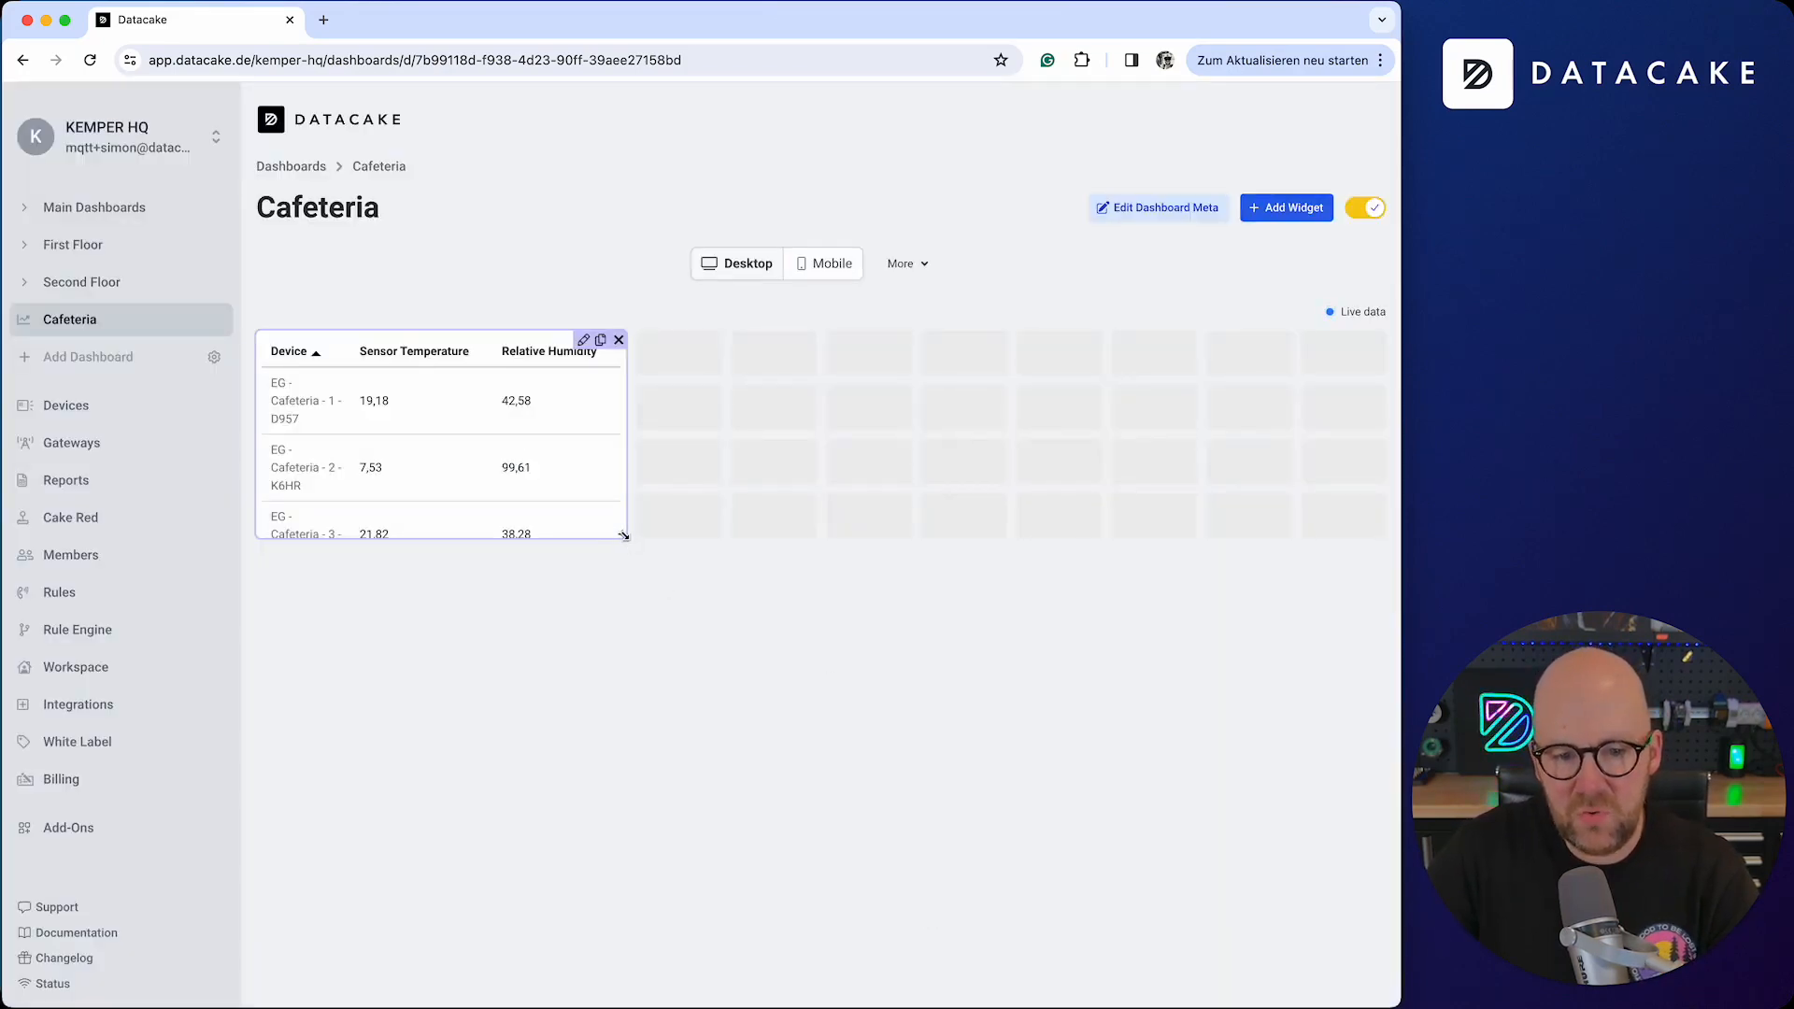
# Step: Stretch the table widget across the full width of the Cafeteria dashboard, hide its background and finish editing
pyautogui.moveTo(624, 536); pyautogui.dragTo(1378, 750)
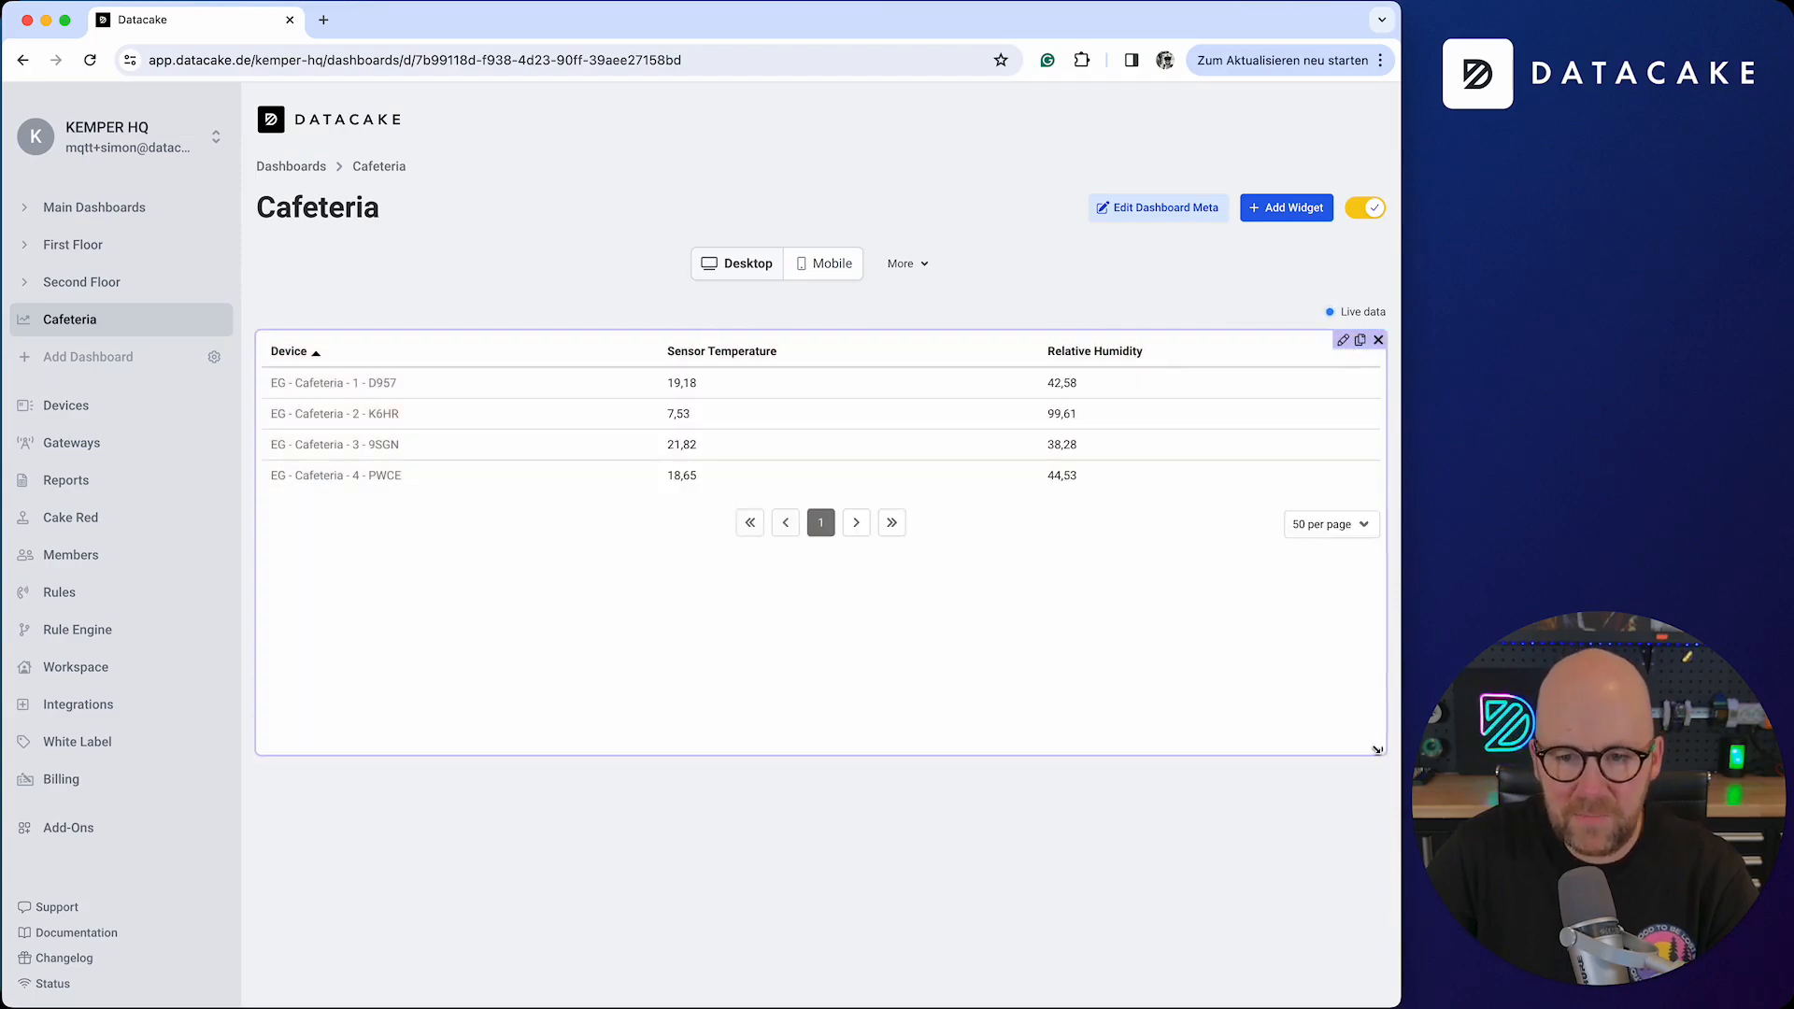
pyautogui.click(1343, 340)
pyautogui.click(647, 525)
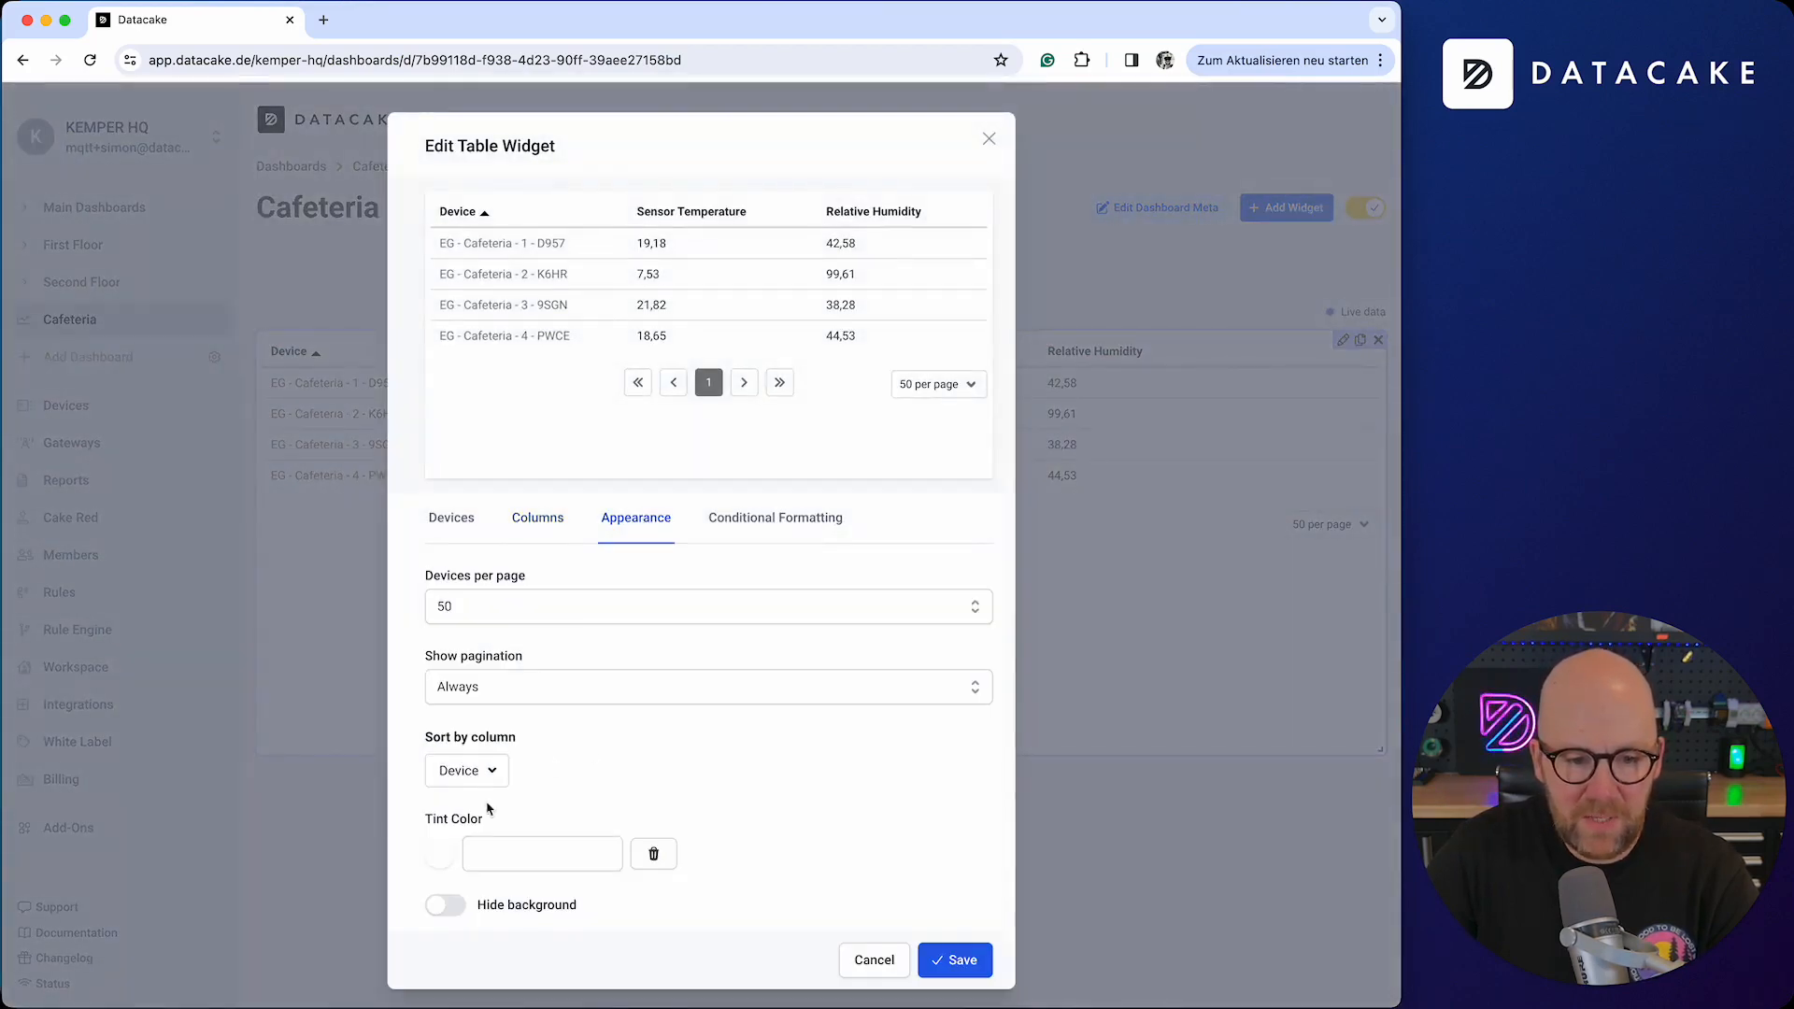
pyautogui.click(445, 905)
pyautogui.click(958, 970)
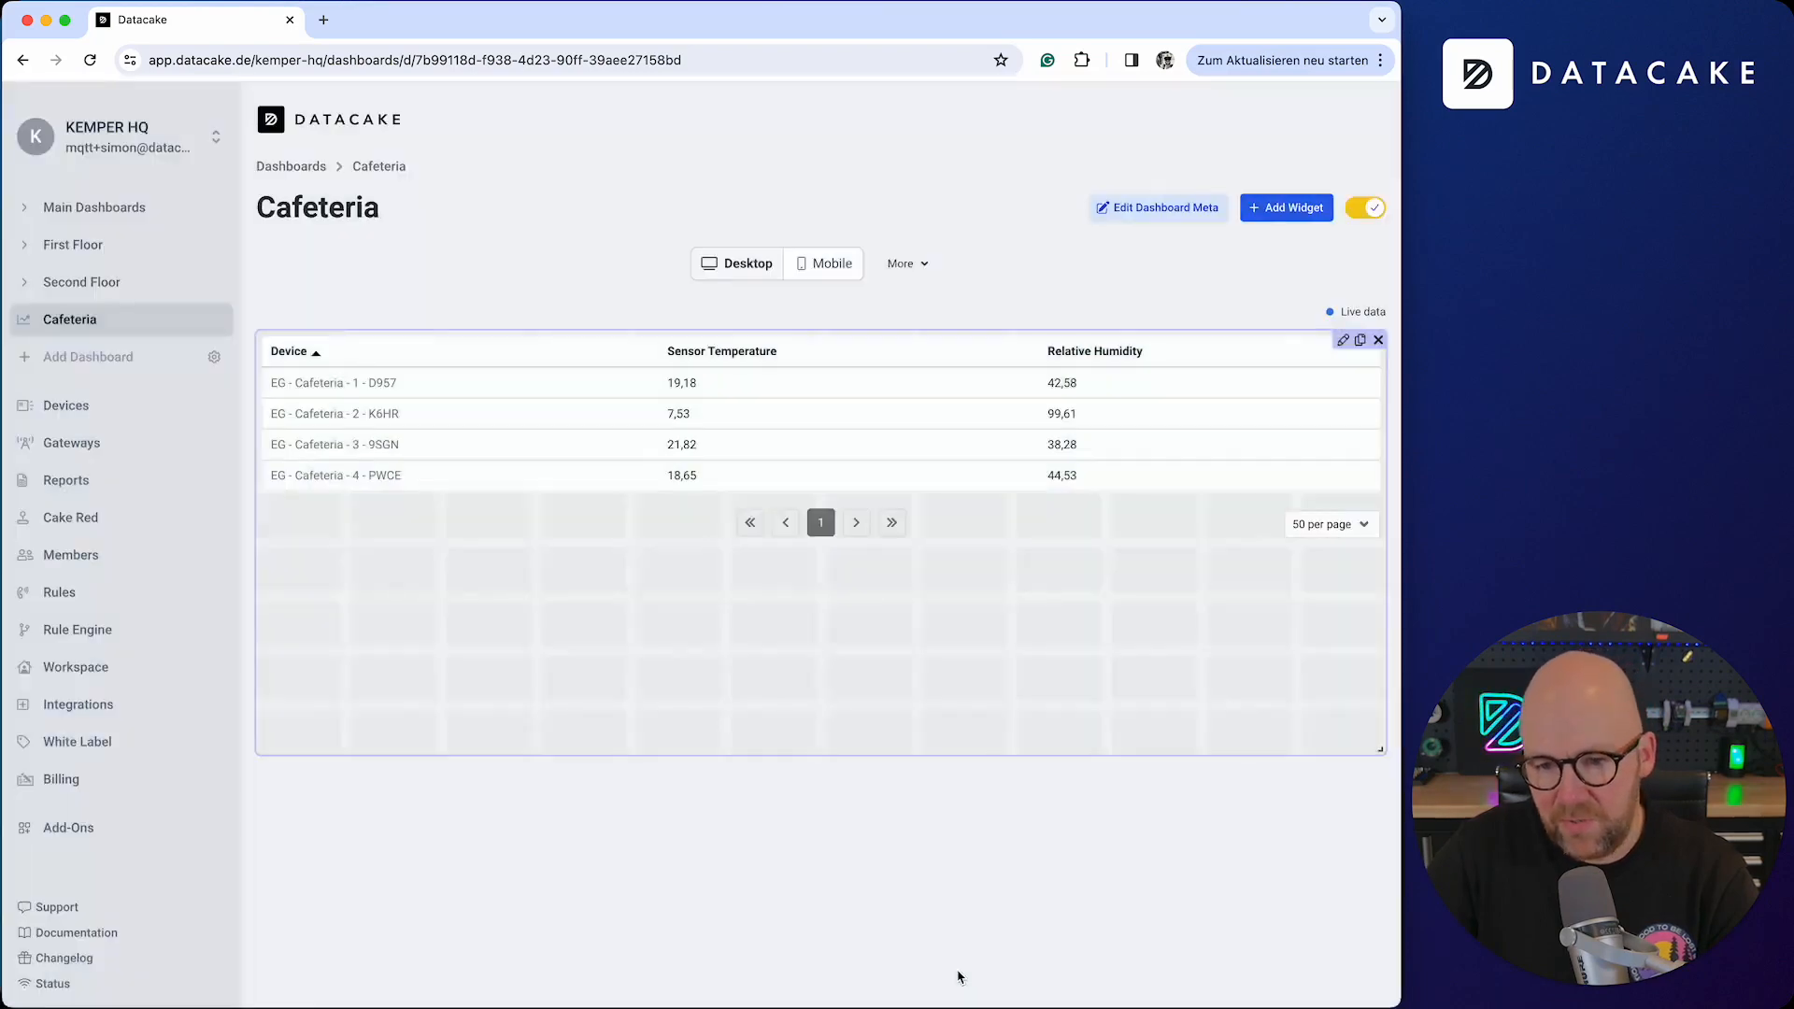
pyautogui.click(1369, 215)
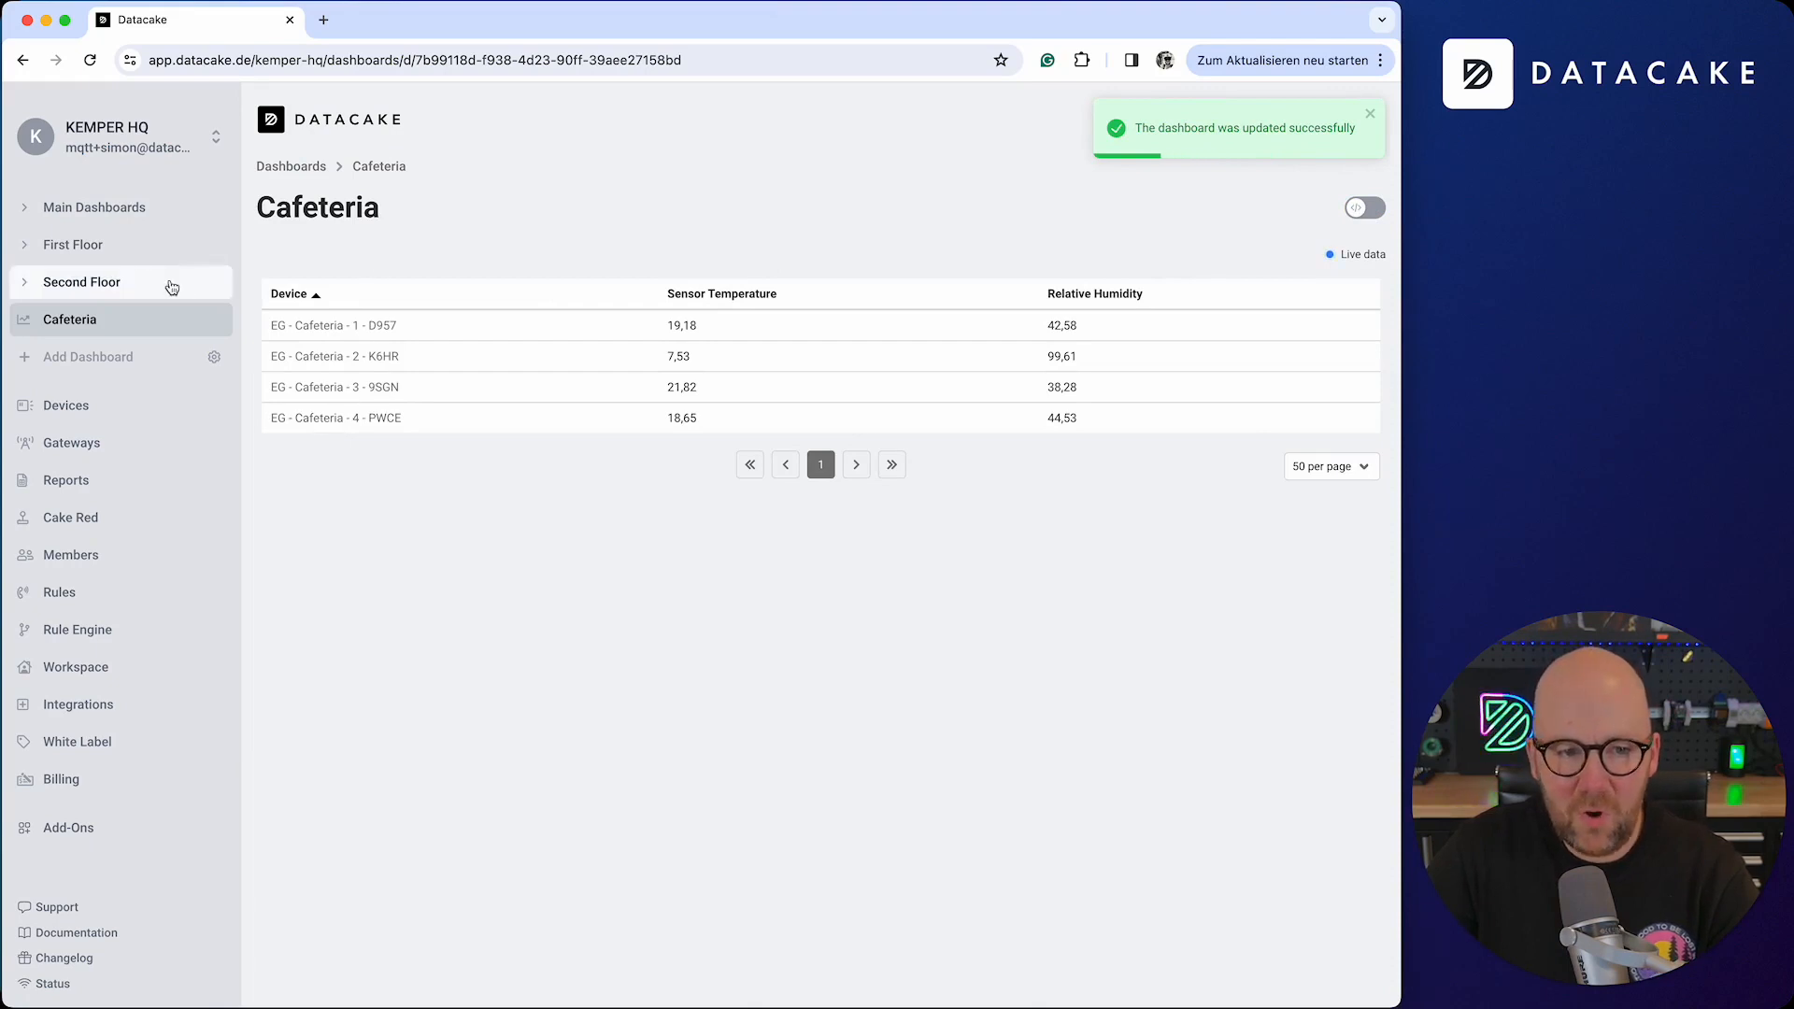
pyautogui.click(56, 408)
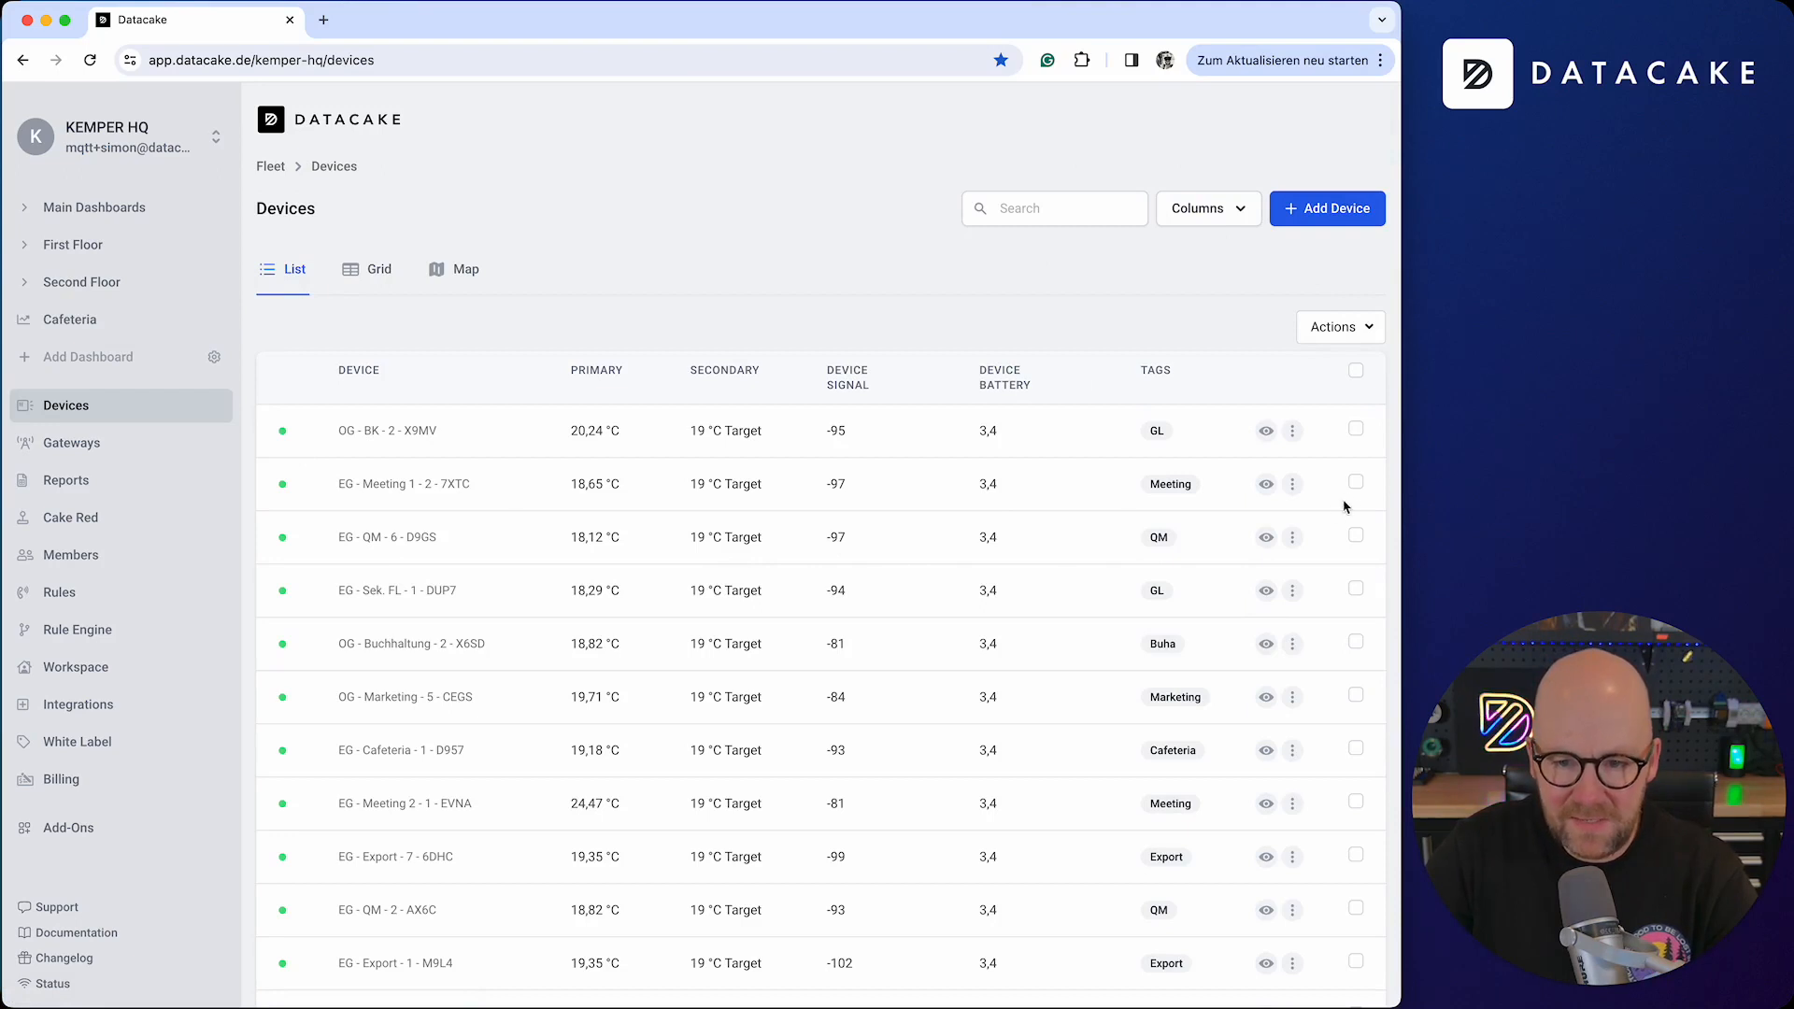
pyautogui.click(1356, 431)
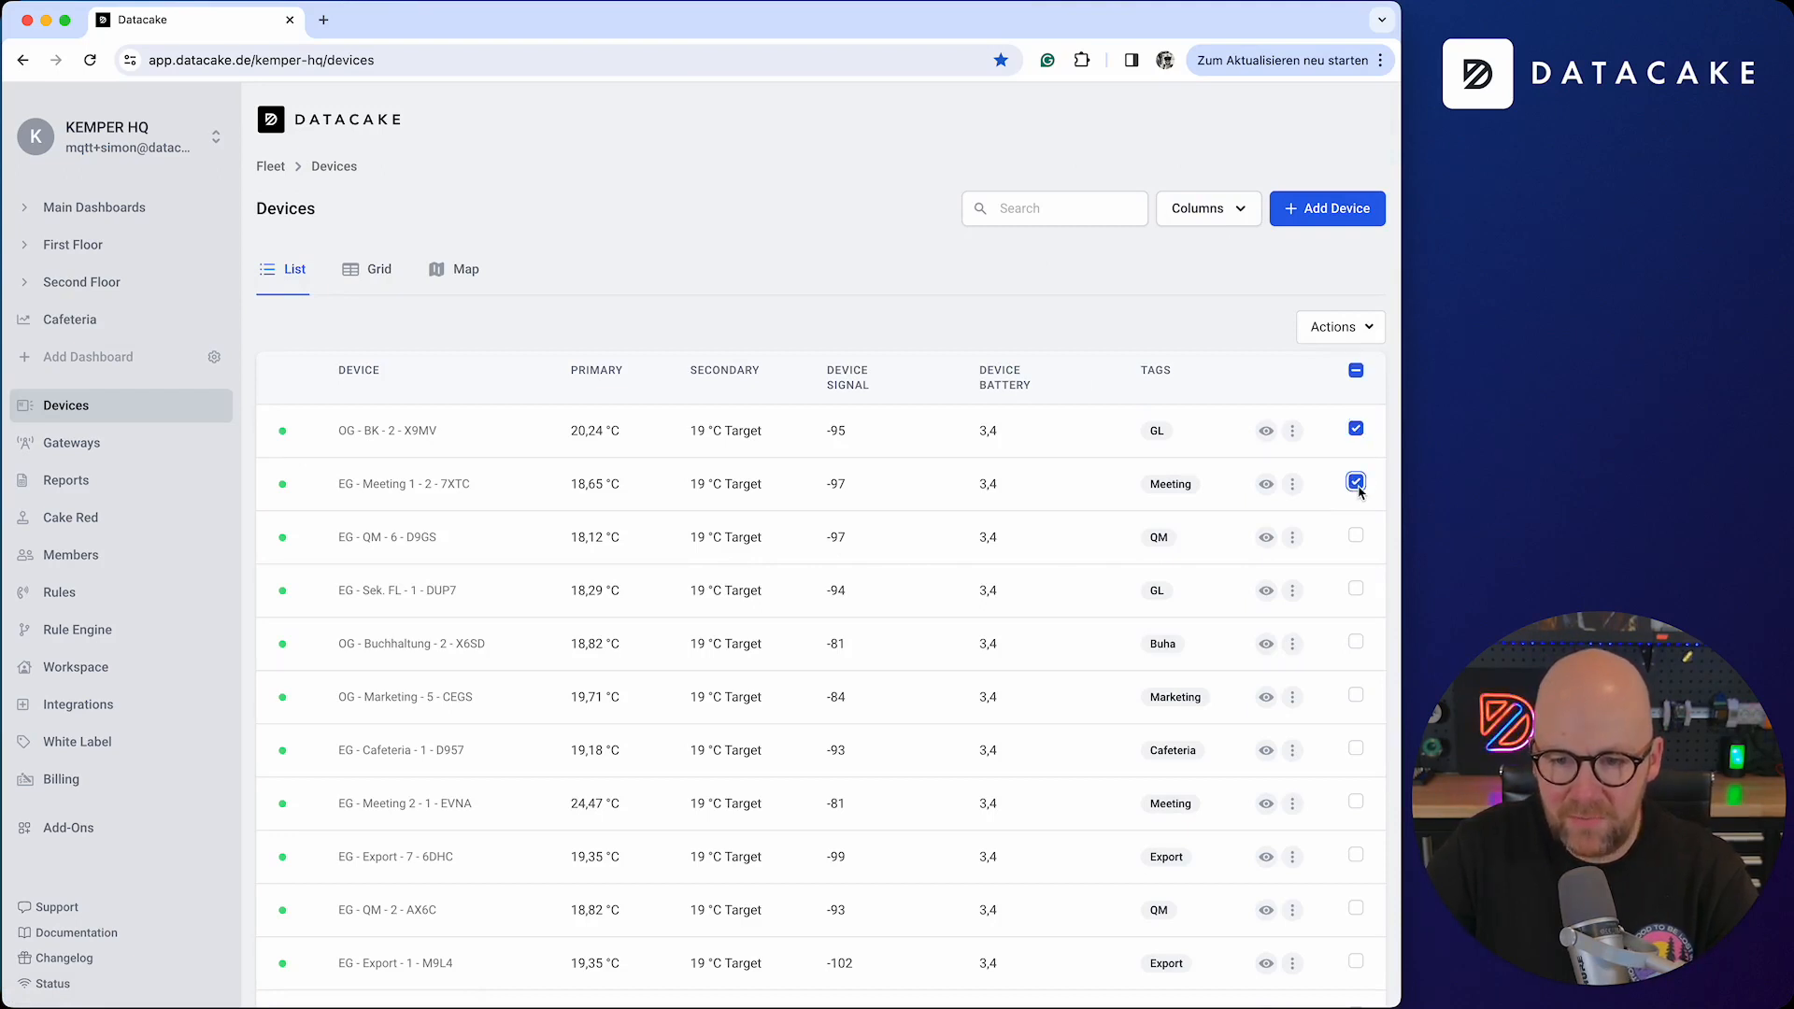
pyautogui.click(1364, 332)
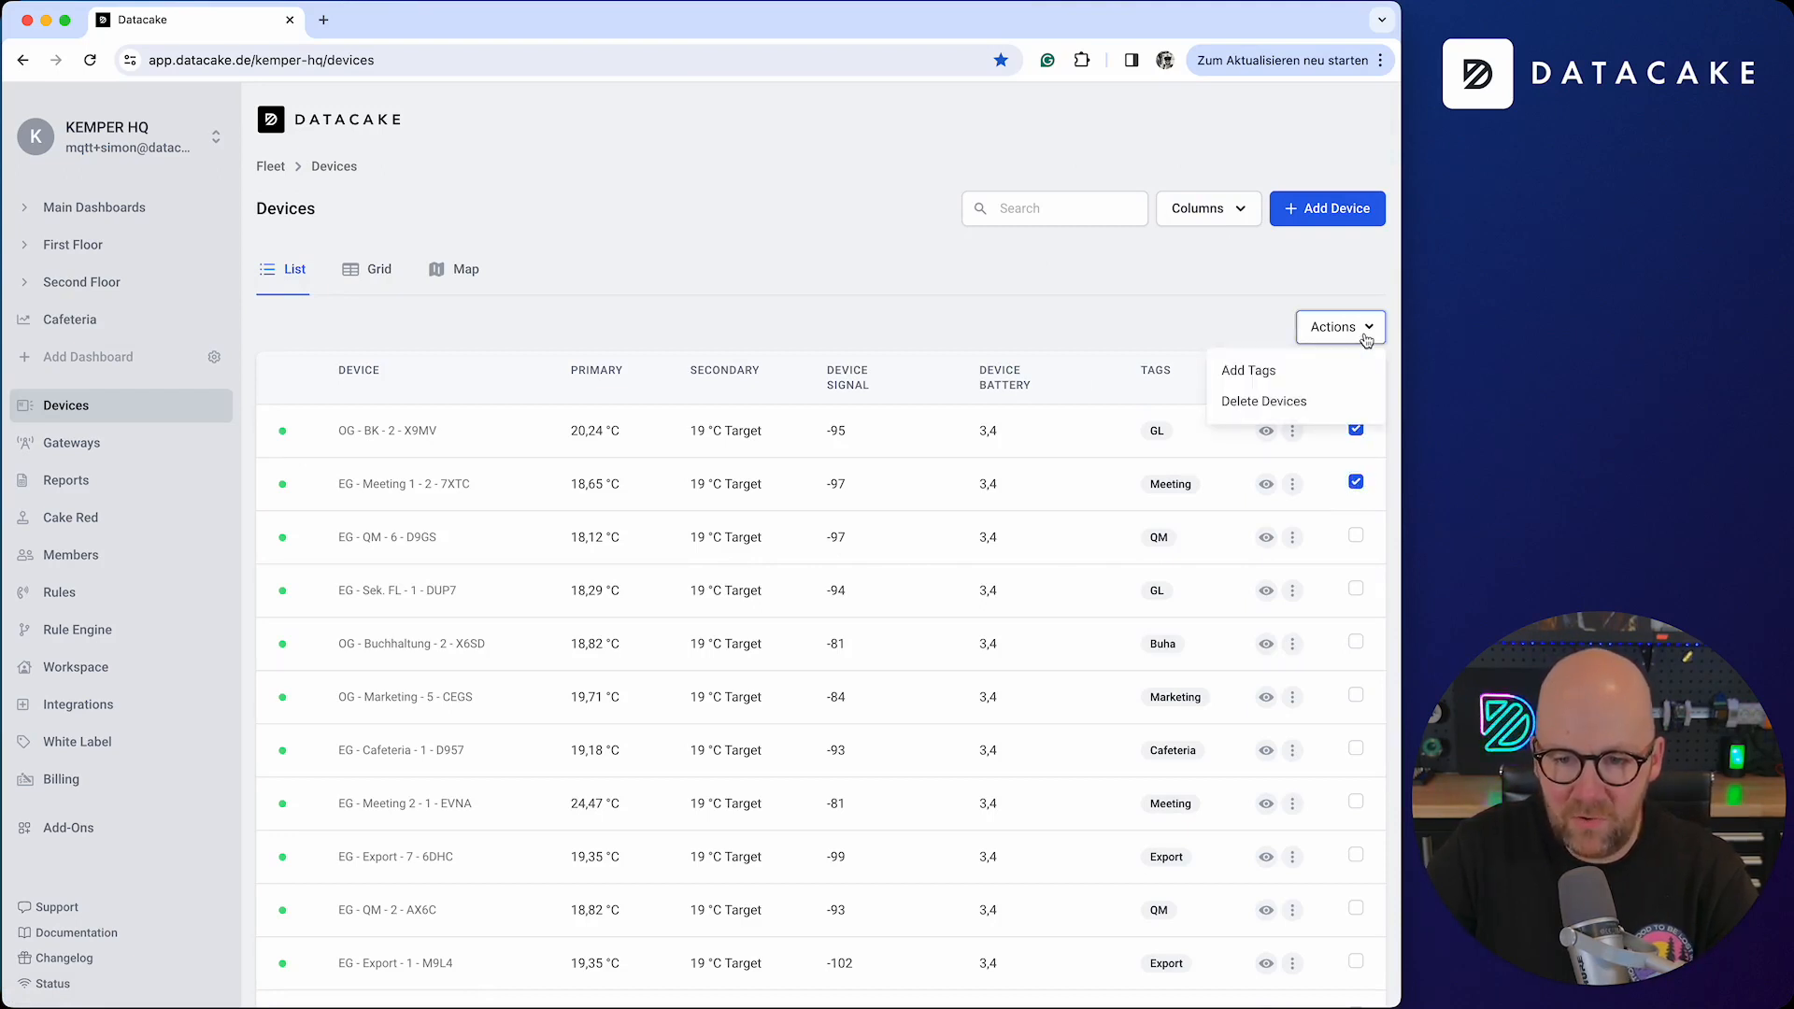
pyautogui.click(1267, 374)
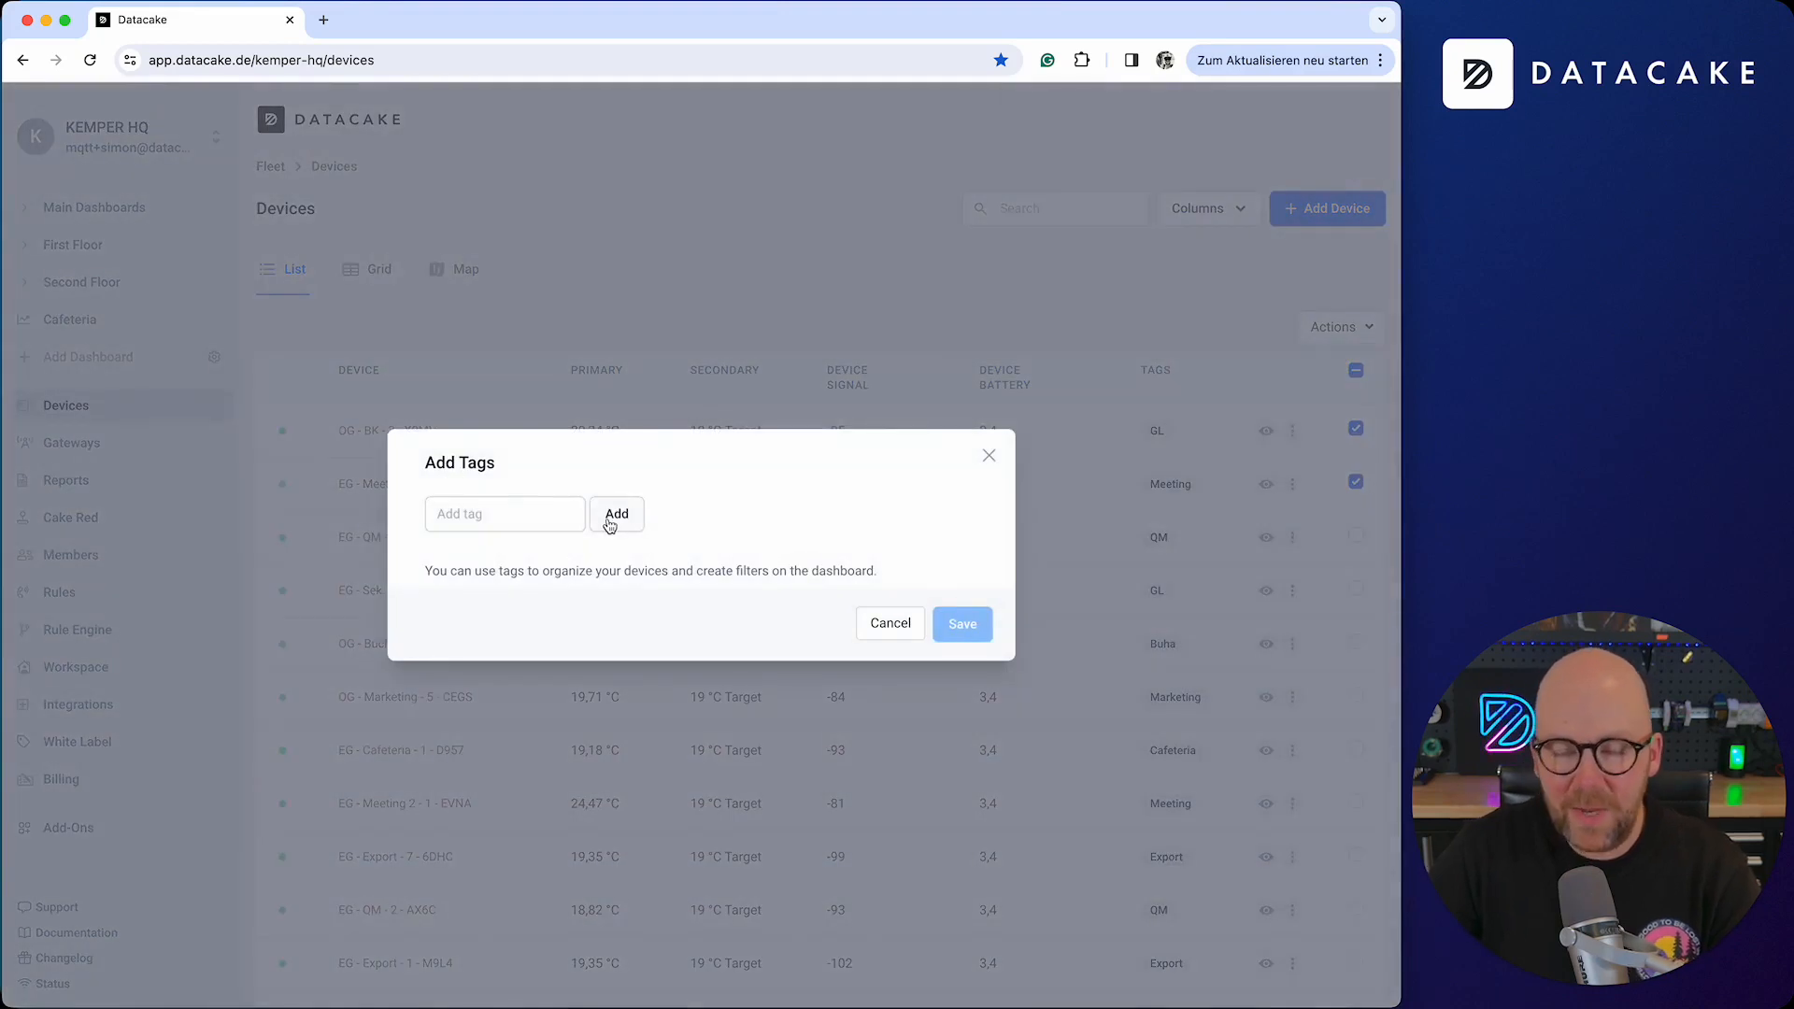
pyautogui.click(534, 505)
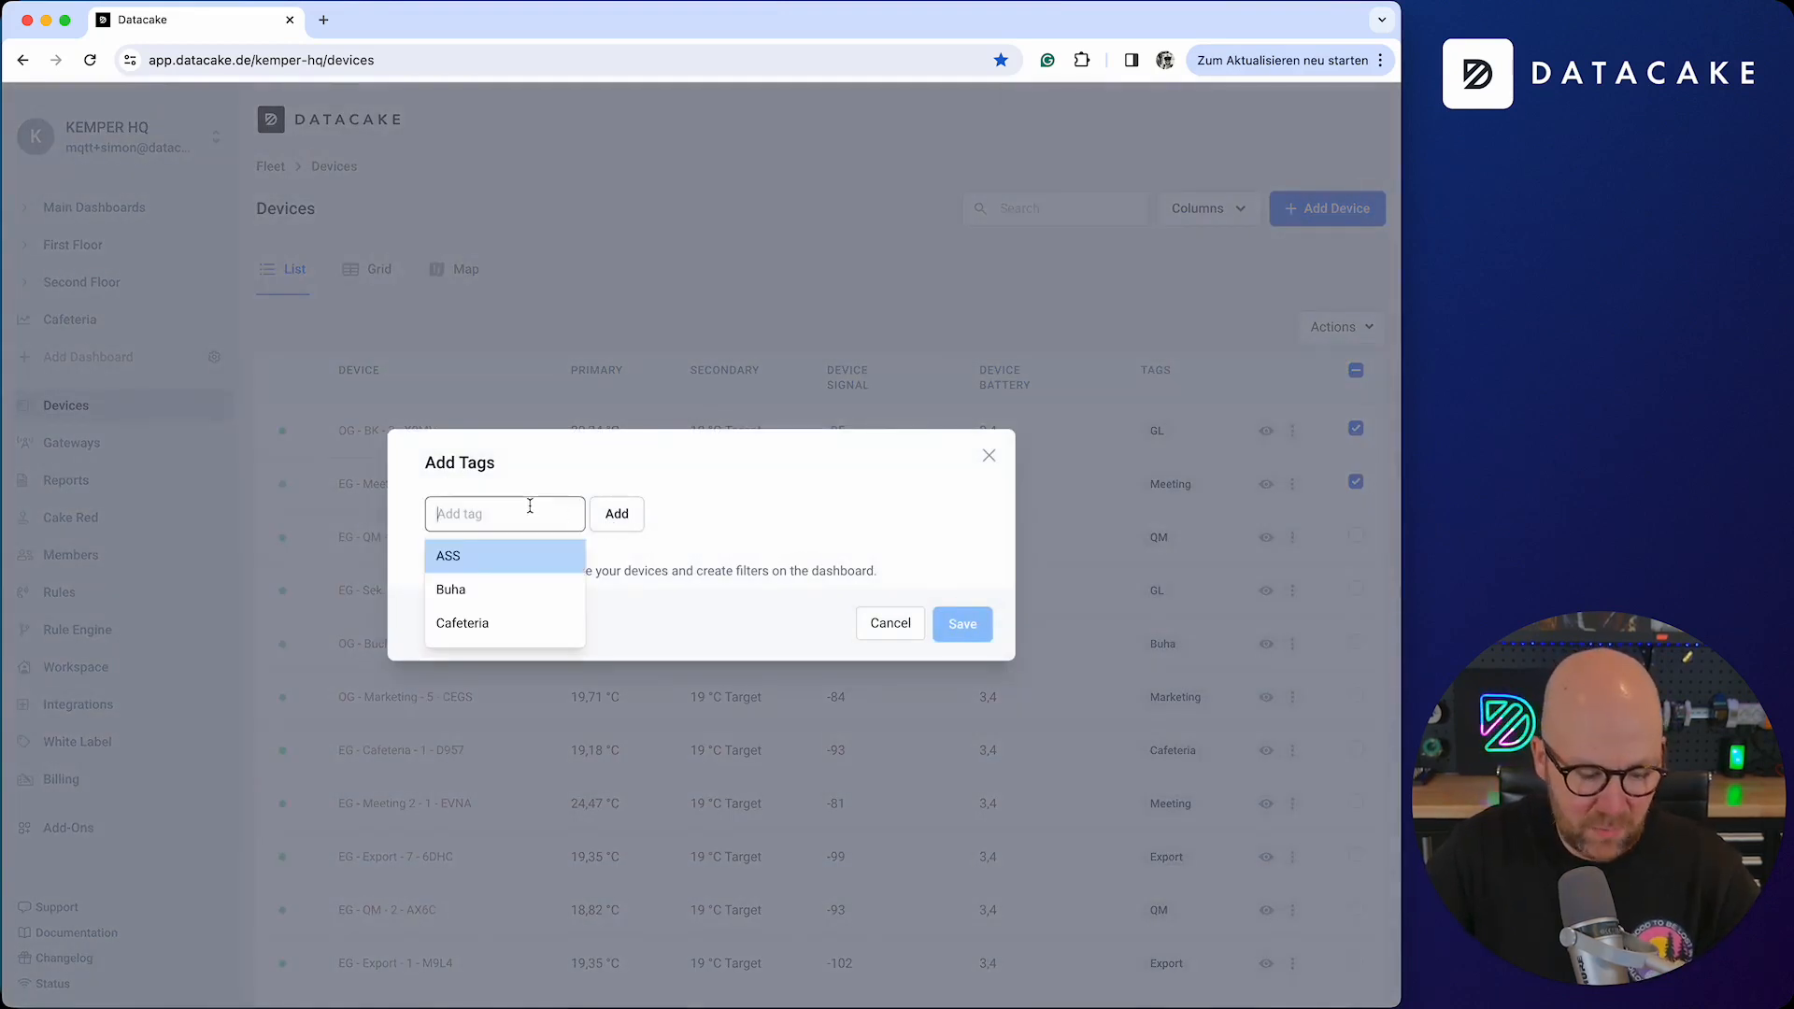
pyautogui.write('c')
pyautogui.click(500, 555)
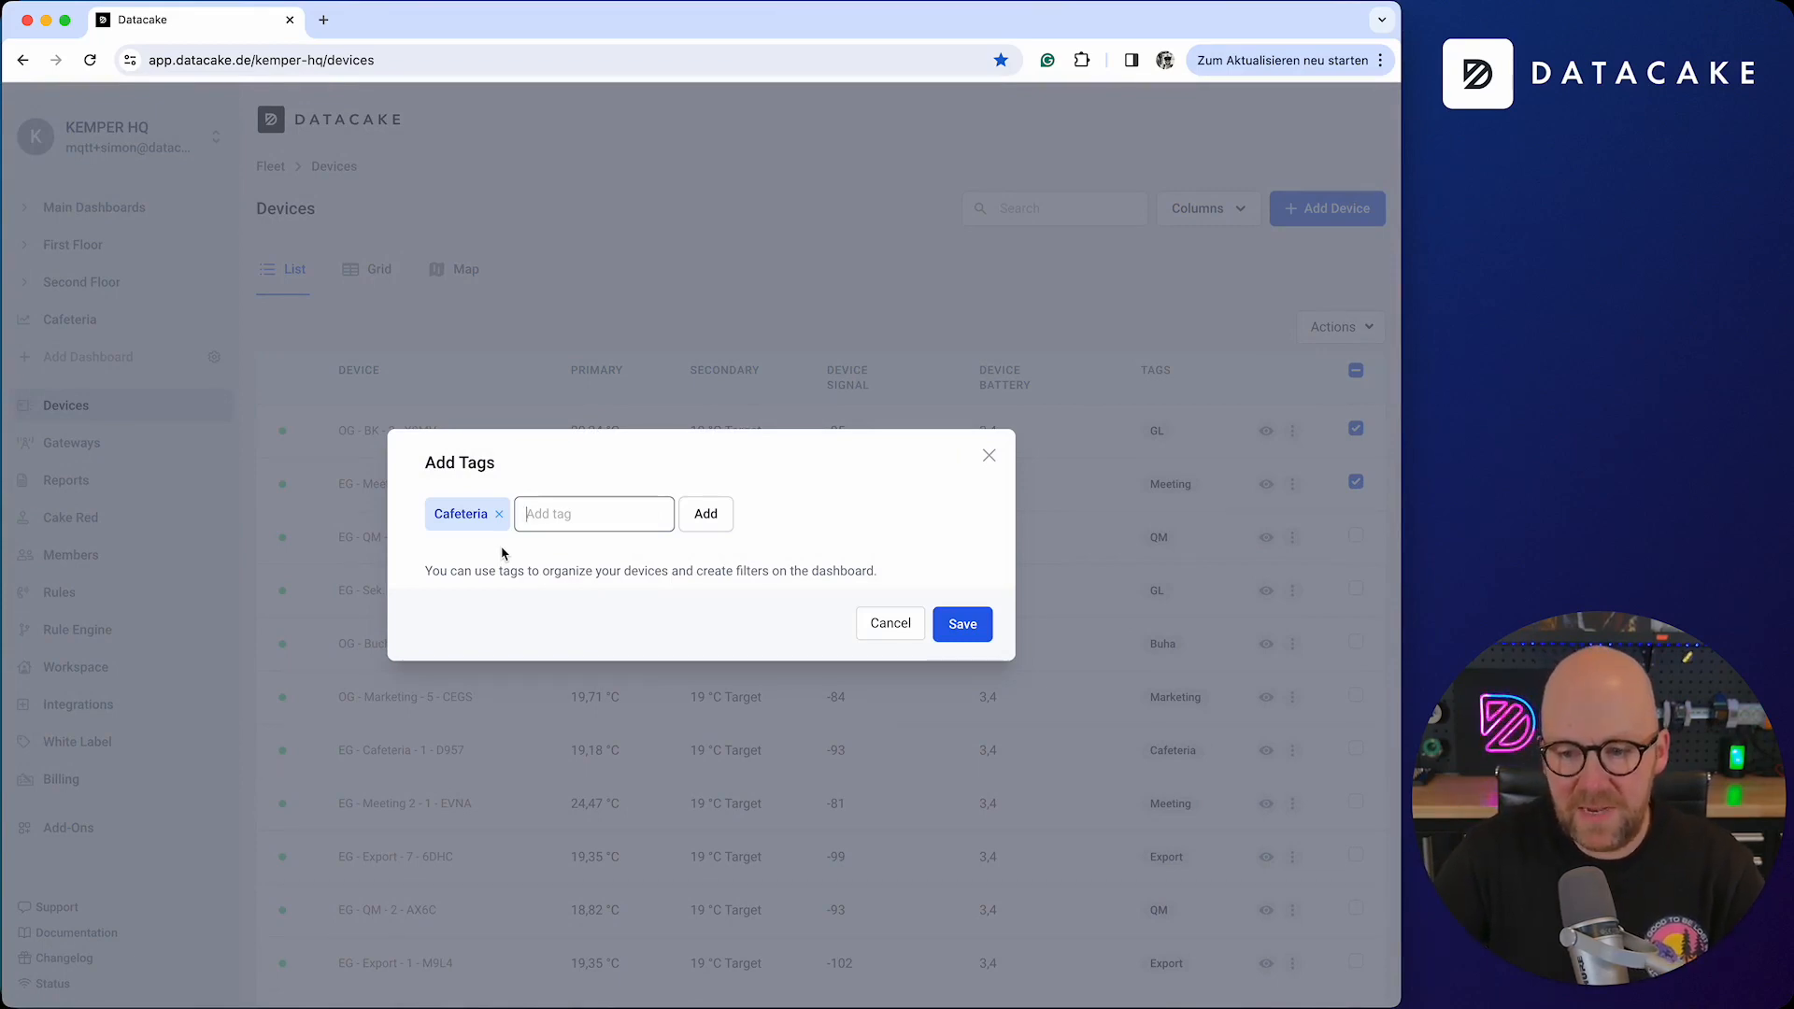
pyautogui.click(989, 455)
# Step: Review the tags in the device list and add a dashboard named Export with access for all workspace members
pyautogui.click(106, 322)
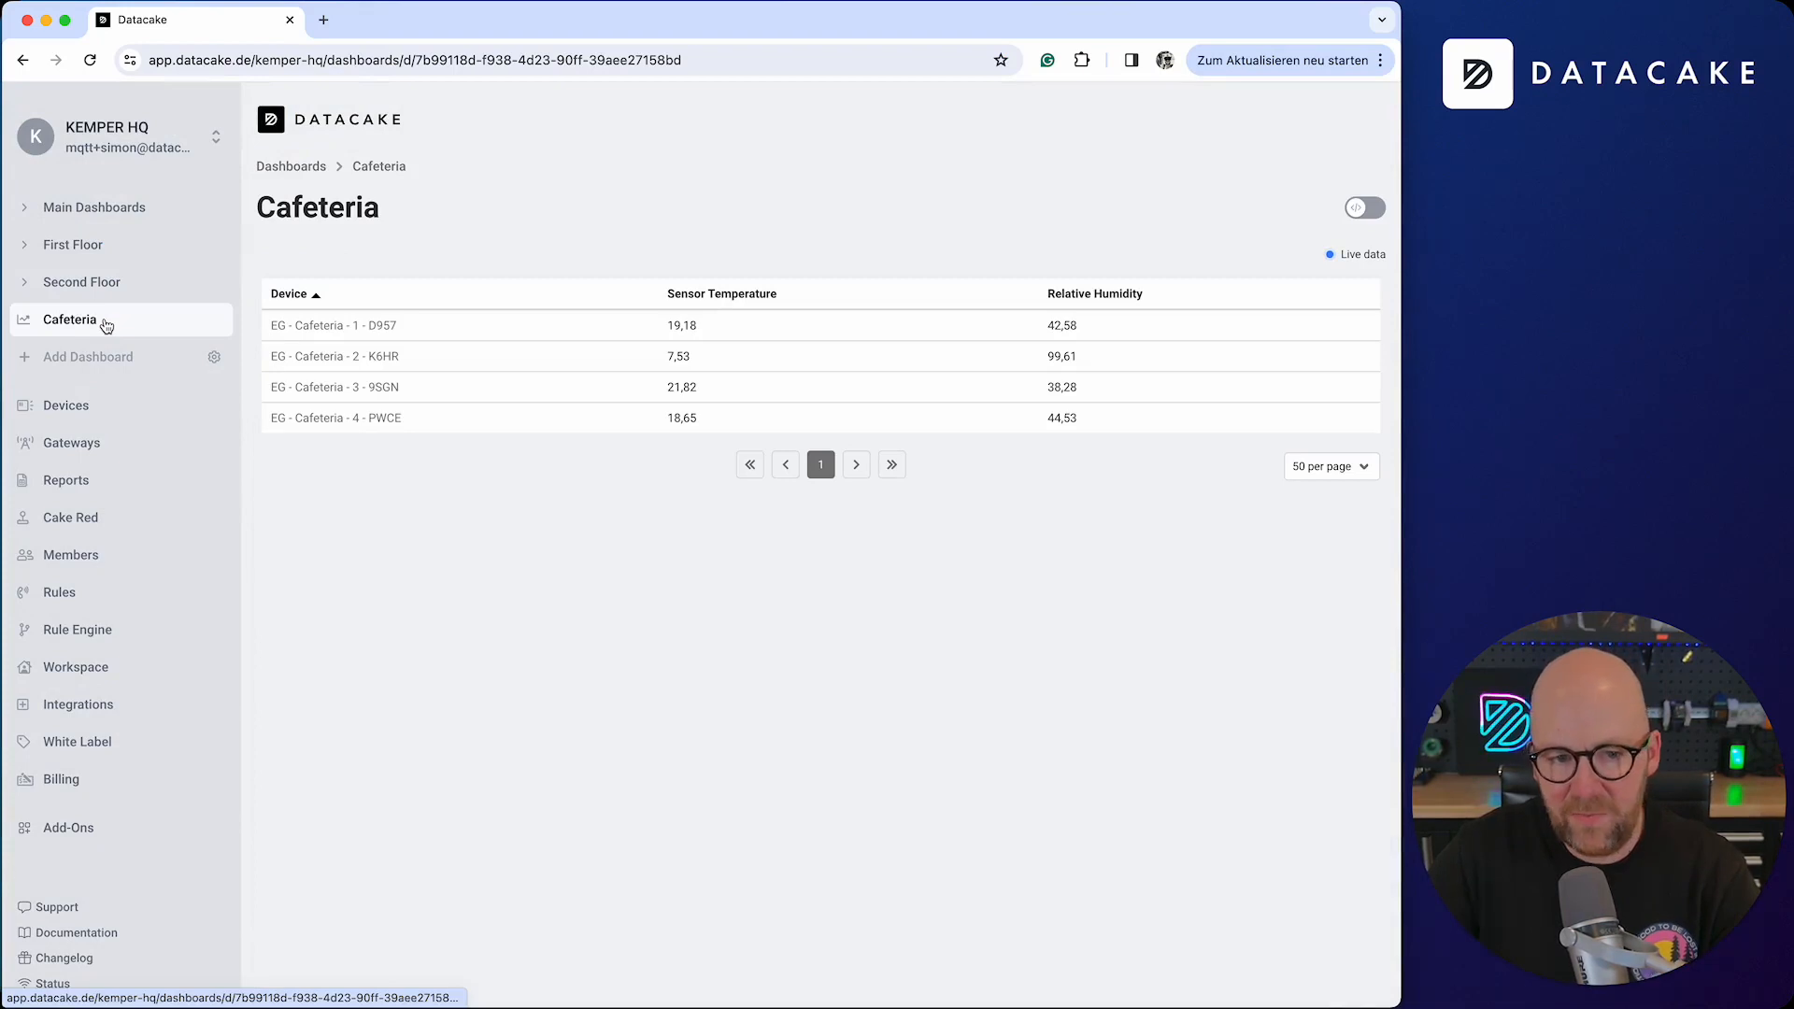
pyautogui.click(68, 406)
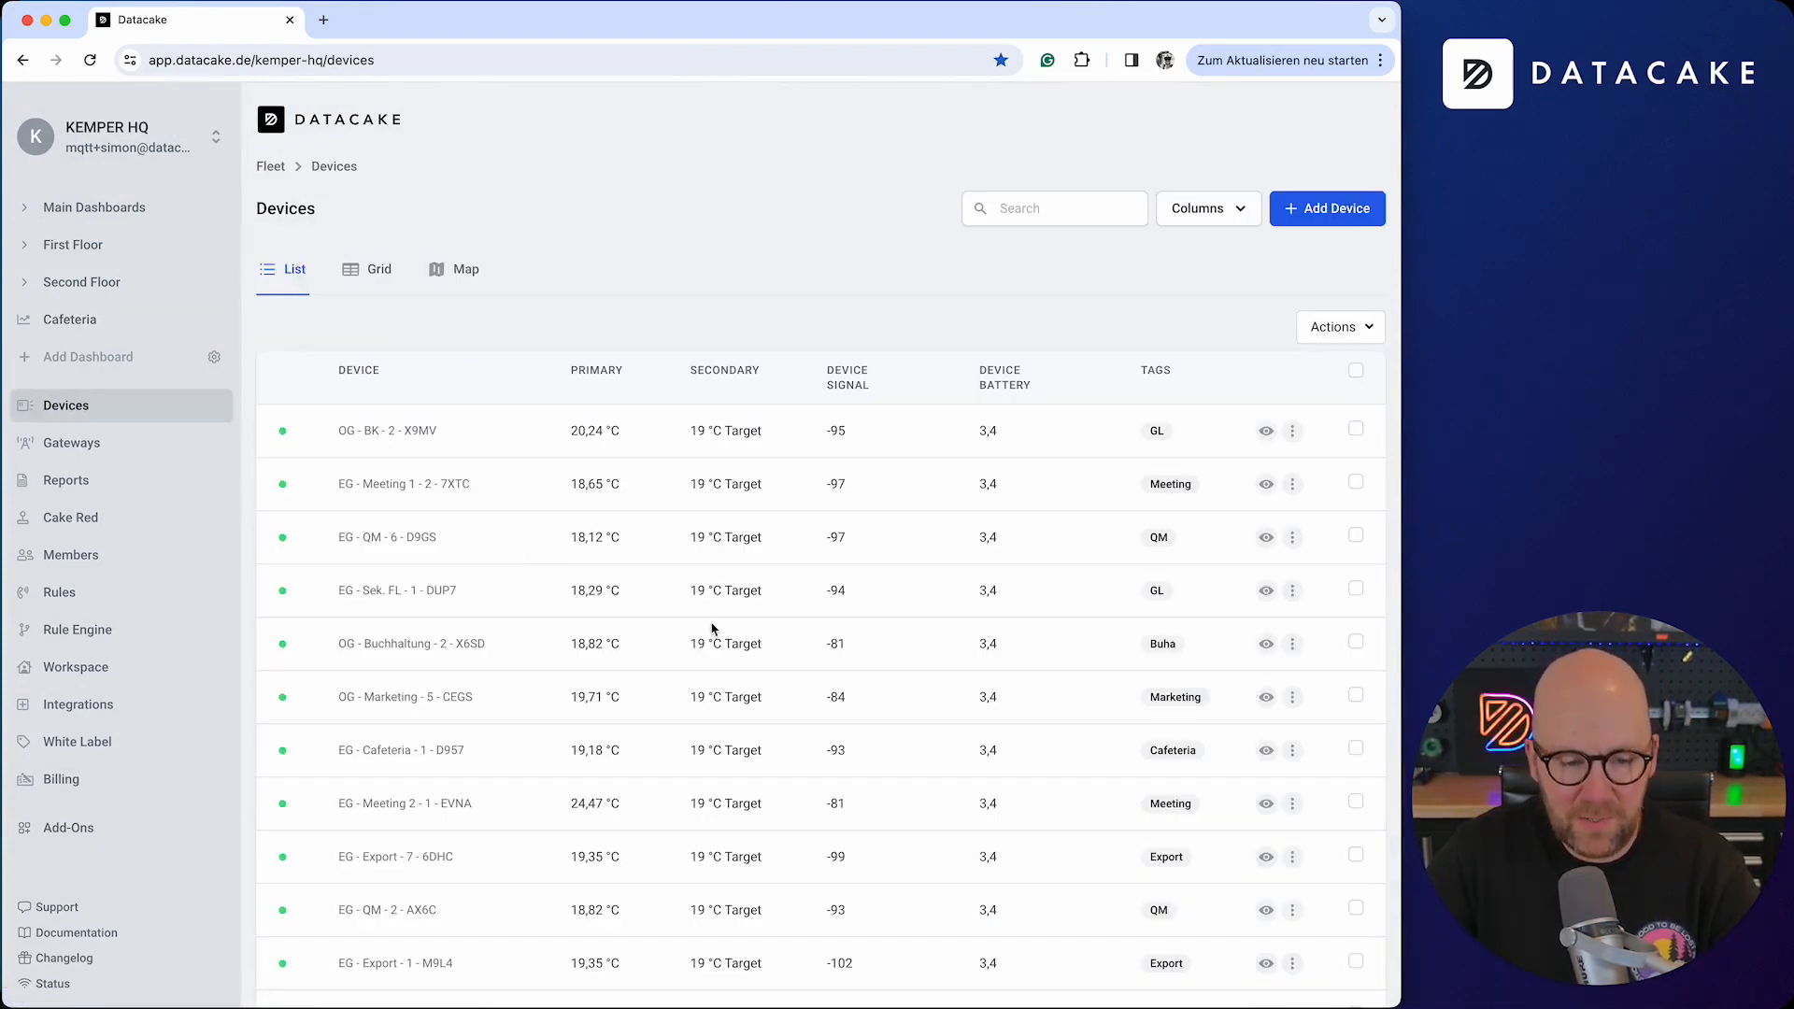
pyautogui.scroll(-7, 966, 713)
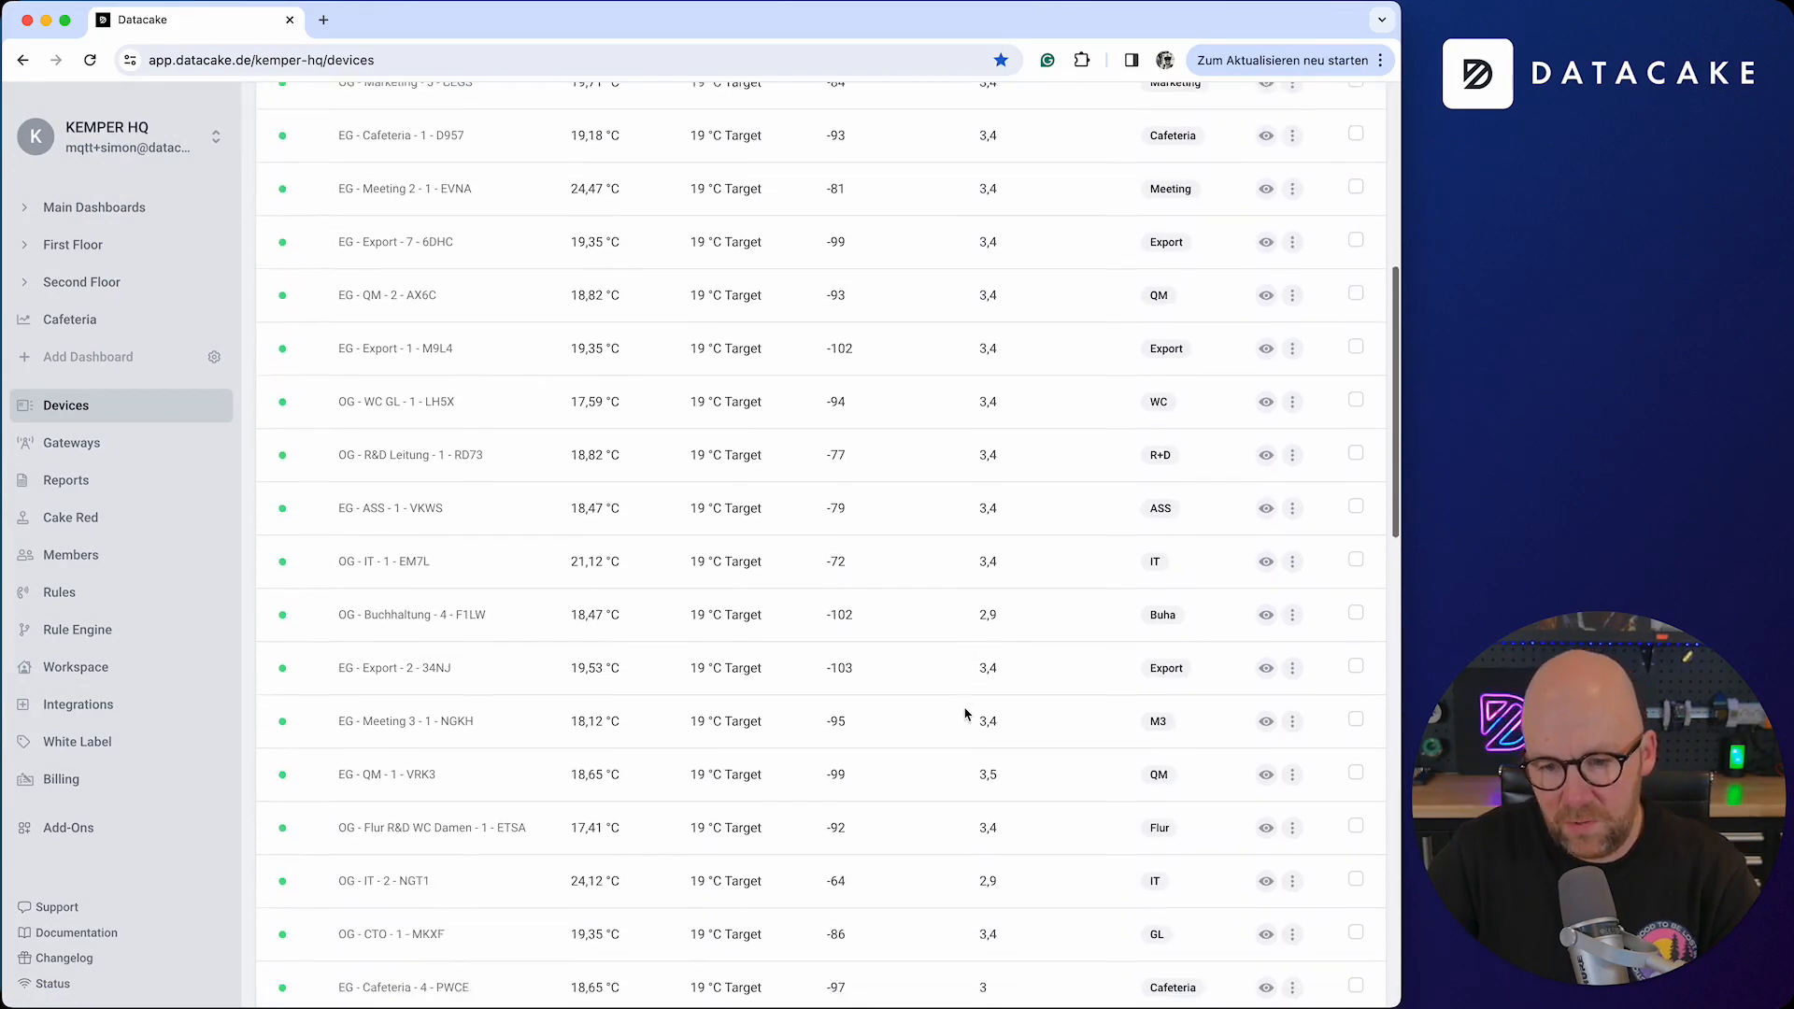
pyautogui.scroll(-1, 958, 718)
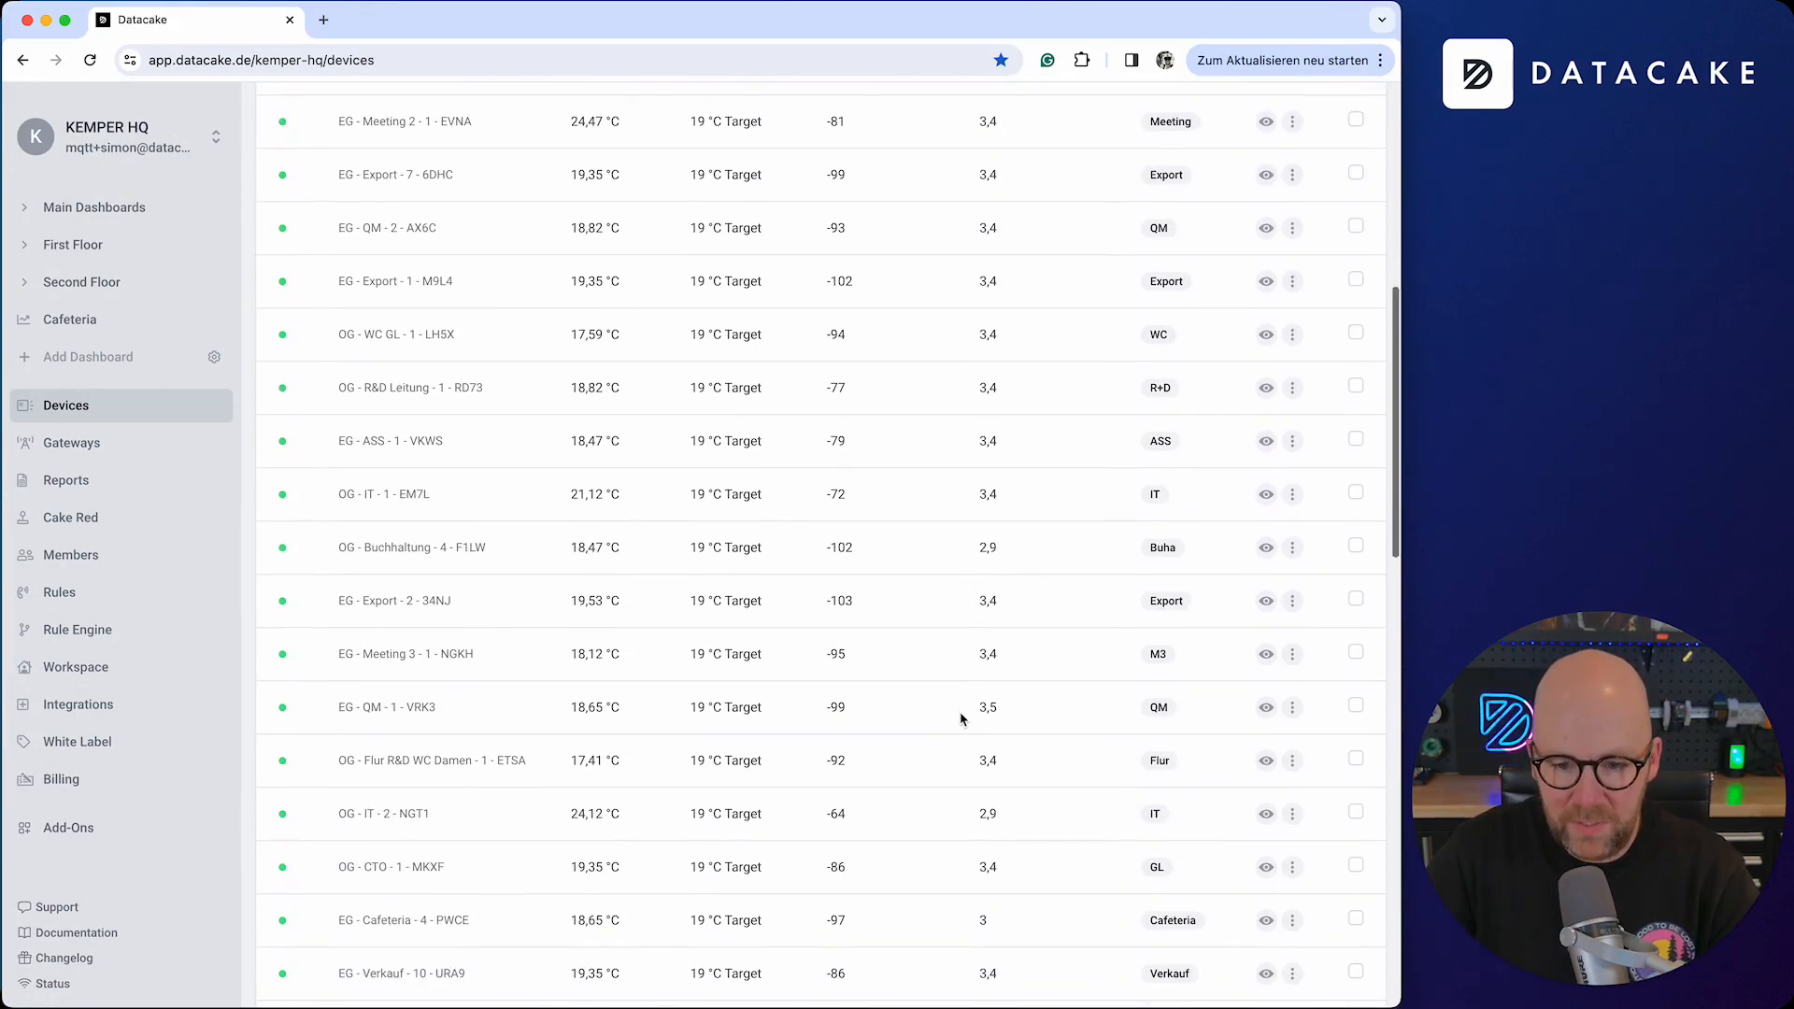
pyautogui.scroll(3, 1162, 460)
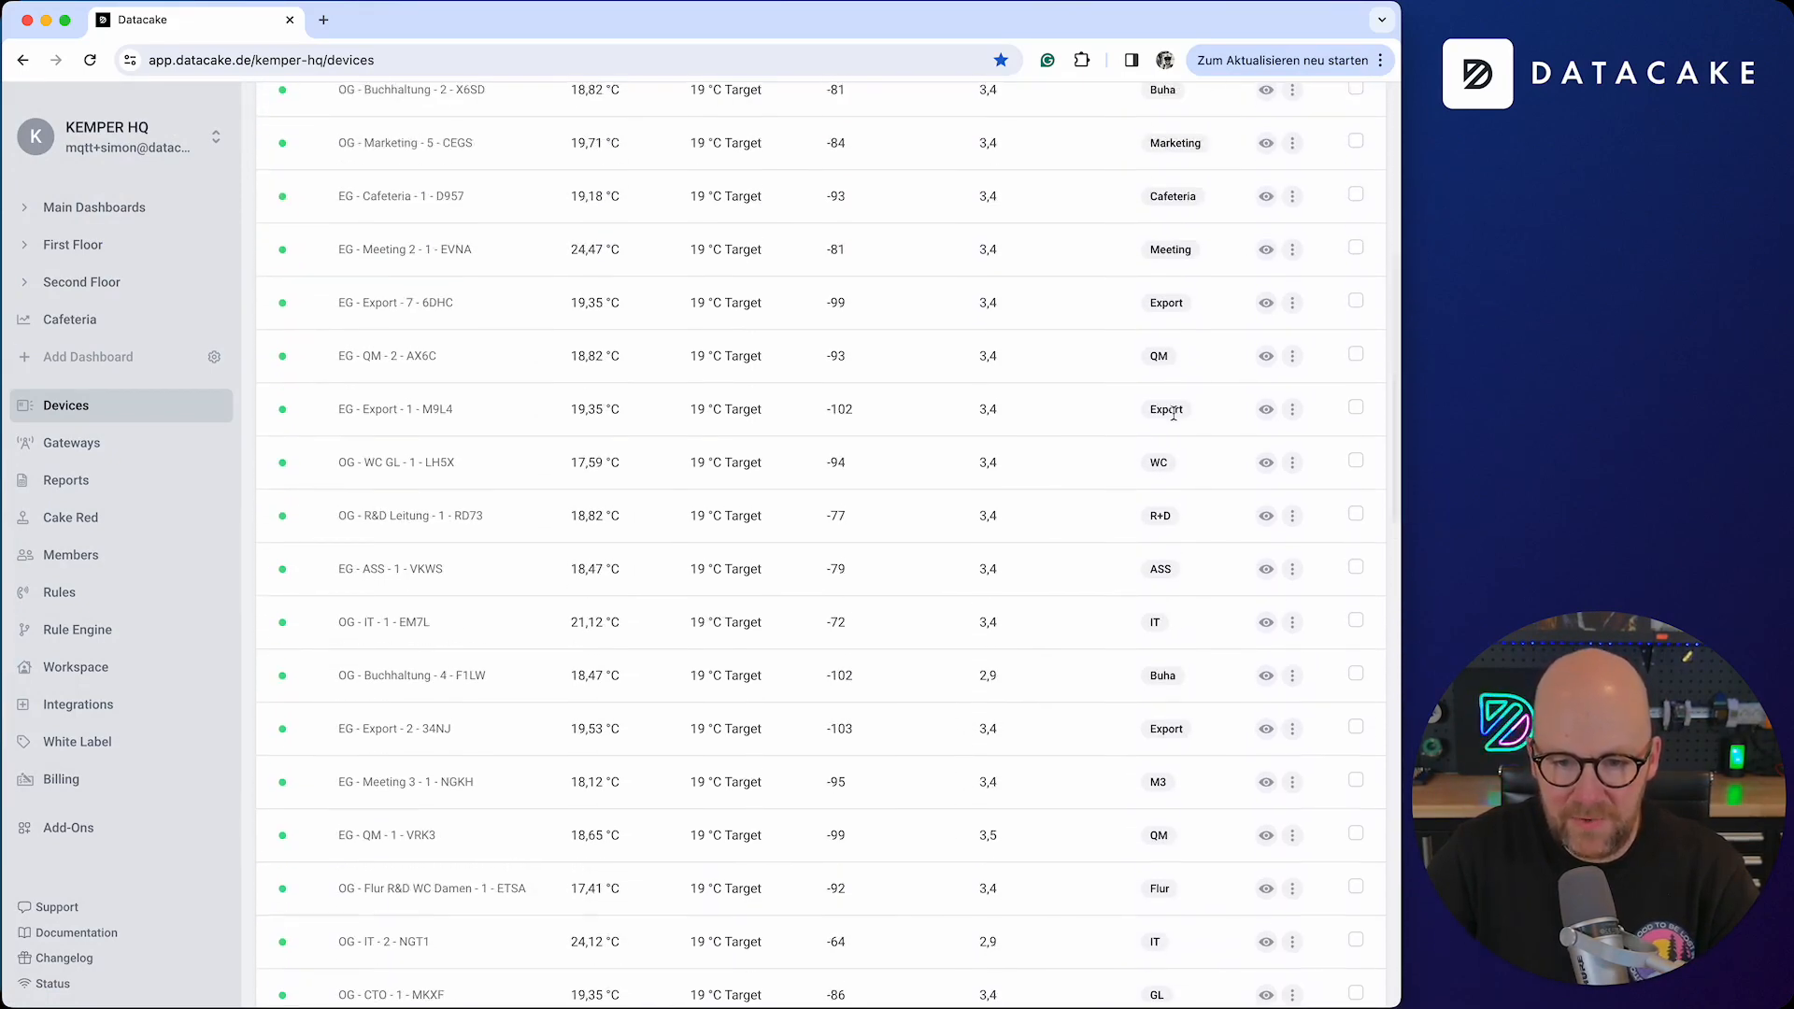
pyautogui.click(93, 360)
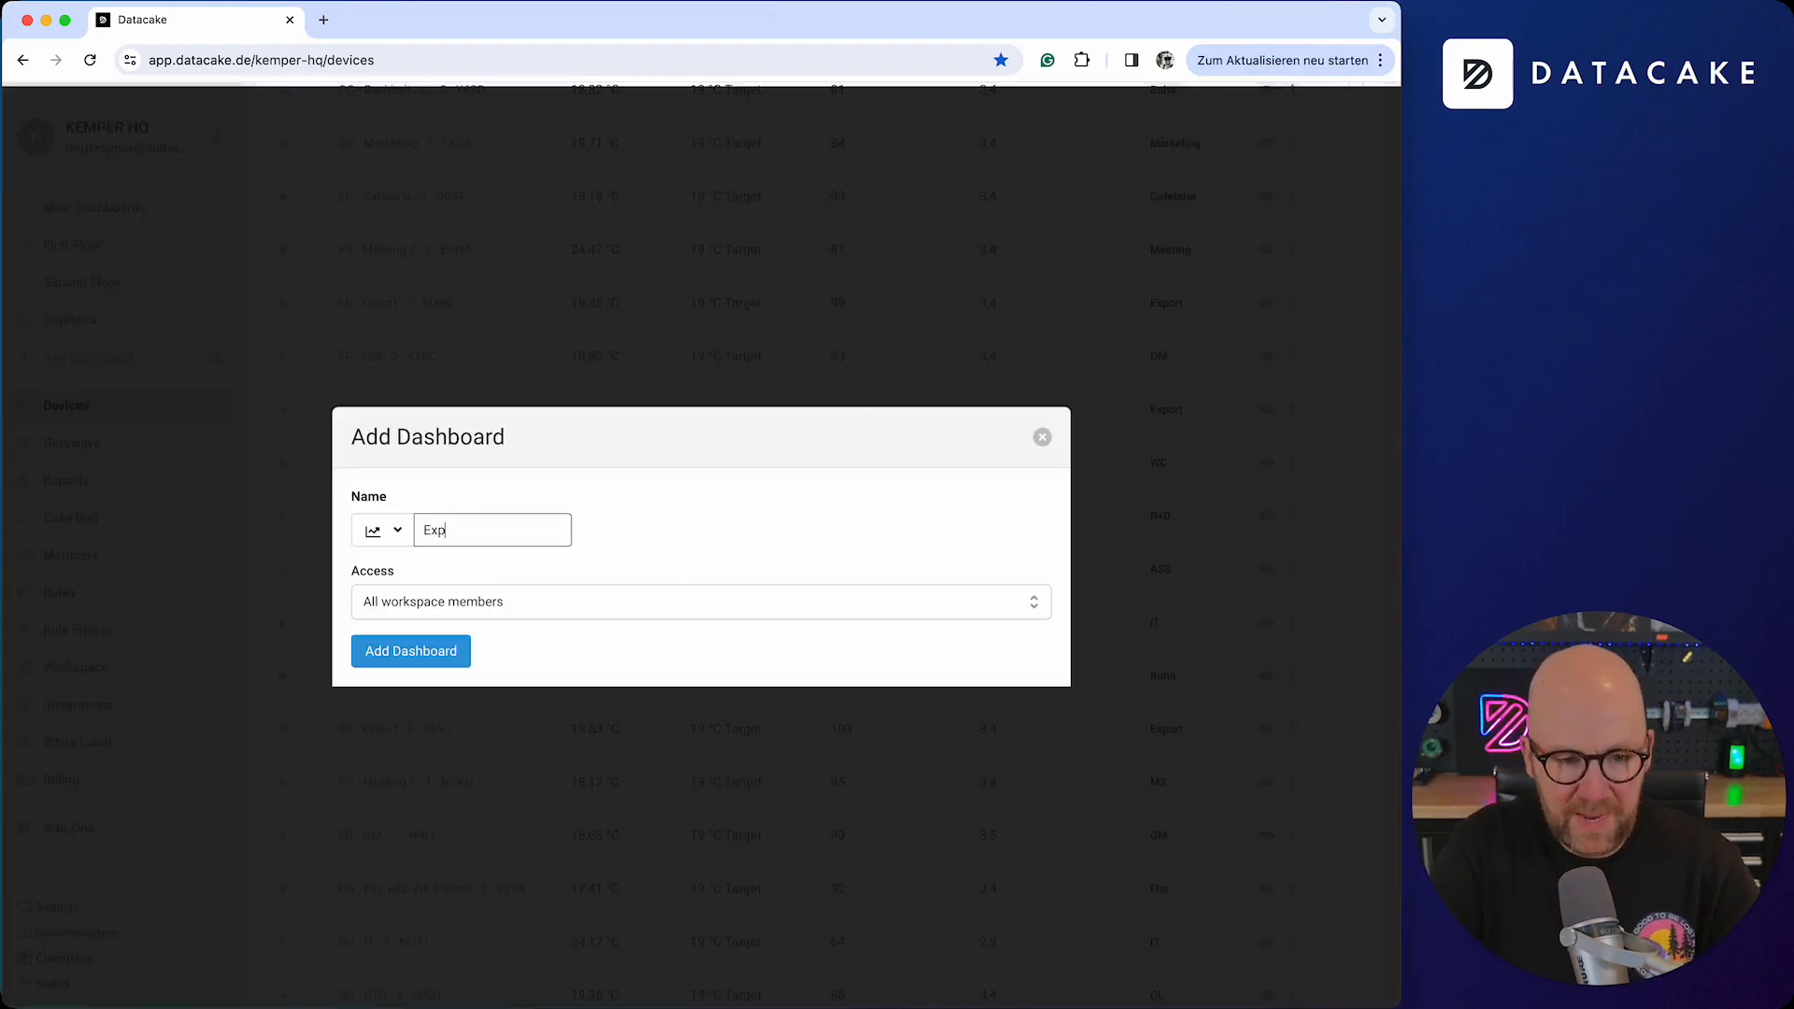
pyautogui.click(421, 655)
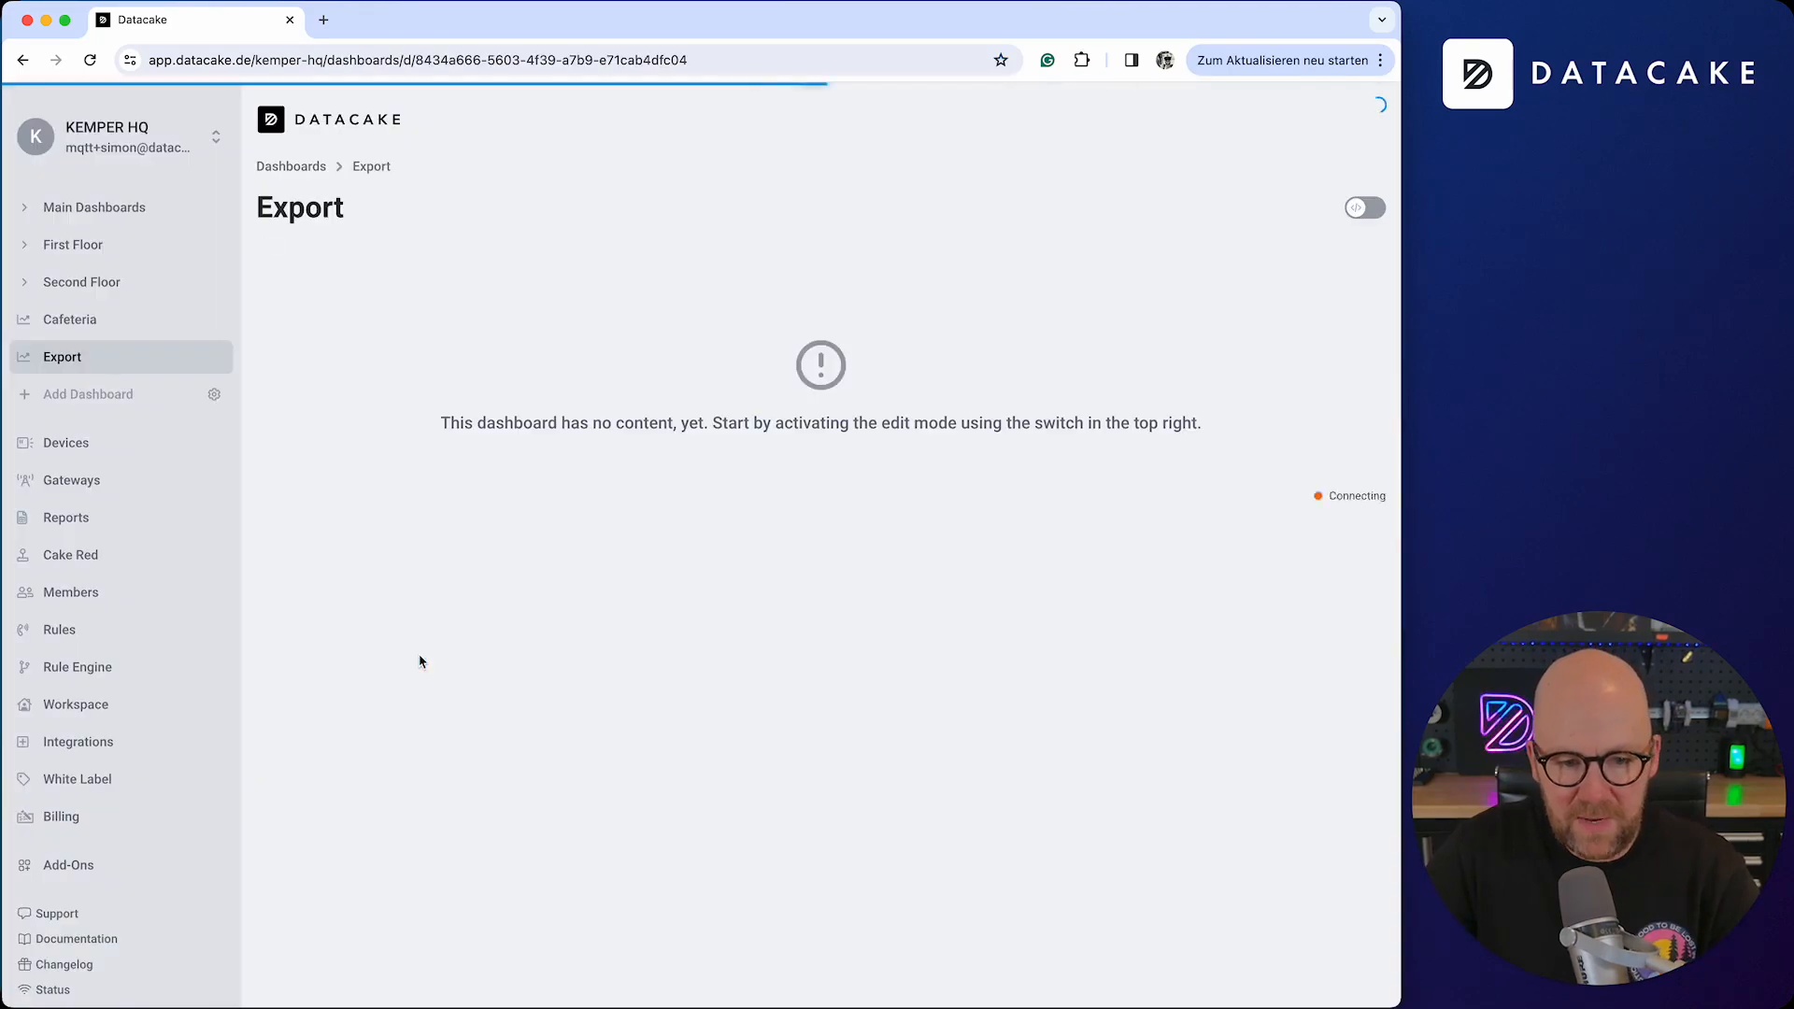
# Step: Enable edit mode on the Export dashboard and add a table widget filtered to devices with the Export tag
pyautogui.click(1369, 217)
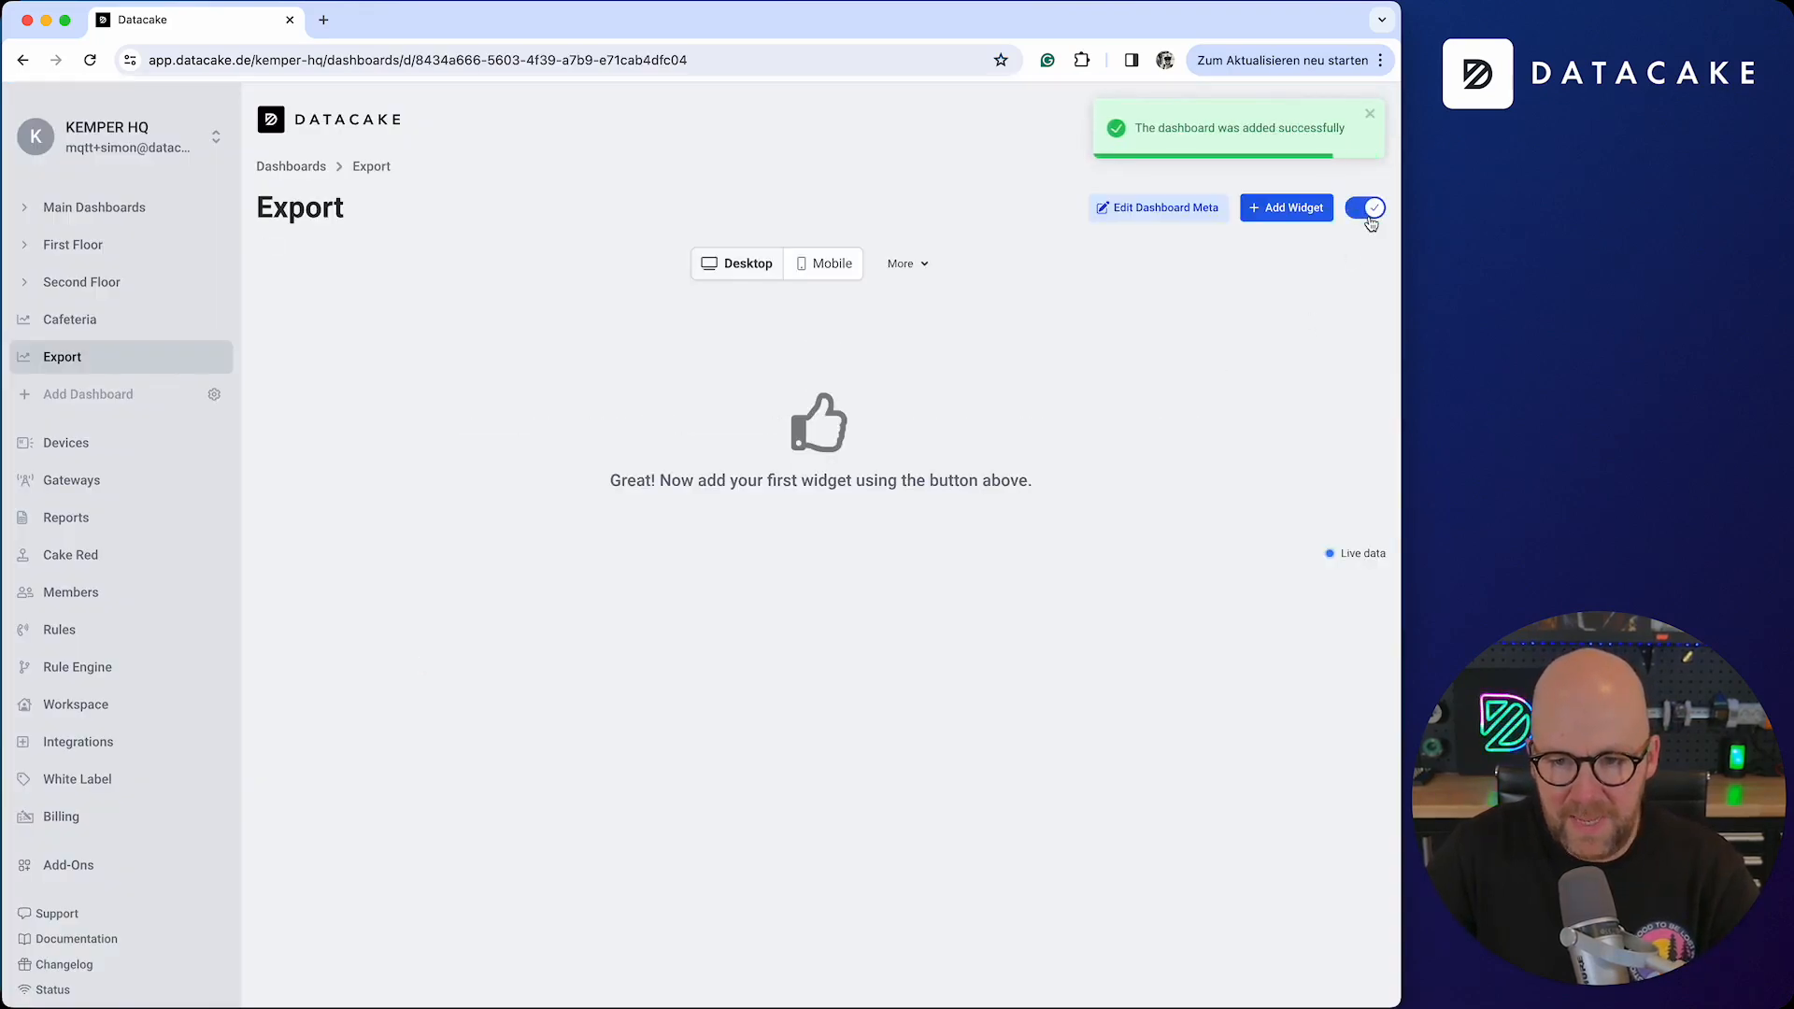
pyautogui.click(1313, 216)
pyautogui.click(822, 458)
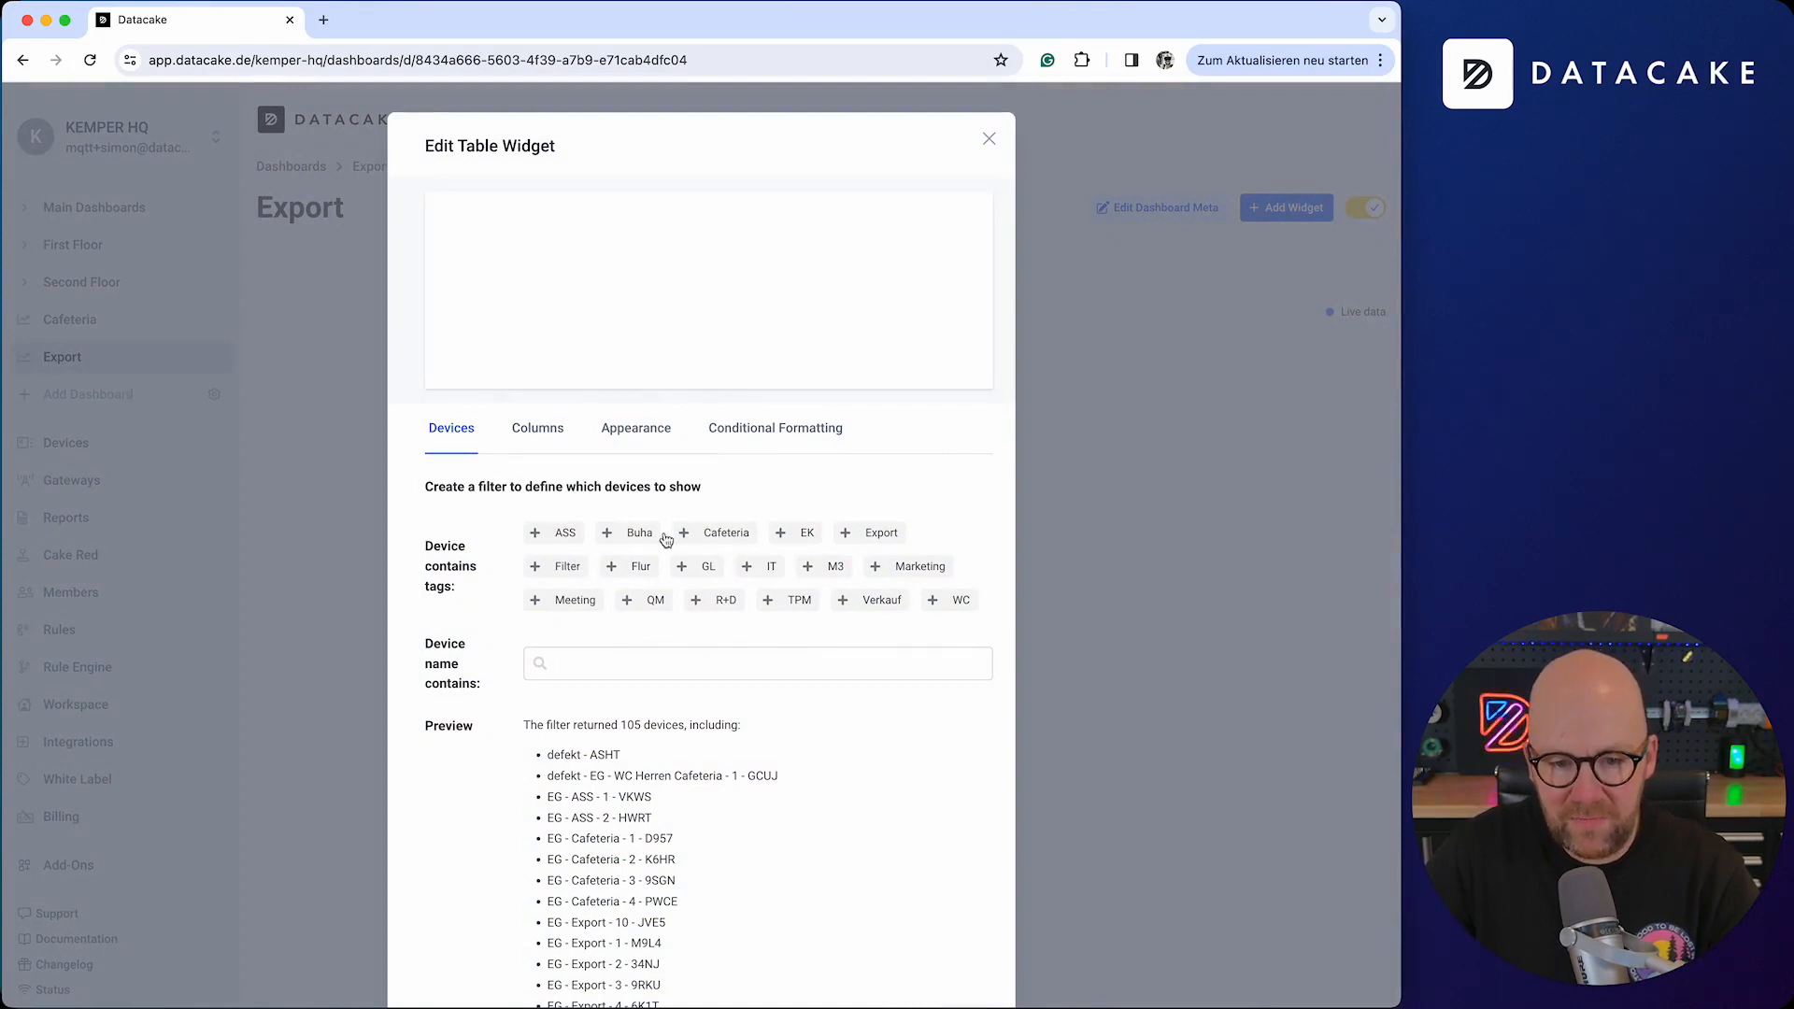
pyautogui.click(881, 534)
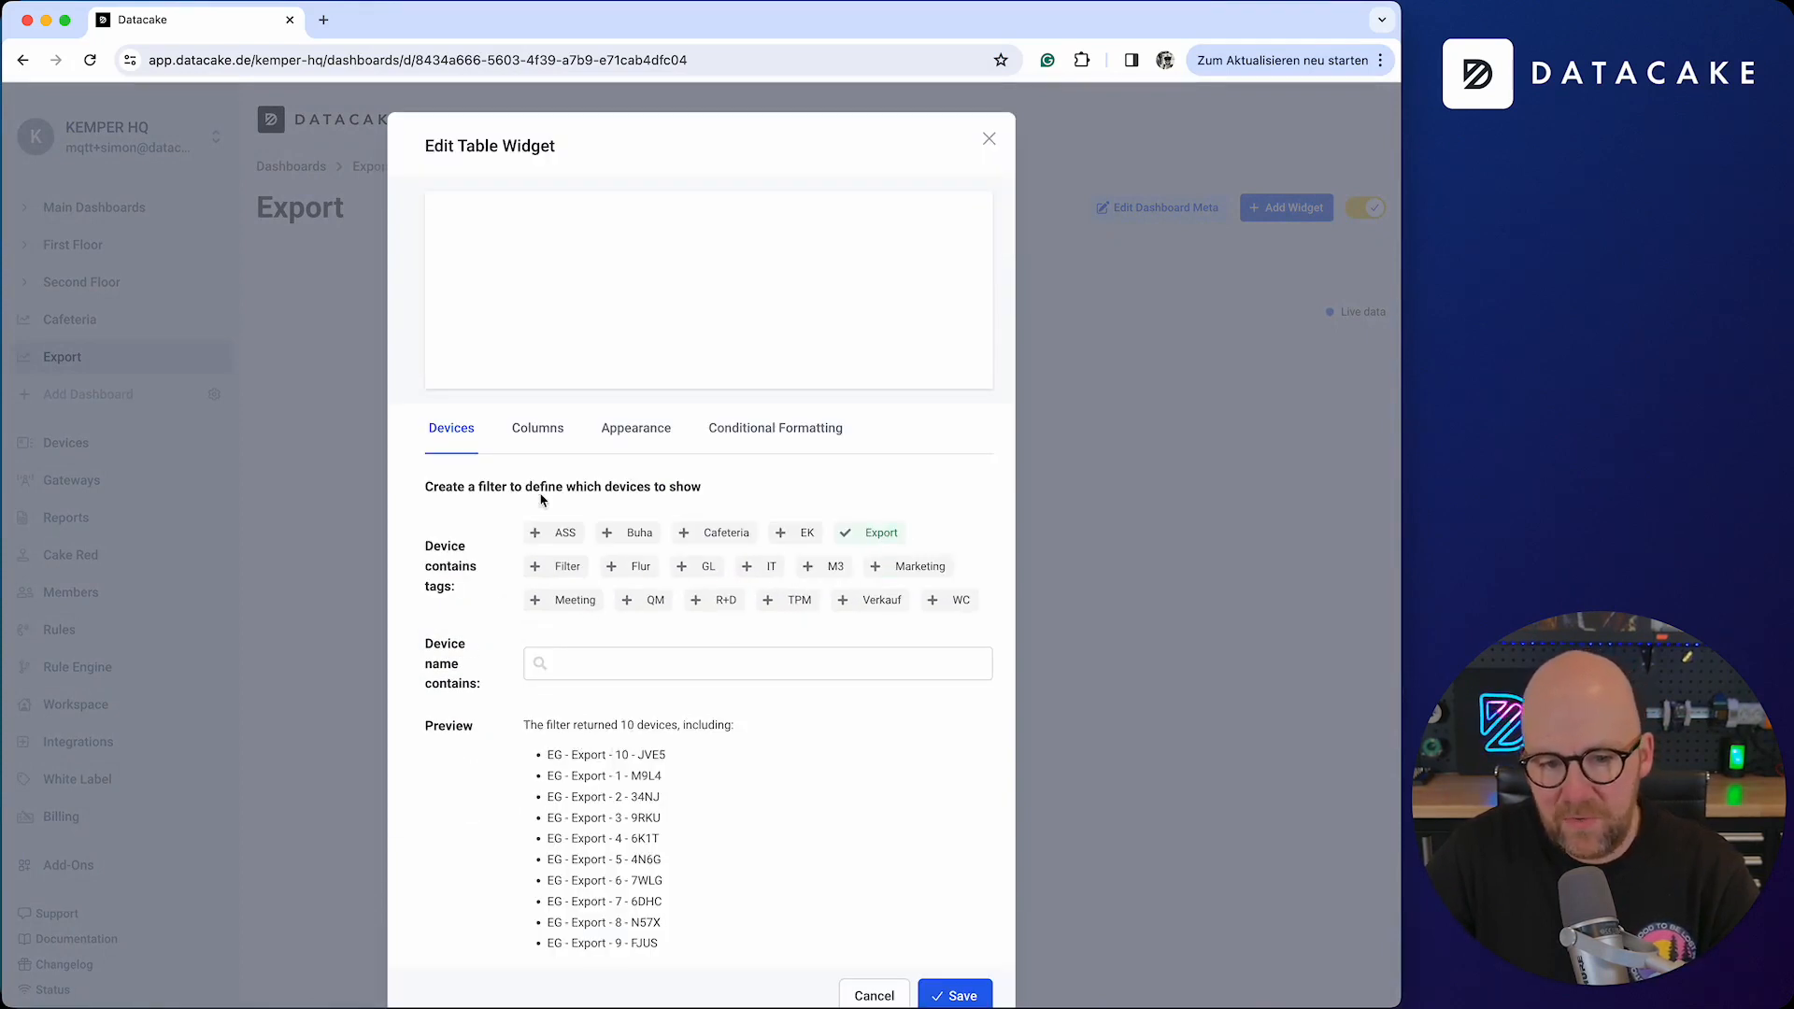
# Step: Add three columns to the Export table widget, keeping the first as the linked device name
pyautogui.click(546, 431)
pyautogui.click(504, 643)
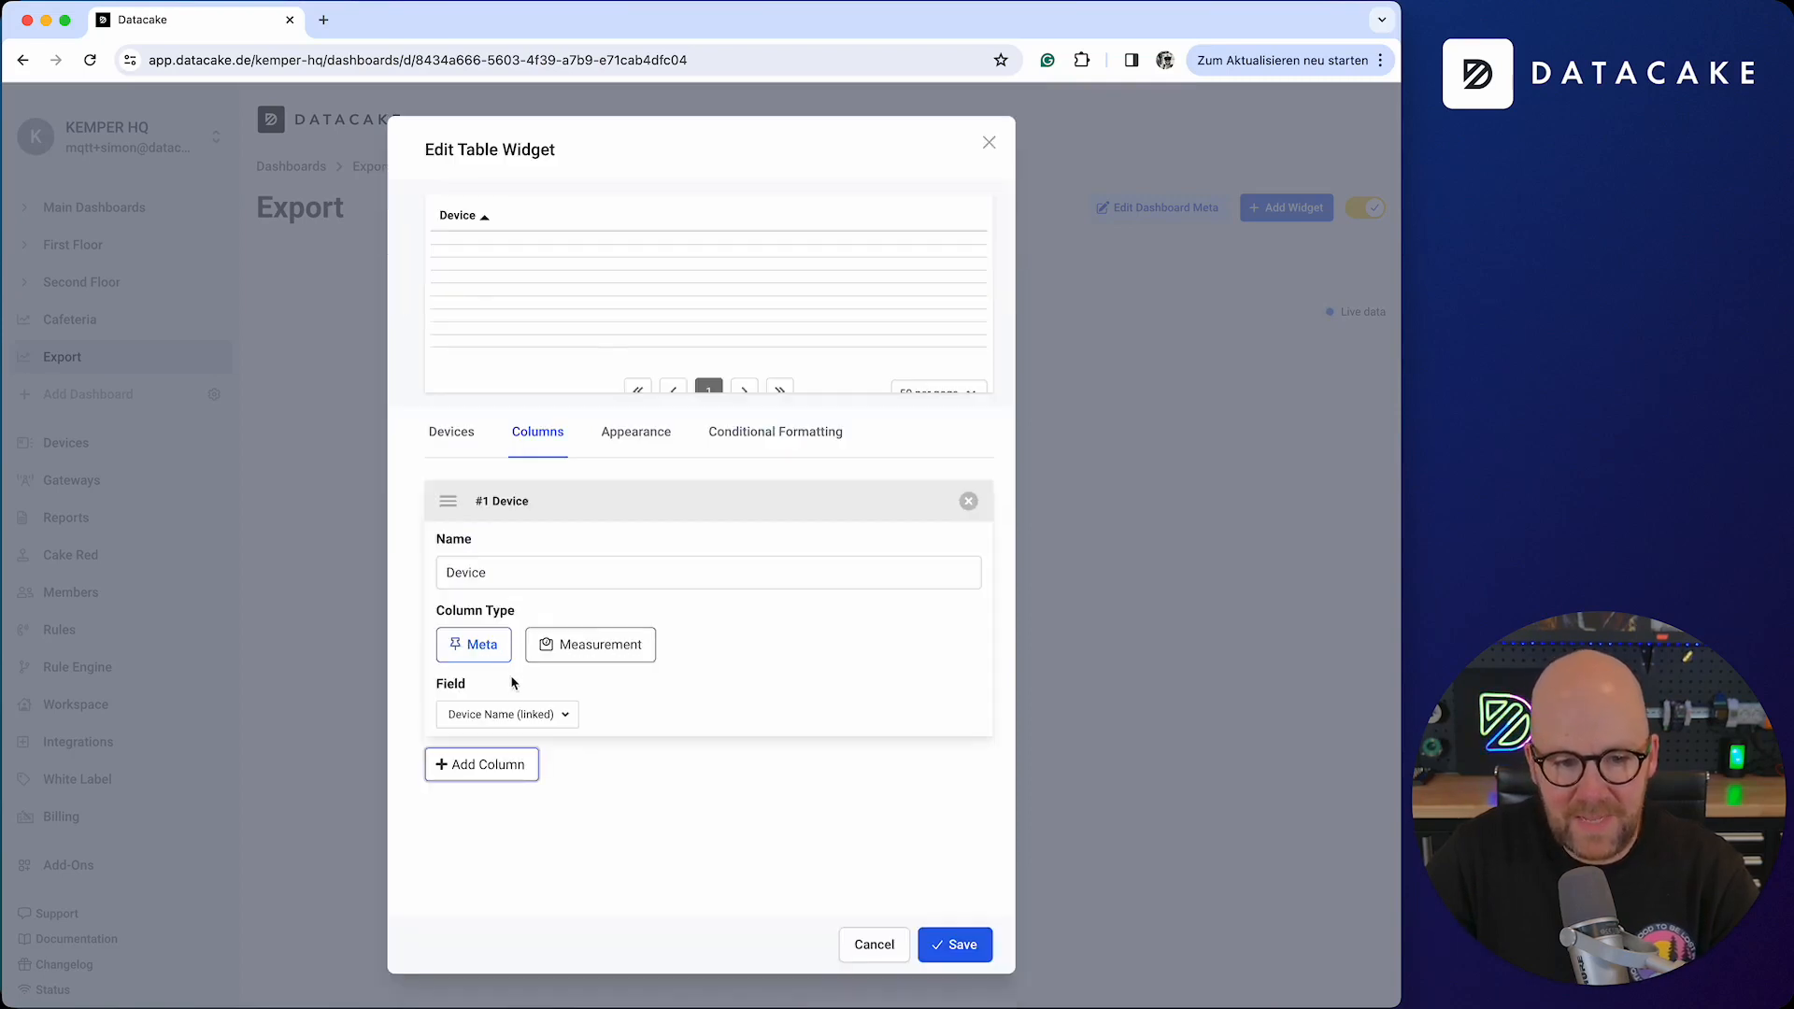
pyautogui.click(494, 773)
pyautogui.scroll(-3, 524, 822)
pyautogui.click(517, 768)
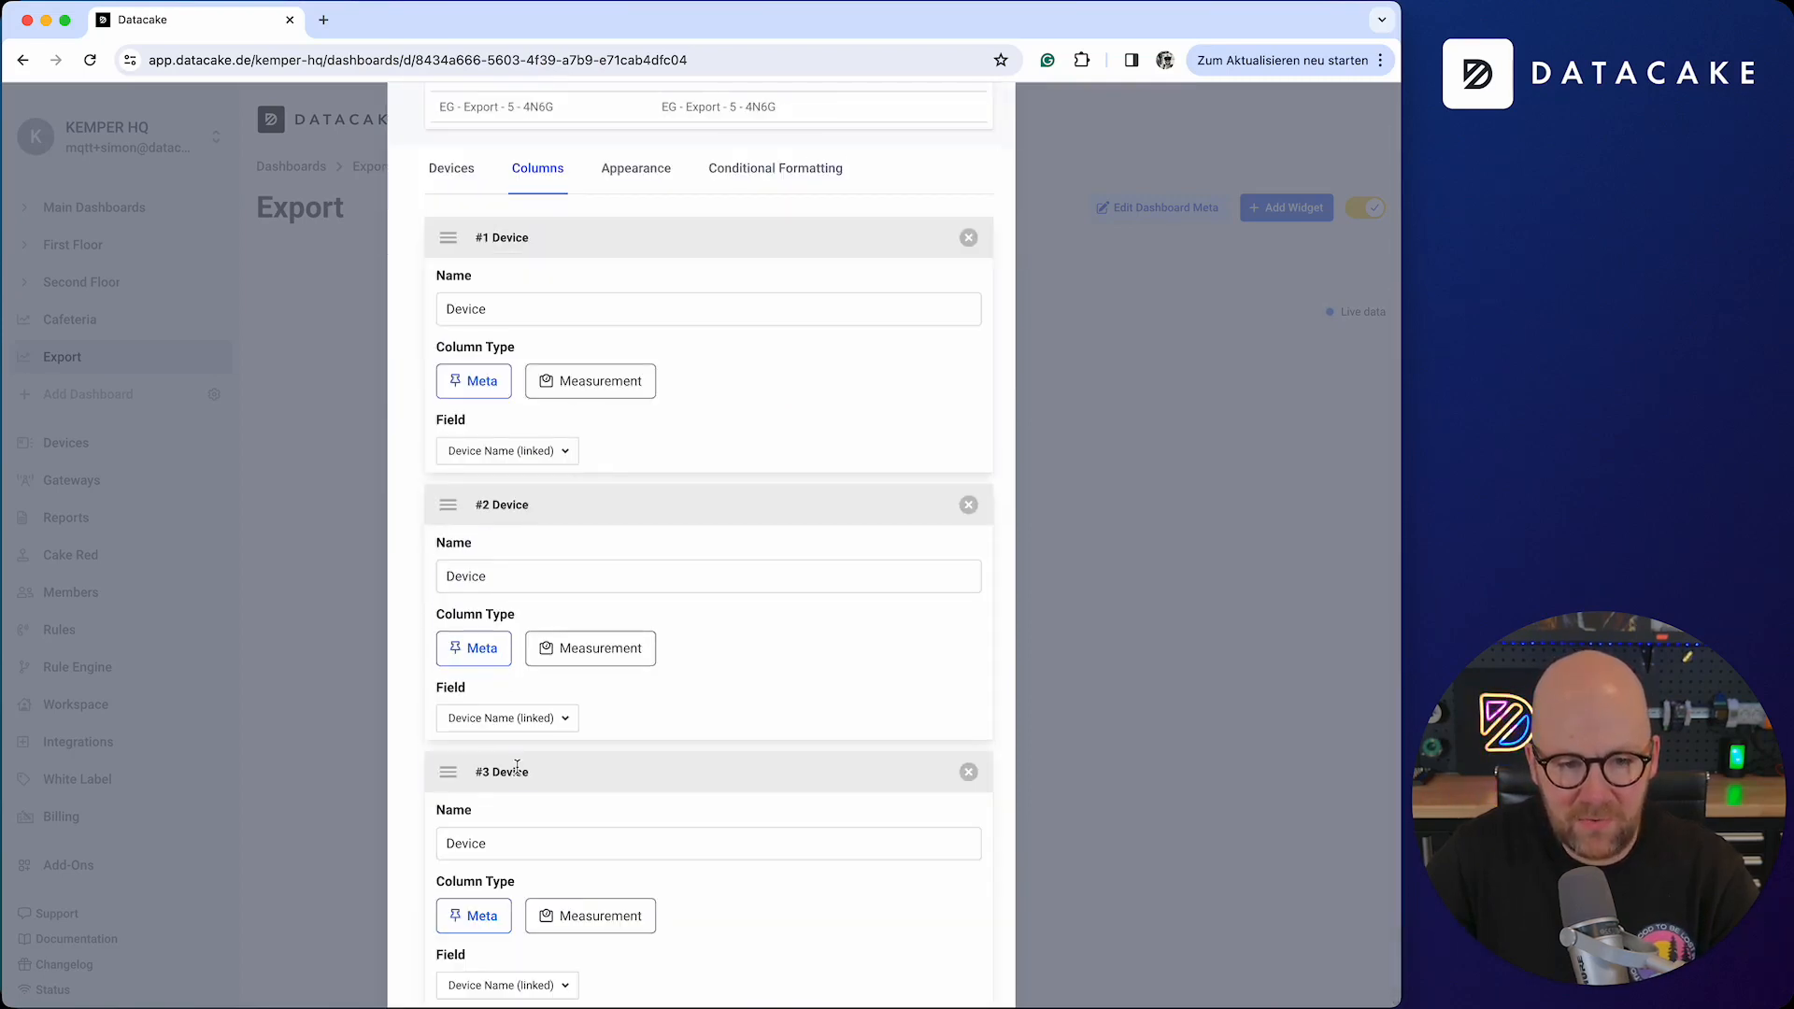
# Step: Make the Export table's second column a measurement column that shows the Sensor Temperature field
pyautogui.click(556, 657)
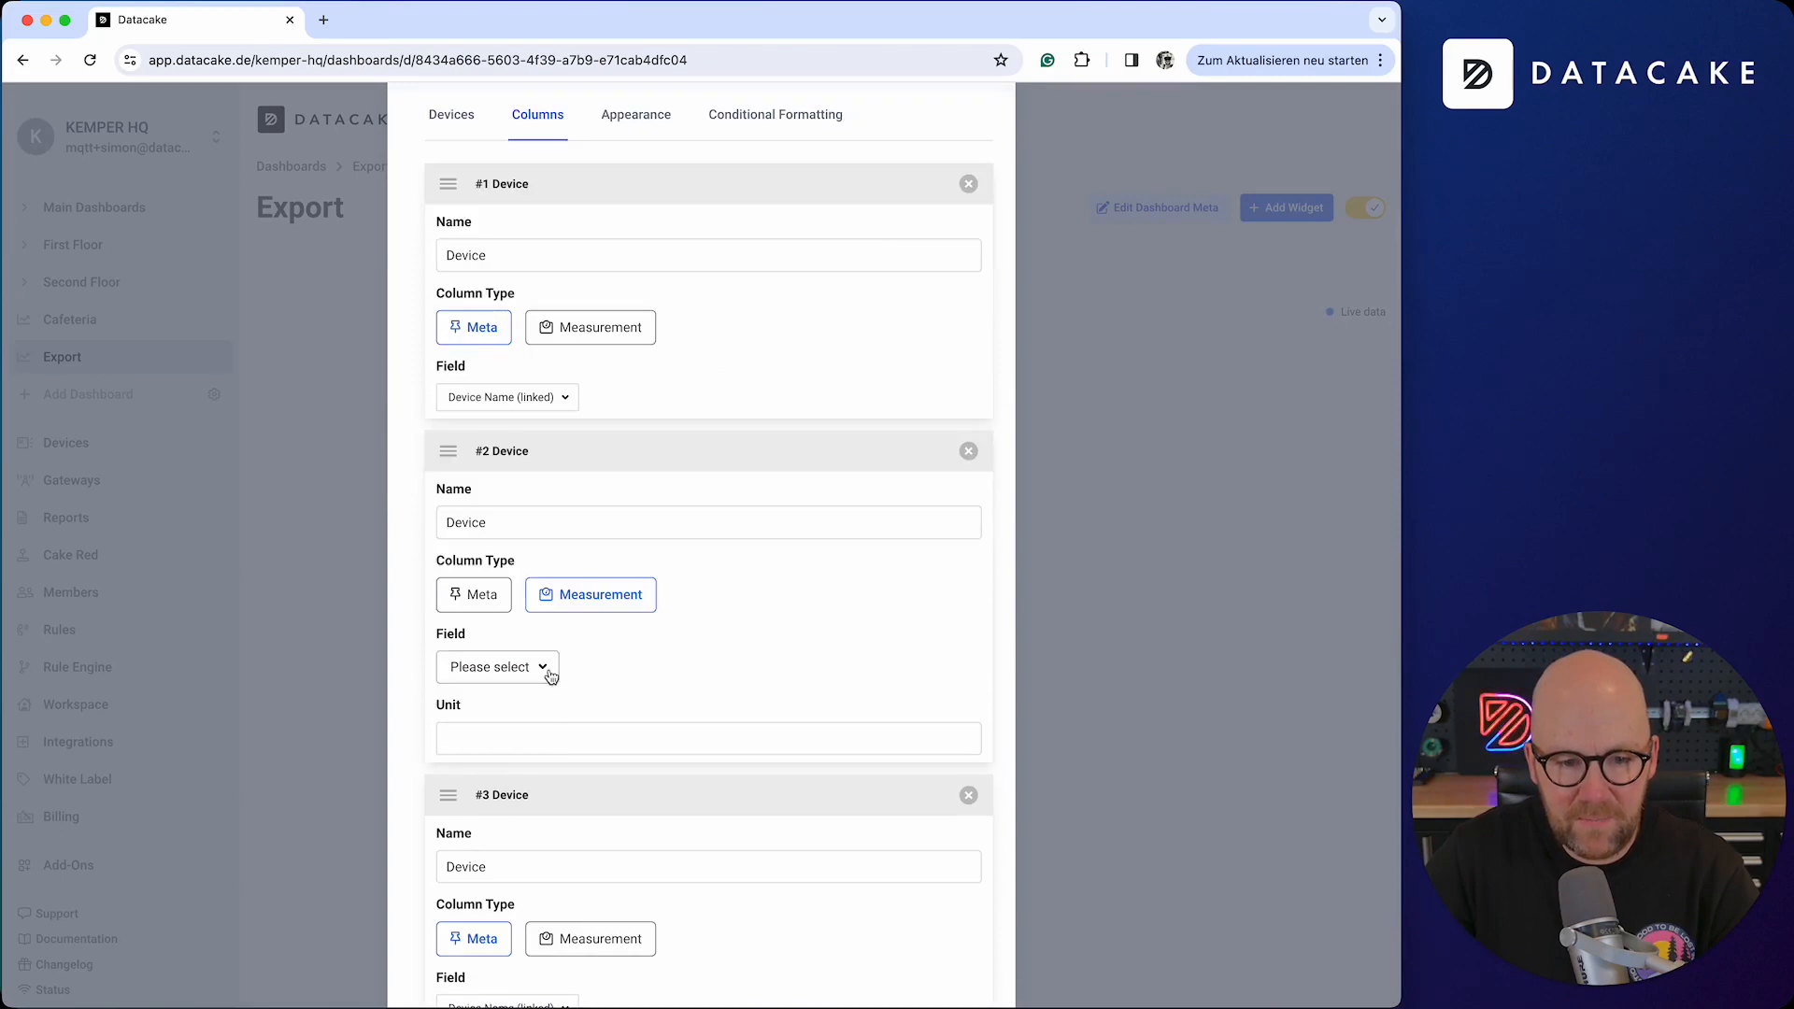
pyautogui.click(529, 716)
pyautogui.scroll(-3, 607, 811)
pyautogui.scroll(-3, 561, 809)
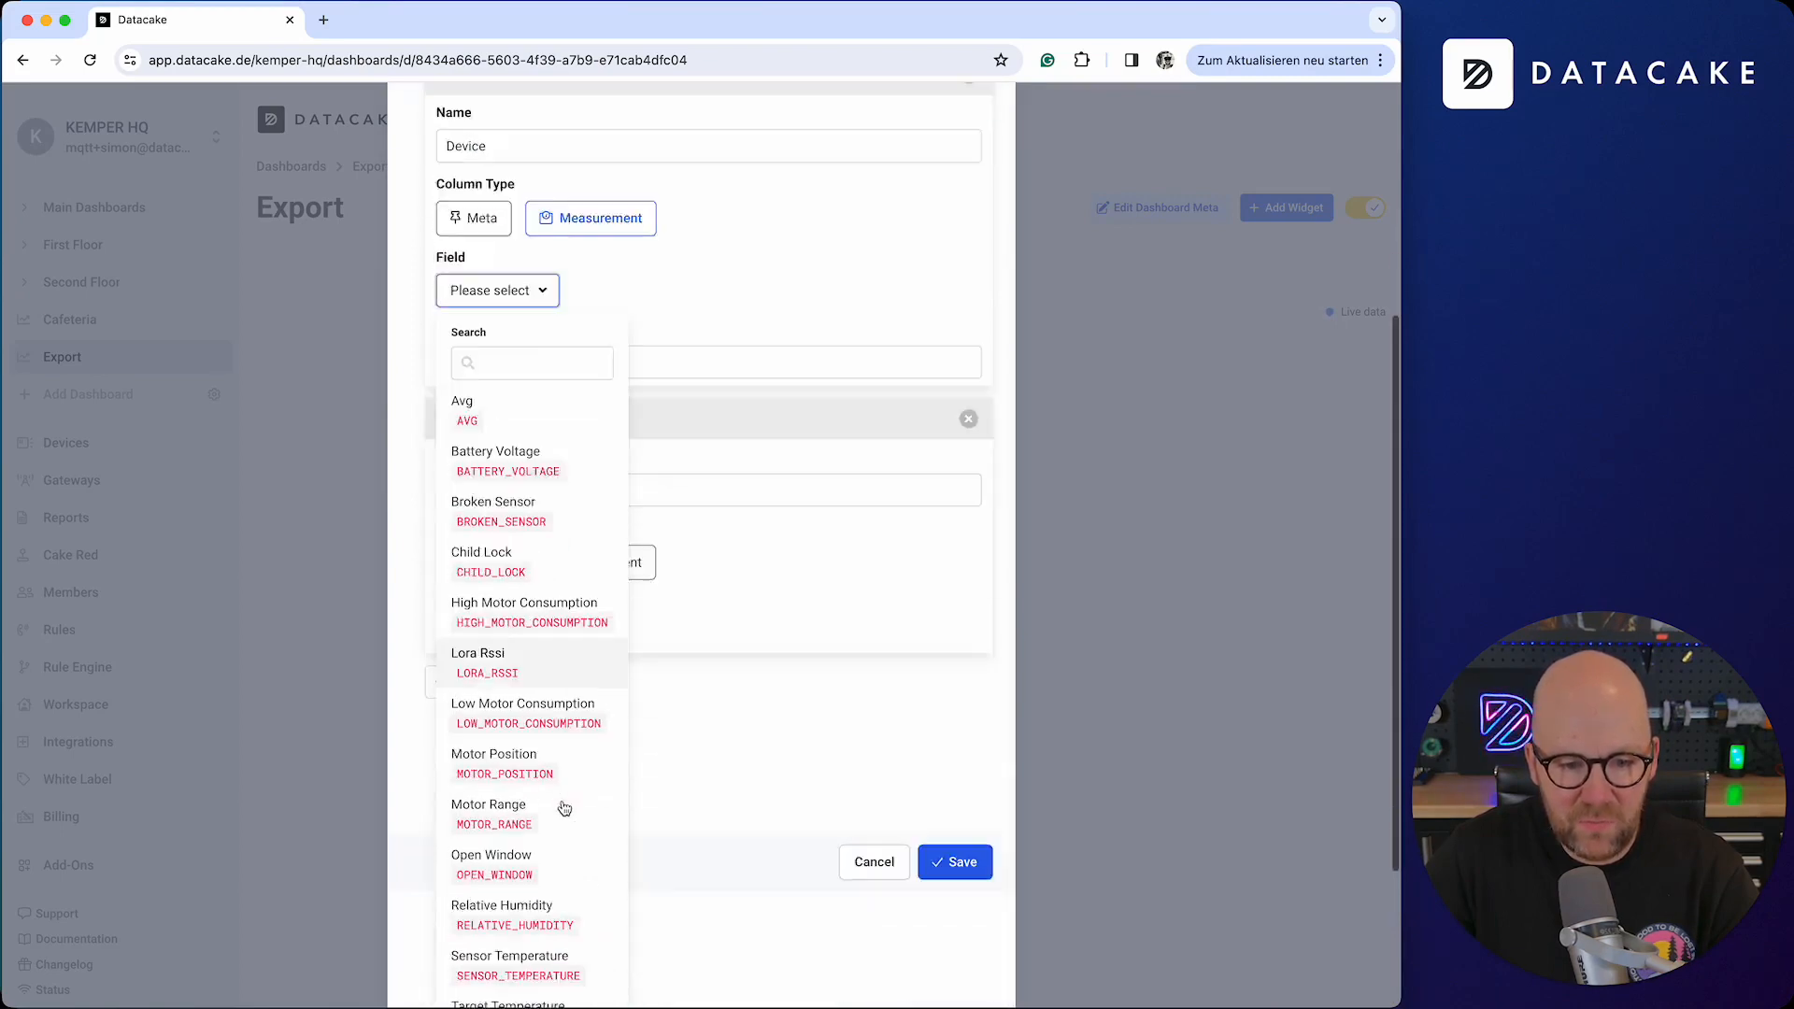
pyautogui.click(532, 841)
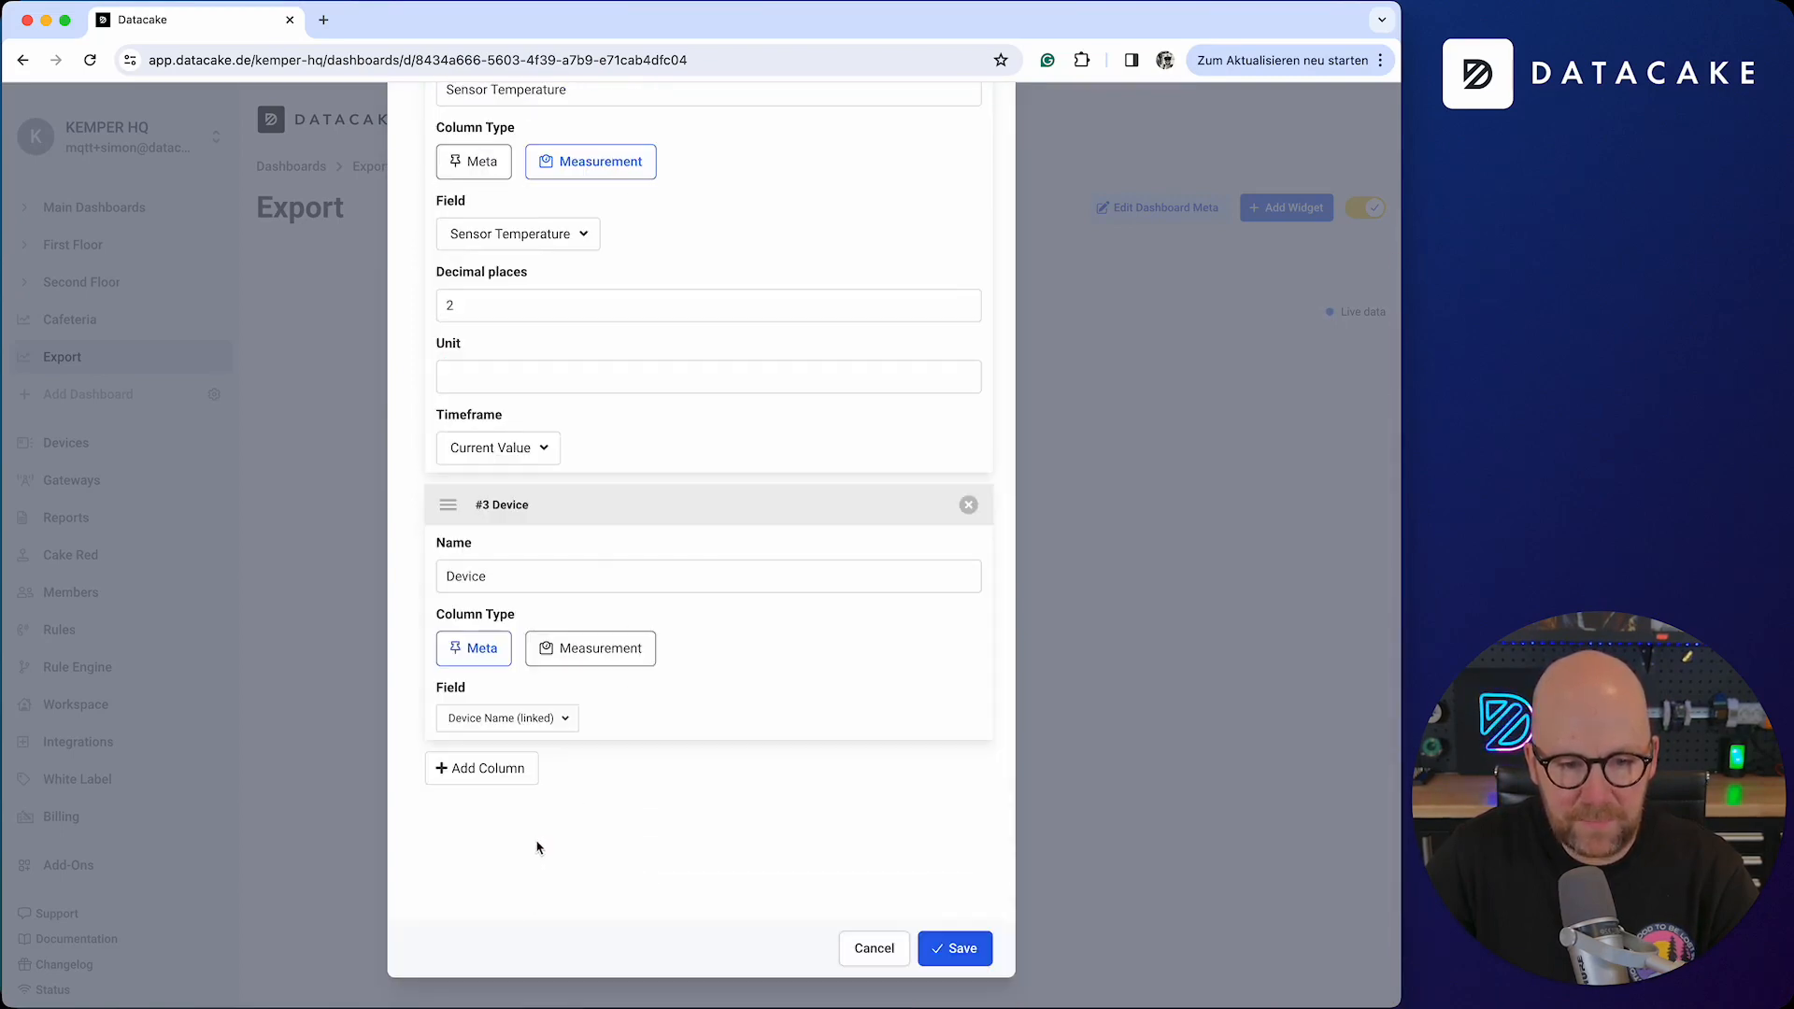
# Step: Make the Export table's third column a measurement column that shows the Relative Humidity field
pyautogui.click(580, 659)
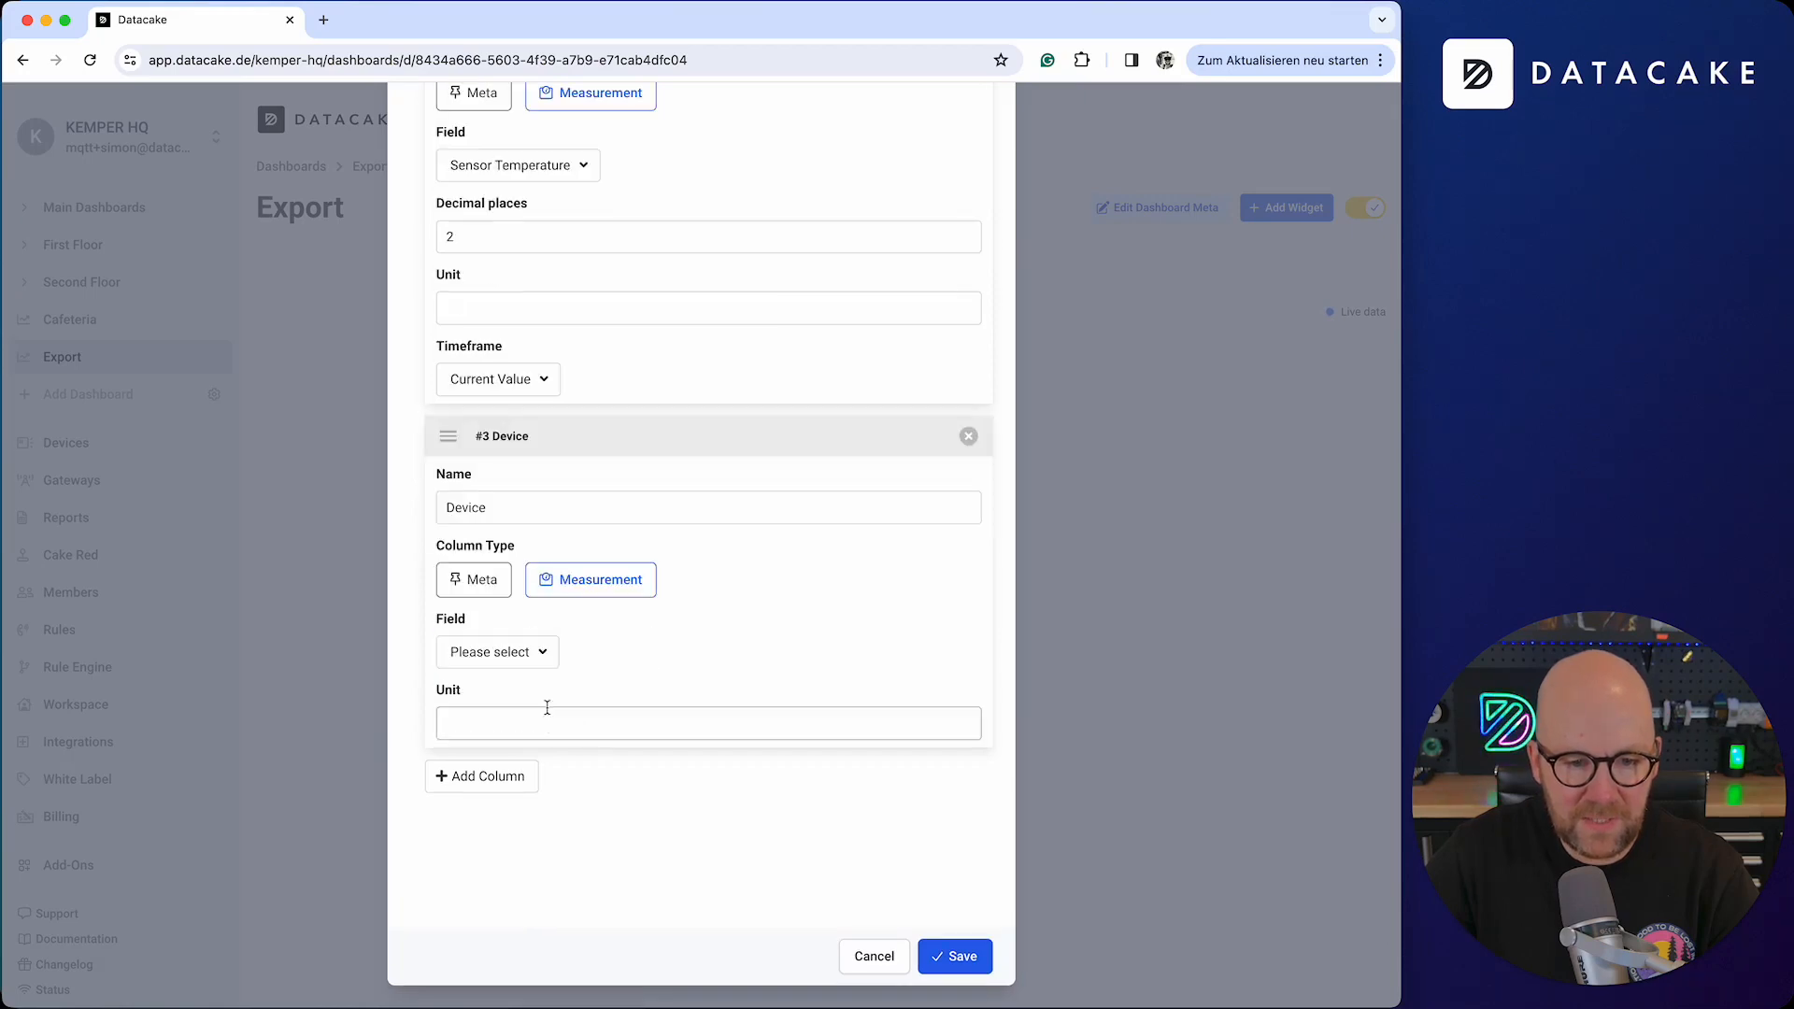
pyautogui.click(495, 648)
pyautogui.scroll(-5, 573, 841)
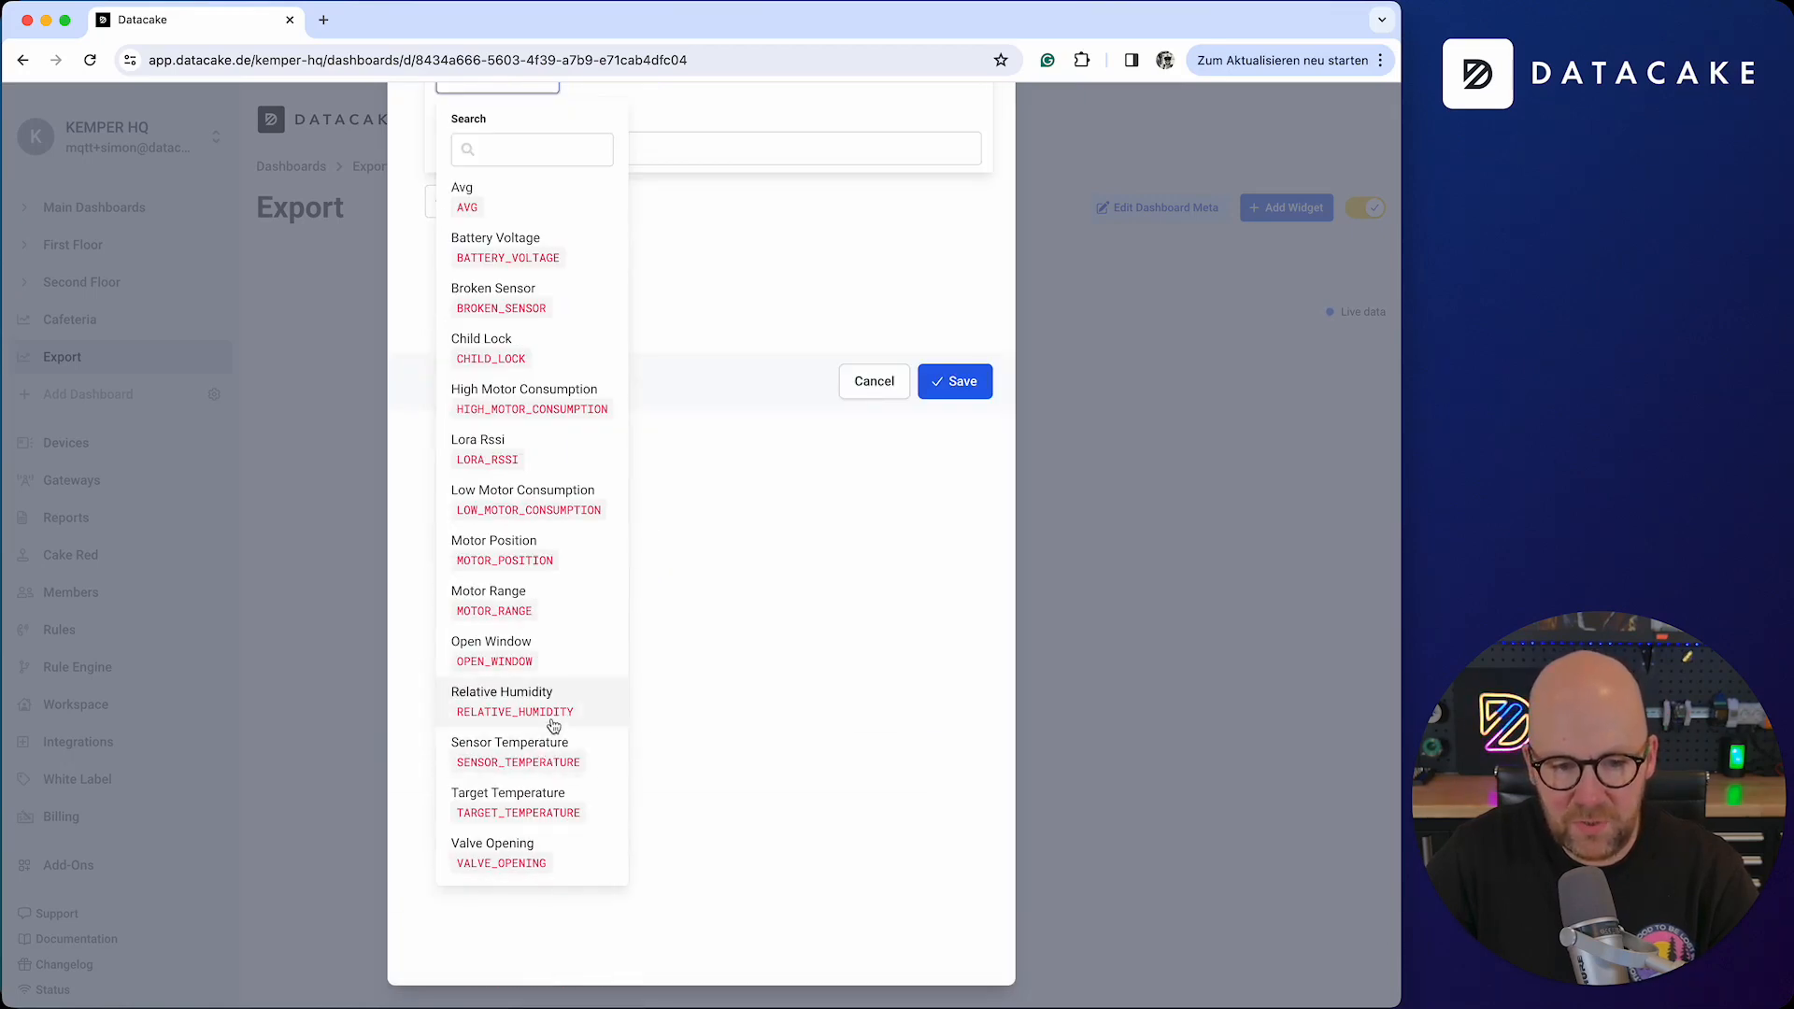
pyautogui.click(524, 703)
# Step: Hide the Export table's background, stretch the widget across the full dashboard width and finish editing
pyautogui.scroll(10, 914, 827)
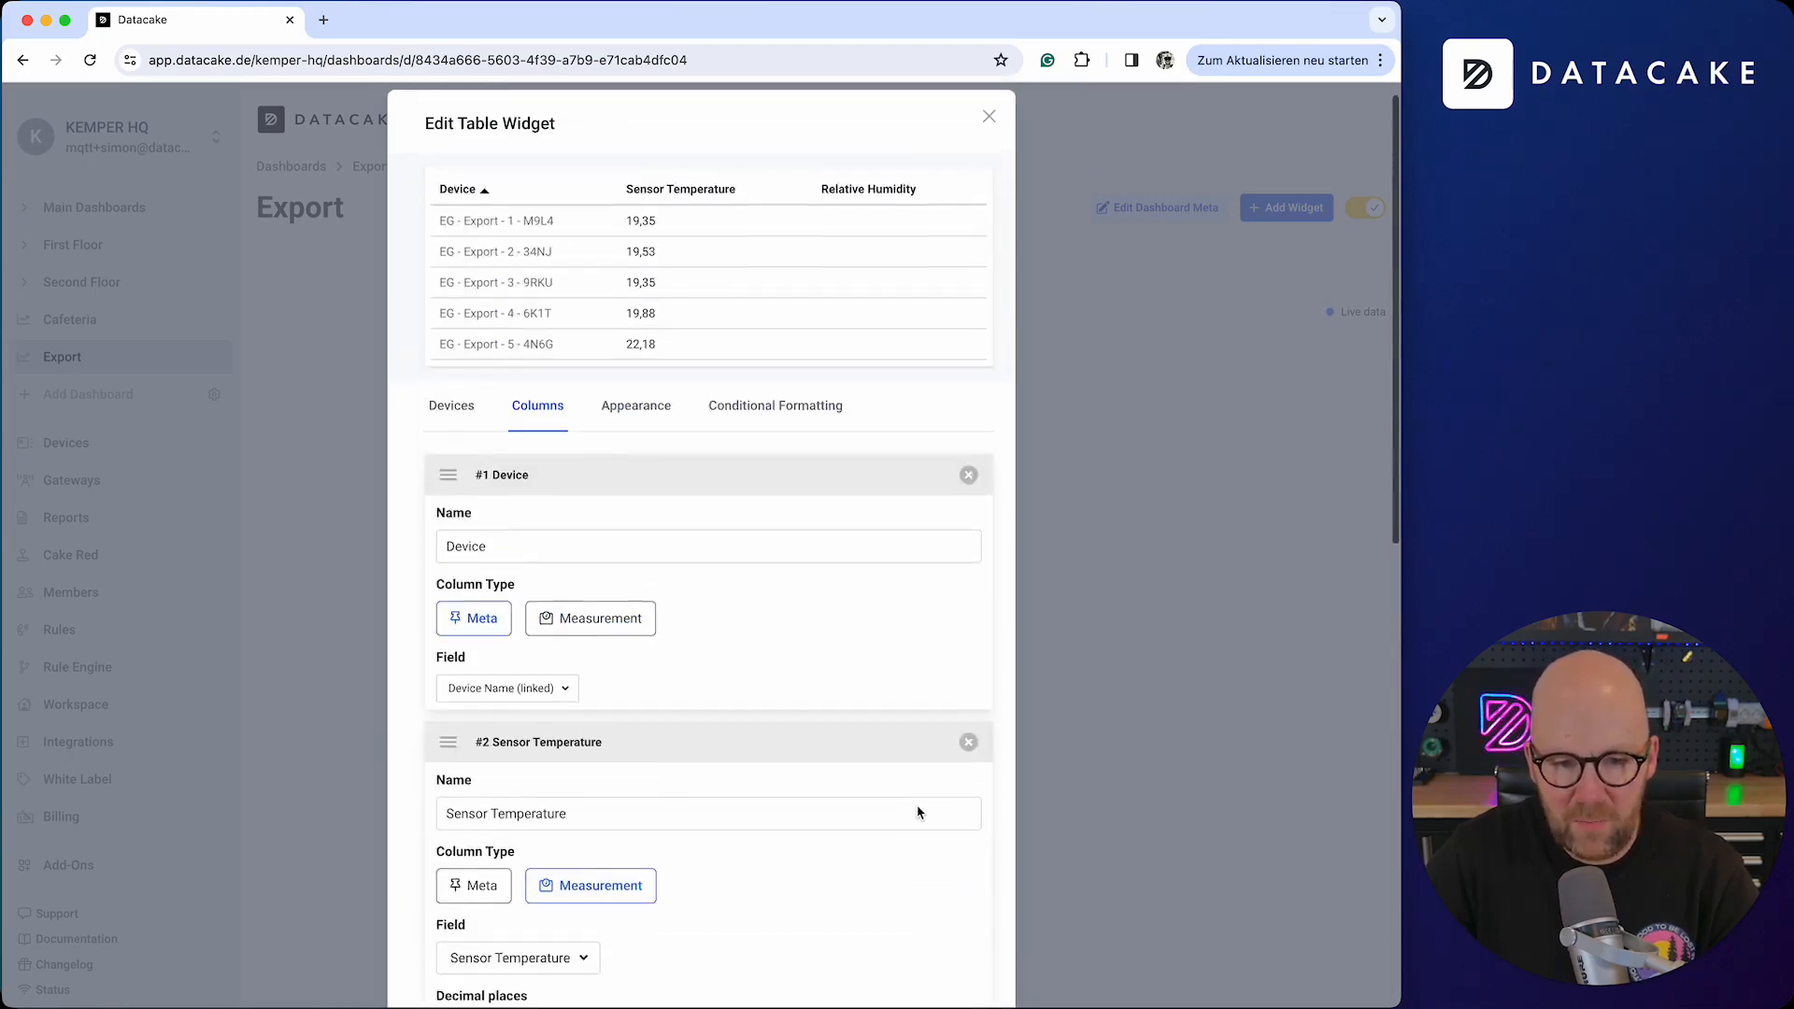
pyautogui.click(630, 458)
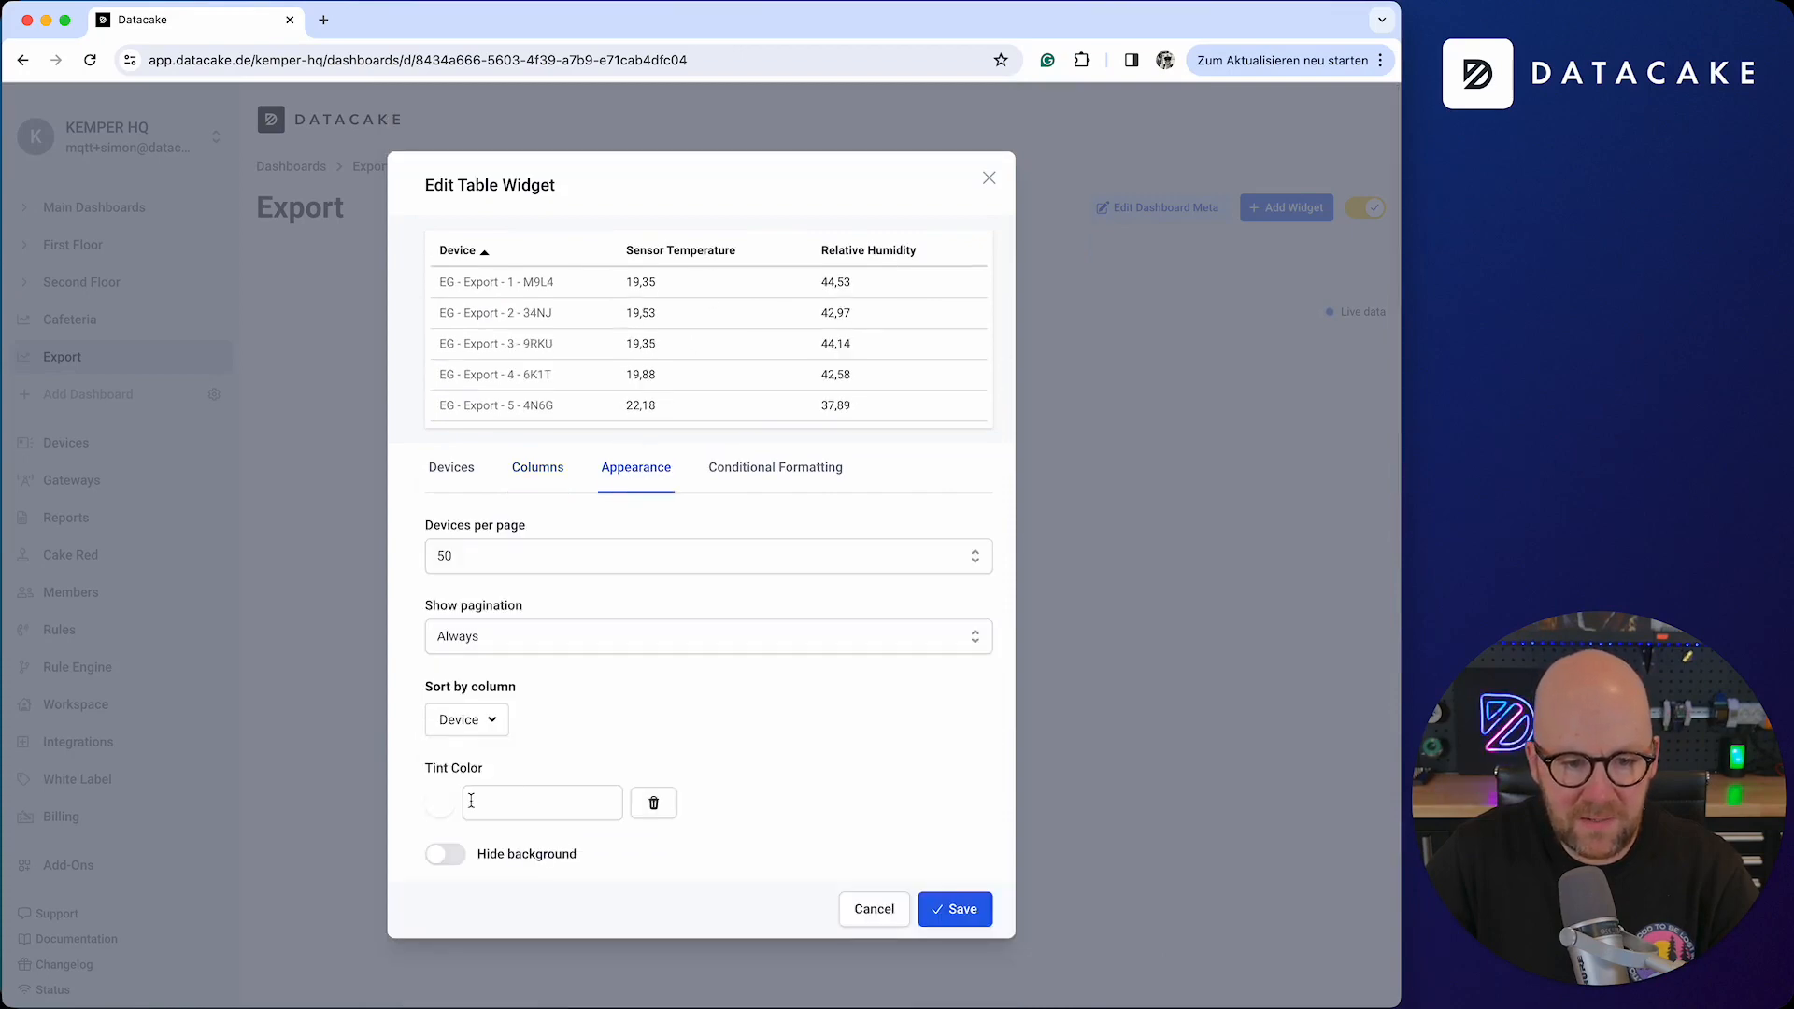
pyautogui.click(446, 856)
pyautogui.click(958, 911)
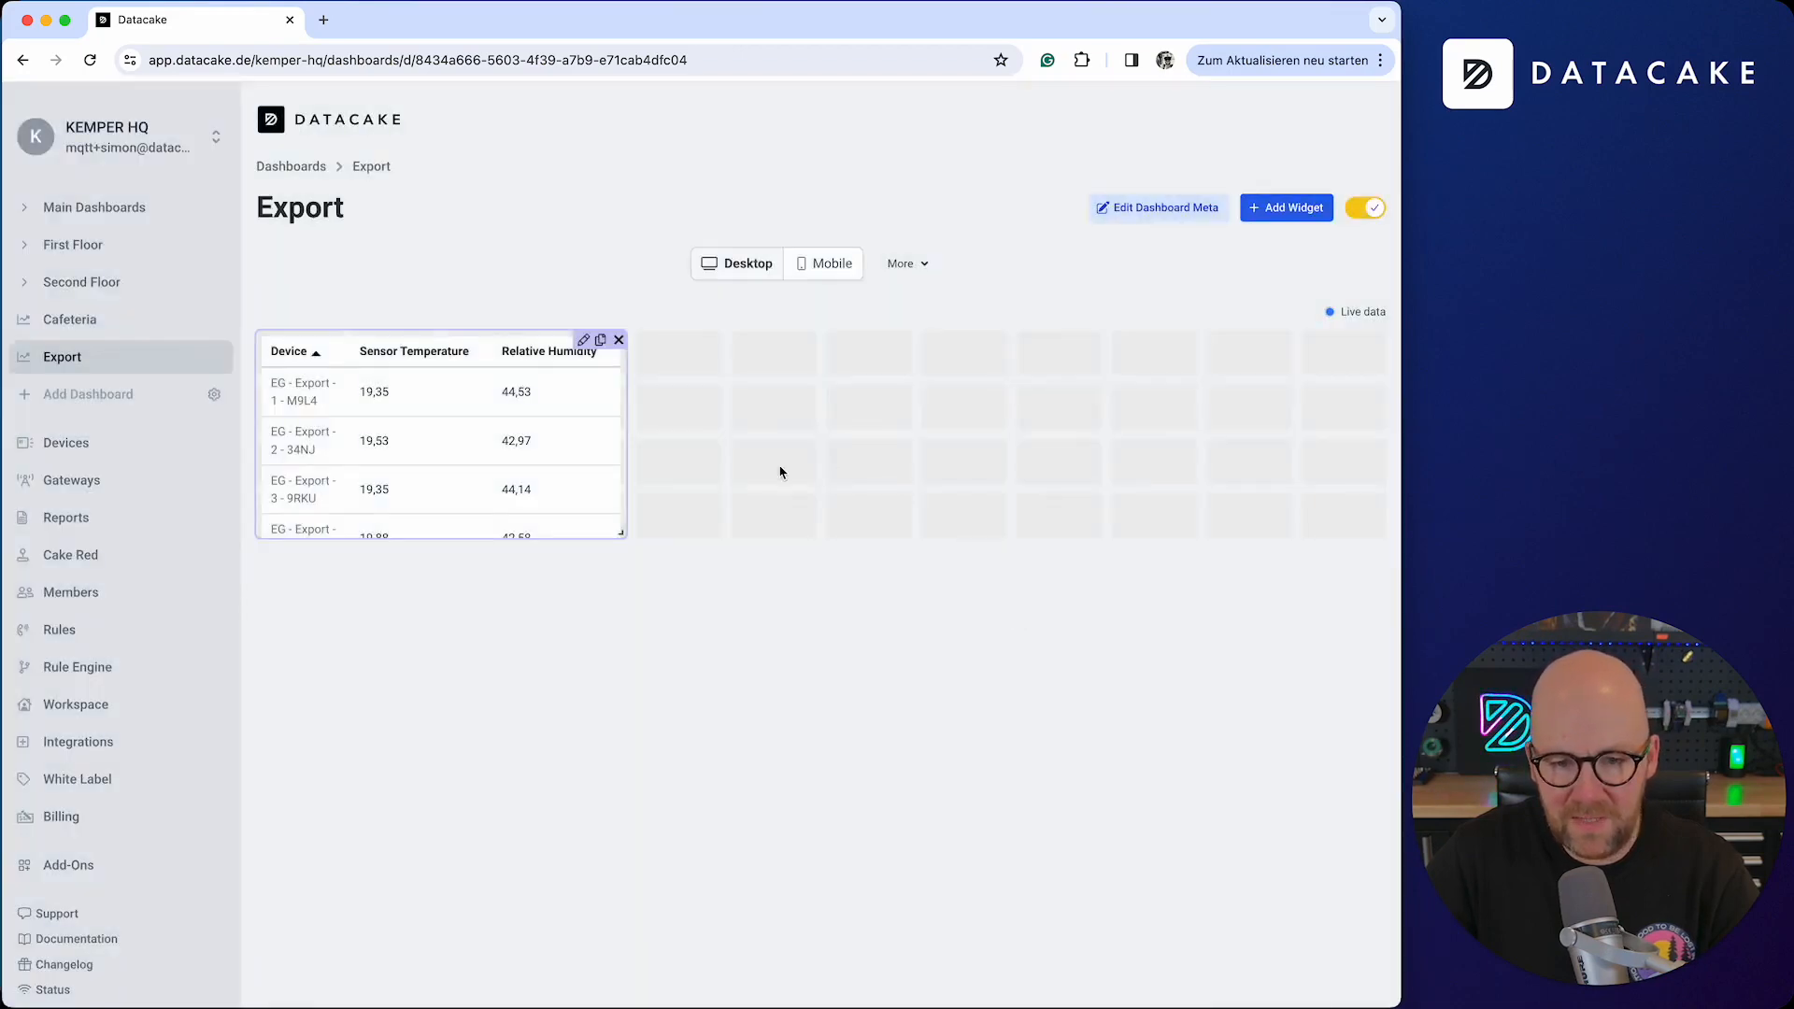
pyautogui.moveTo(624, 534); pyautogui.dragTo(1382, 834)
pyautogui.click(1369, 209)
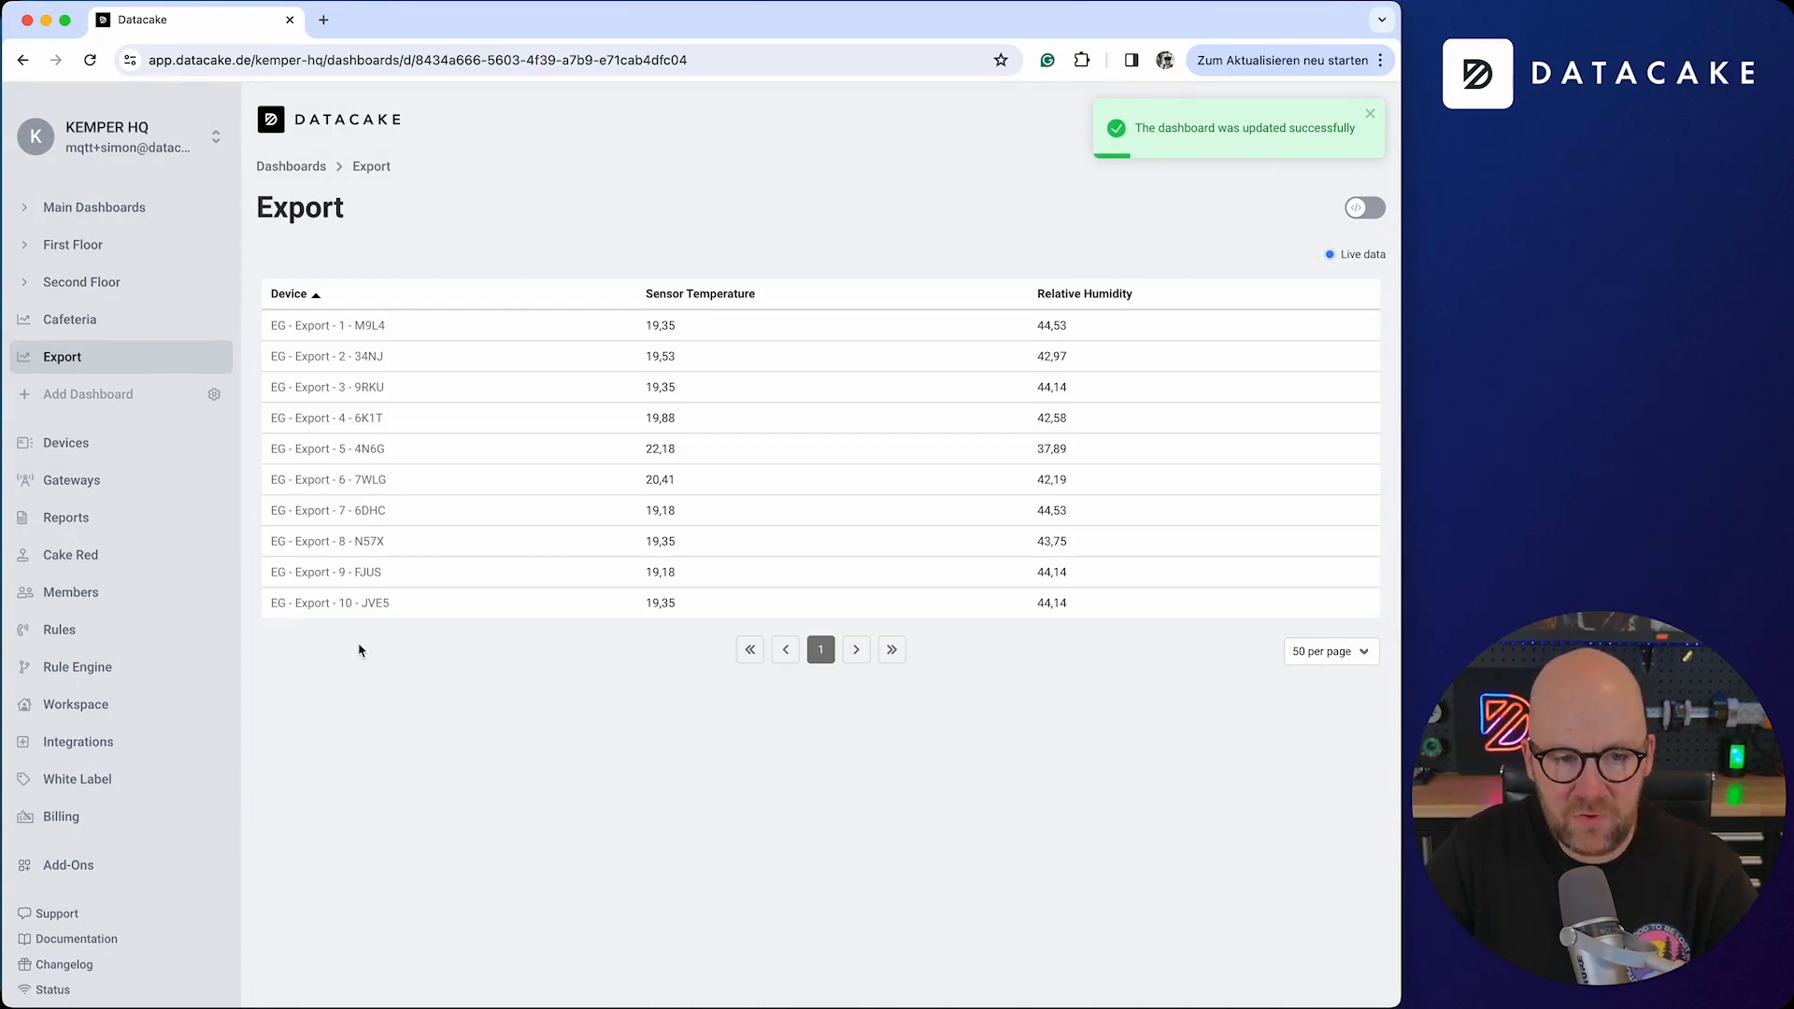
# Step: Review the Cafeteria and Export dashboards, opening the EG - Export - 6 - 7WLG device through its table link
pyautogui.click(107, 322)
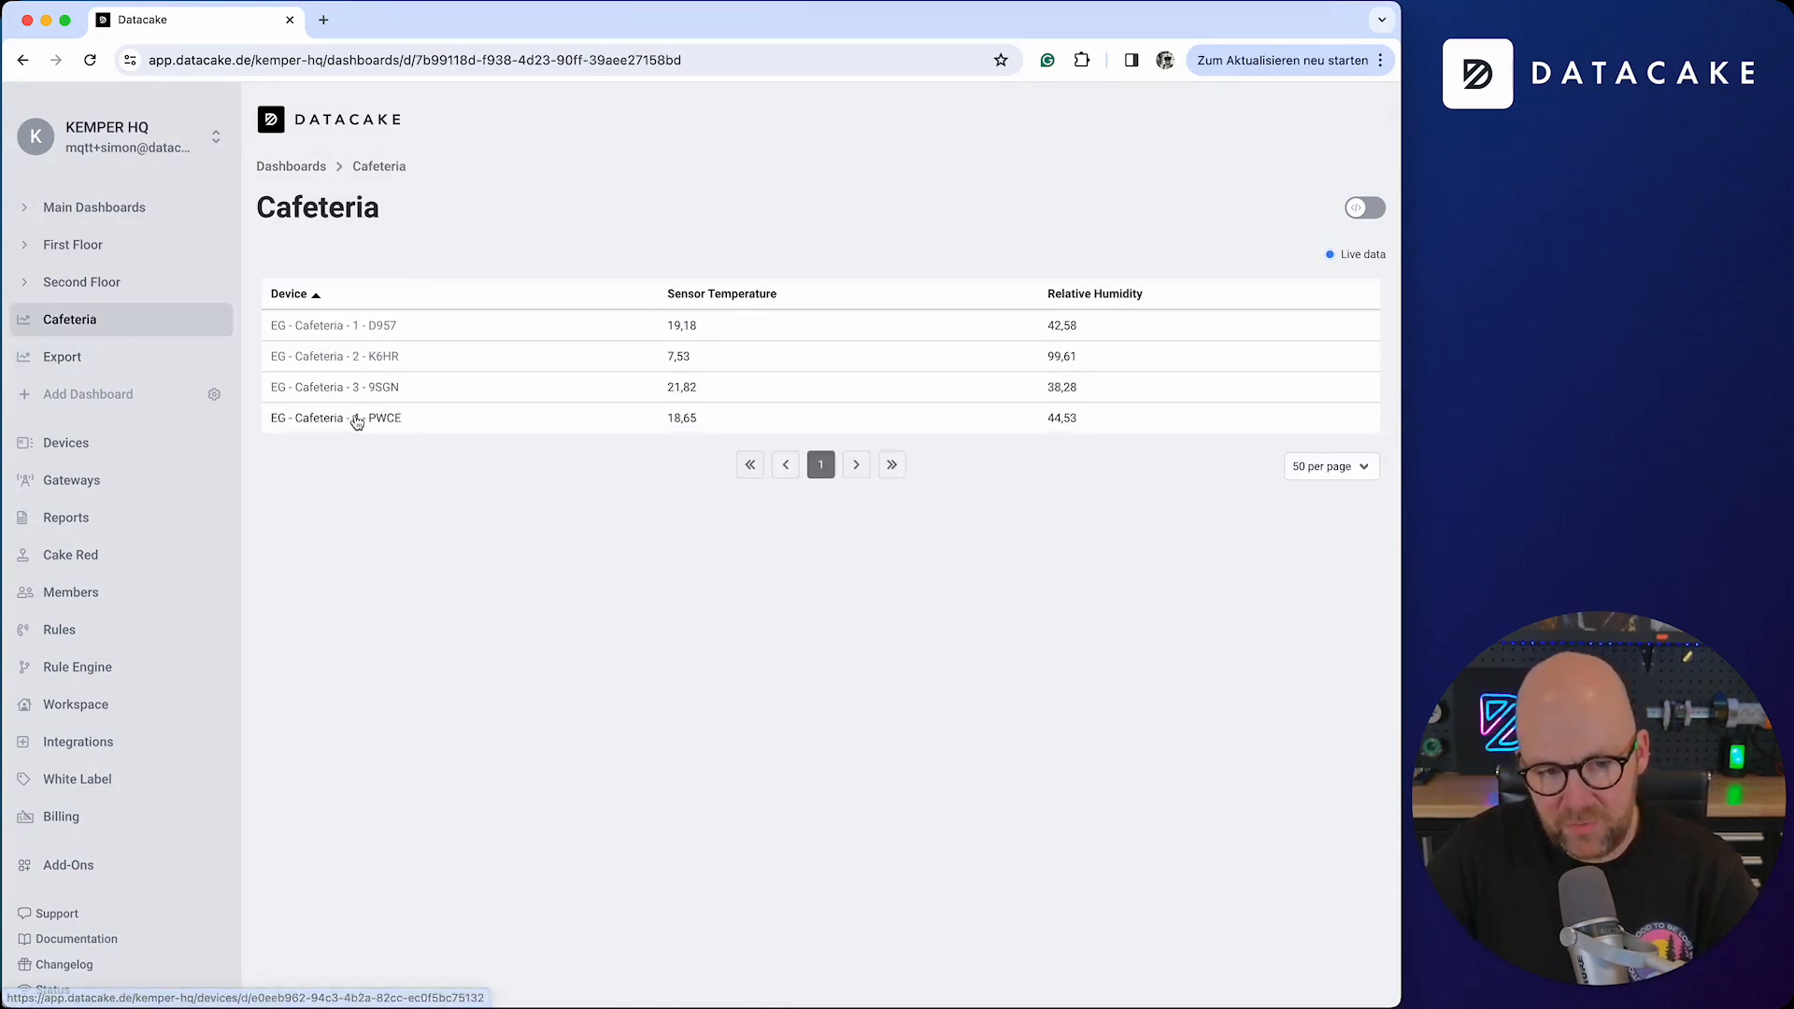
pyautogui.click(133, 370)
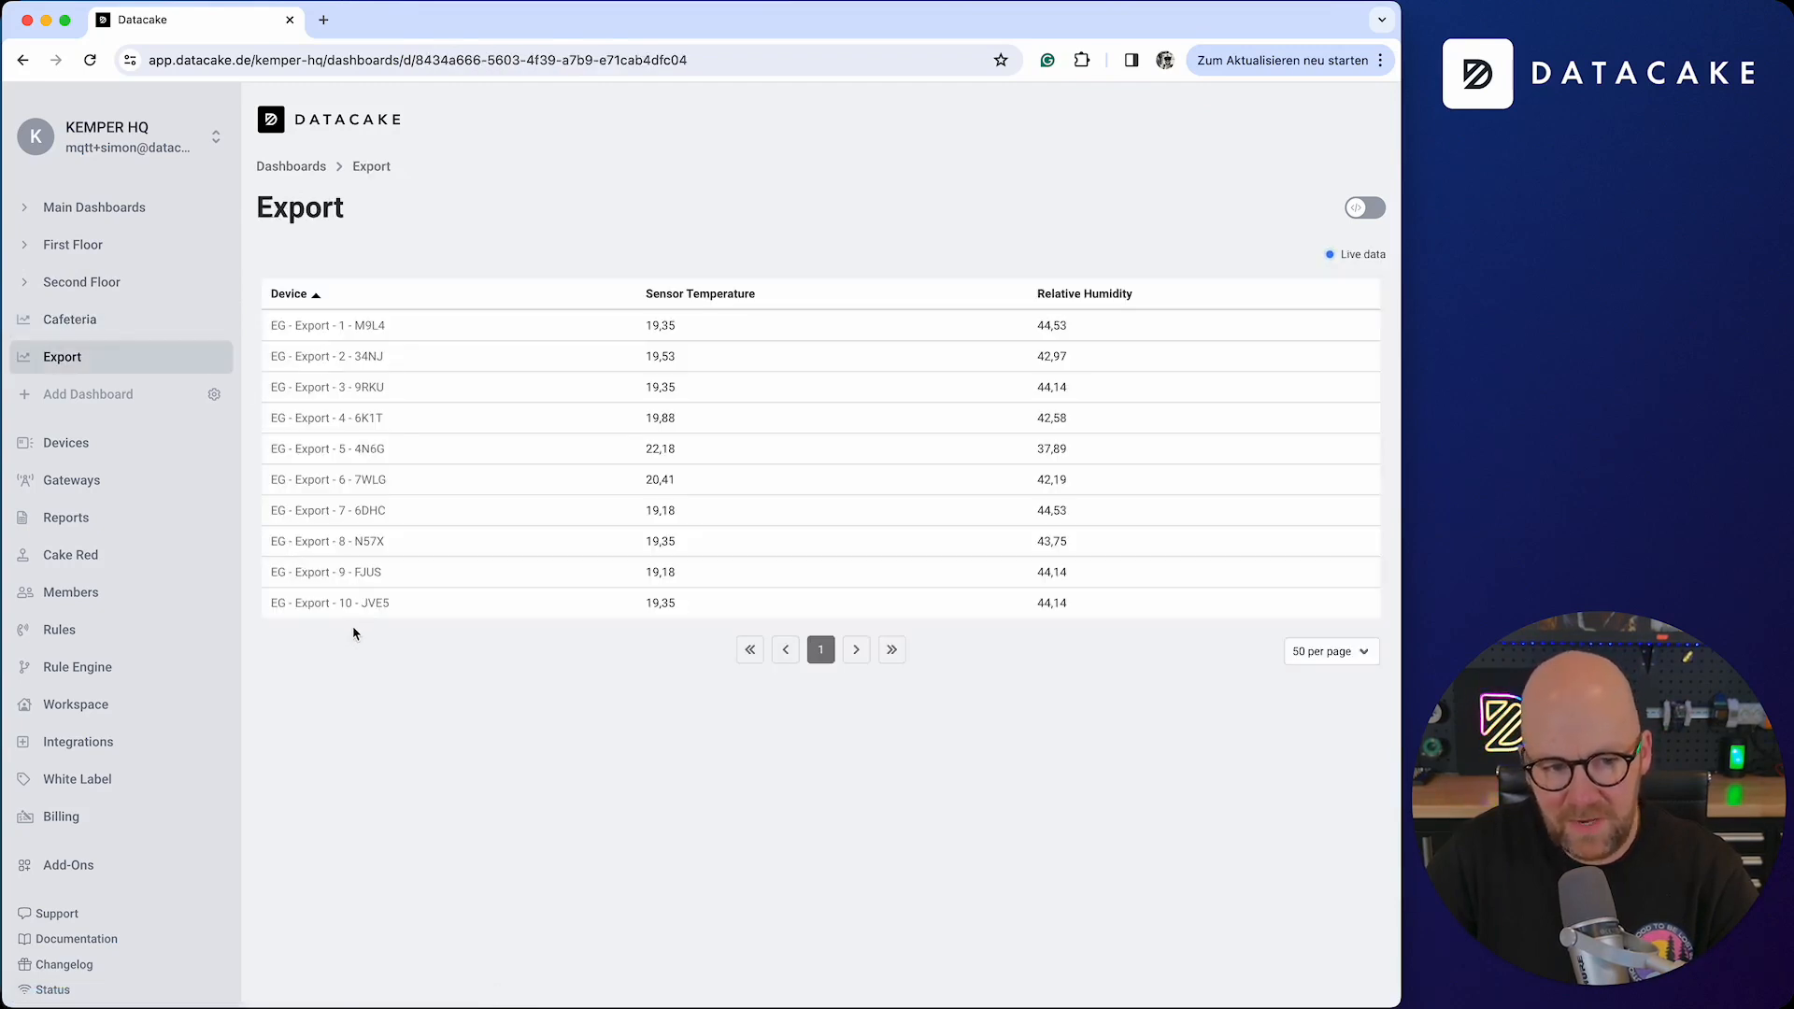
pyautogui.click(356, 486)
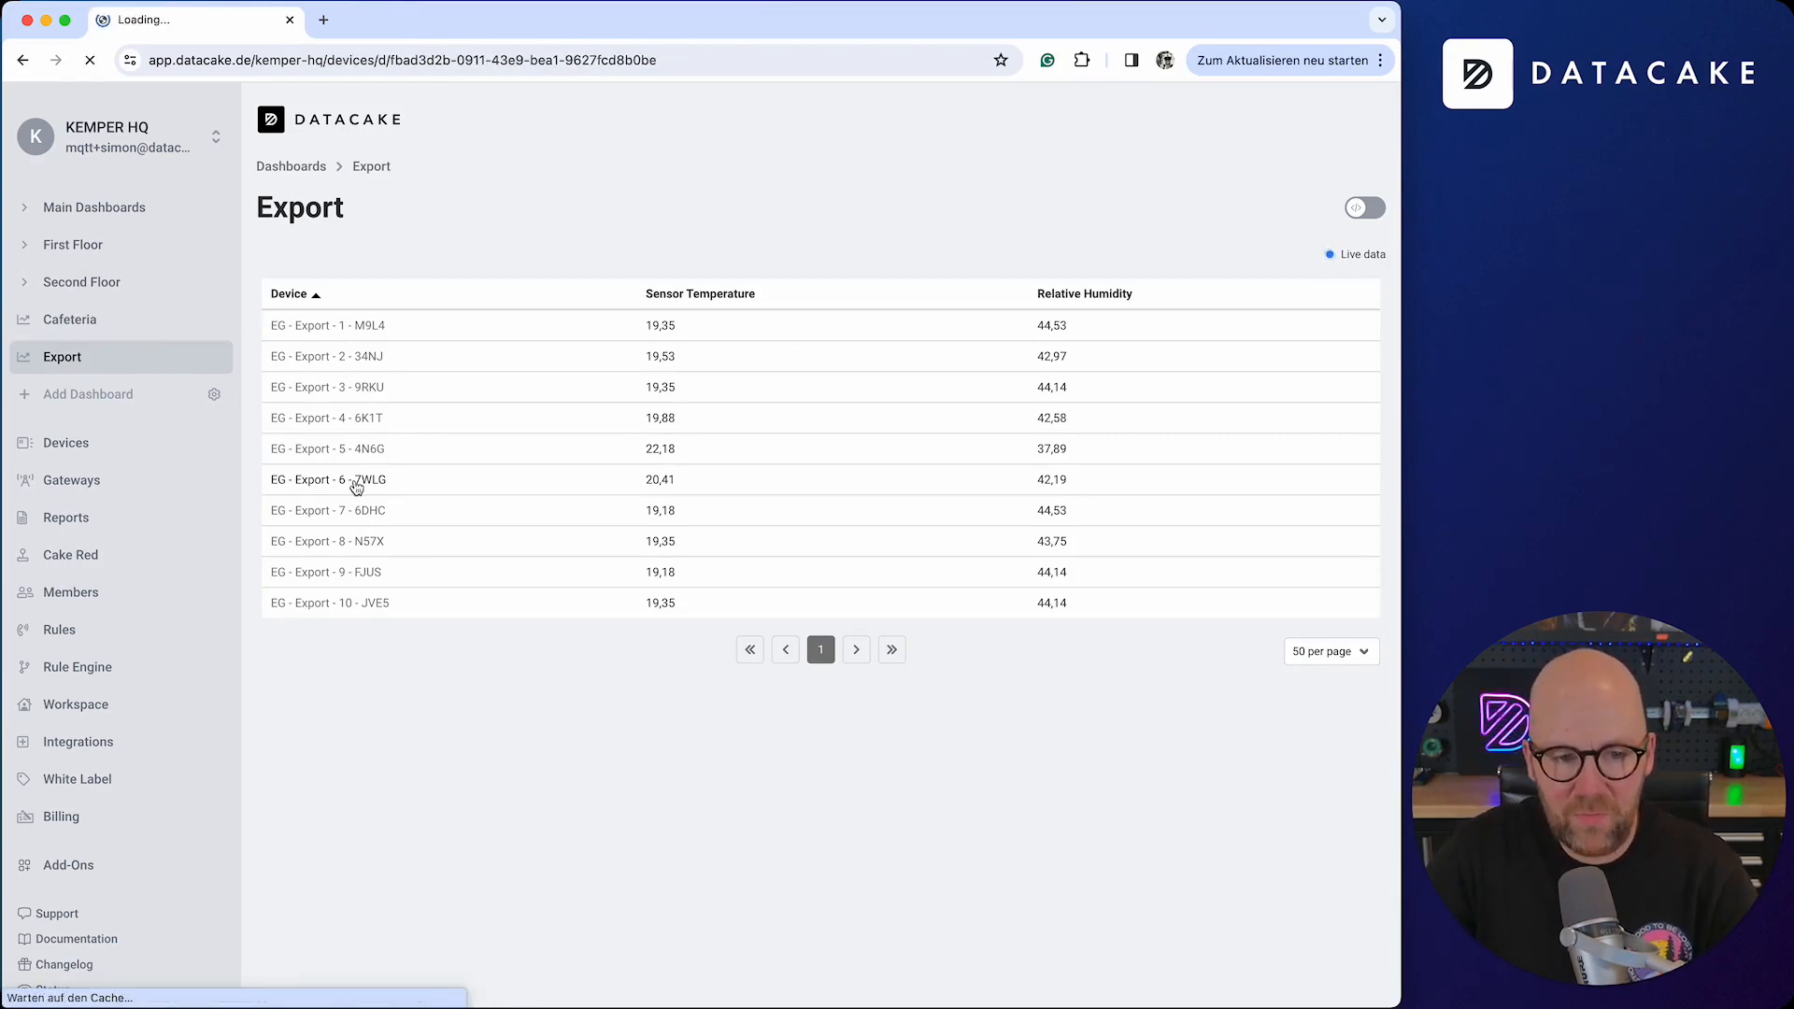
pyautogui.scroll(-3, 966, 559)
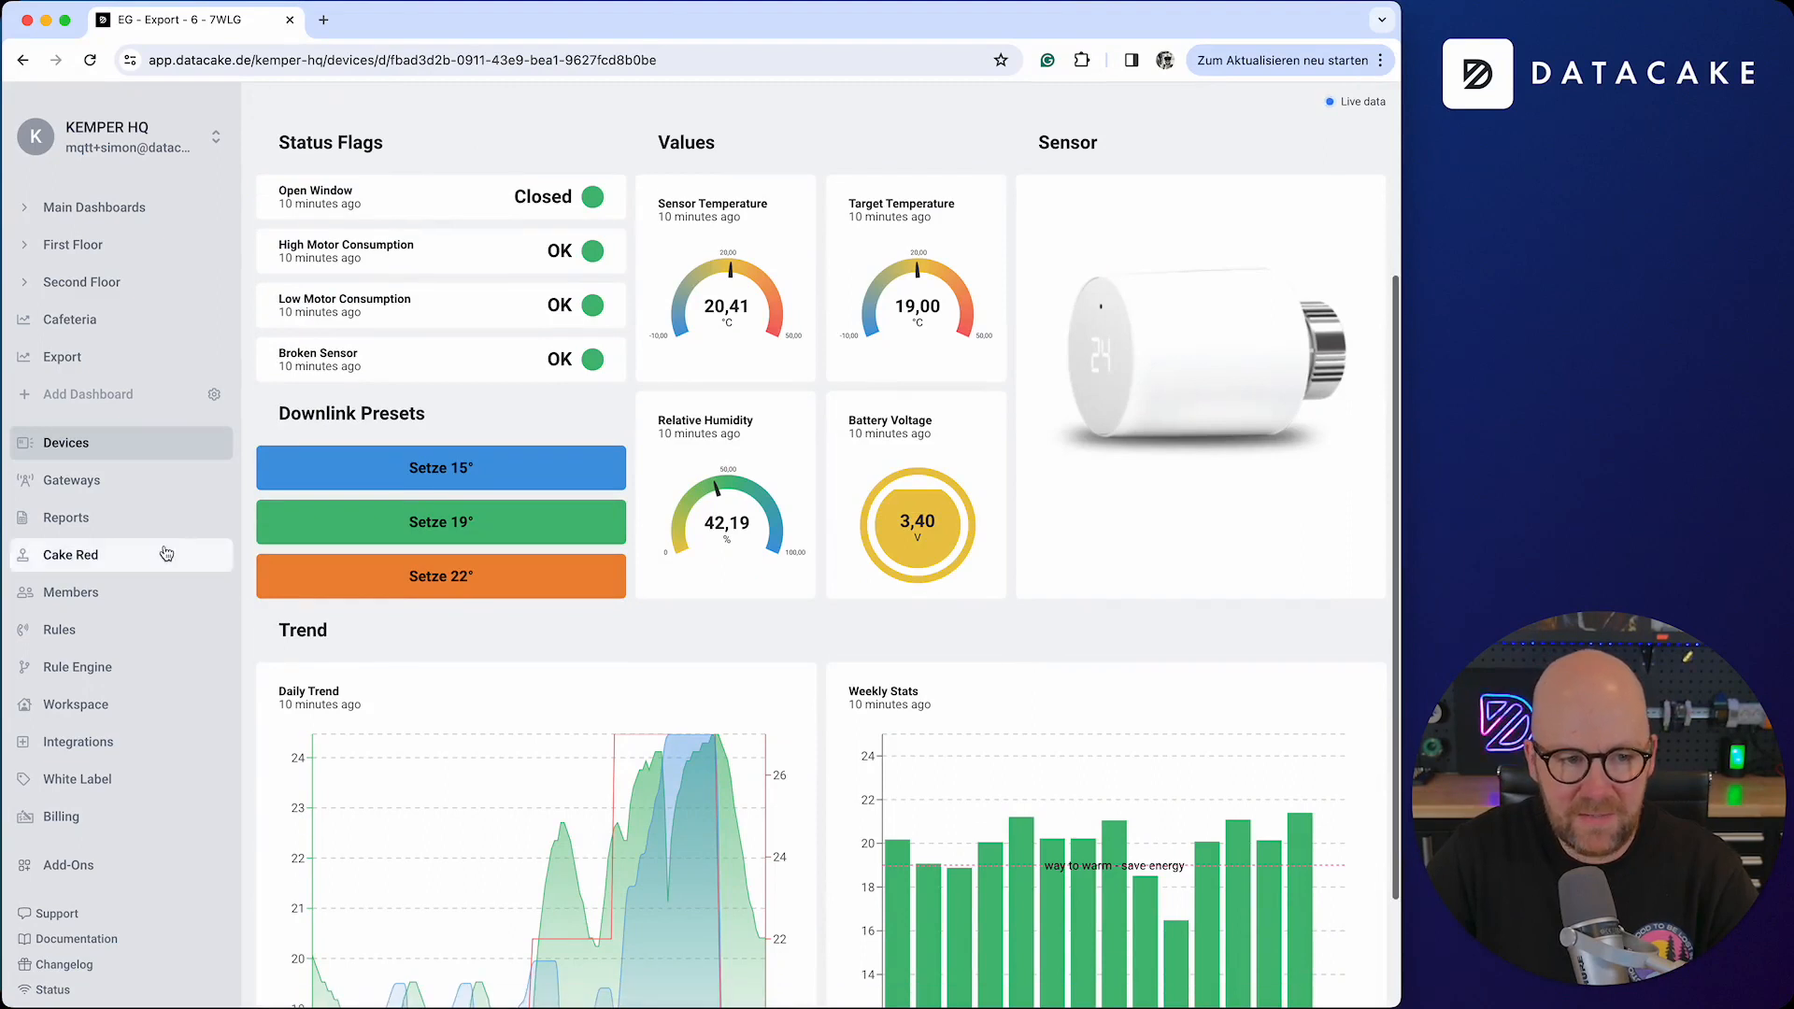
pyautogui.click(80, 334)
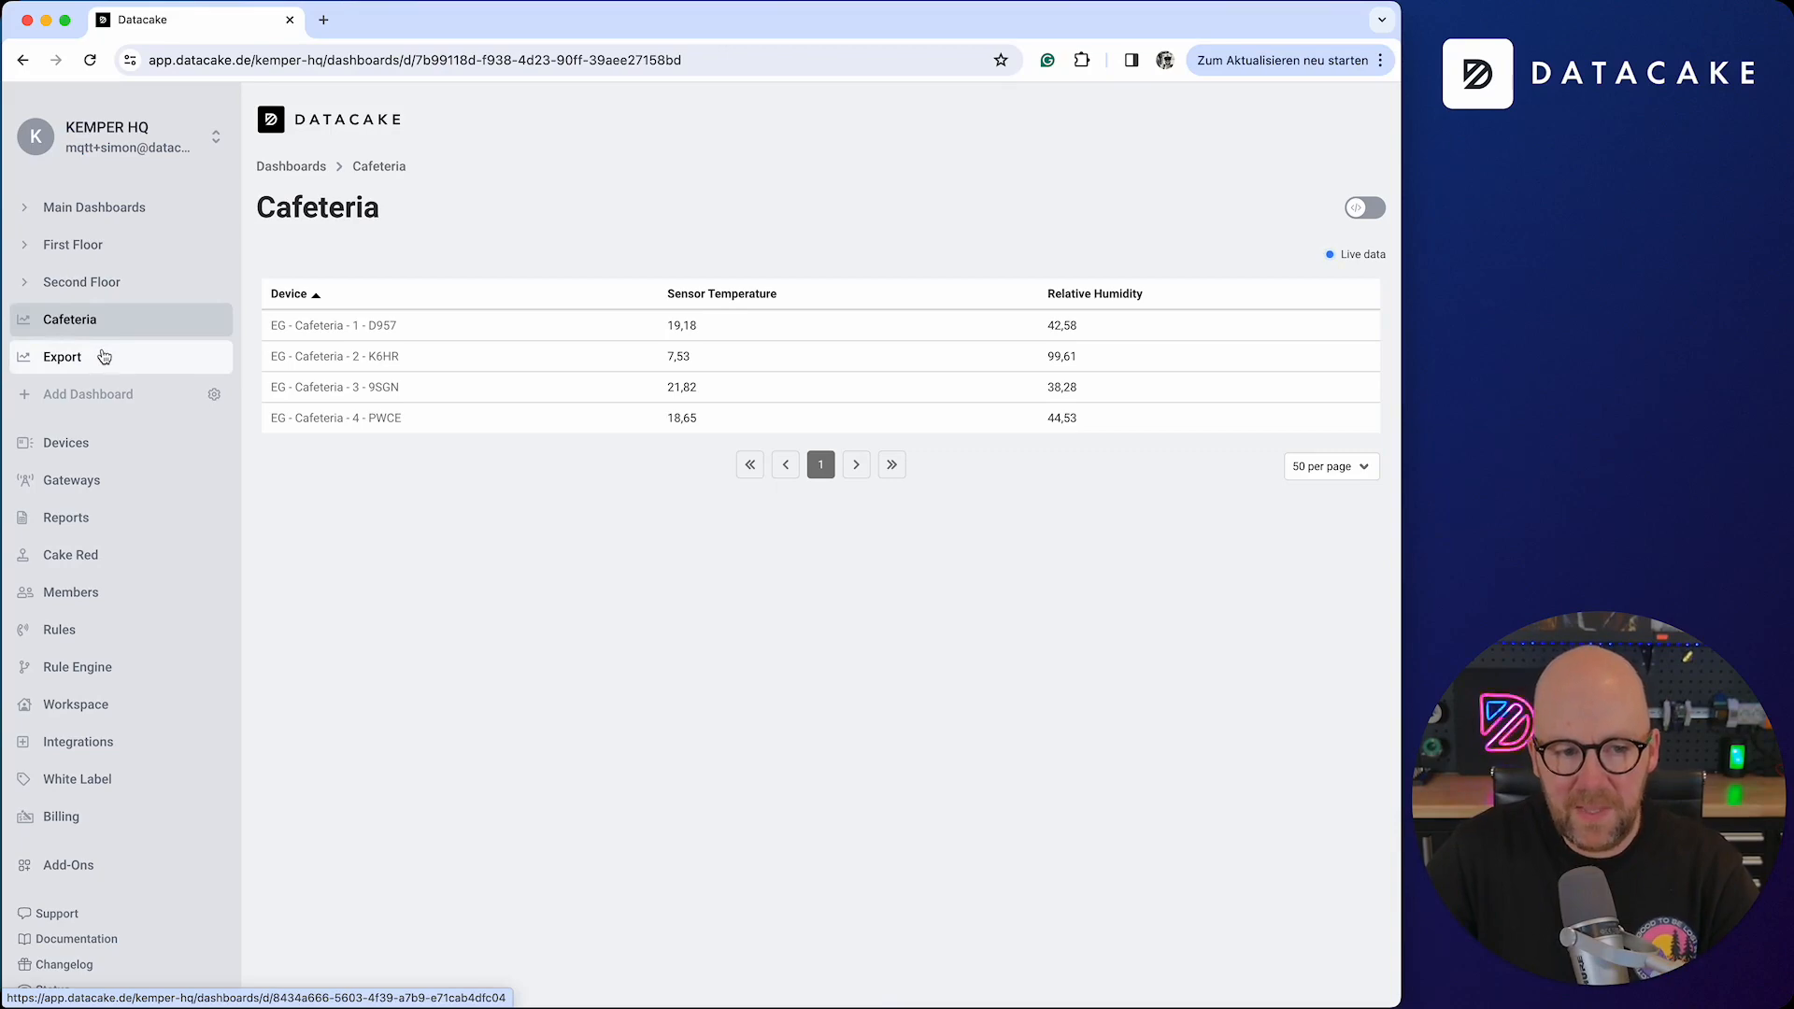
# Step: Move the Cafeteria and Export dashboards into the Second Floor sidebar folder, save, and open both from there
pyautogui.click(214, 395)
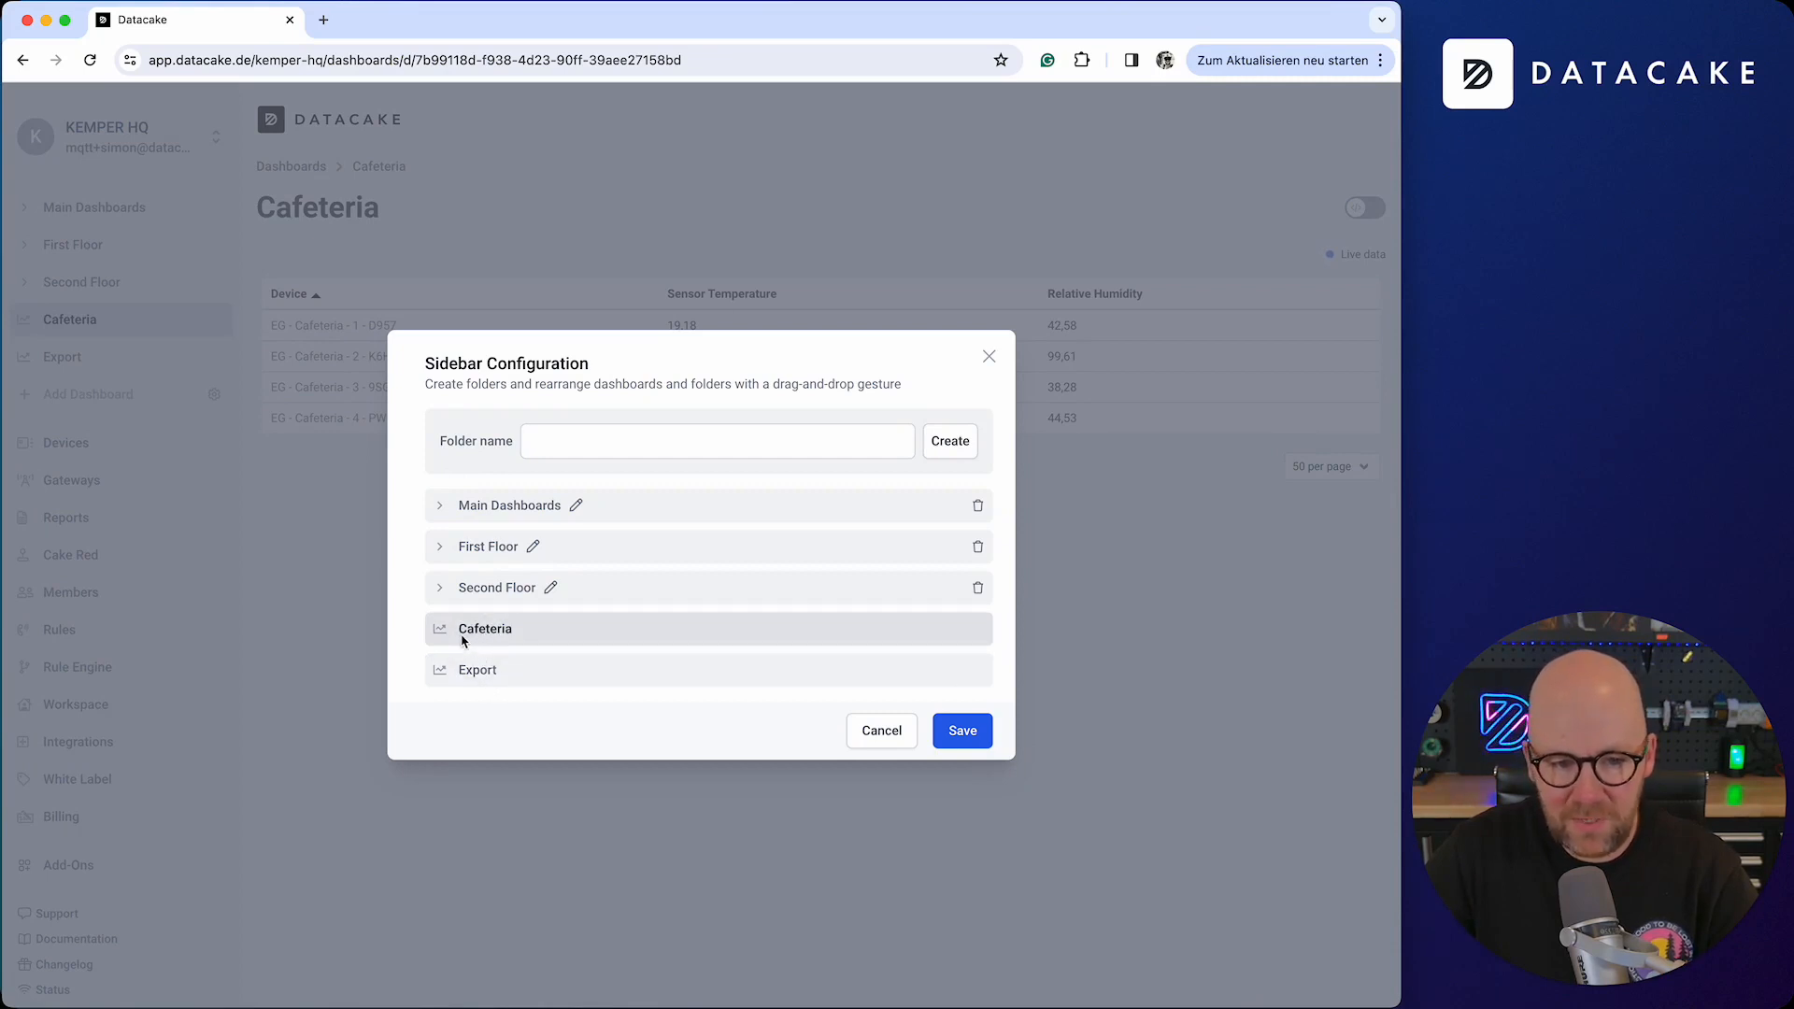
pyautogui.moveTo(463, 639); pyautogui.dragTo(499, 590)
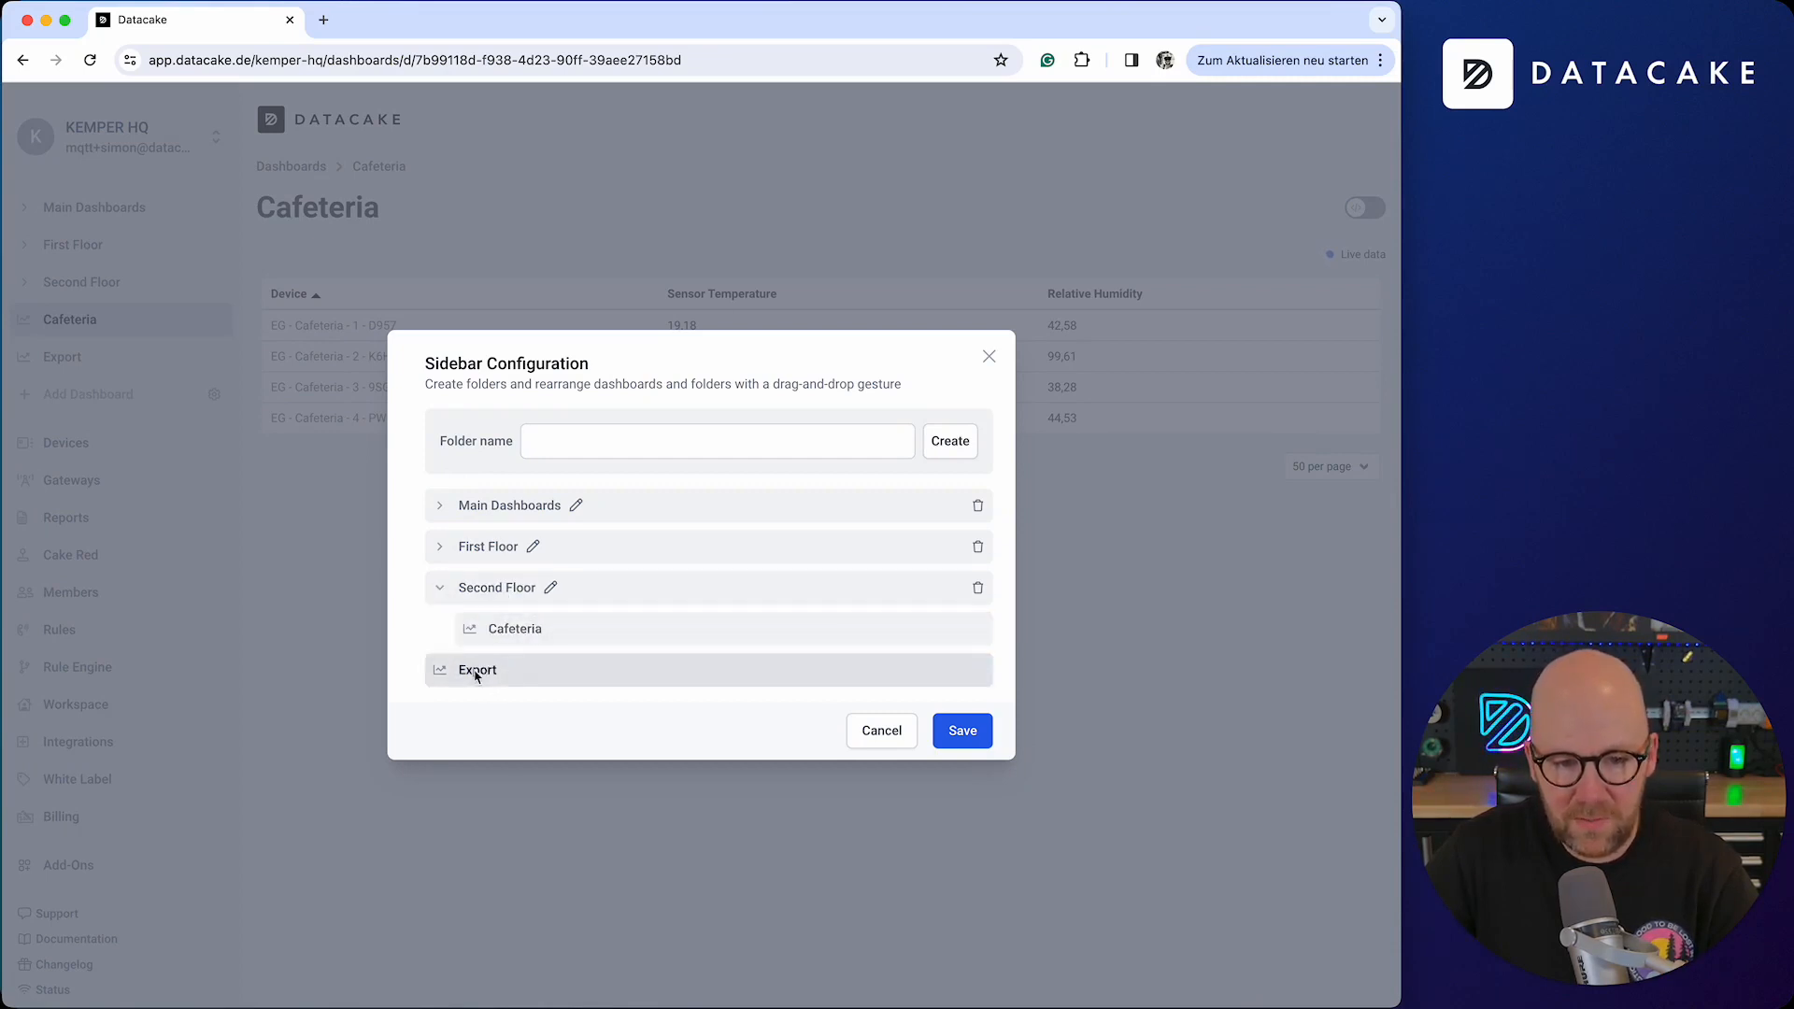
pyautogui.moveTo(474, 674); pyautogui.dragTo(561, 609)
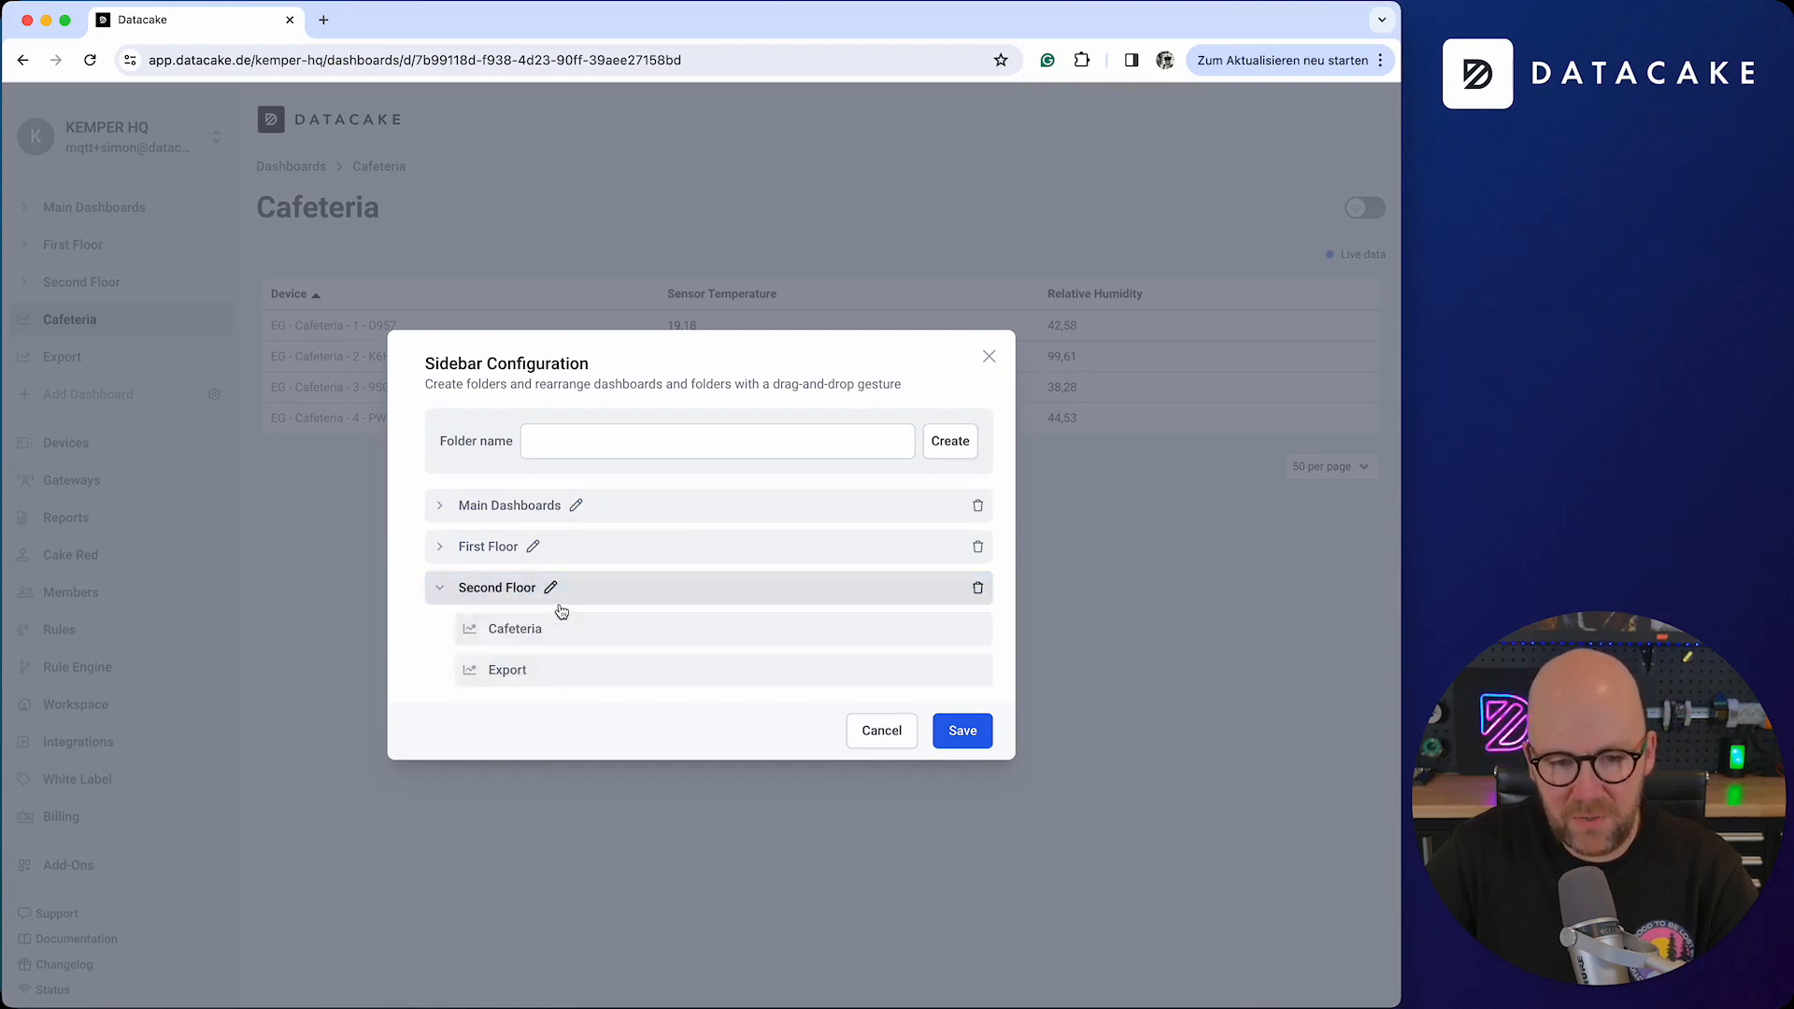
pyautogui.click(964, 731)
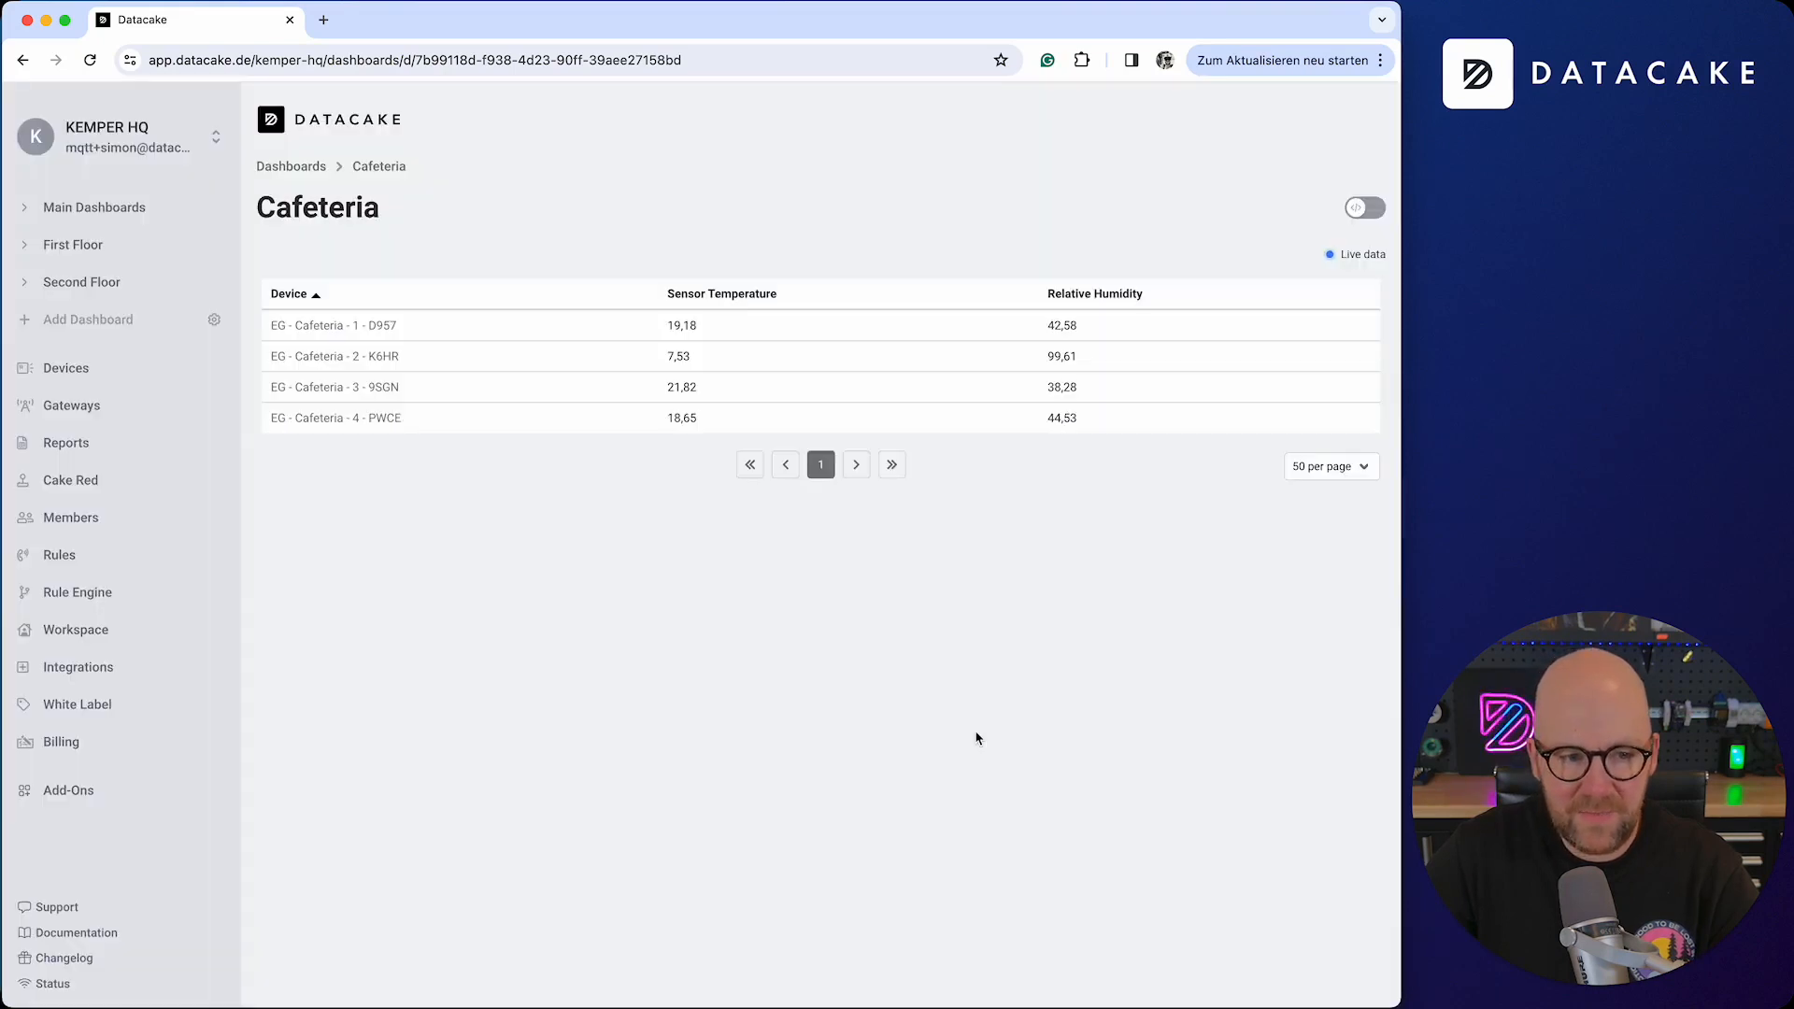
pyautogui.click(31, 295)
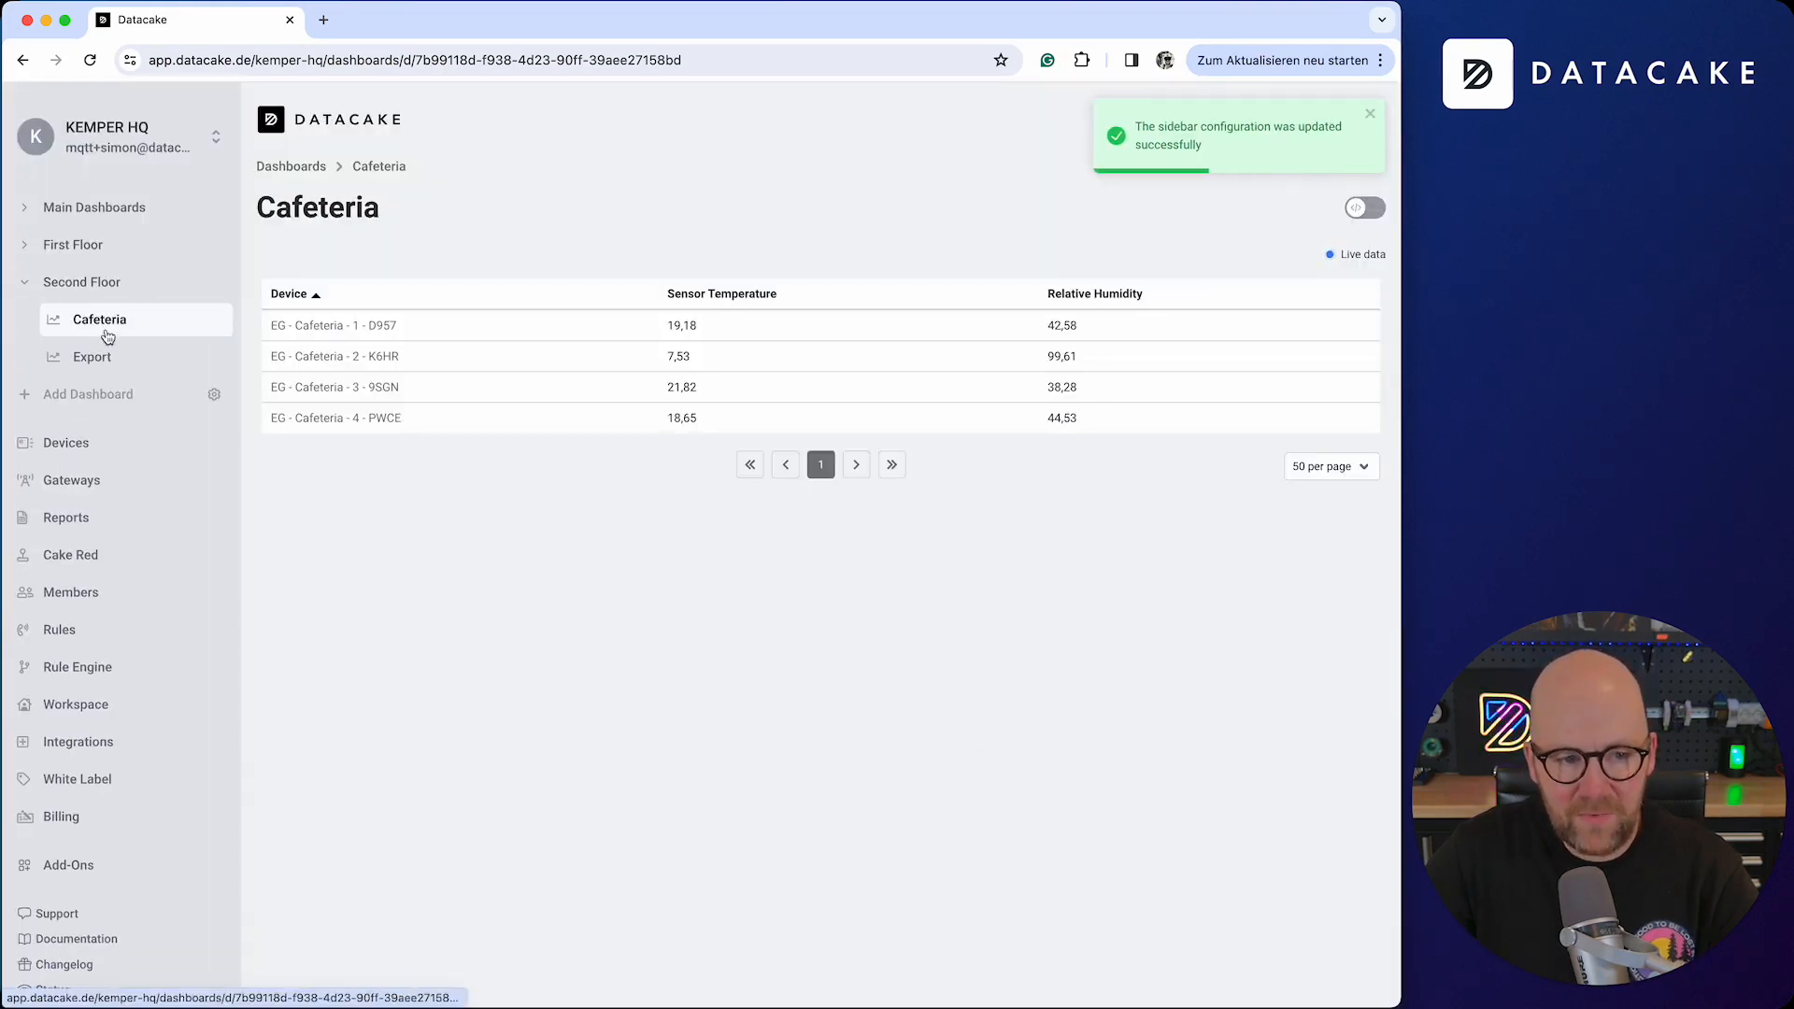
pyautogui.click(97, 357)
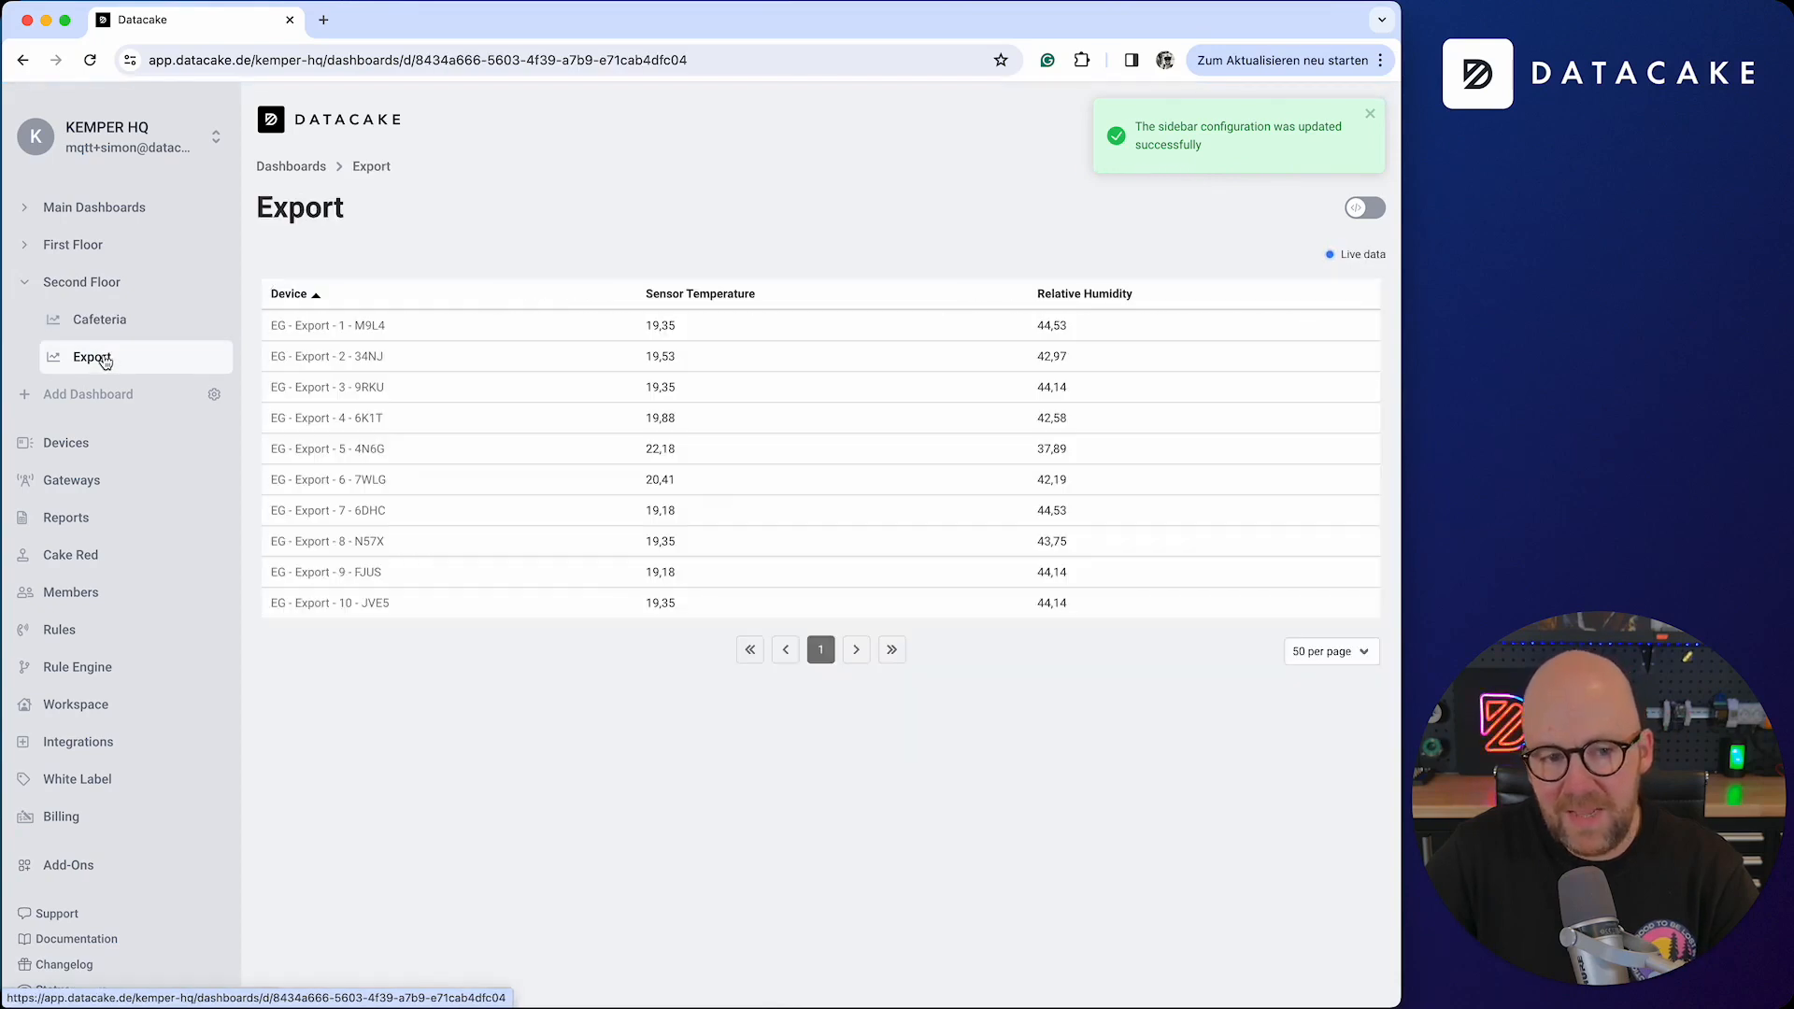
pyautogui.click(102, 323)
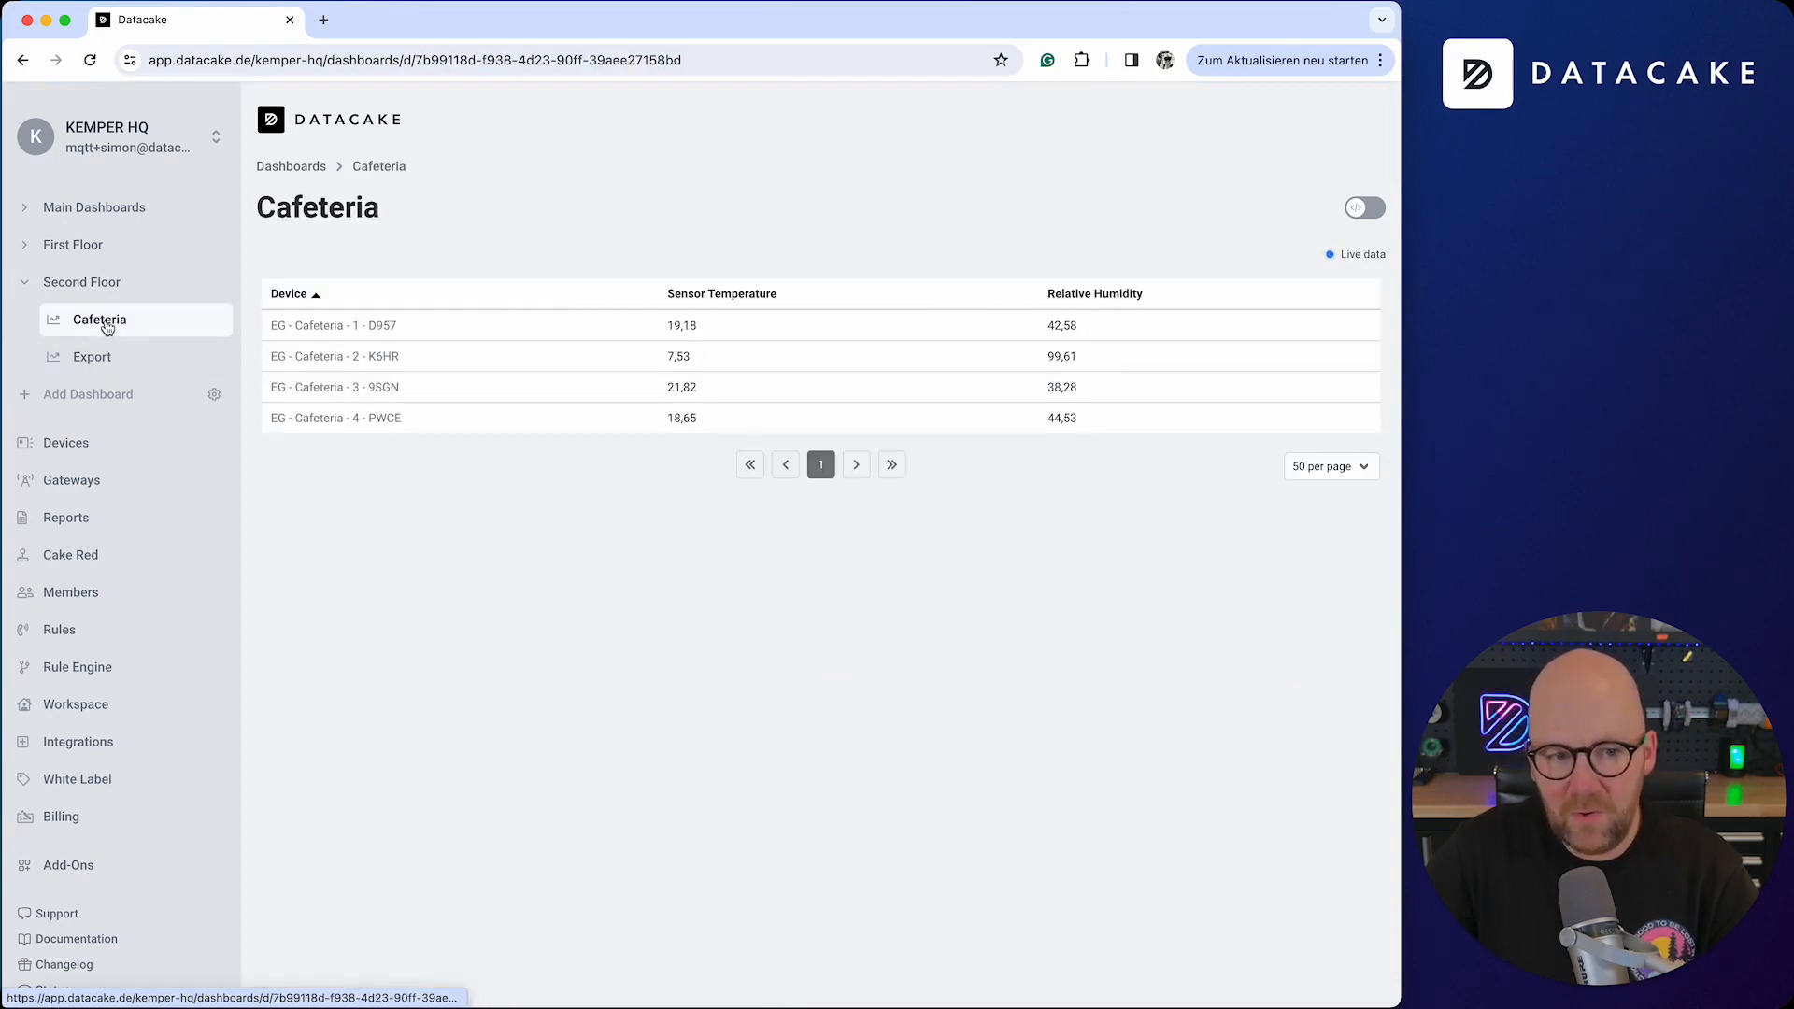
# Step: Move both dashboards from the Second Floor folder into First Floor, with Cafeteria above Export, and save the sidebar configuration
pyautogui.click(78, 443)
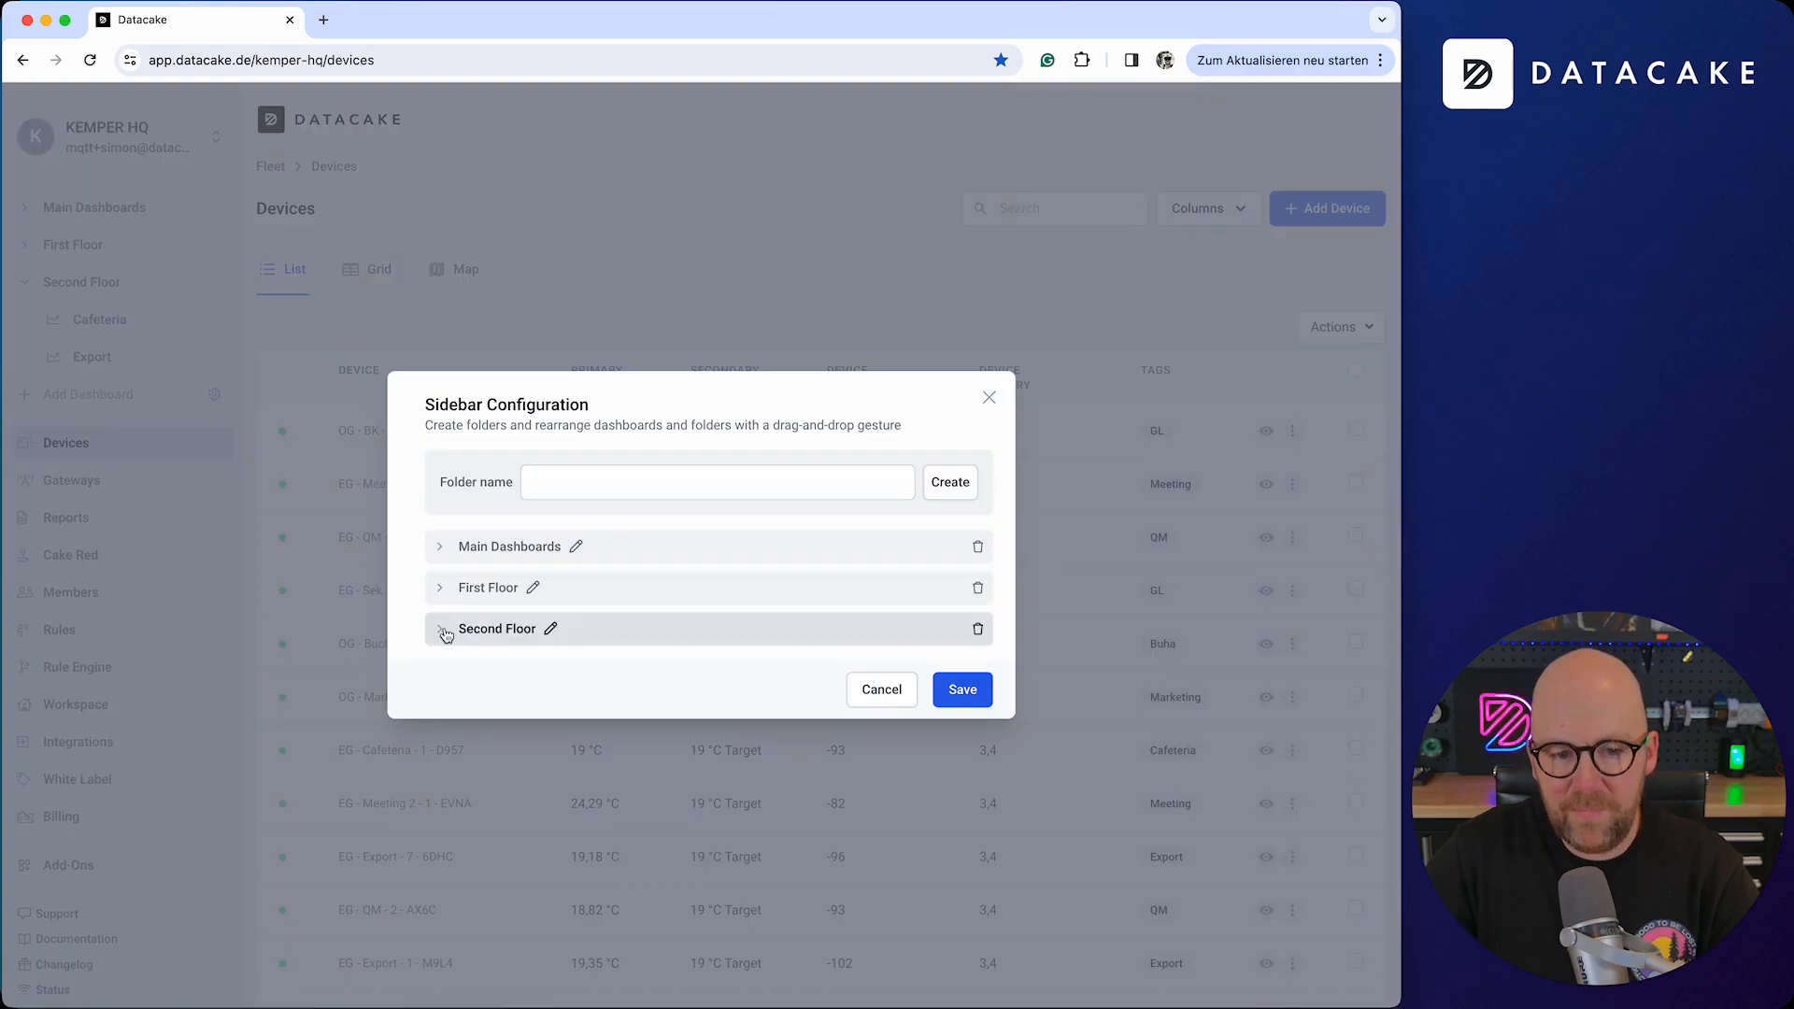
pyautogui.click(440, 629)
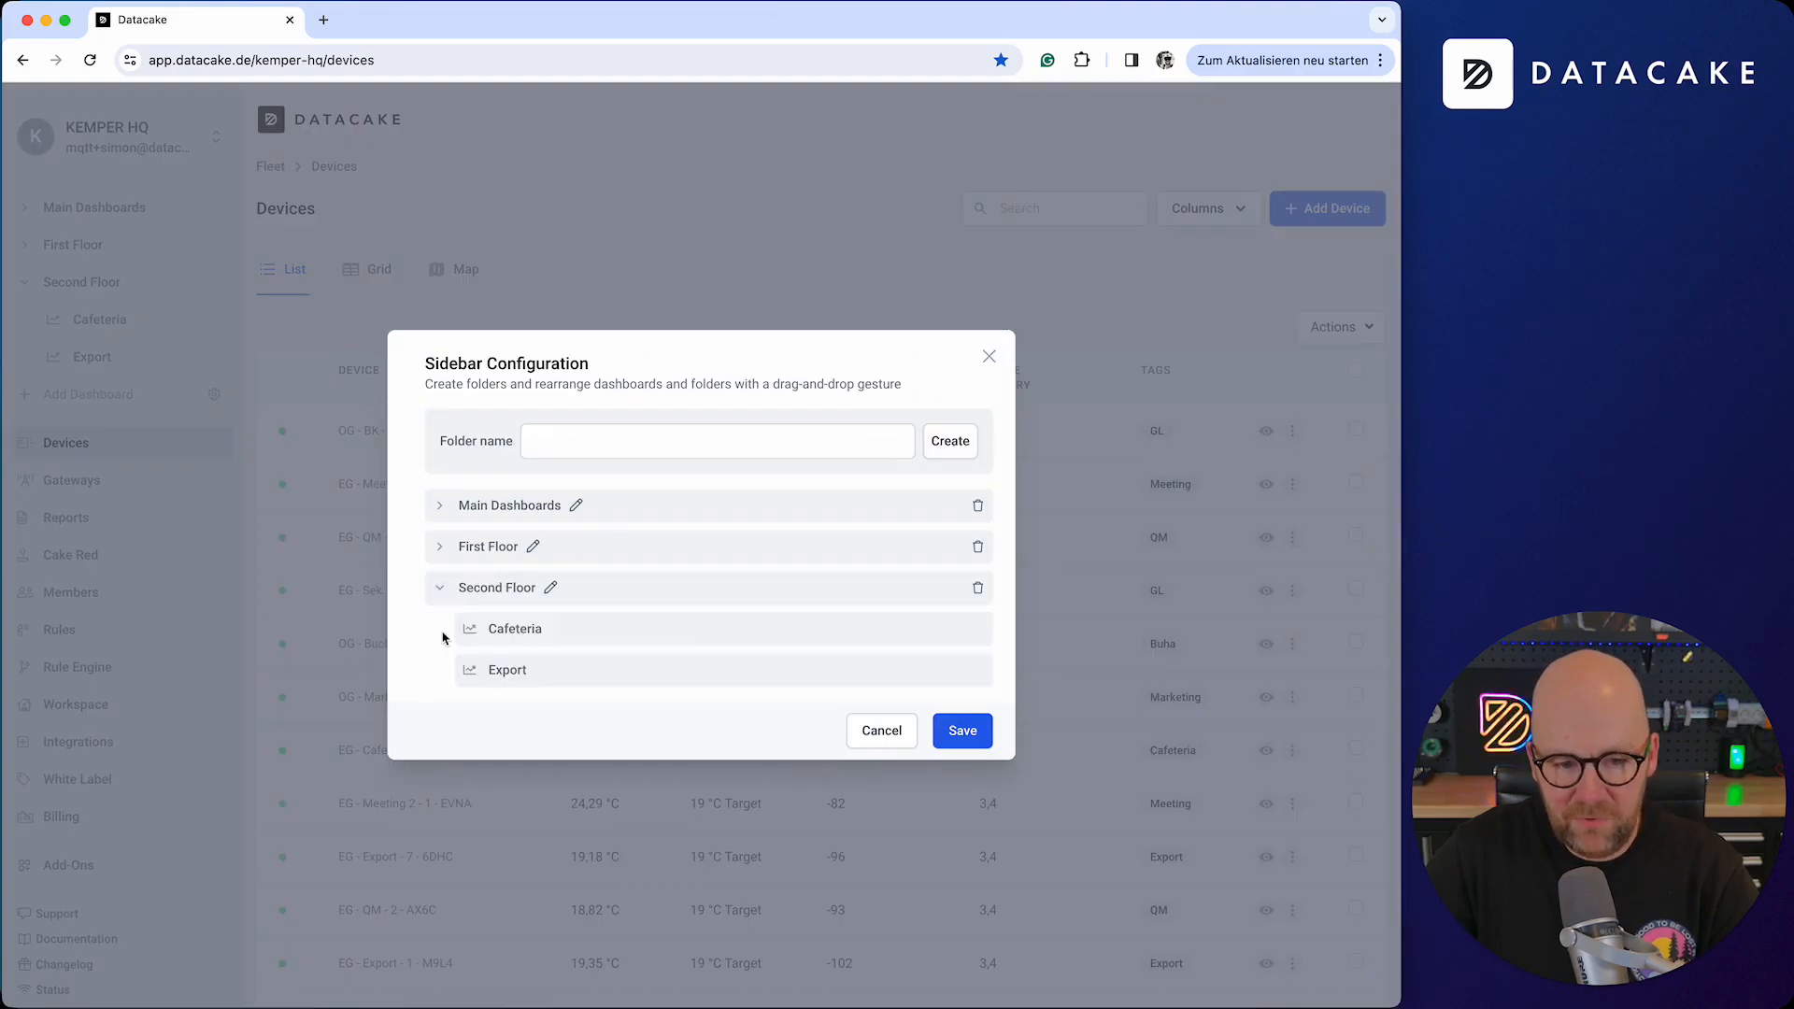
pyautogui.click(440, 547)
pyautogui.moveTo(549, 641); pyautogui.dragTo(601, 552)
pyautogui.moveTo(549, 678); pyautogui.dragTo(629, 561)
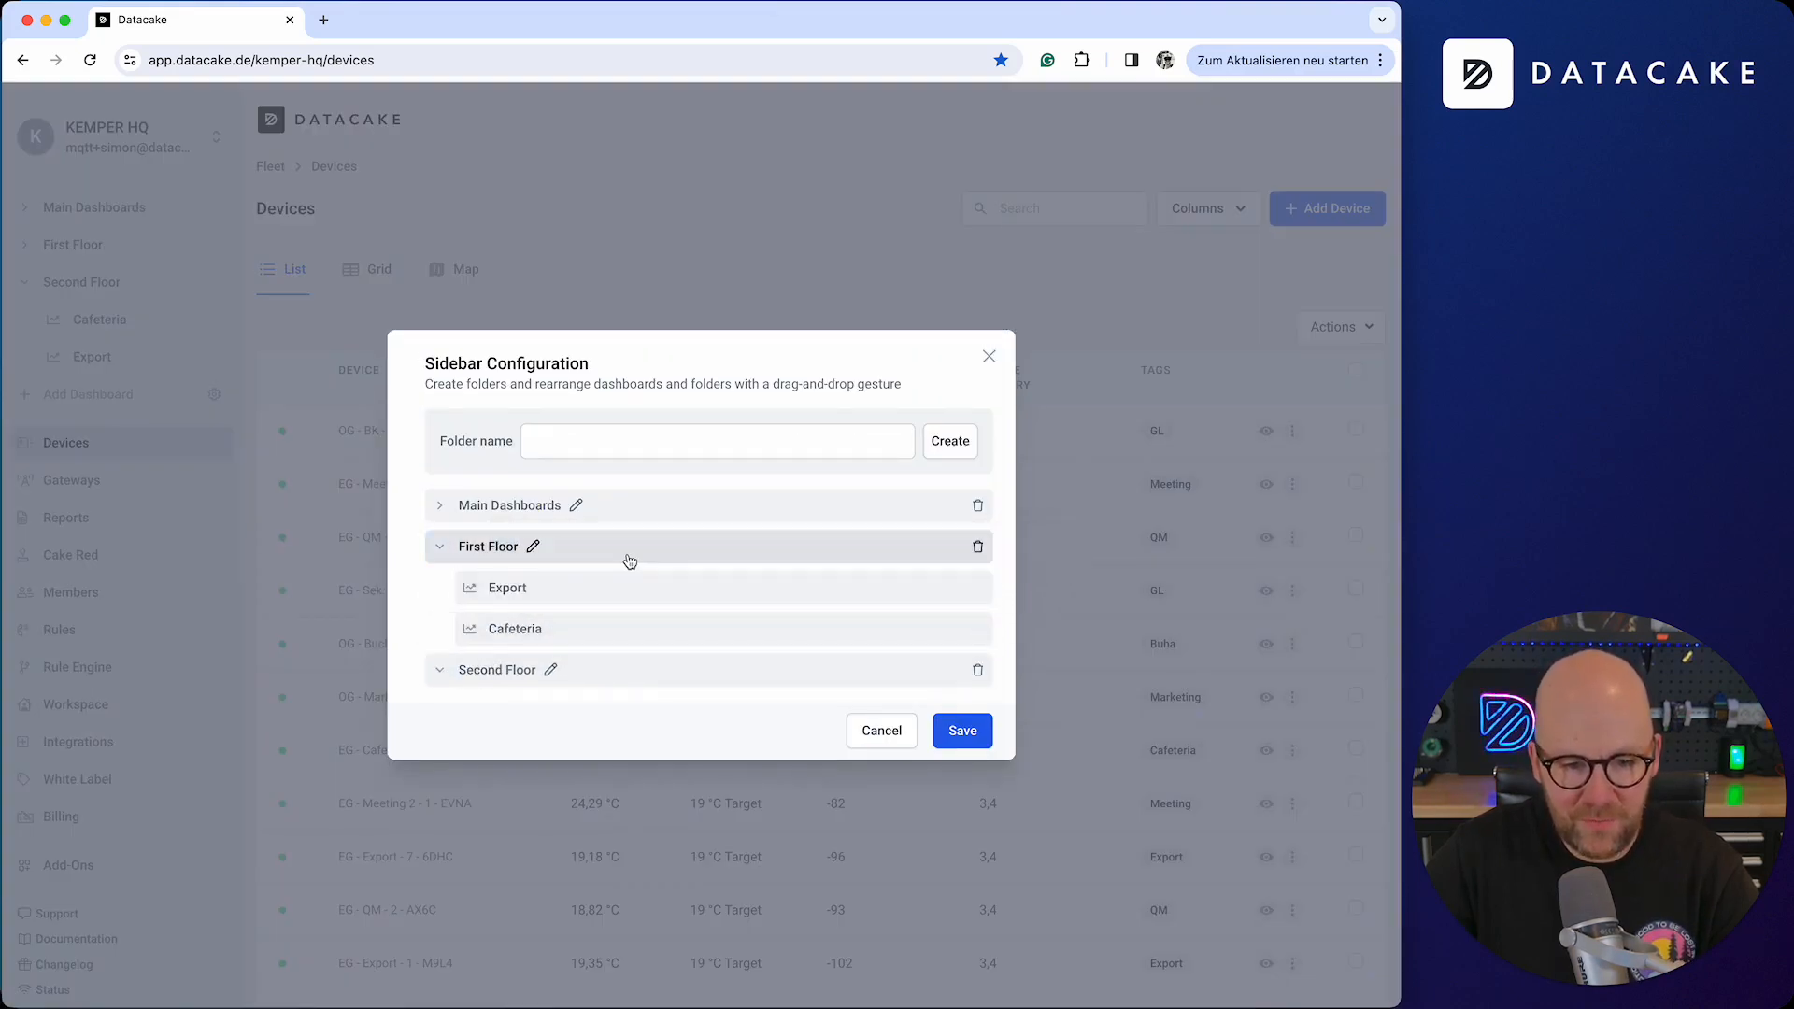
pyautogui.moveTo(553, 612); pyautogui.dragTo(566, 583)
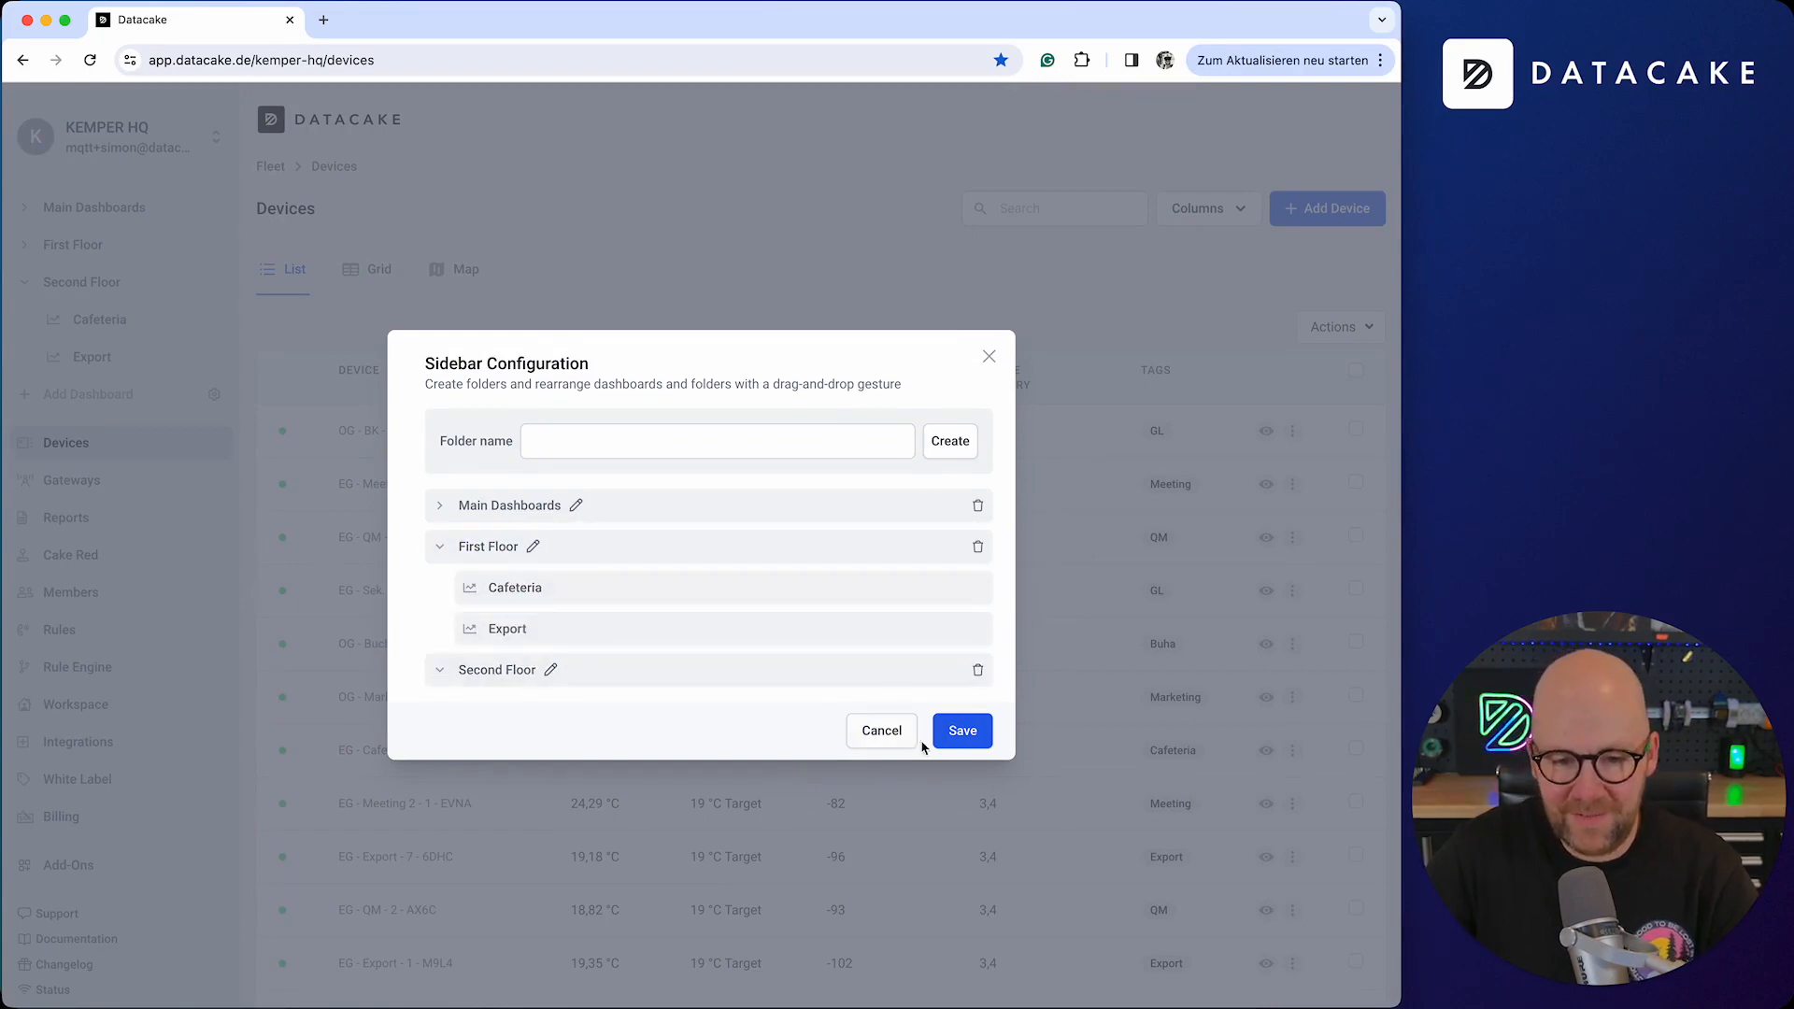
pyautogui.click(957, 733)
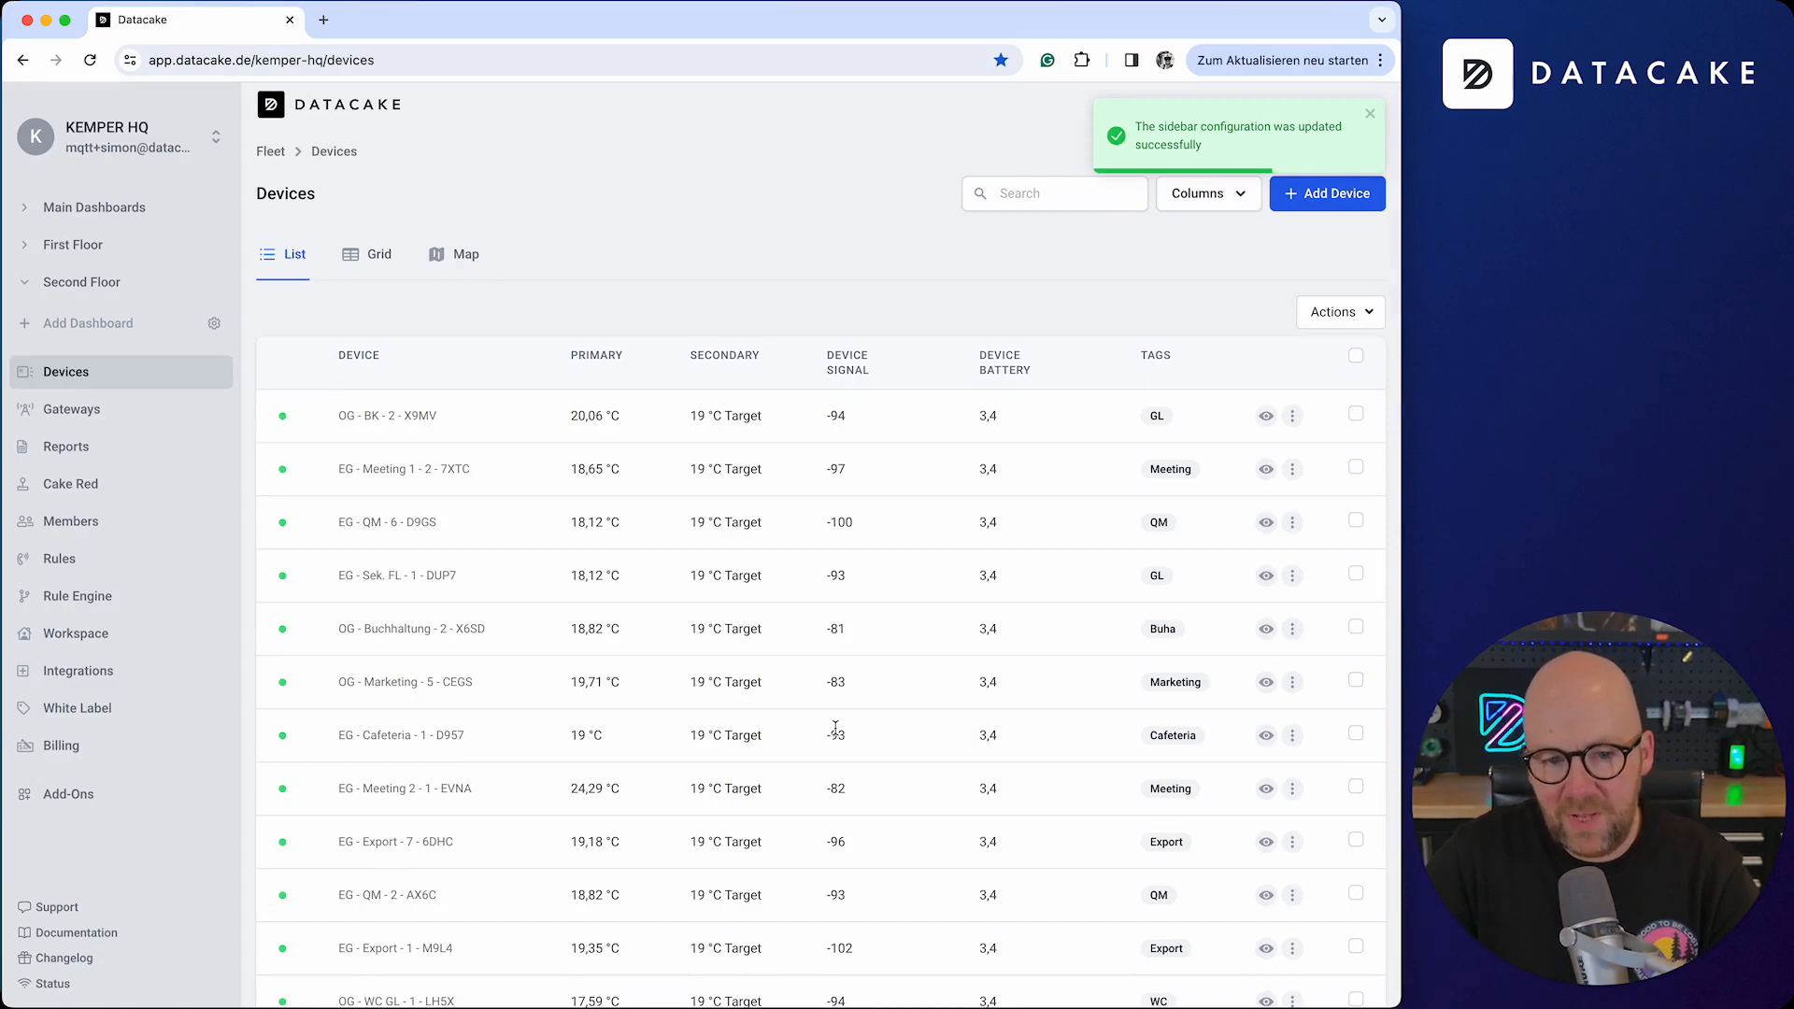
# Step: Check the tags in the device list and add a dashboard named IT Department, accessible to all workspace members
pyautogui.scroll(-3, 836, 727)
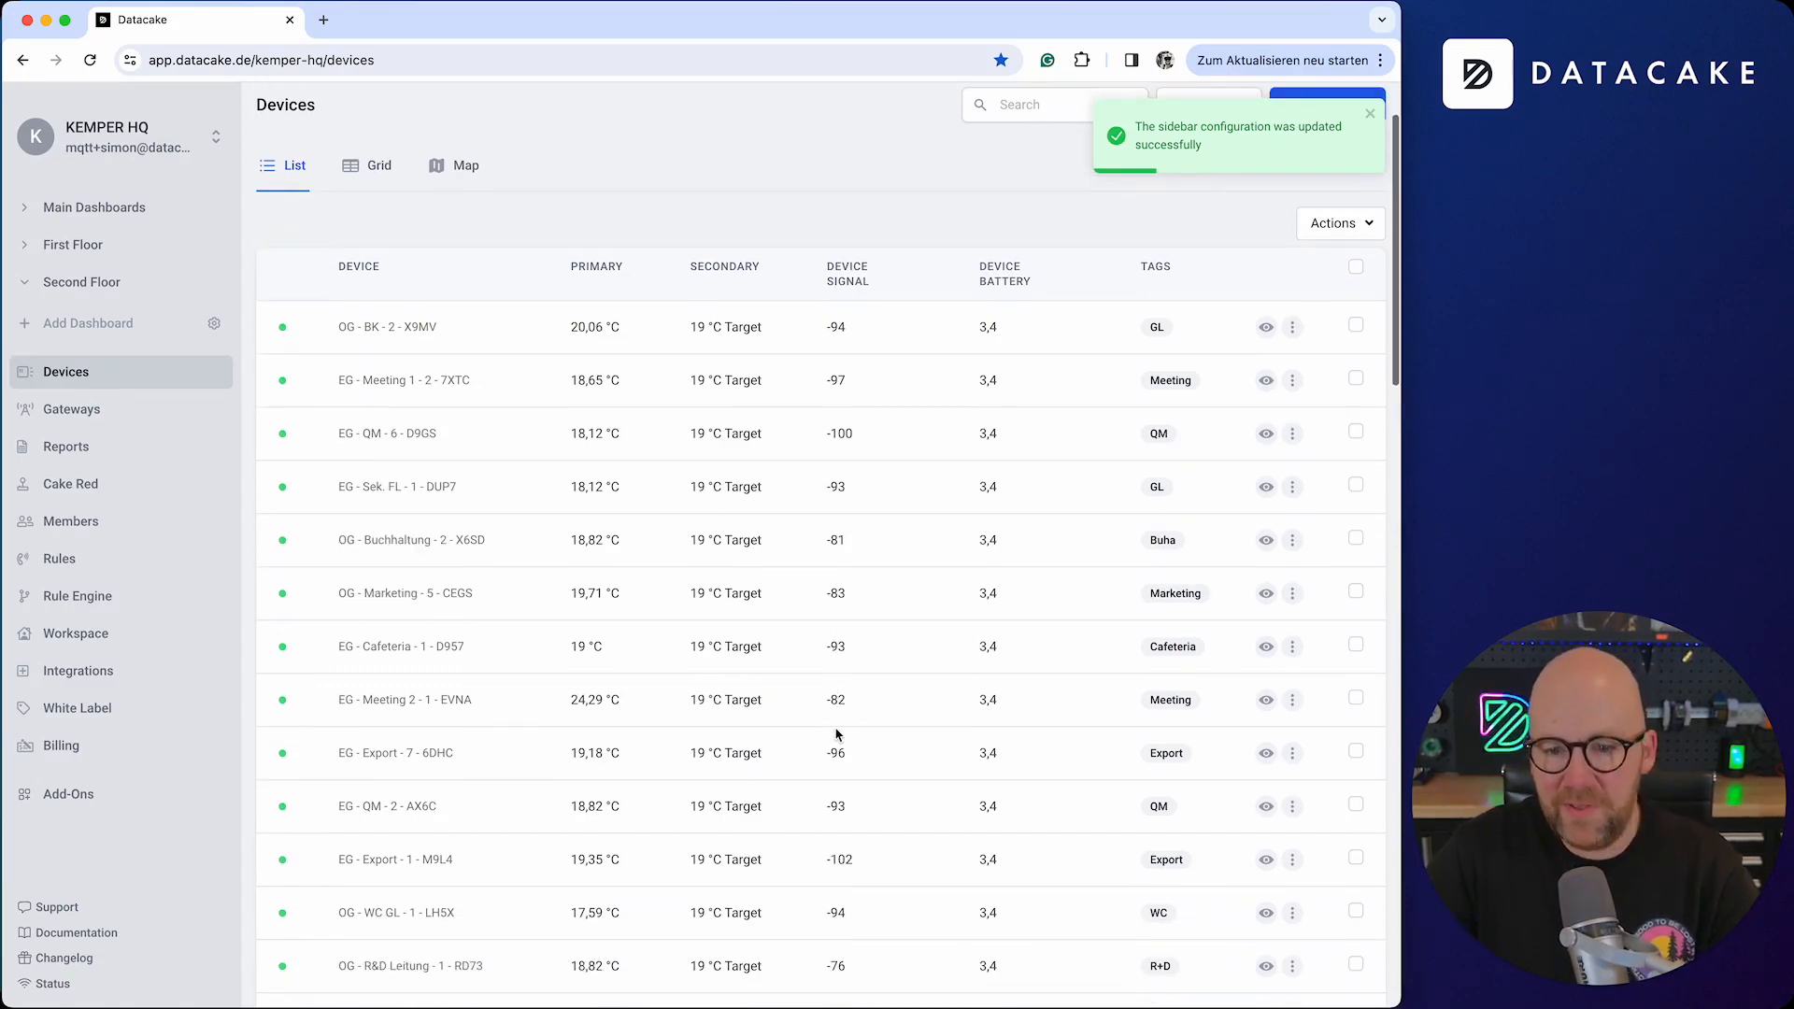
pyautogui.scroll(-10, 836, 727)
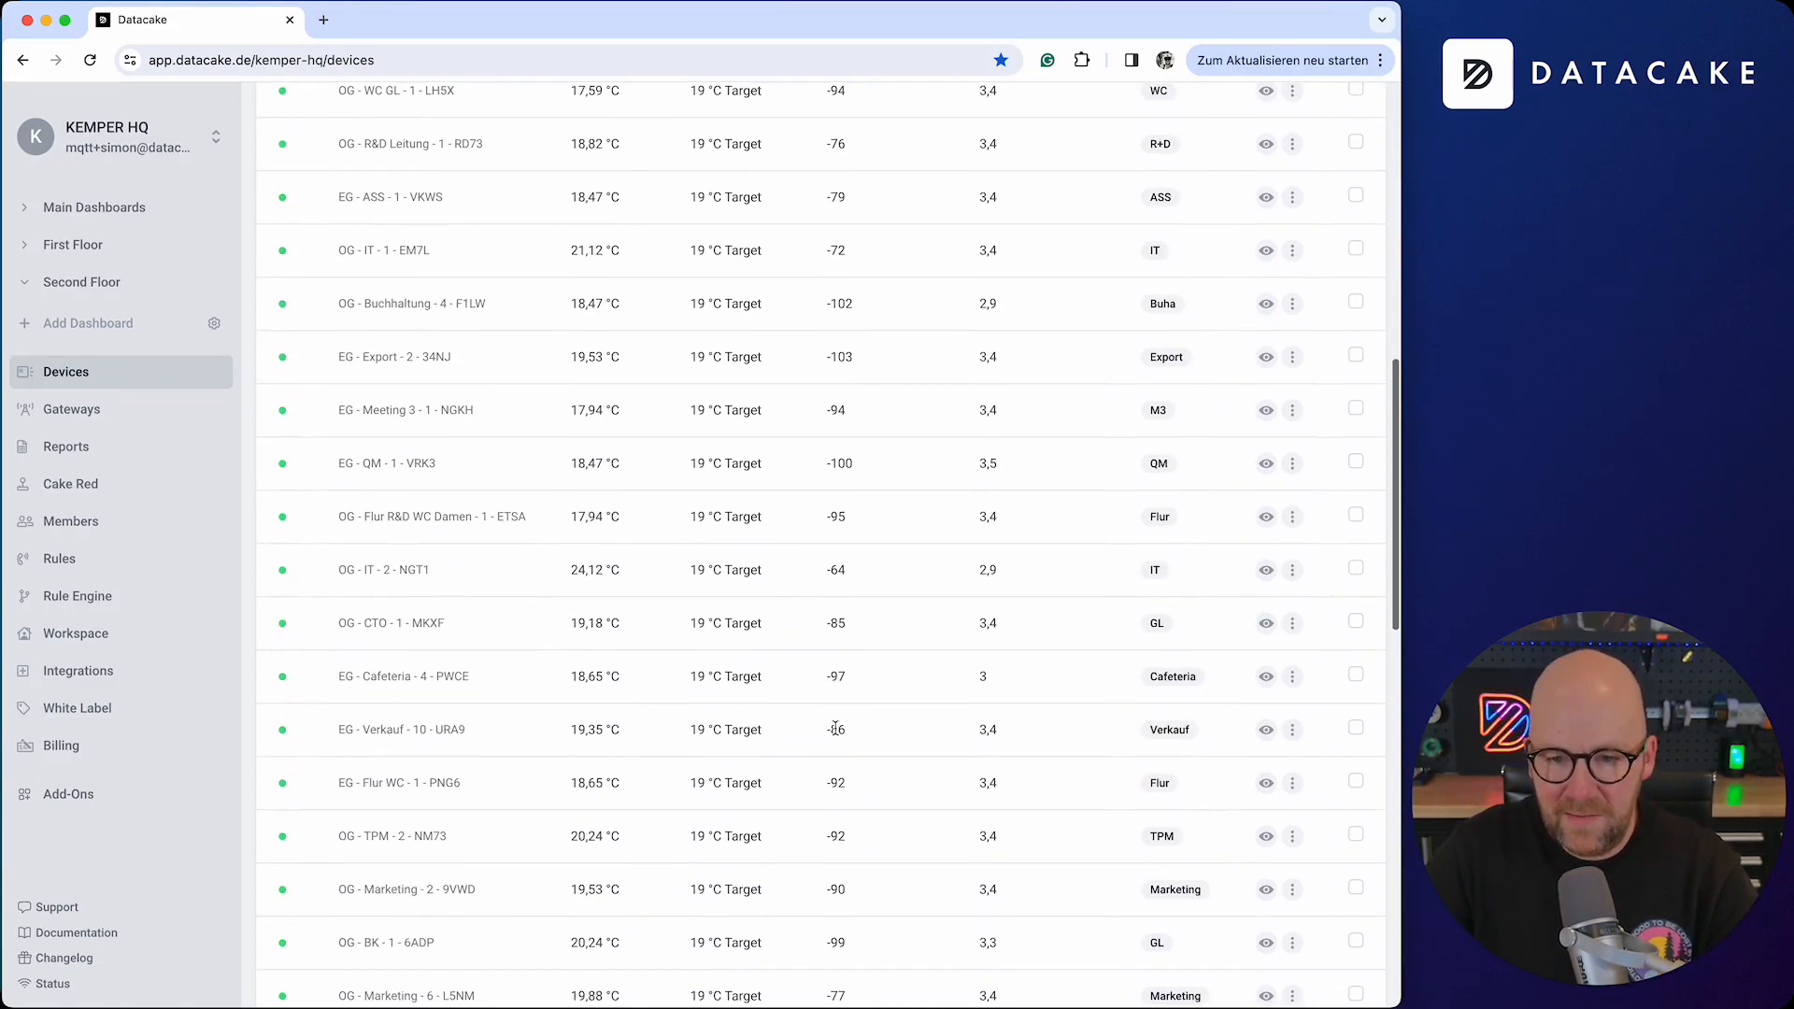
pyautogui.scroll(-10, 836, 728)
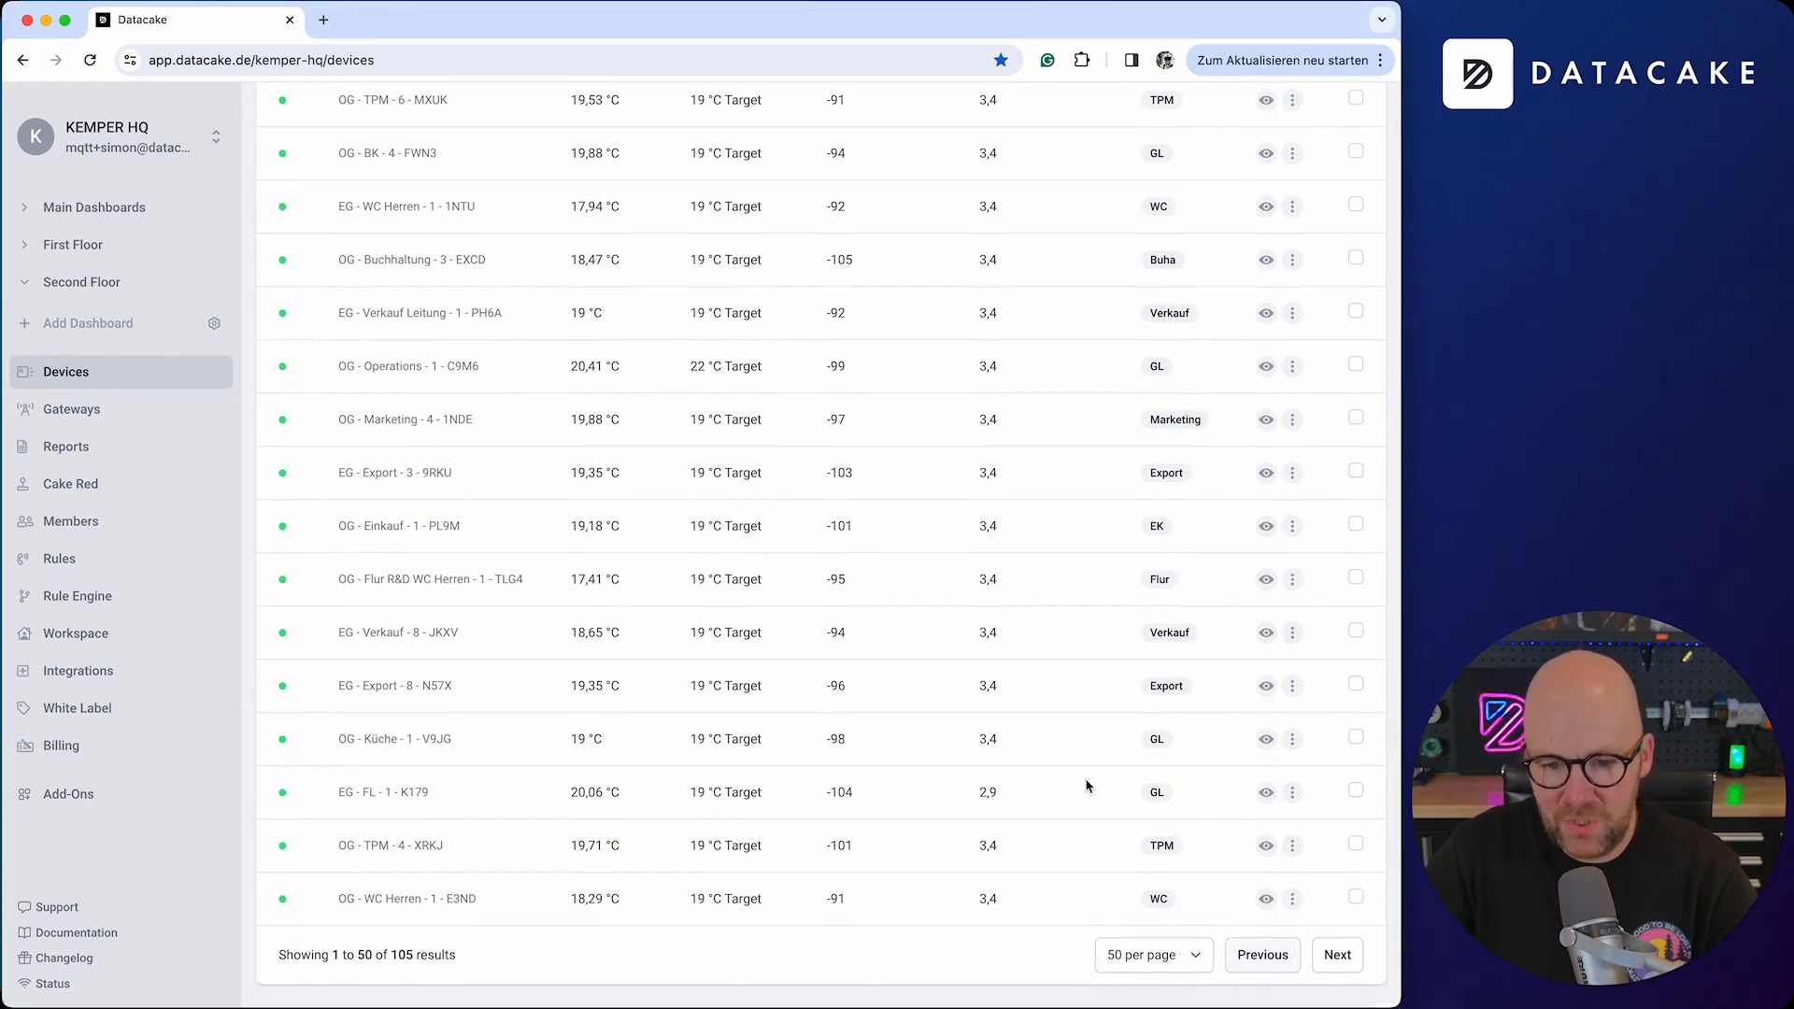
pyautogui.scroll(10, 1087, 787)
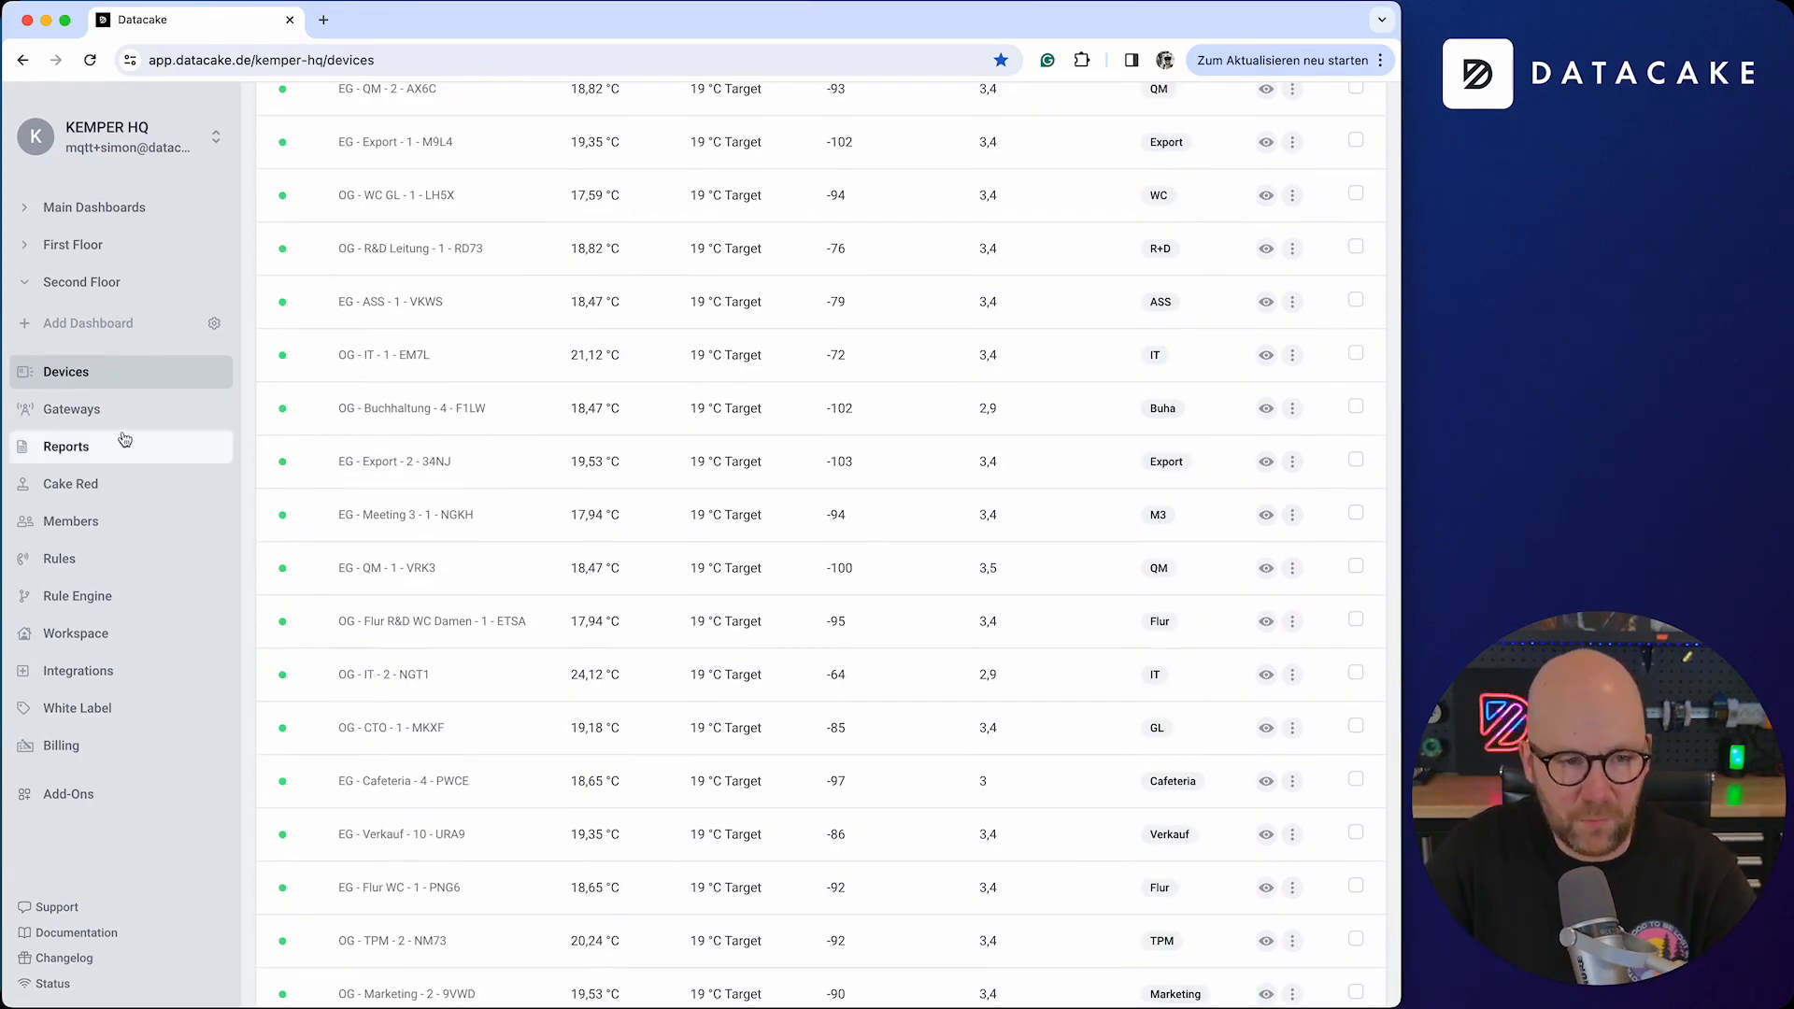
pyautogui.click(110, 338)
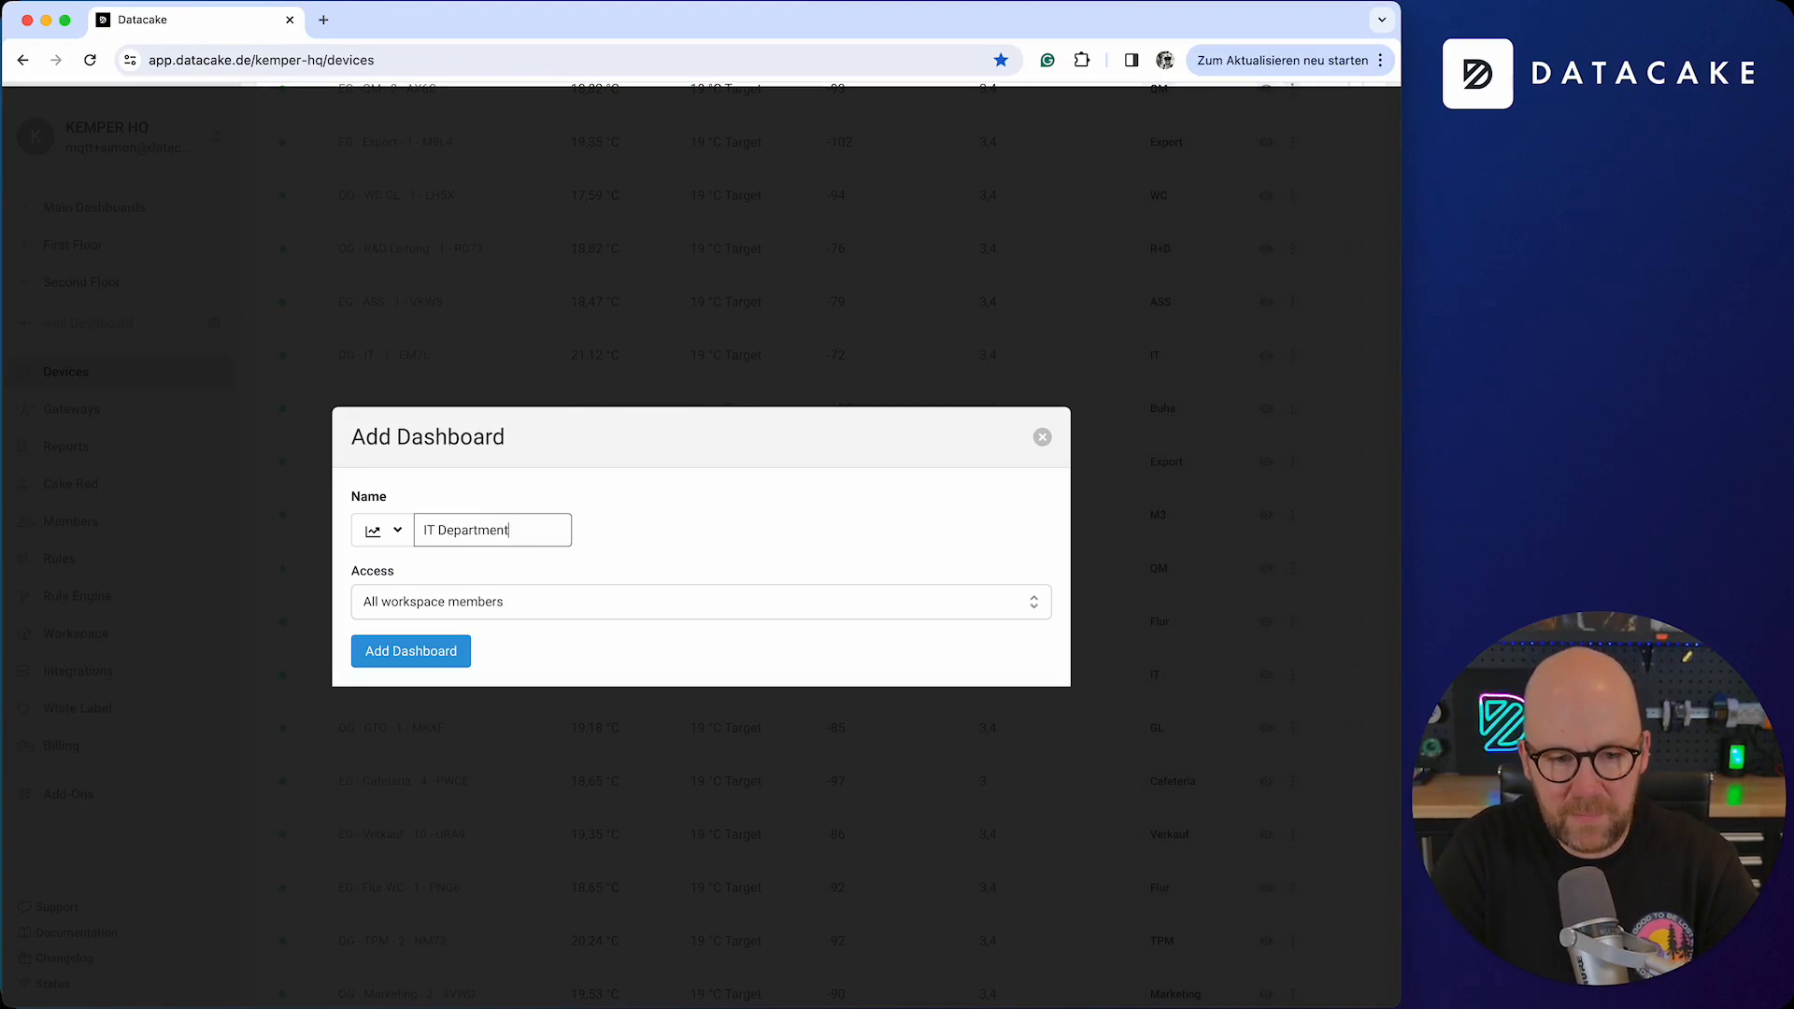
pyautogui.click(440, 654)
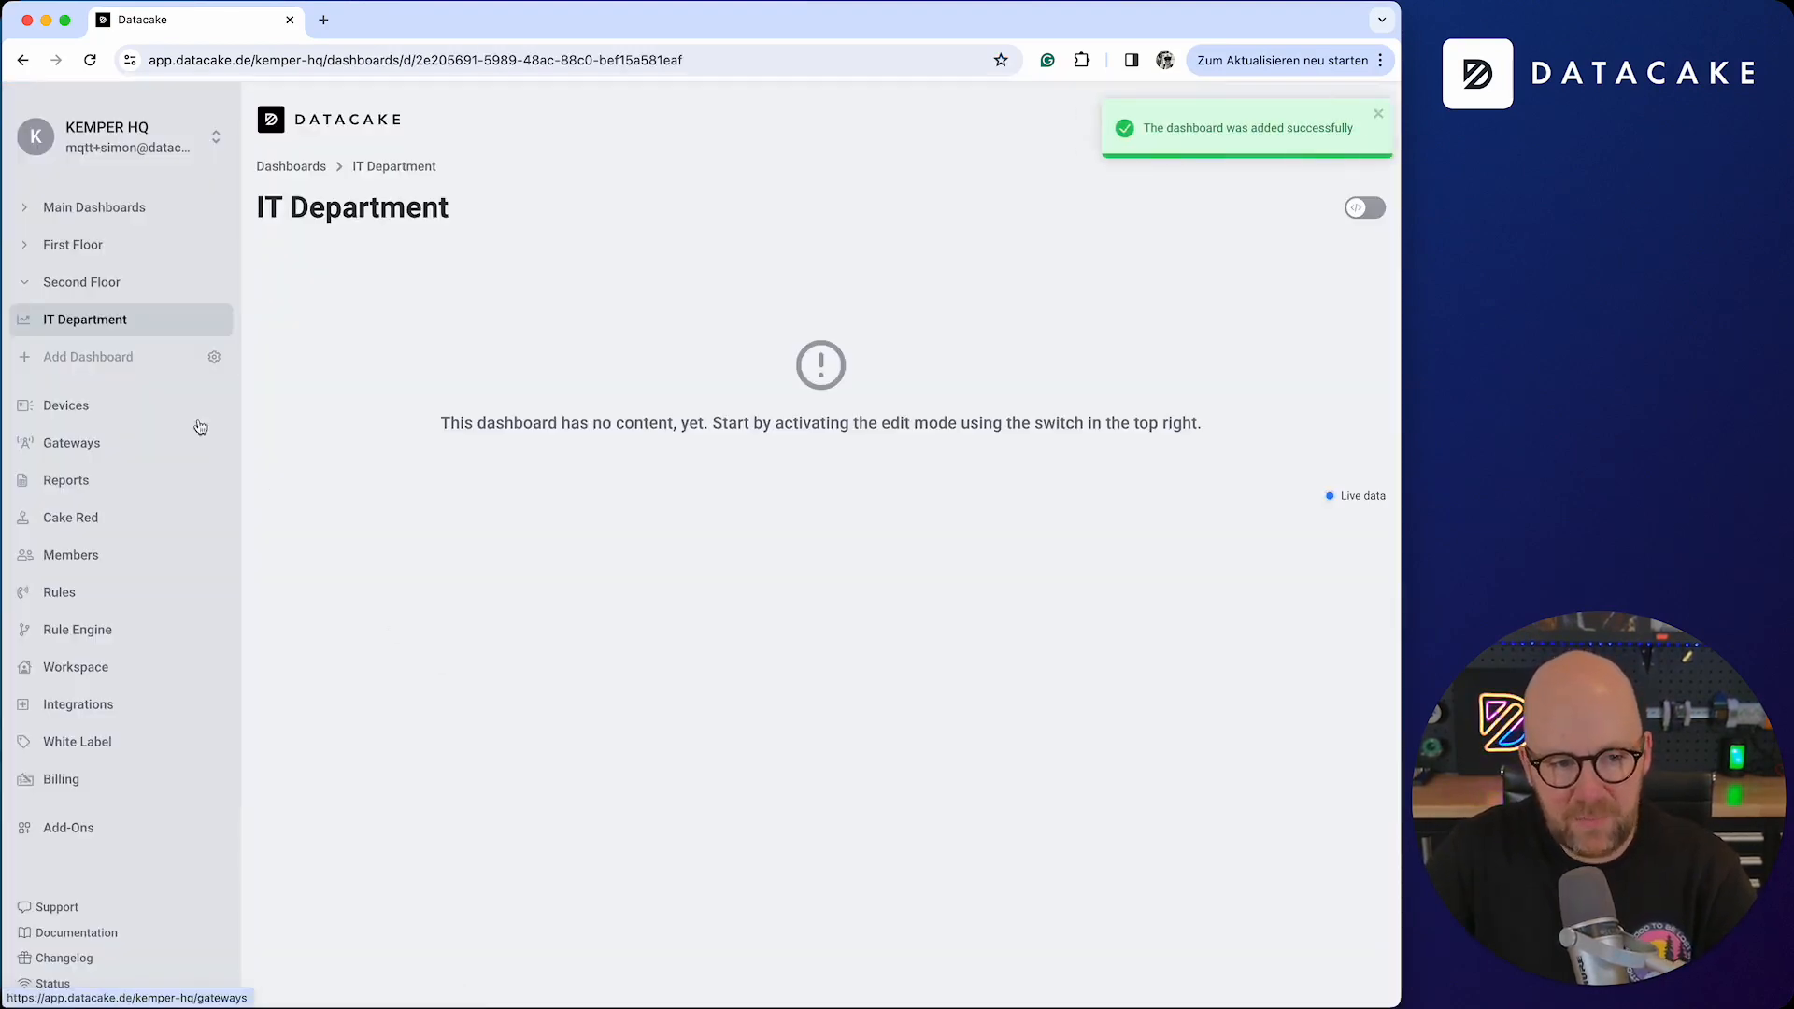
# Step: Start editing the IT Department dashboard and add a table widget filtered to devices tagged IT
pyautogui.click(1367, 207)
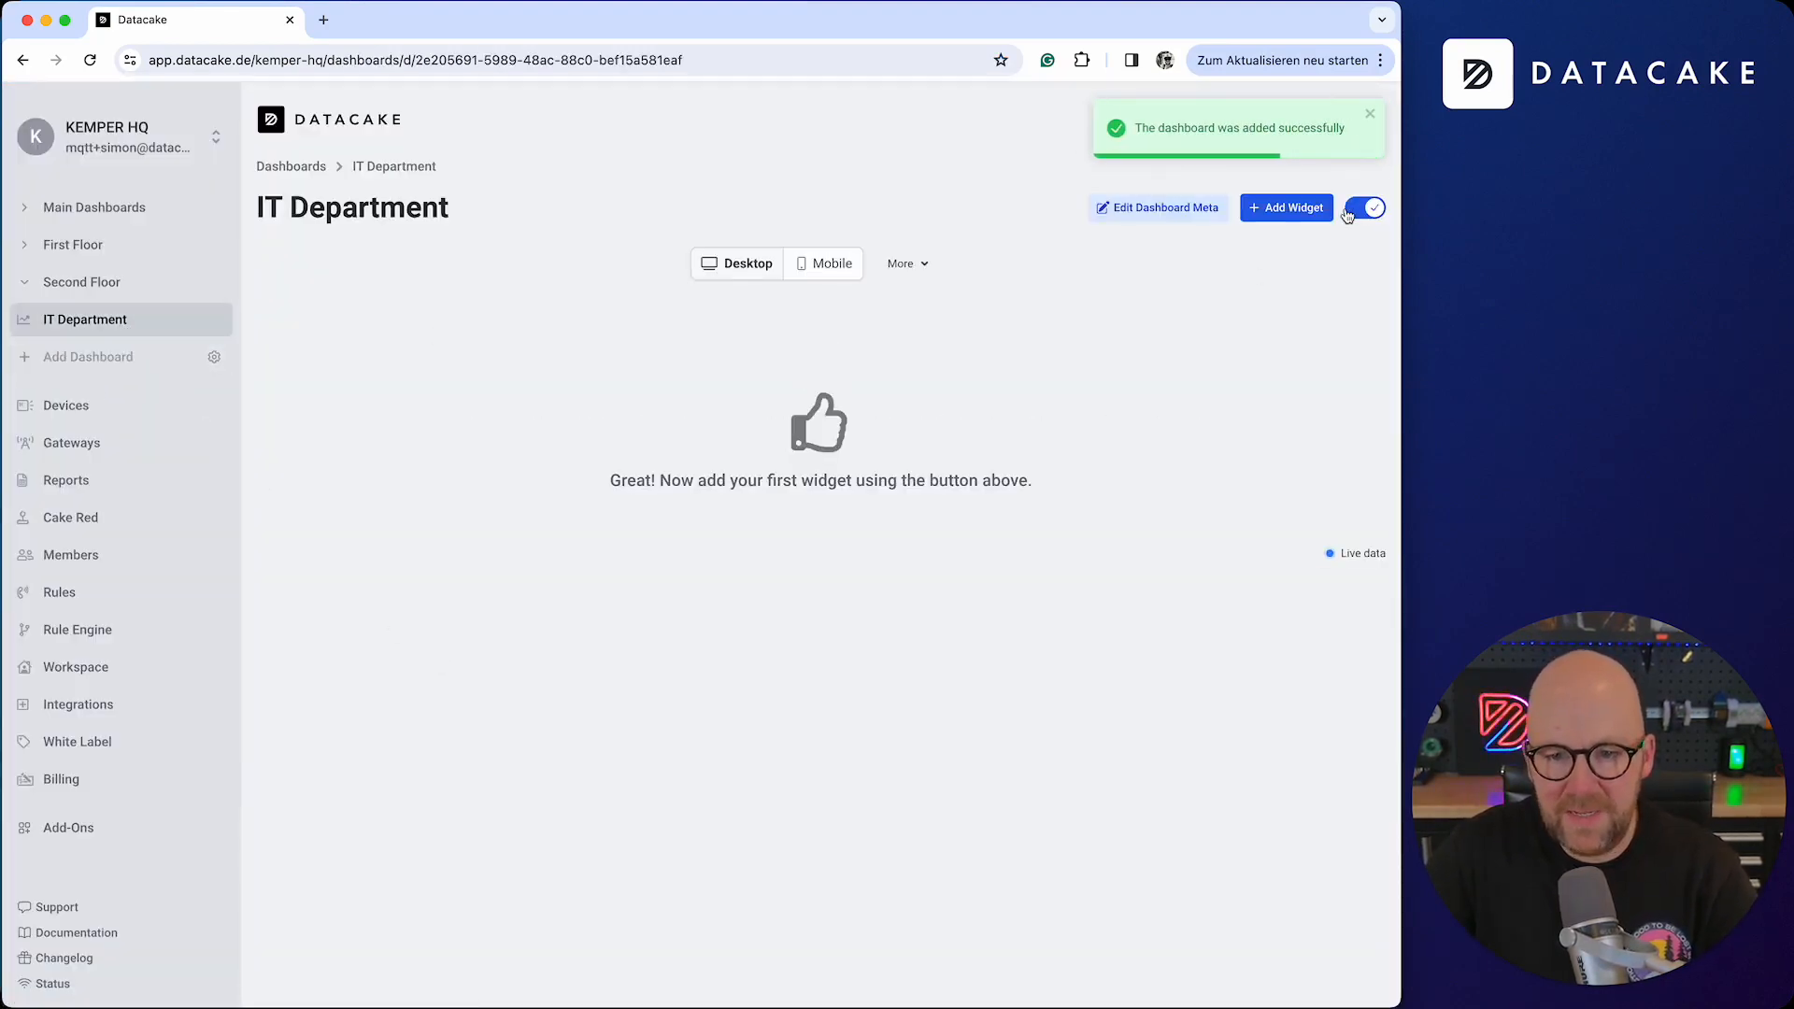
pyautogui.click(1287, 208)
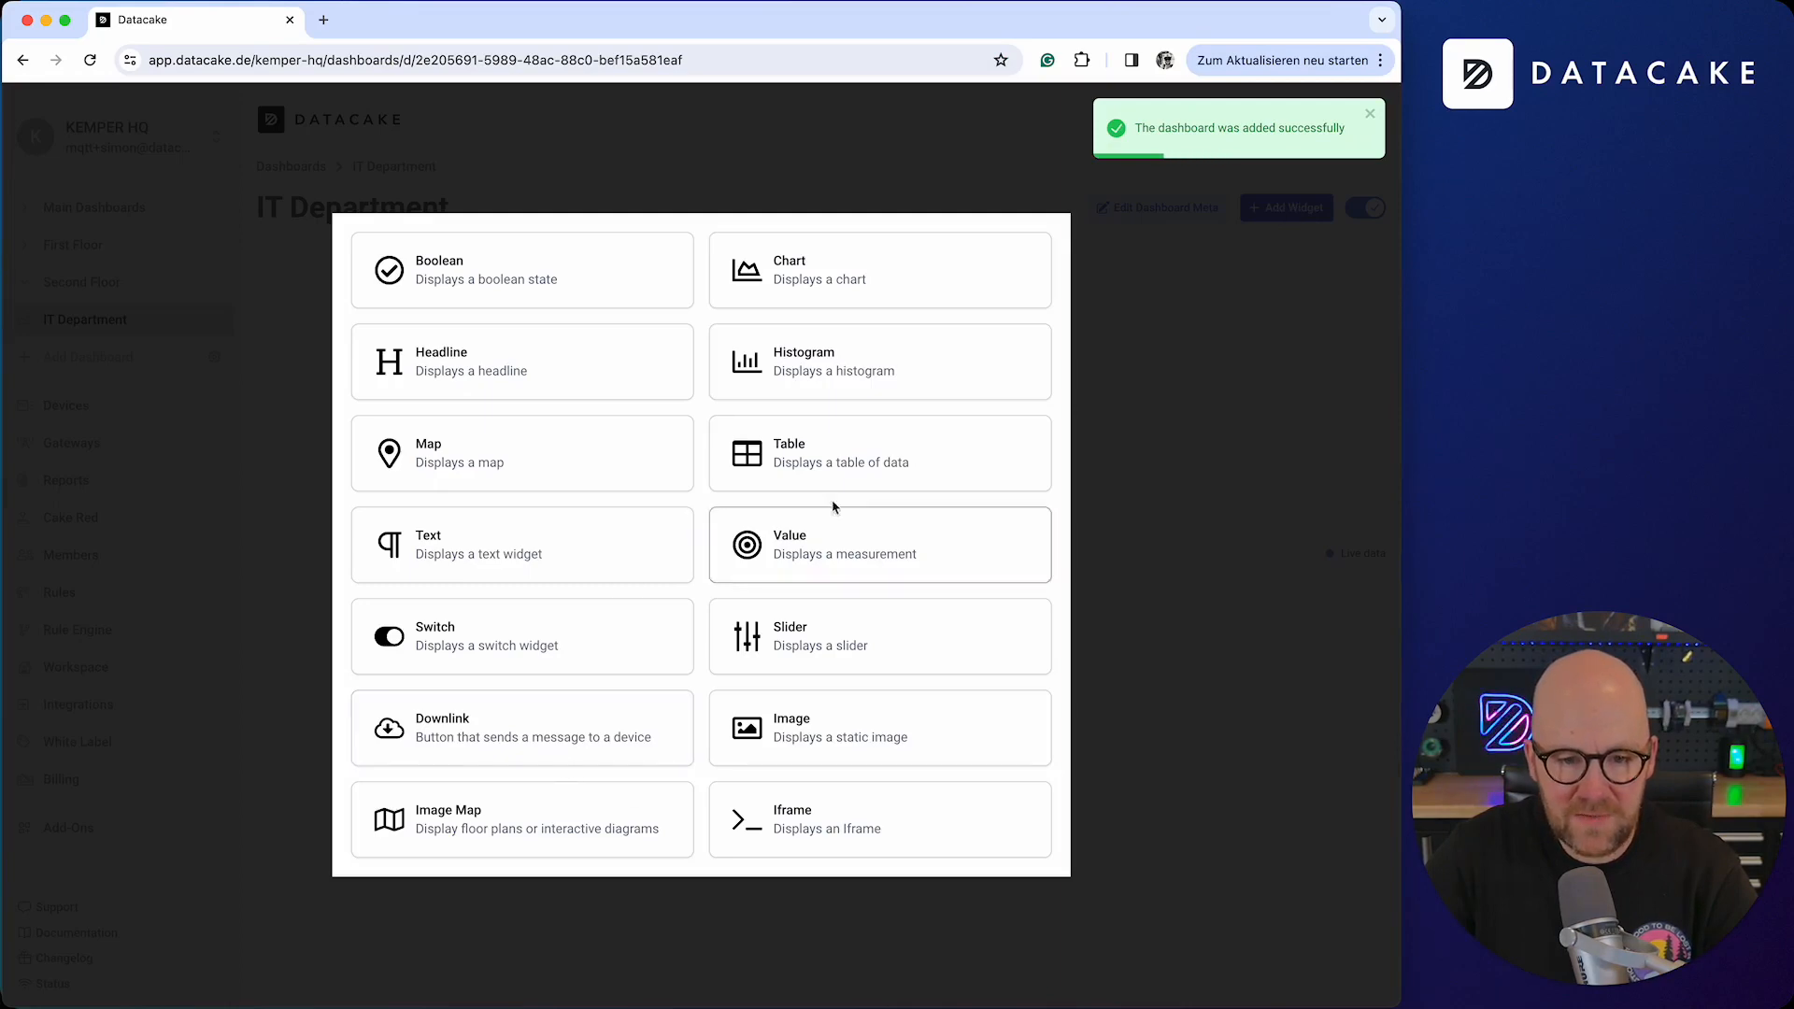
pyautogui.click(836, 475)
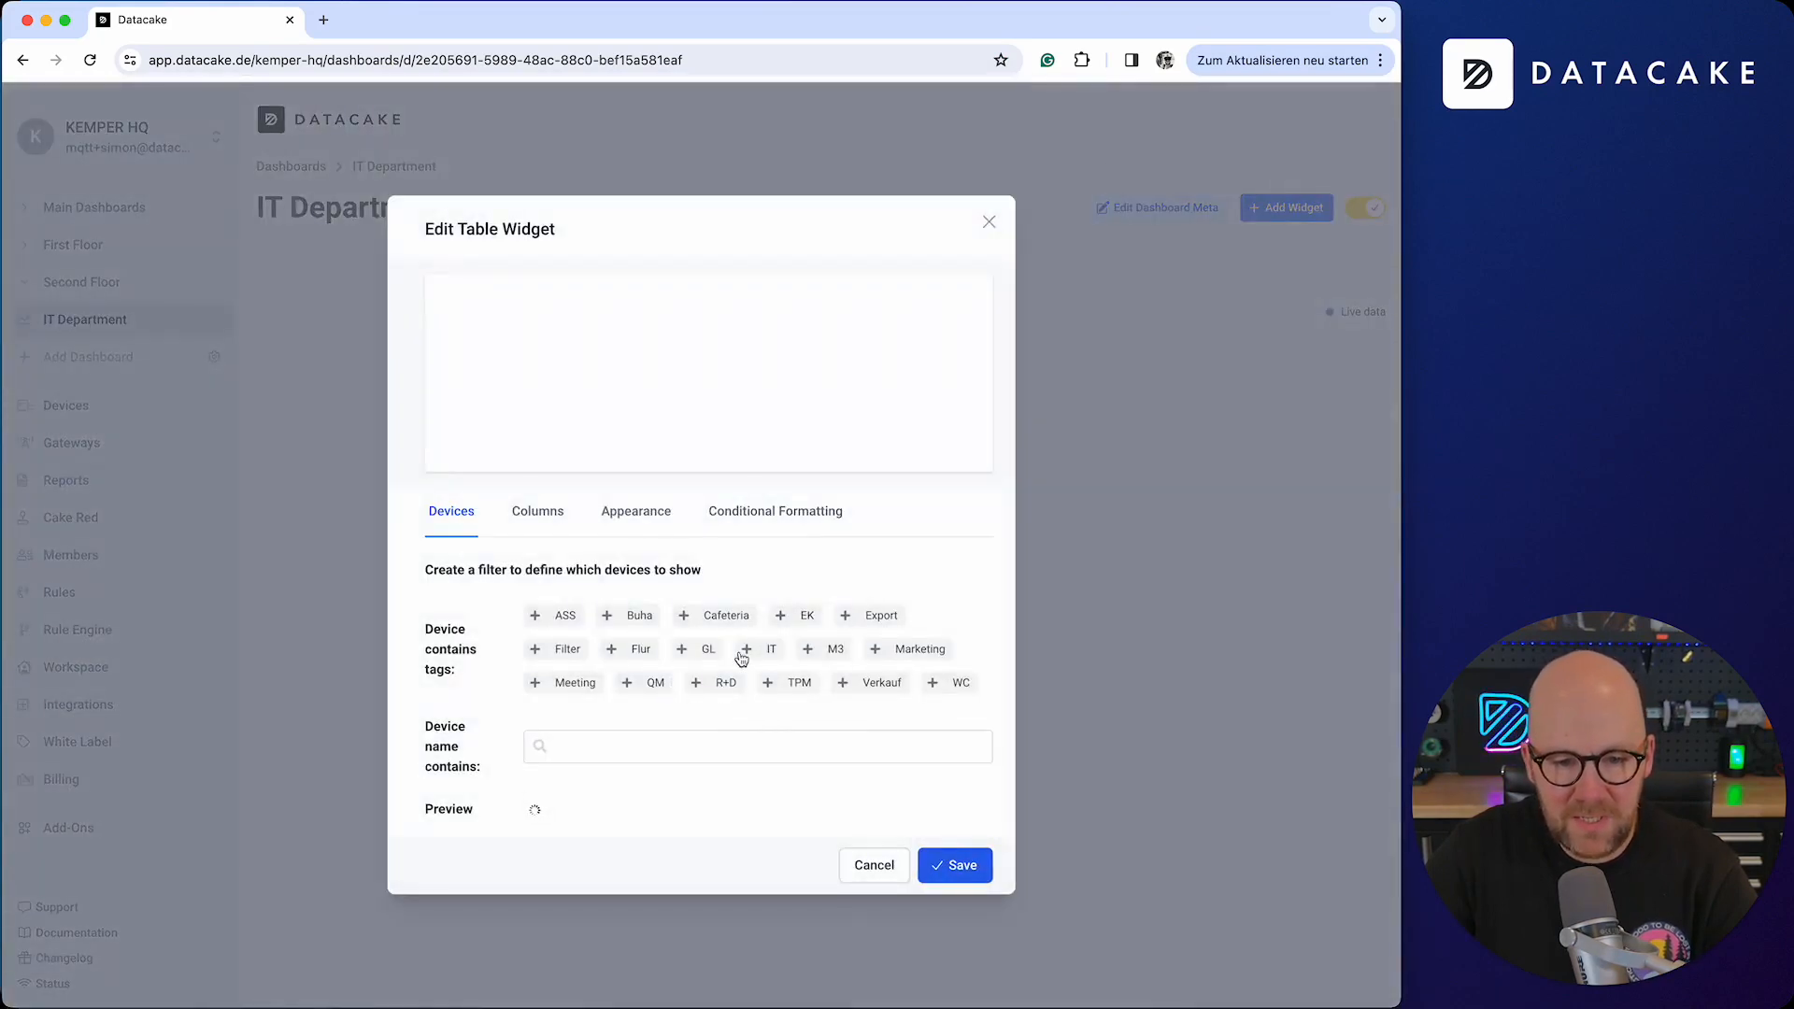
# Step: Add three columns to the IT Department table, keeping the first as the linked device name
pyautogui.click(537, 482)
pyautogui.click(486, 633)
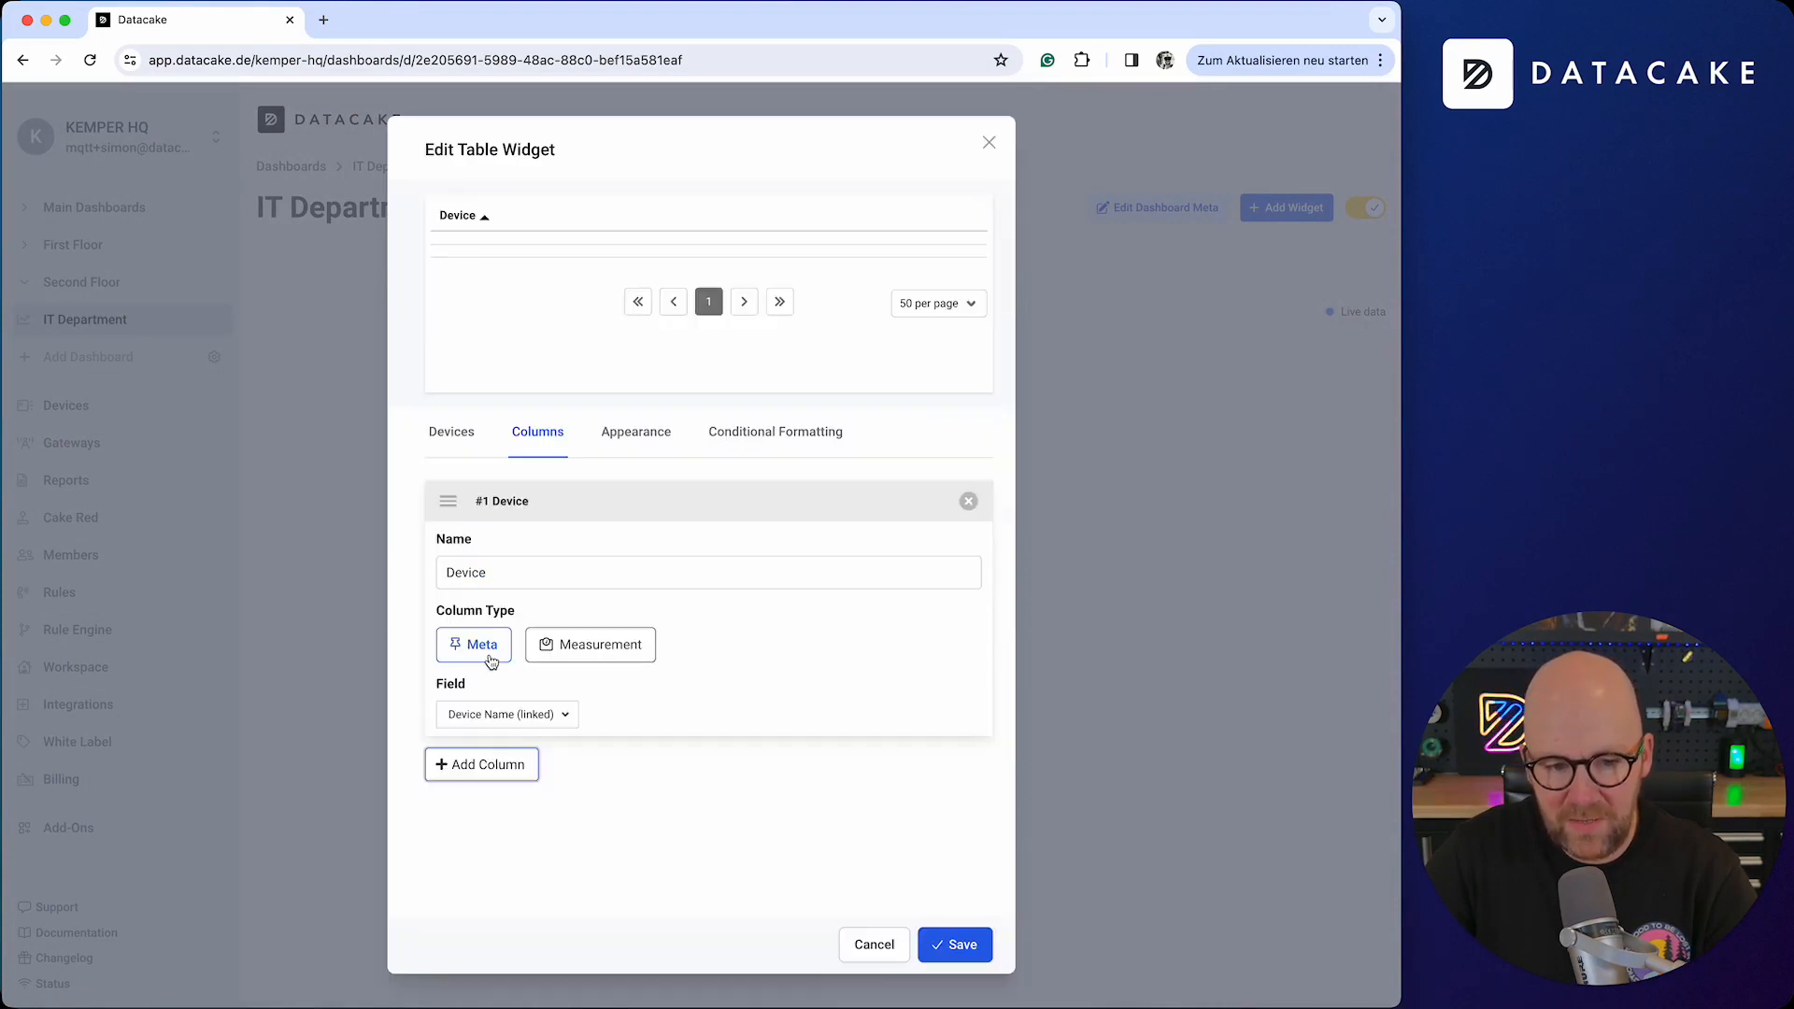
pyautogui.click(503, 771)
pyautogui.scroll(-3, 722, 935)
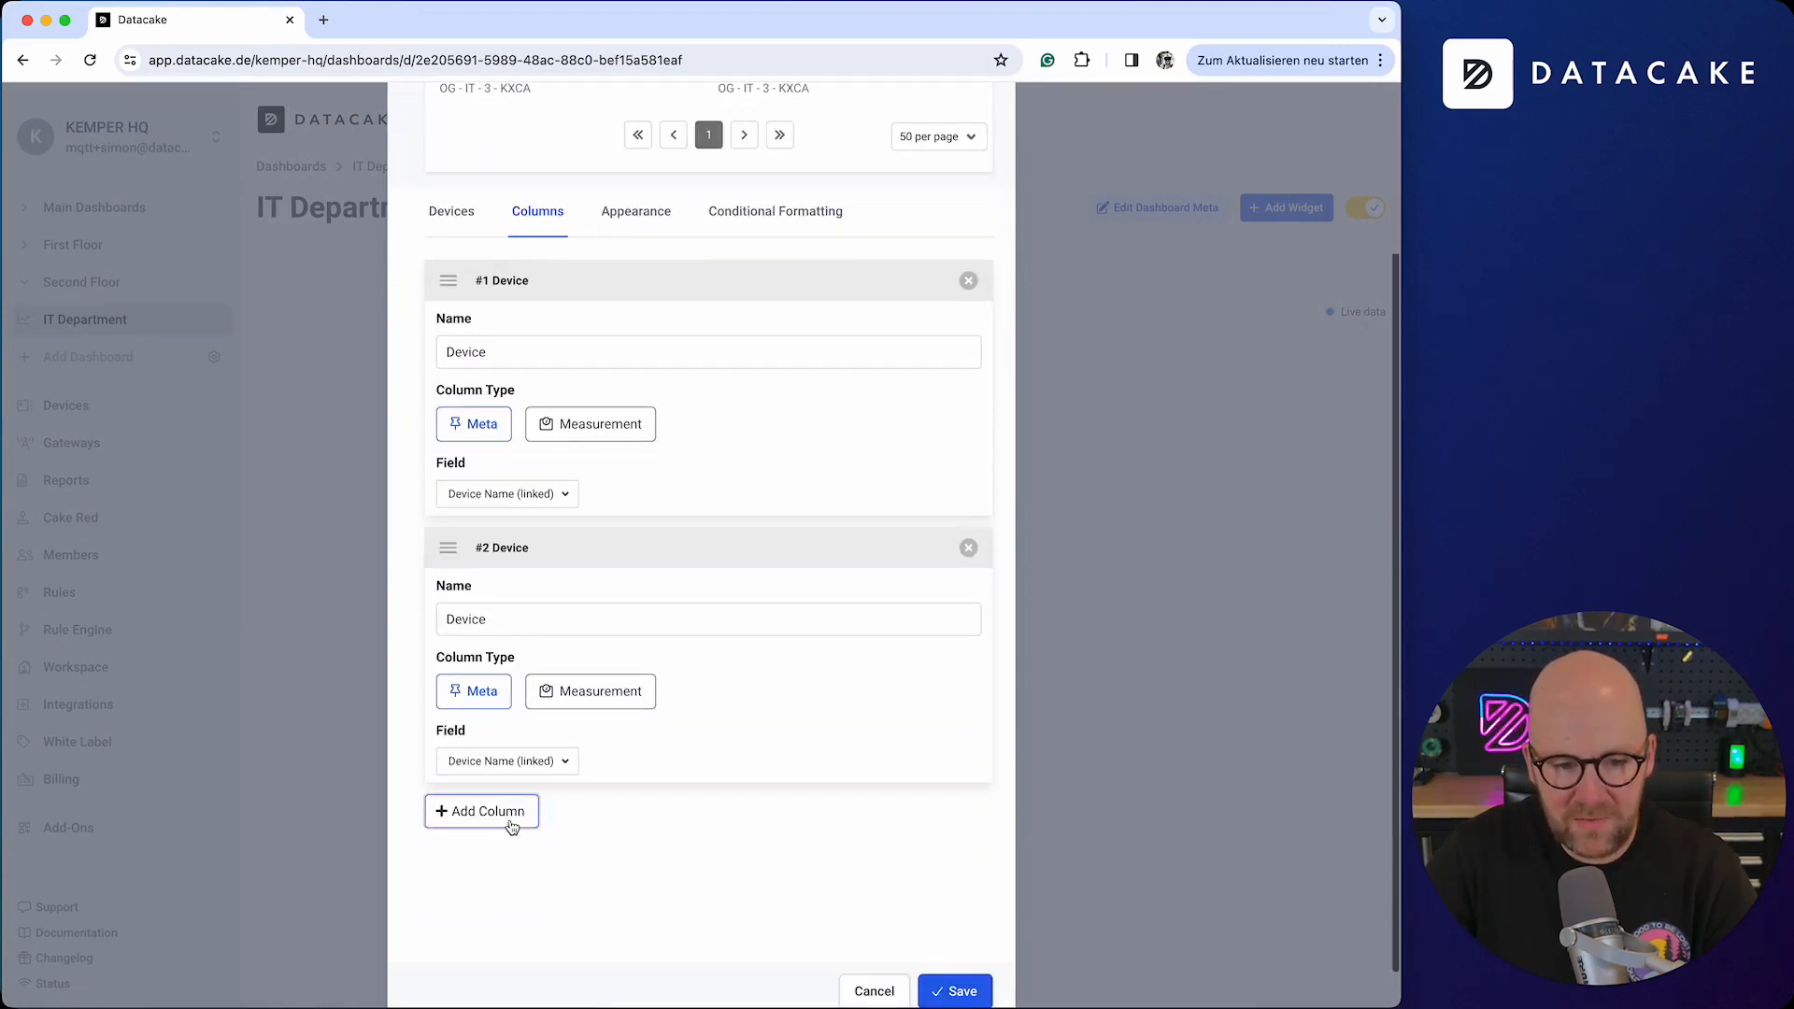
pyautogui.click(504, 924)
# Step: Make the IT Department table's second column a measurement column showing the Sensor Temperature field
pyautogui.click(601, 705)
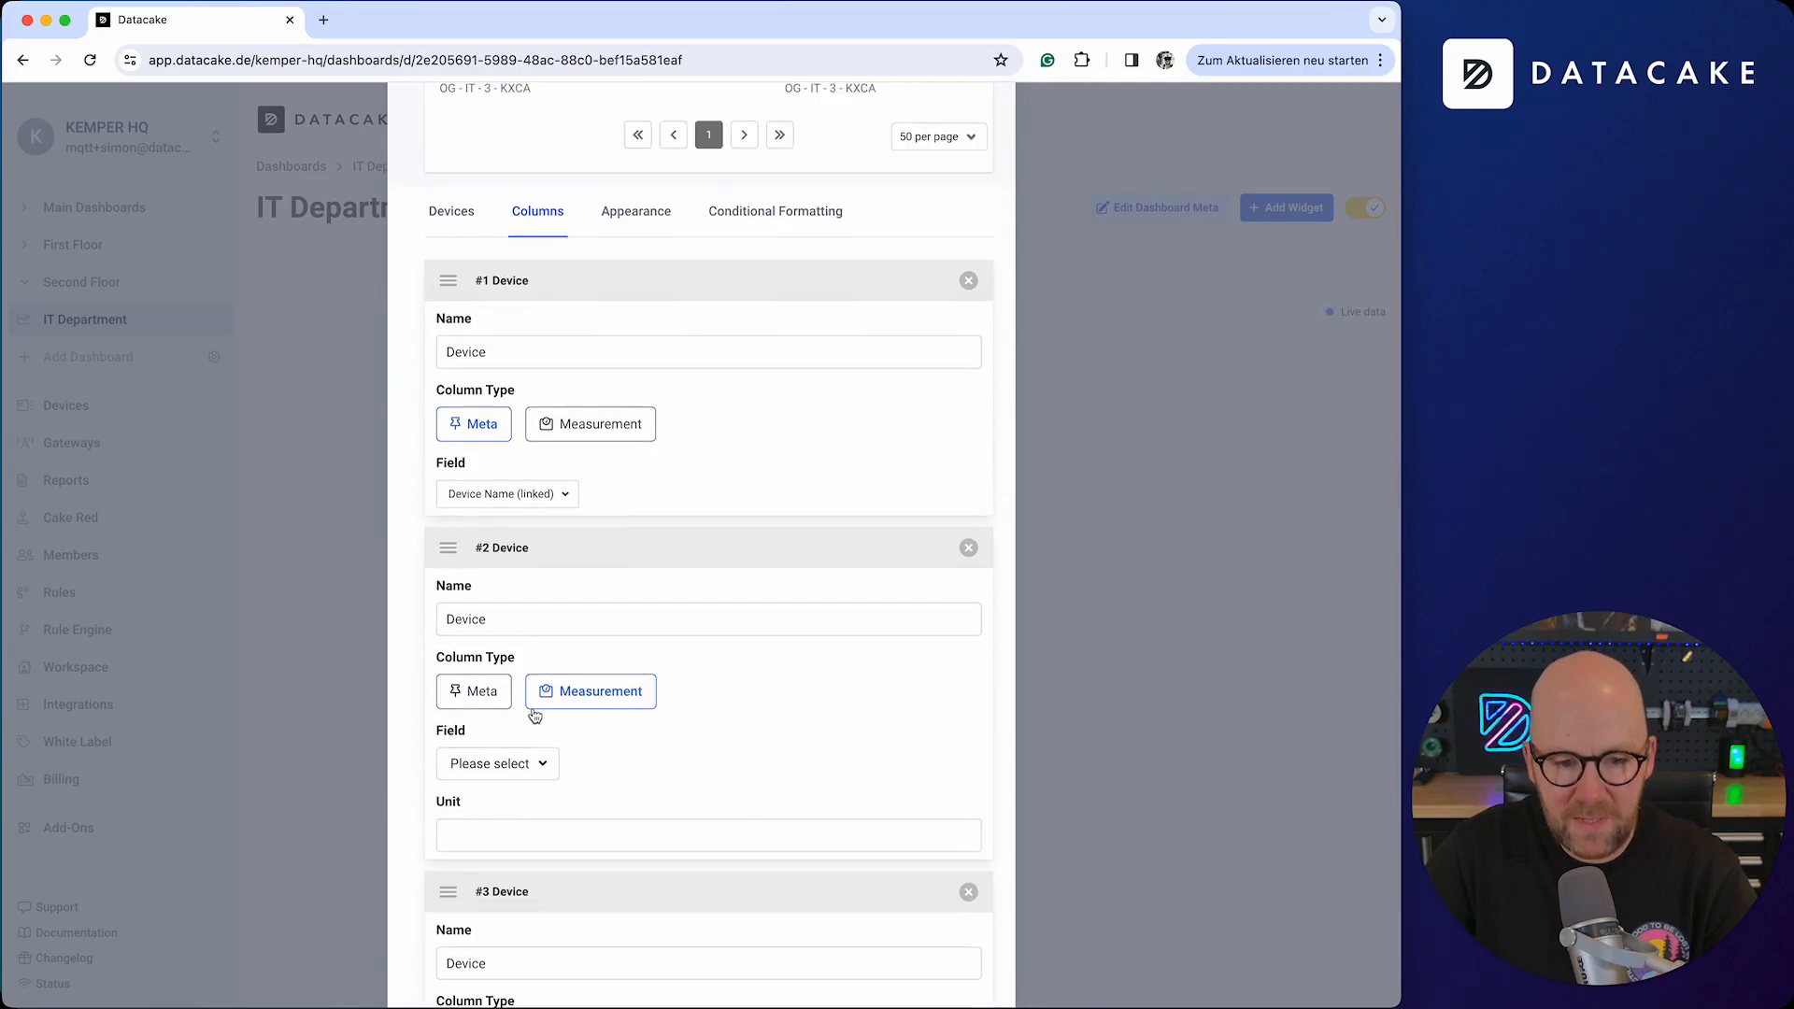
pyautogui.click(536, 762)
pyautogui.scroll(-6, 660, 893)
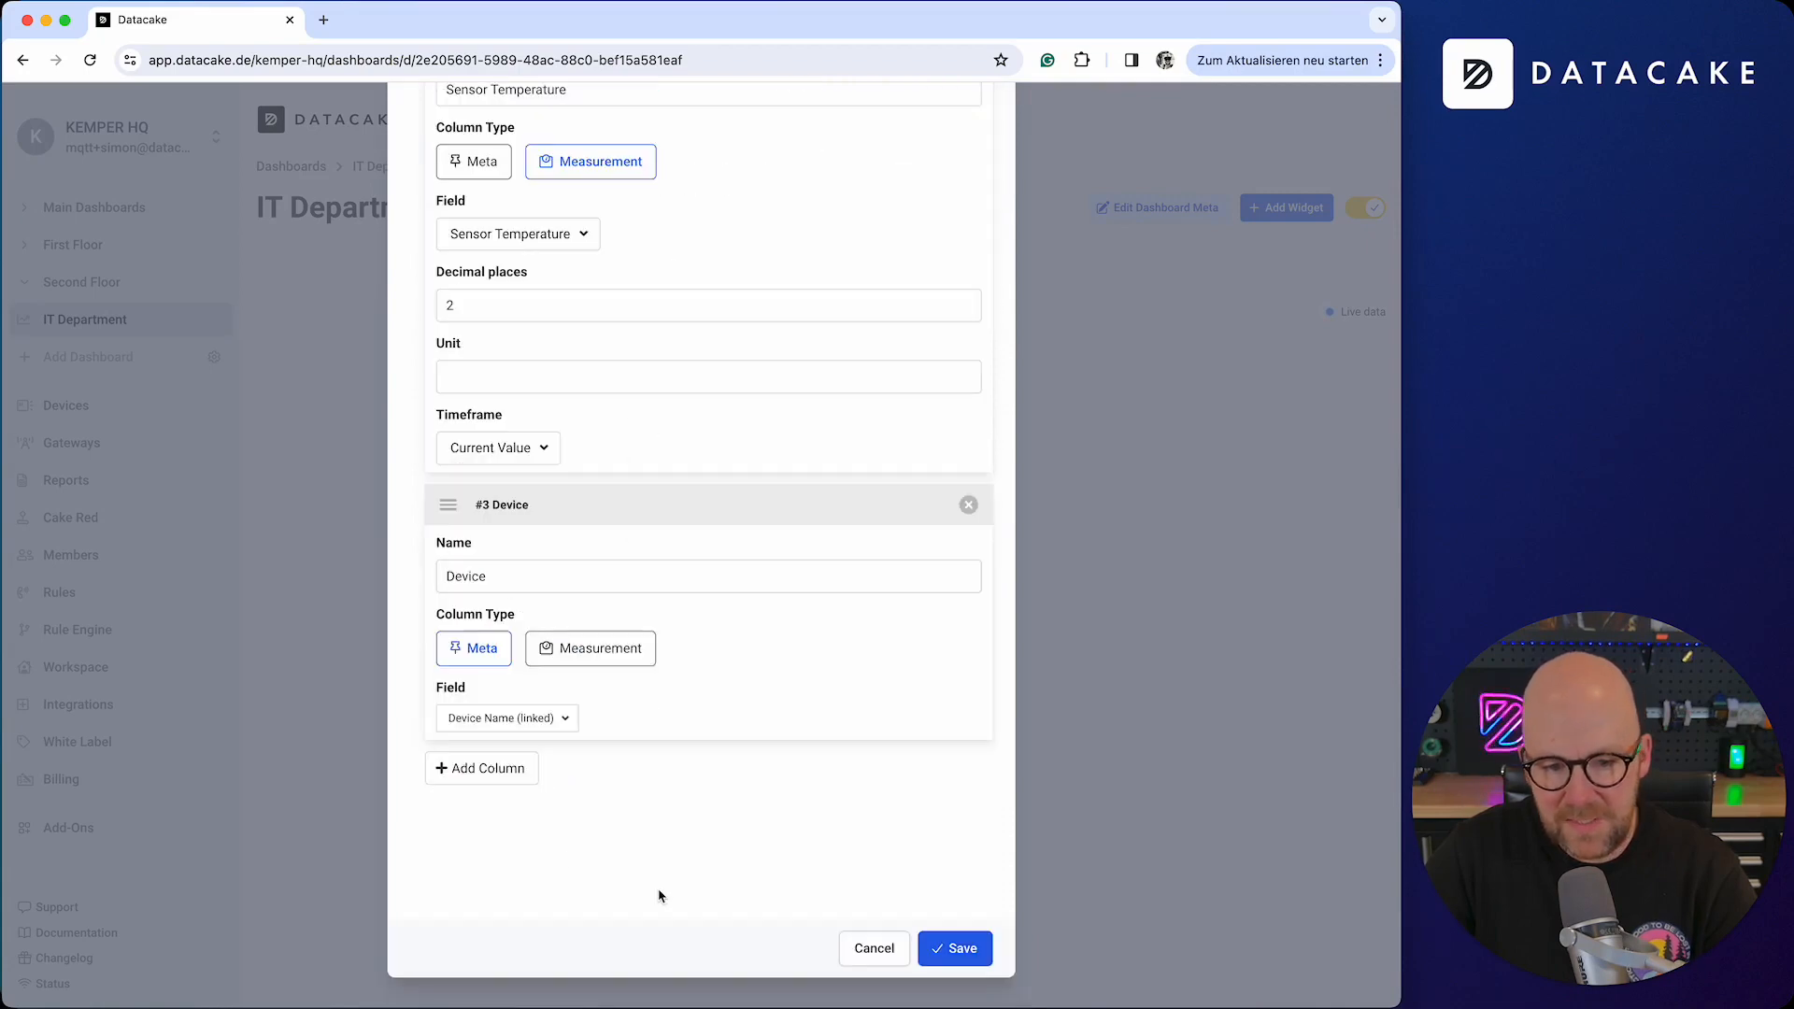
# Step: Make the IT Department table's third column a measurement column showing the Relative Humidity field and save the widget
pyautogui.click(613, 662)
pyautogui.click(521, 669)
pyautogui.scroll(-6, 589, 865)
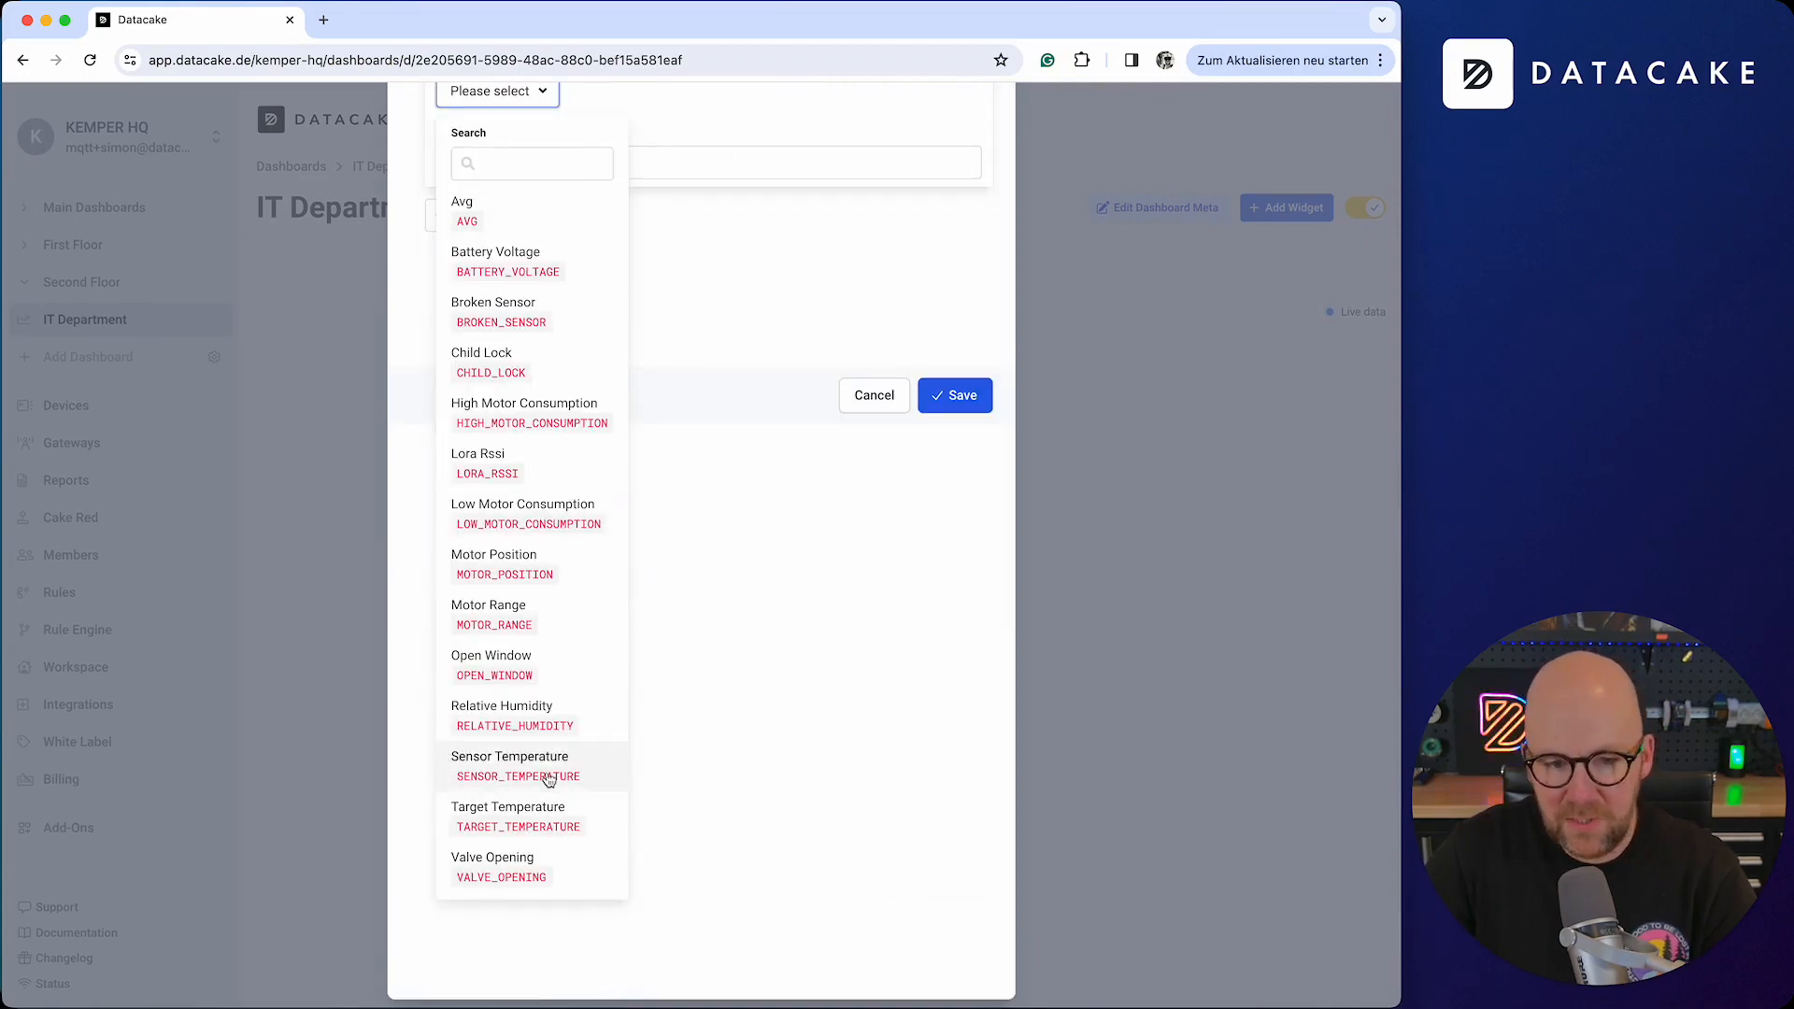
pyautogui.click(524, 715)
pyautogui.click(956, 950)
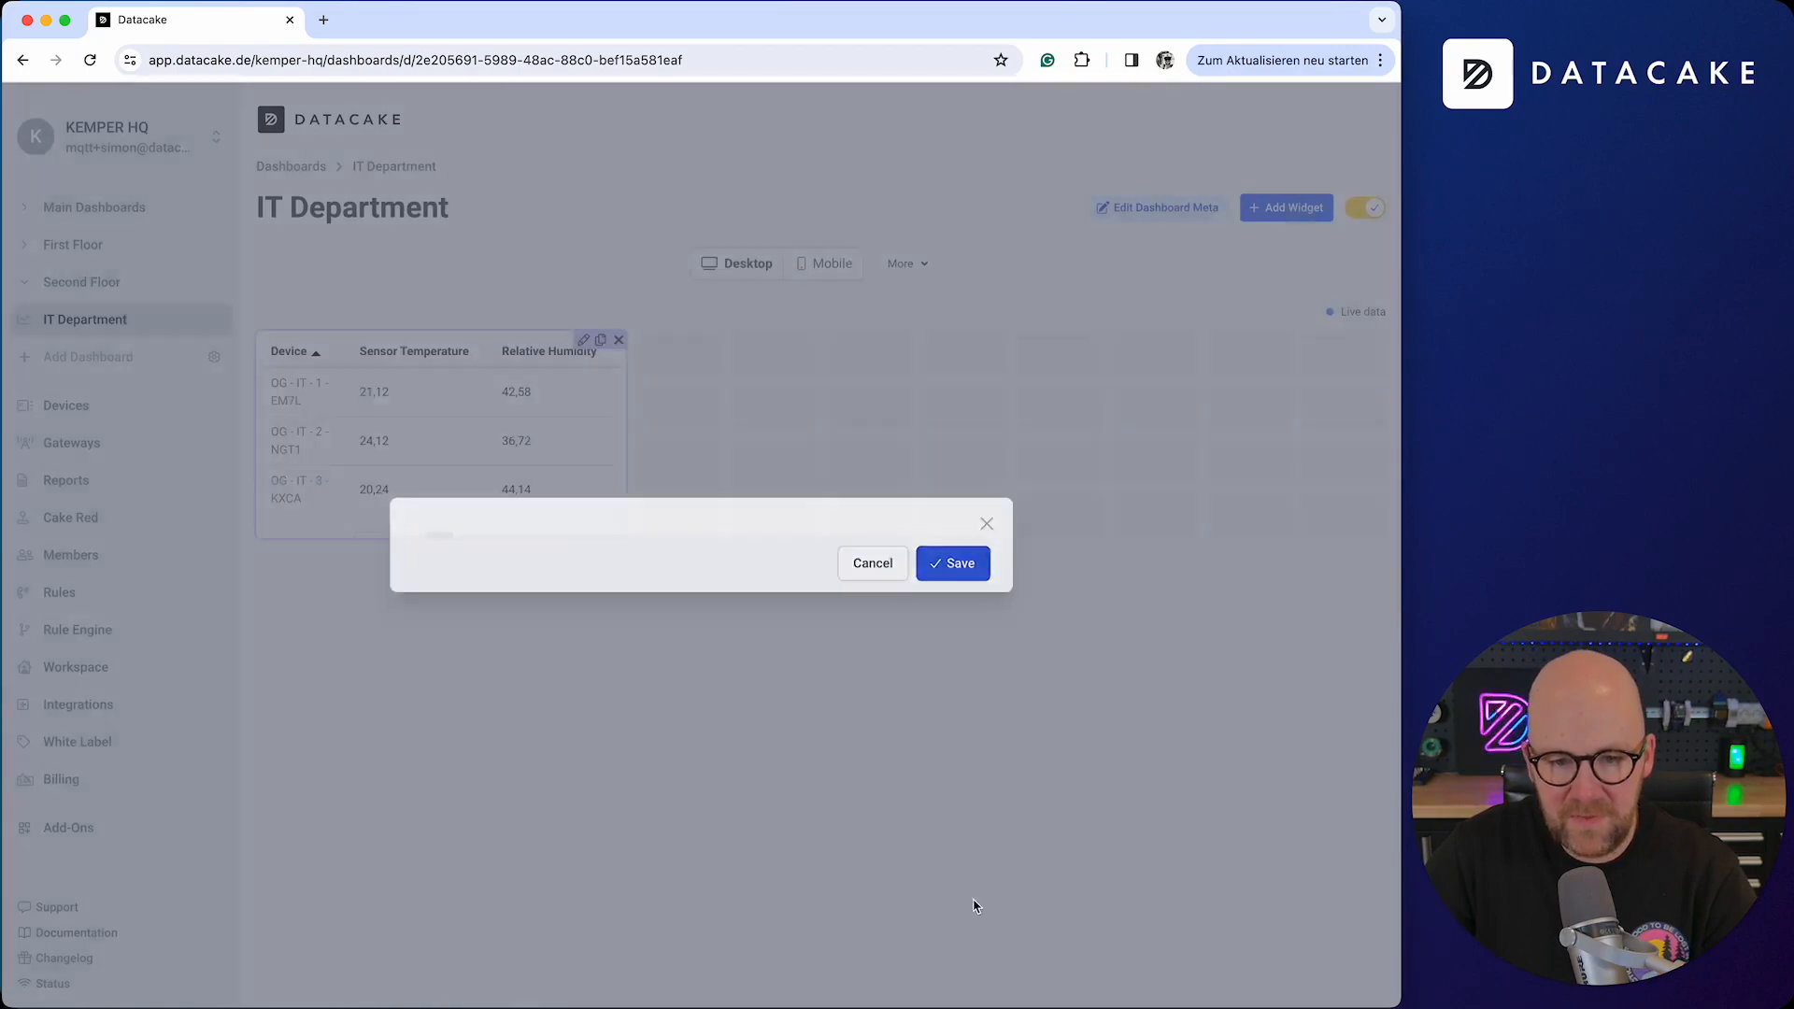
# Step: Stretch the IT Department table widget across the full dashboard width and hide its background
pyautogui.moveTo(635, 542); pyautogui.dragTo(1383, 757)
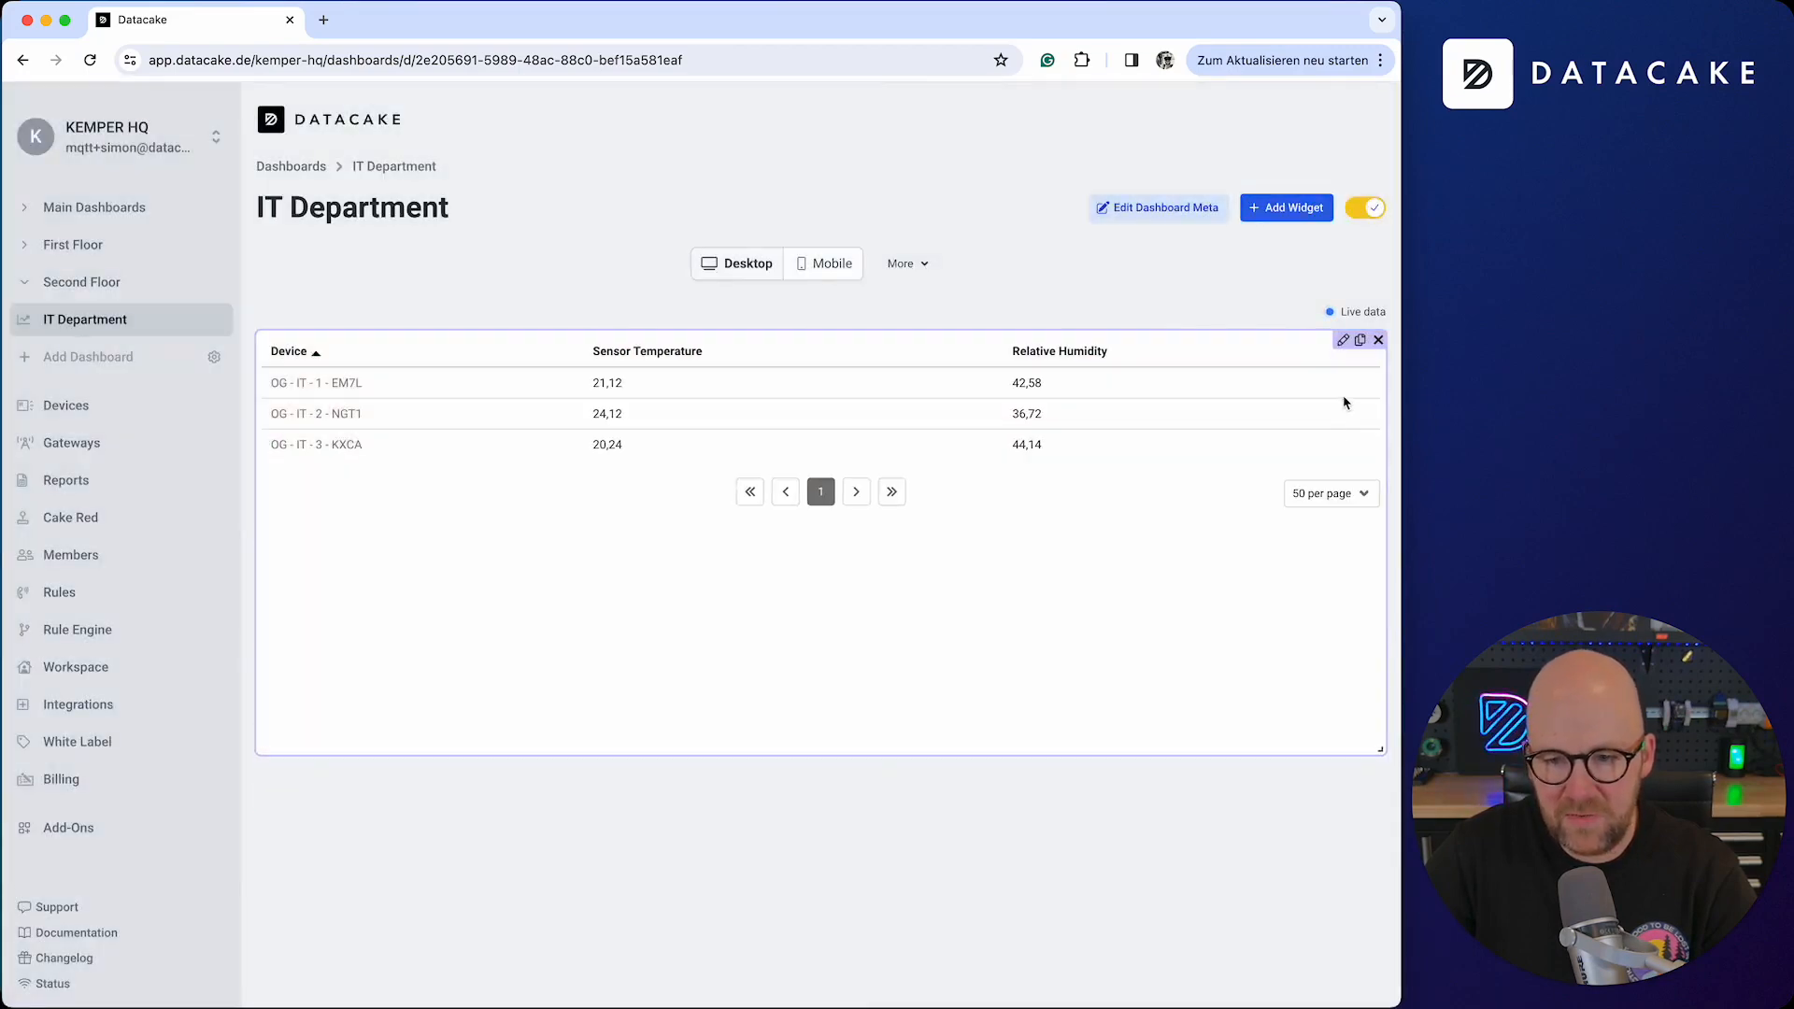
pyautogui.click(1343, 342)
pyautogui.click(634, 520)
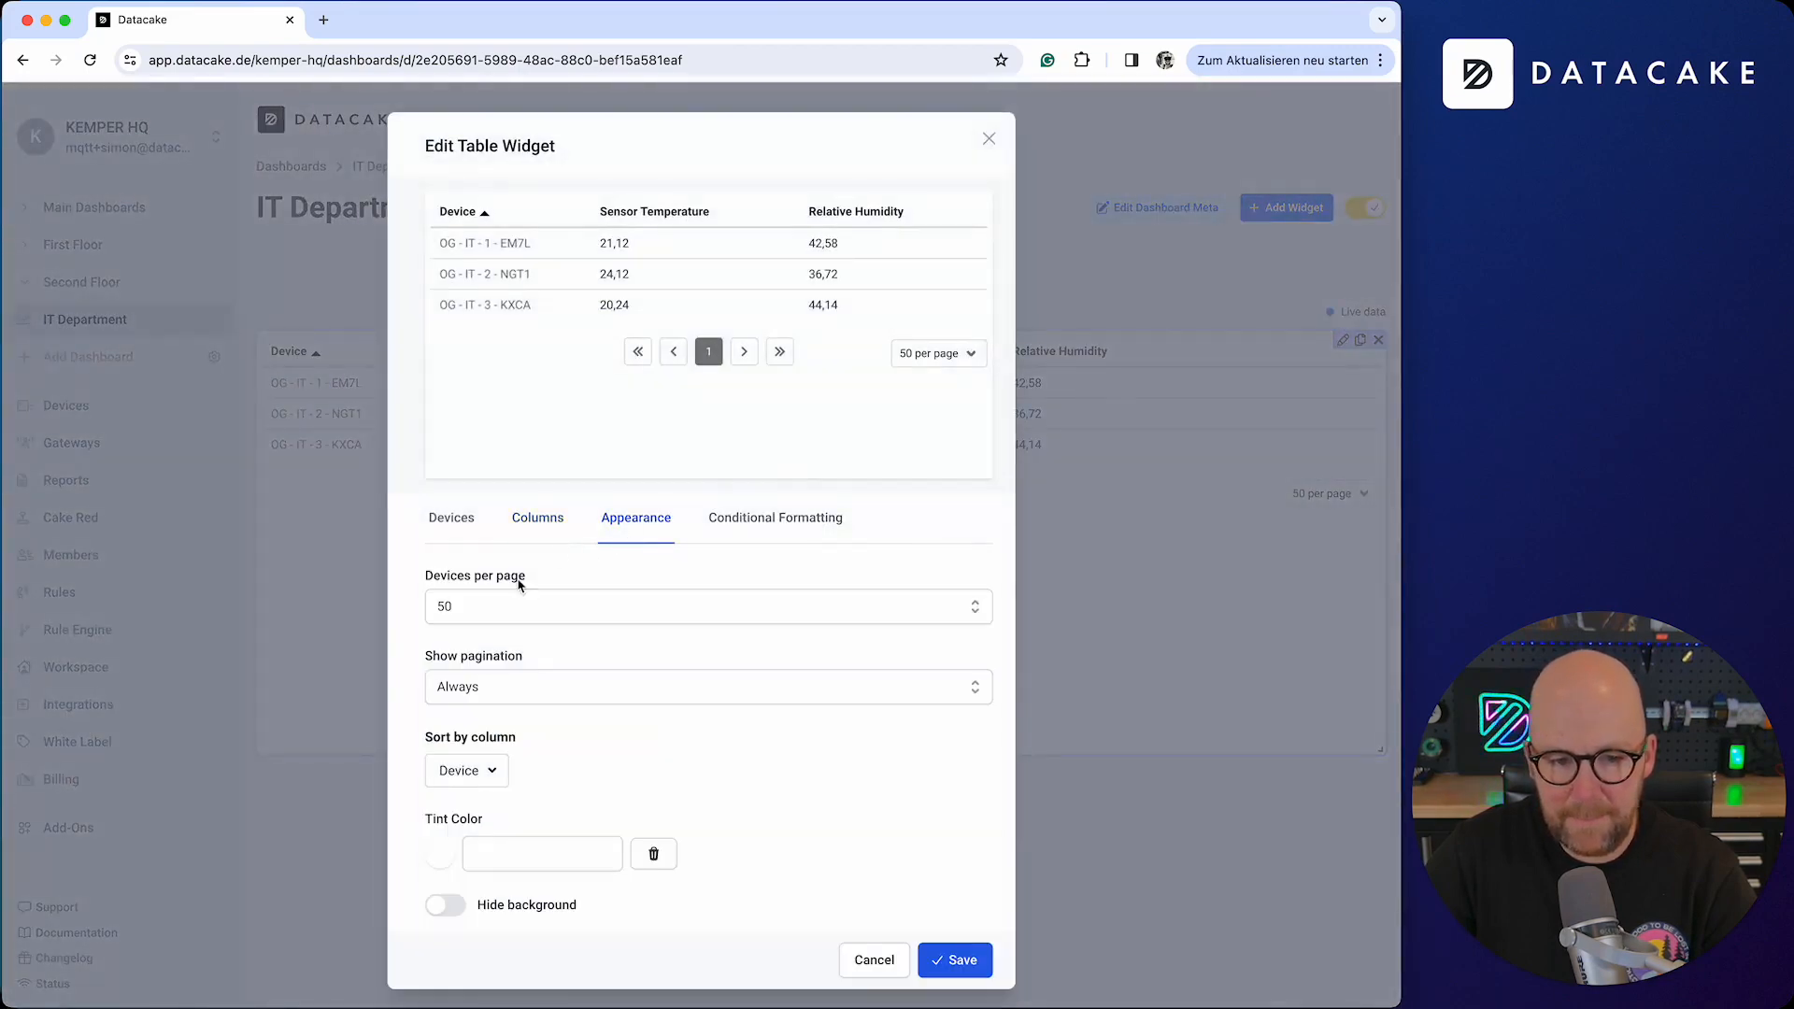
pyautogui.click(446, 904)
pyautogui.click(953, 960)
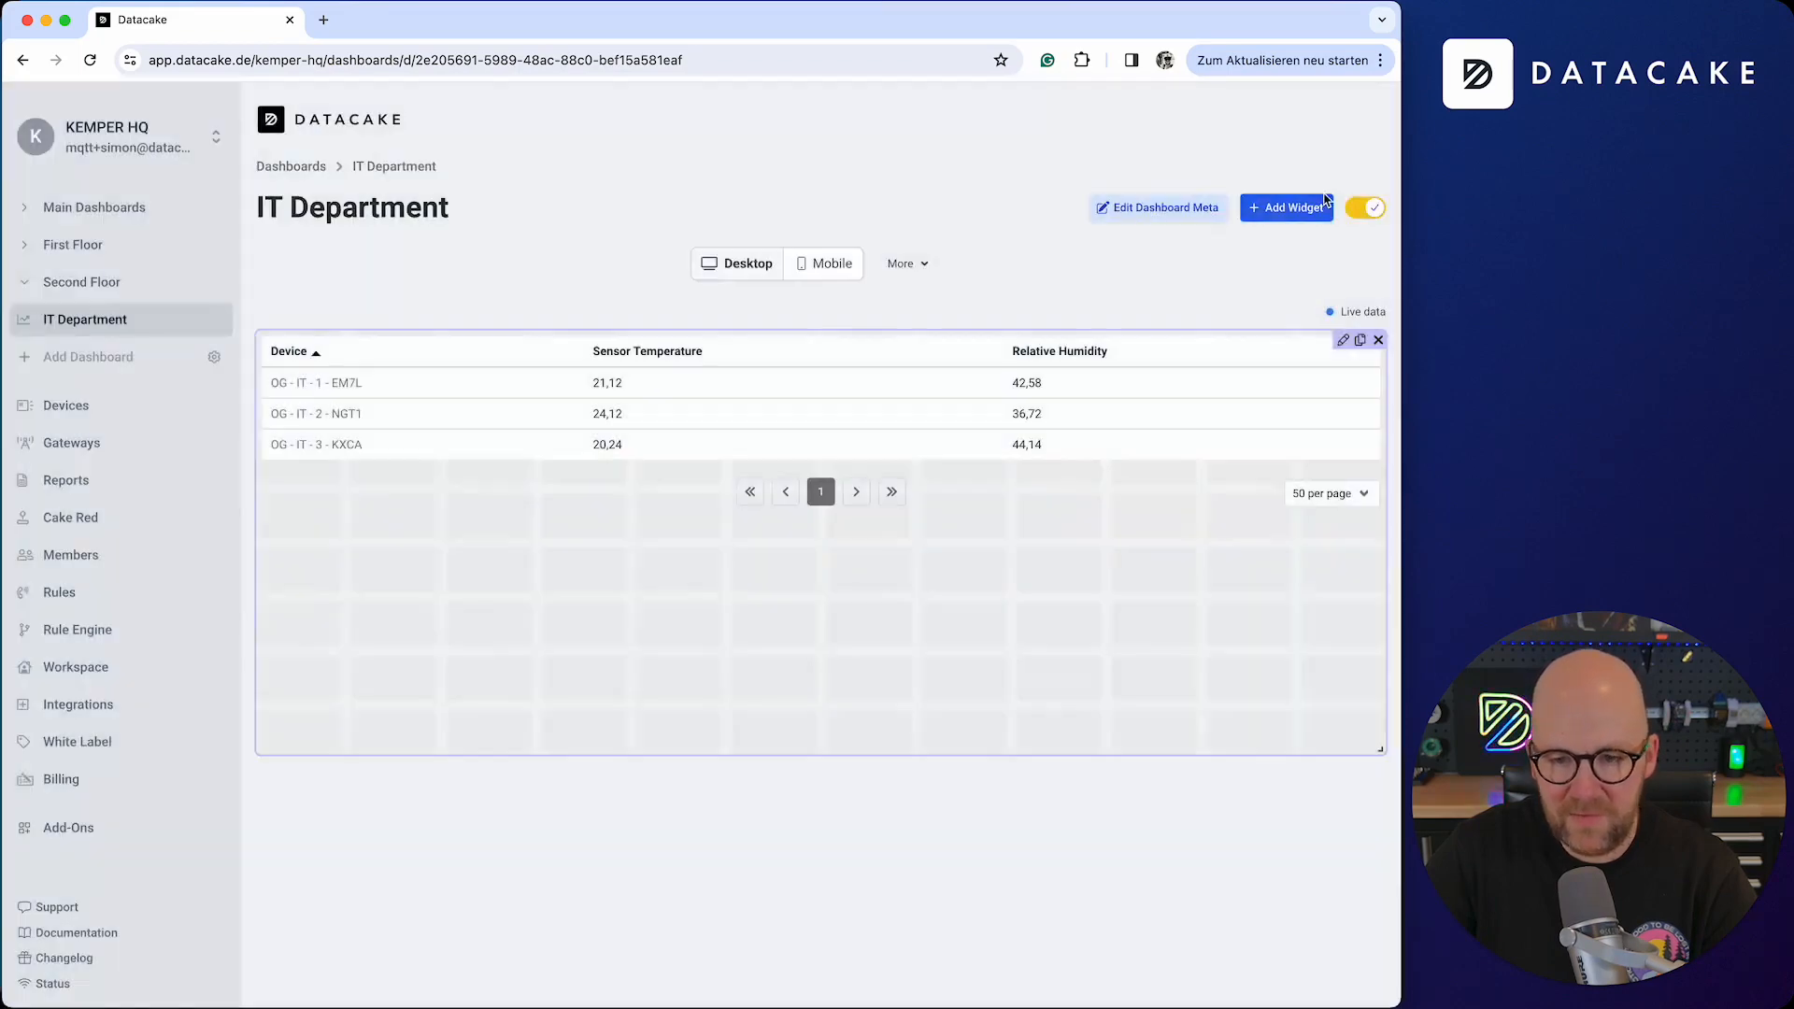
# Step: Finish editing the IT Department dashboard and move it into the Second Floor folder in the saved sidebar configuration
pyautogui.click(1363, 213)
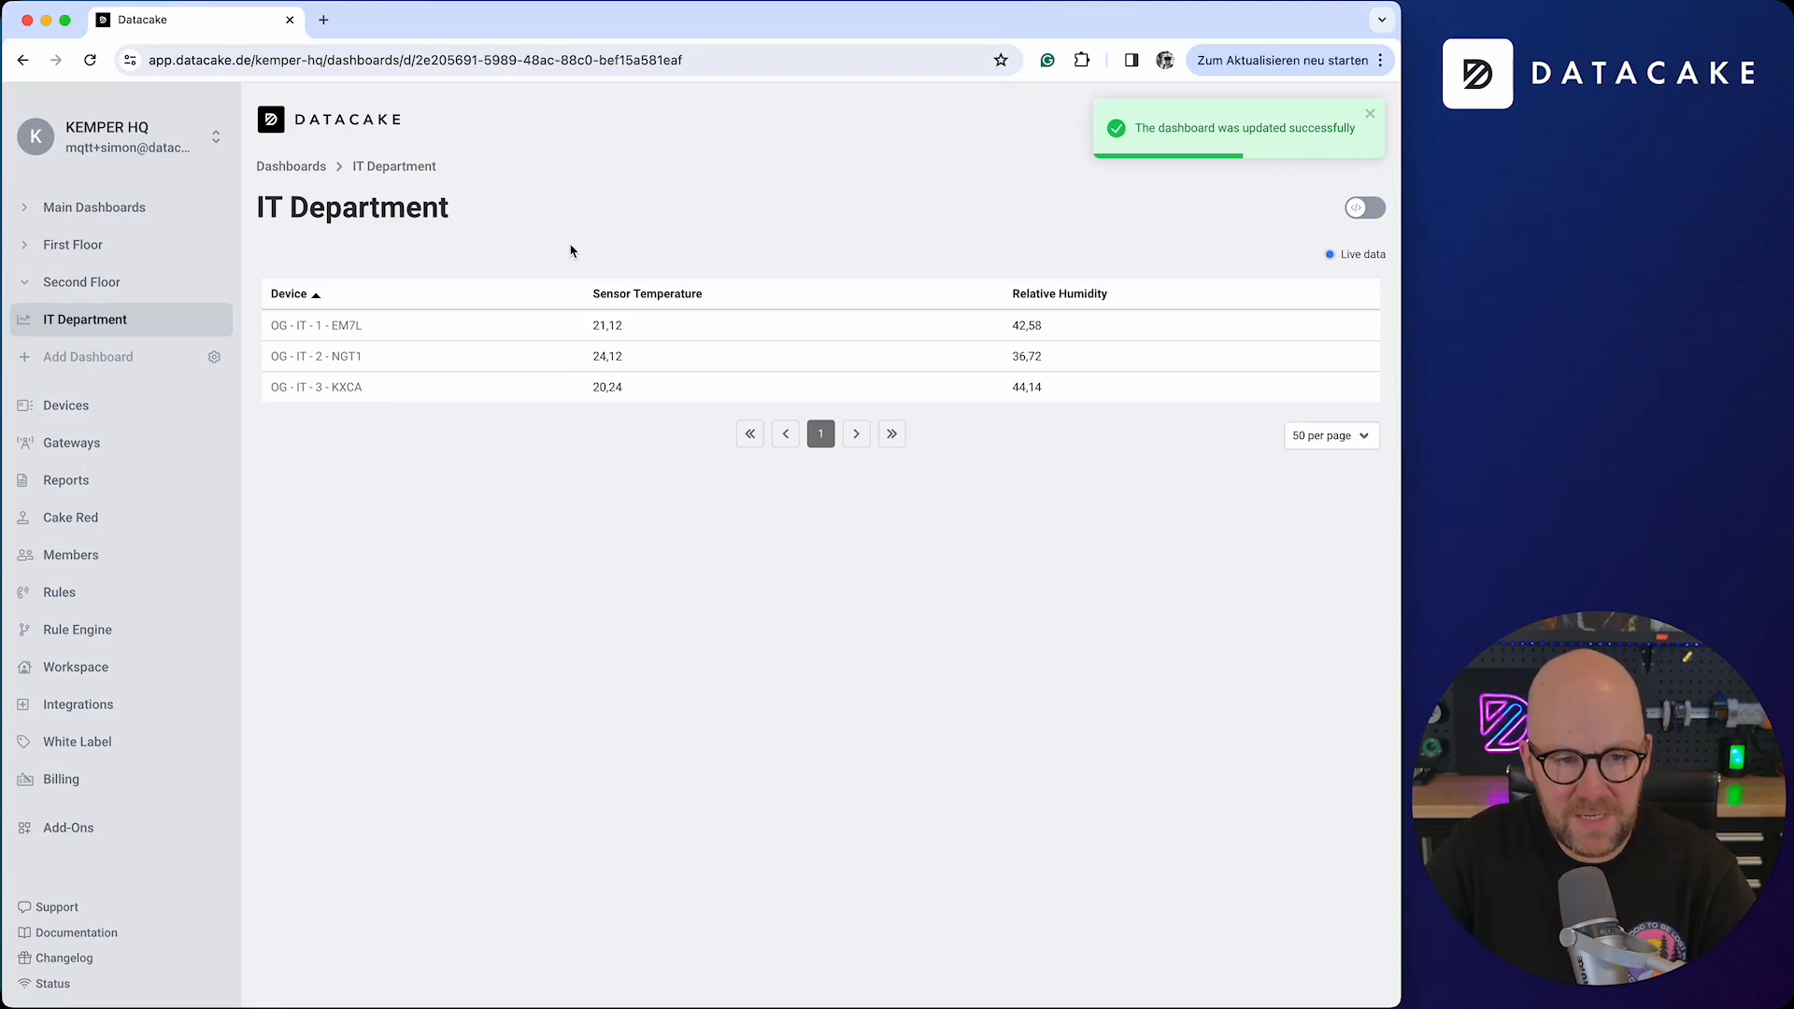
pyautogui.click(214, 358)
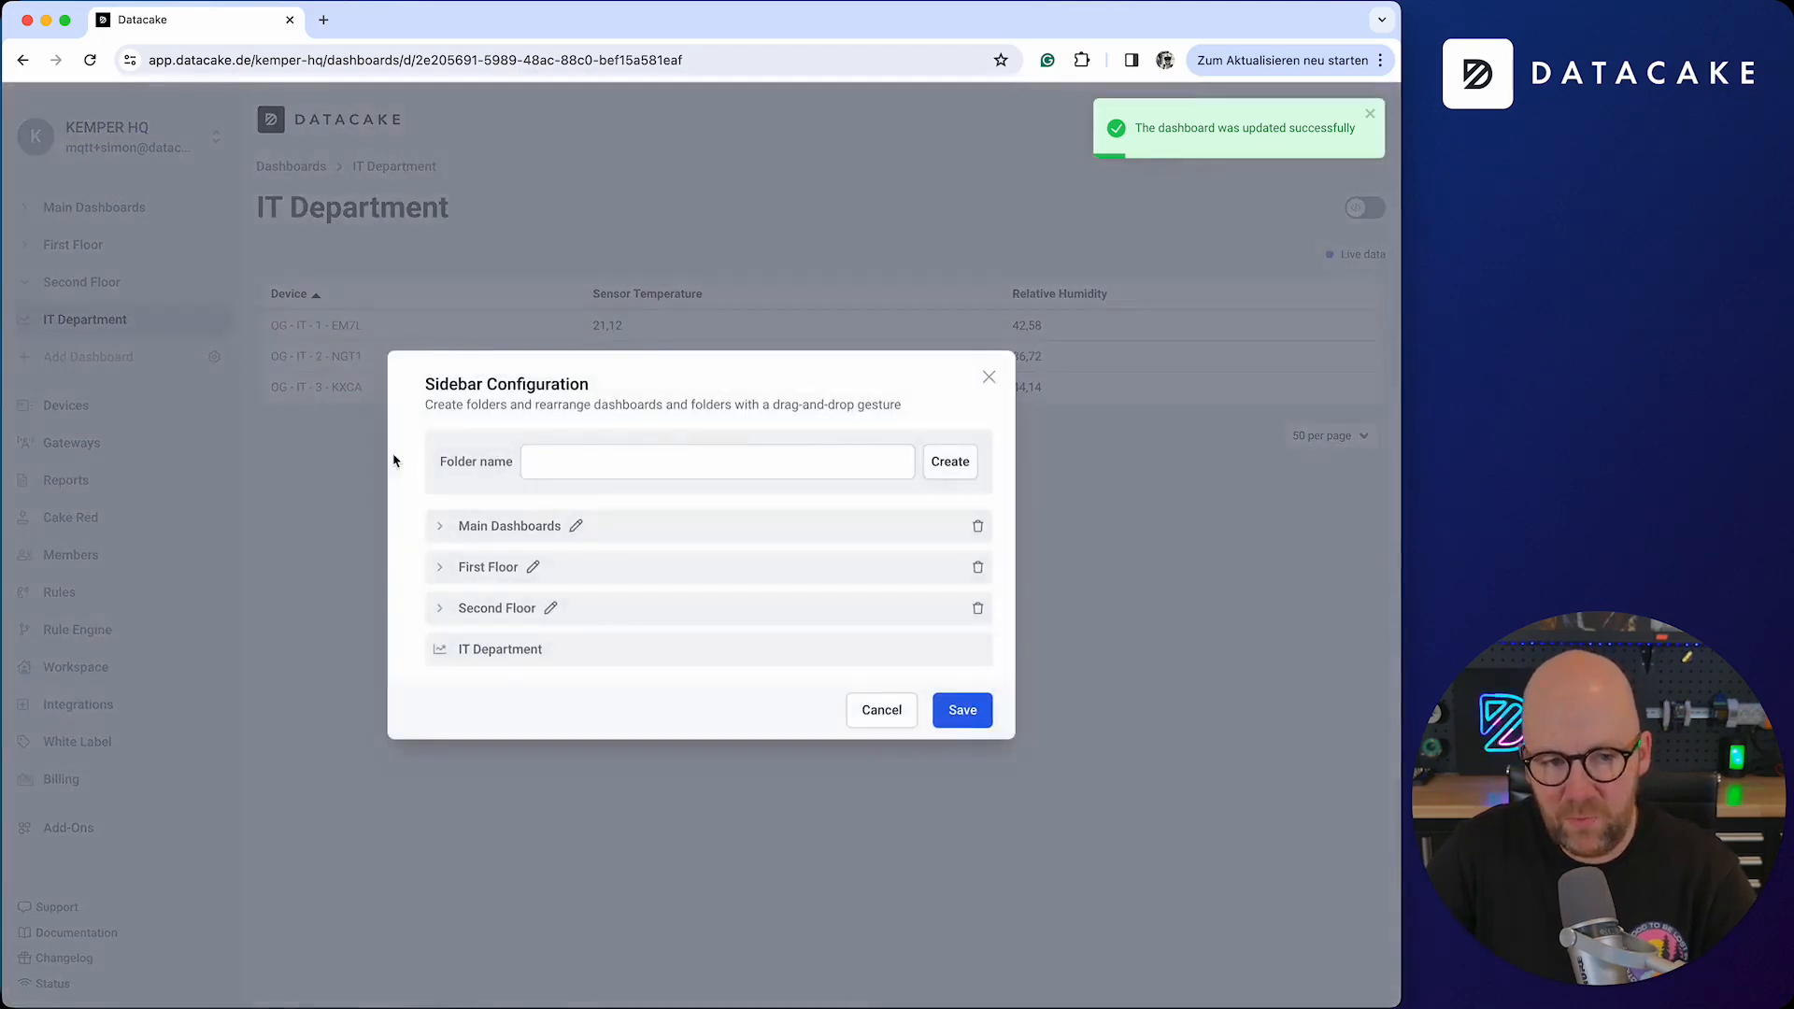
pyautogui.moveTo(513, 654); pyautogui.dragTo(606, 619)
pyautogui.click(442, 631)
pyautogui.click(440, 566)
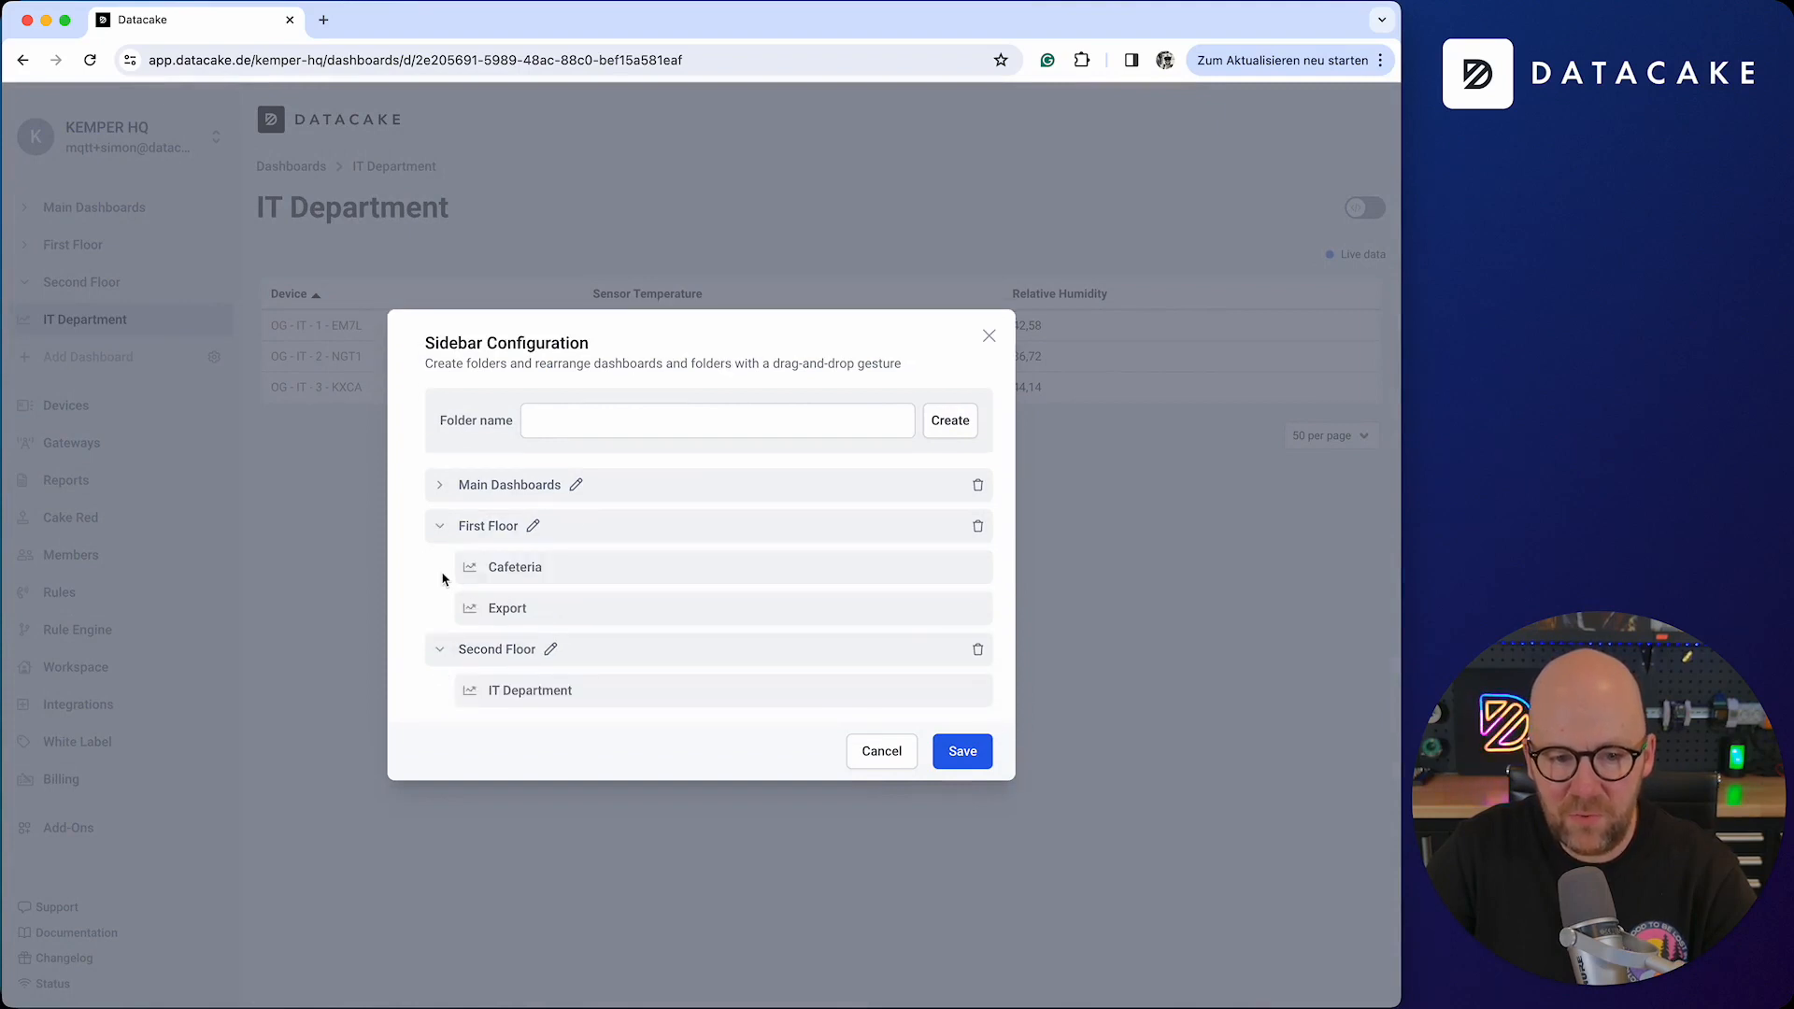
pyautogui.click(439, 483)
pyautogui.click(439, 423)
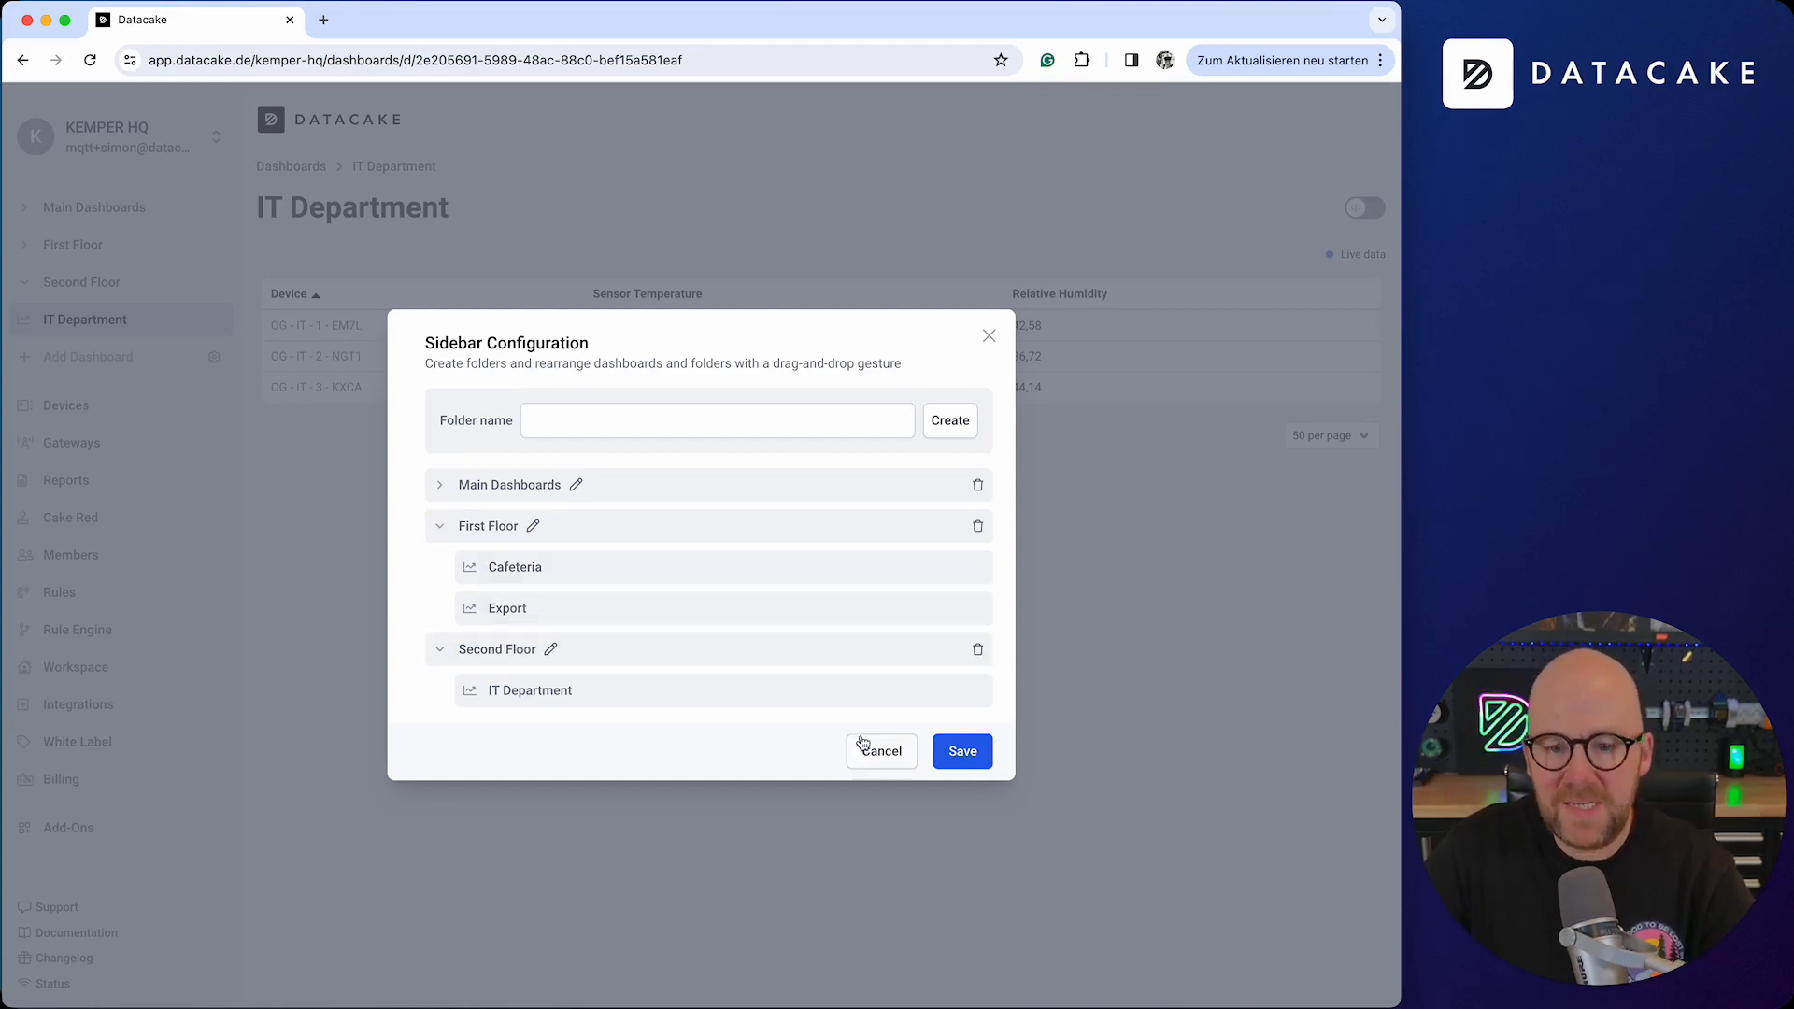
pyautogui.click(944, 754)
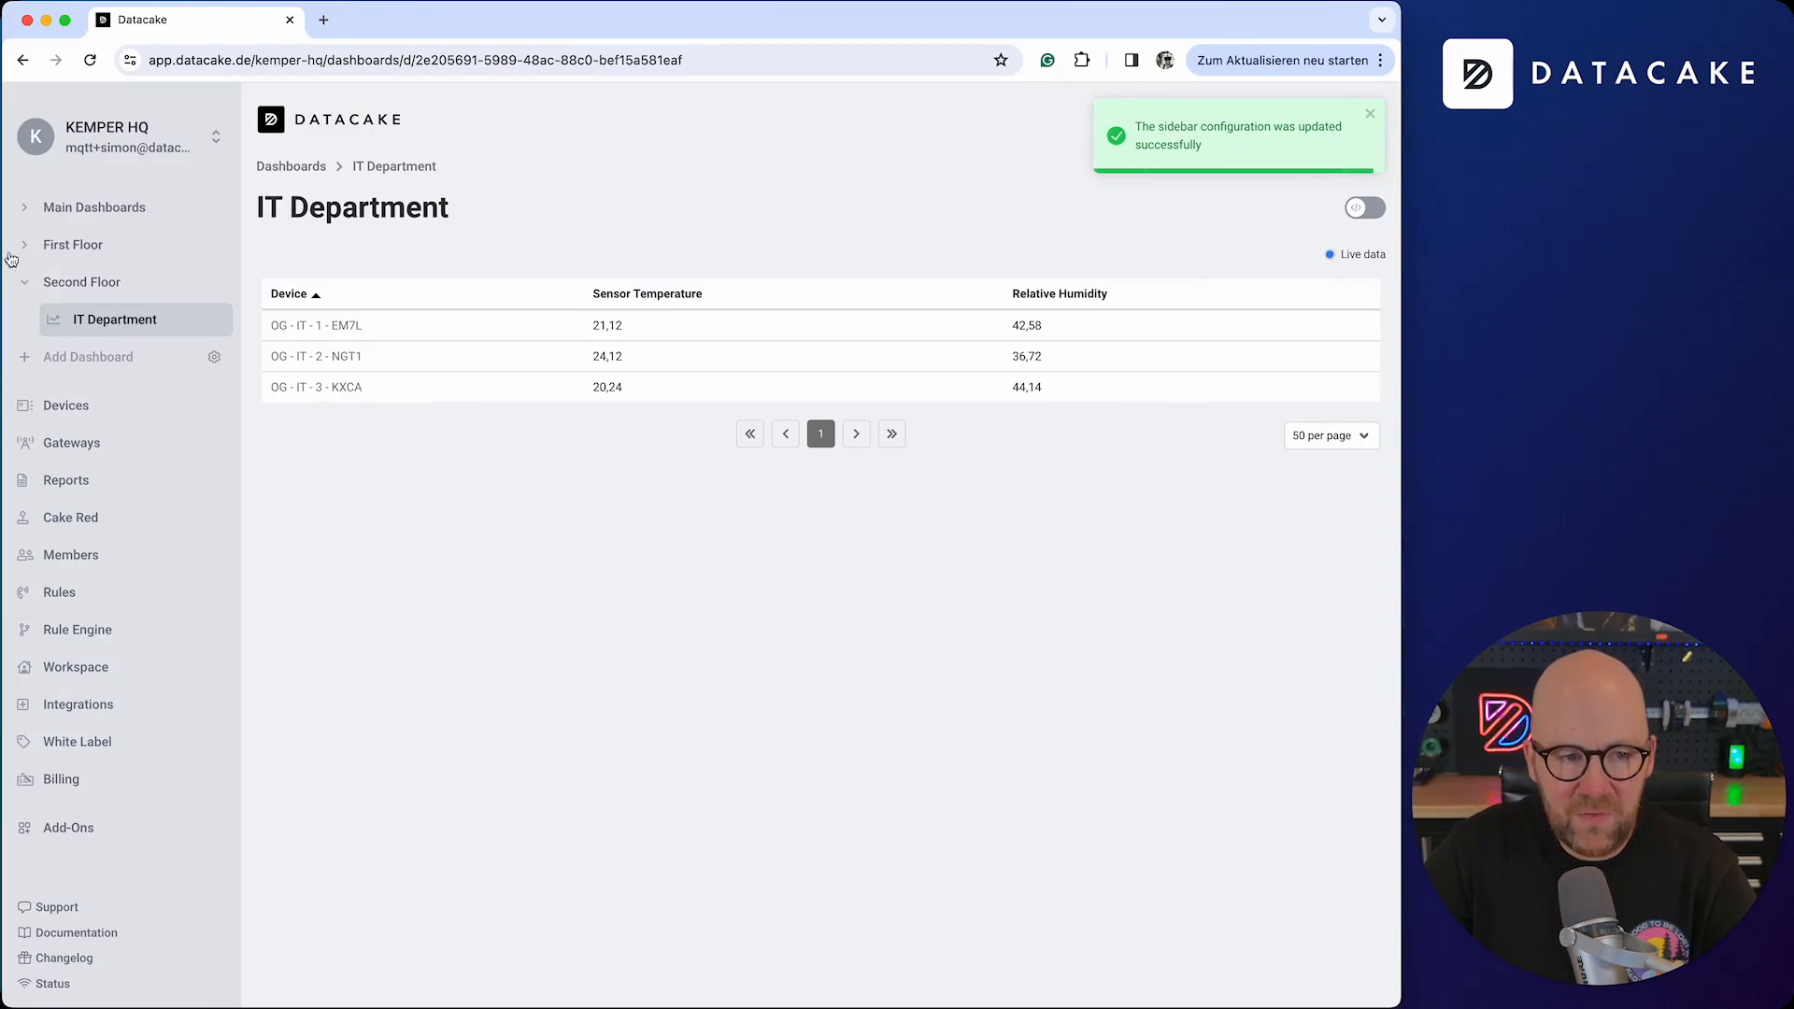
# Step: Check the Cafeteria, Export and IT Department dashboards and open the device EG - Export - 2 - 34NJ from the Export table
pyautogui.click(28, 246)
pyautogui.click(90, 285)
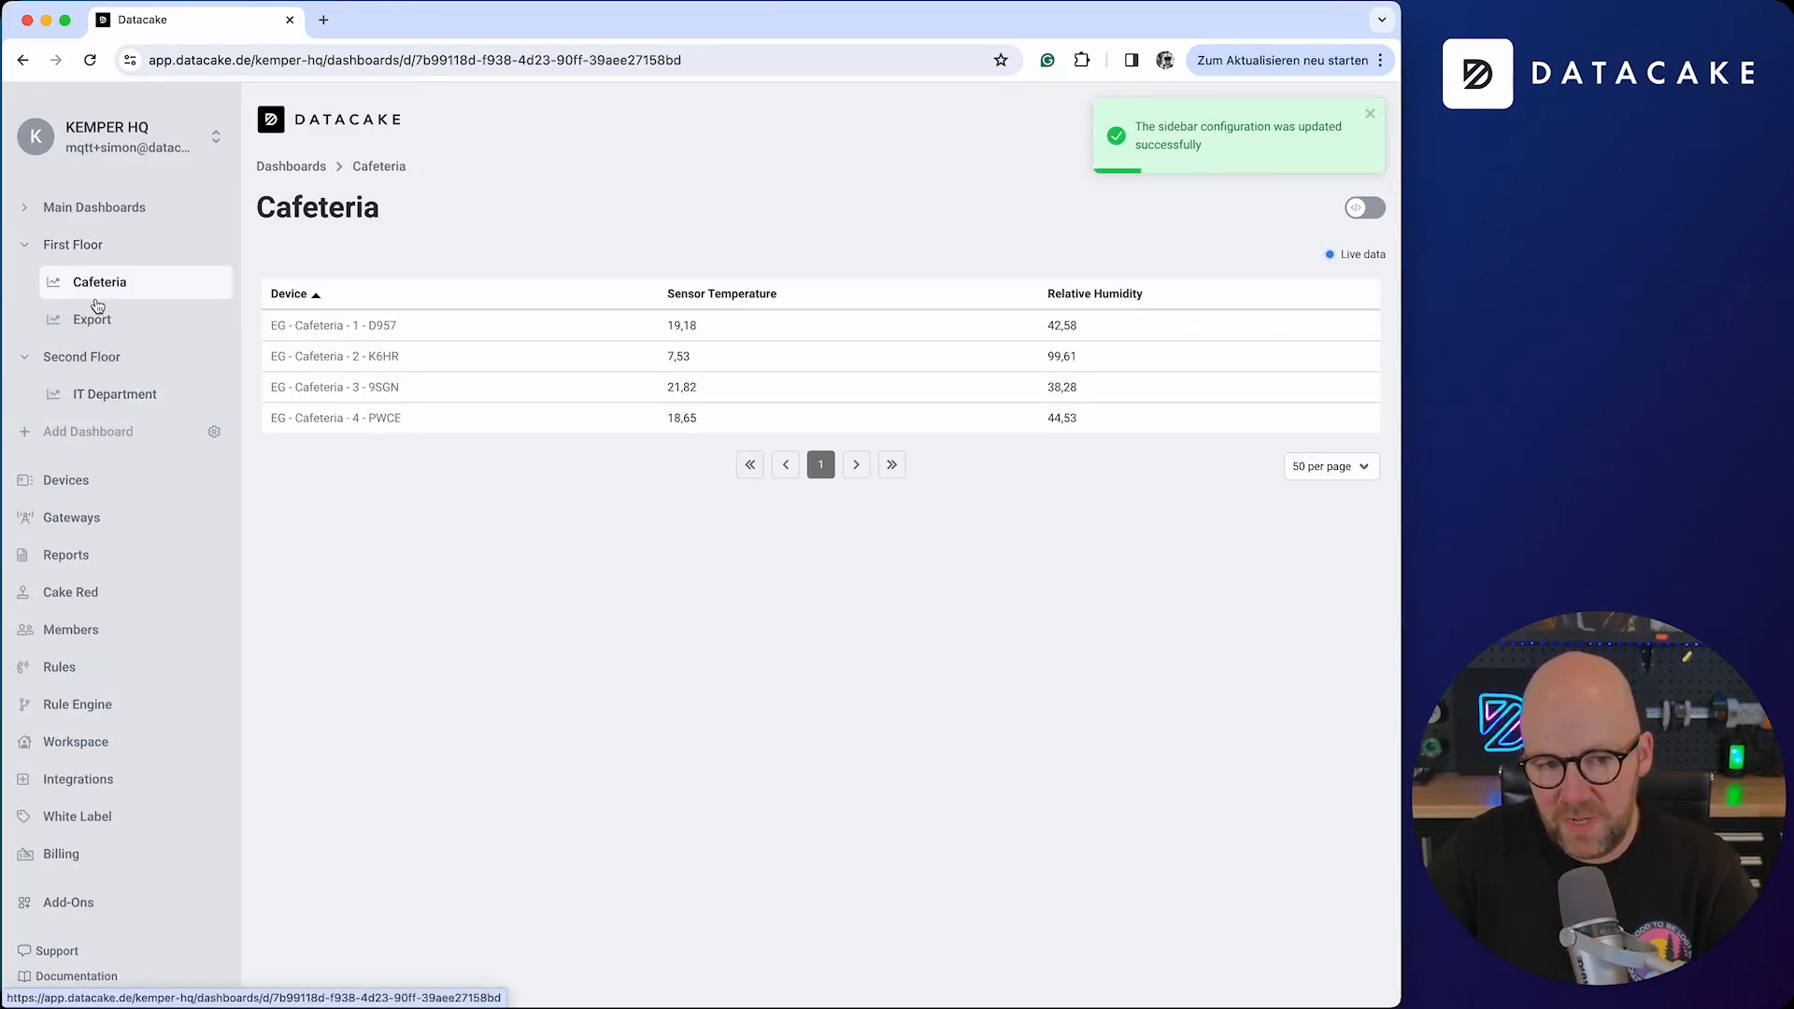
pyautogui.click(94, 319)
pyautogui.click(121, 393)
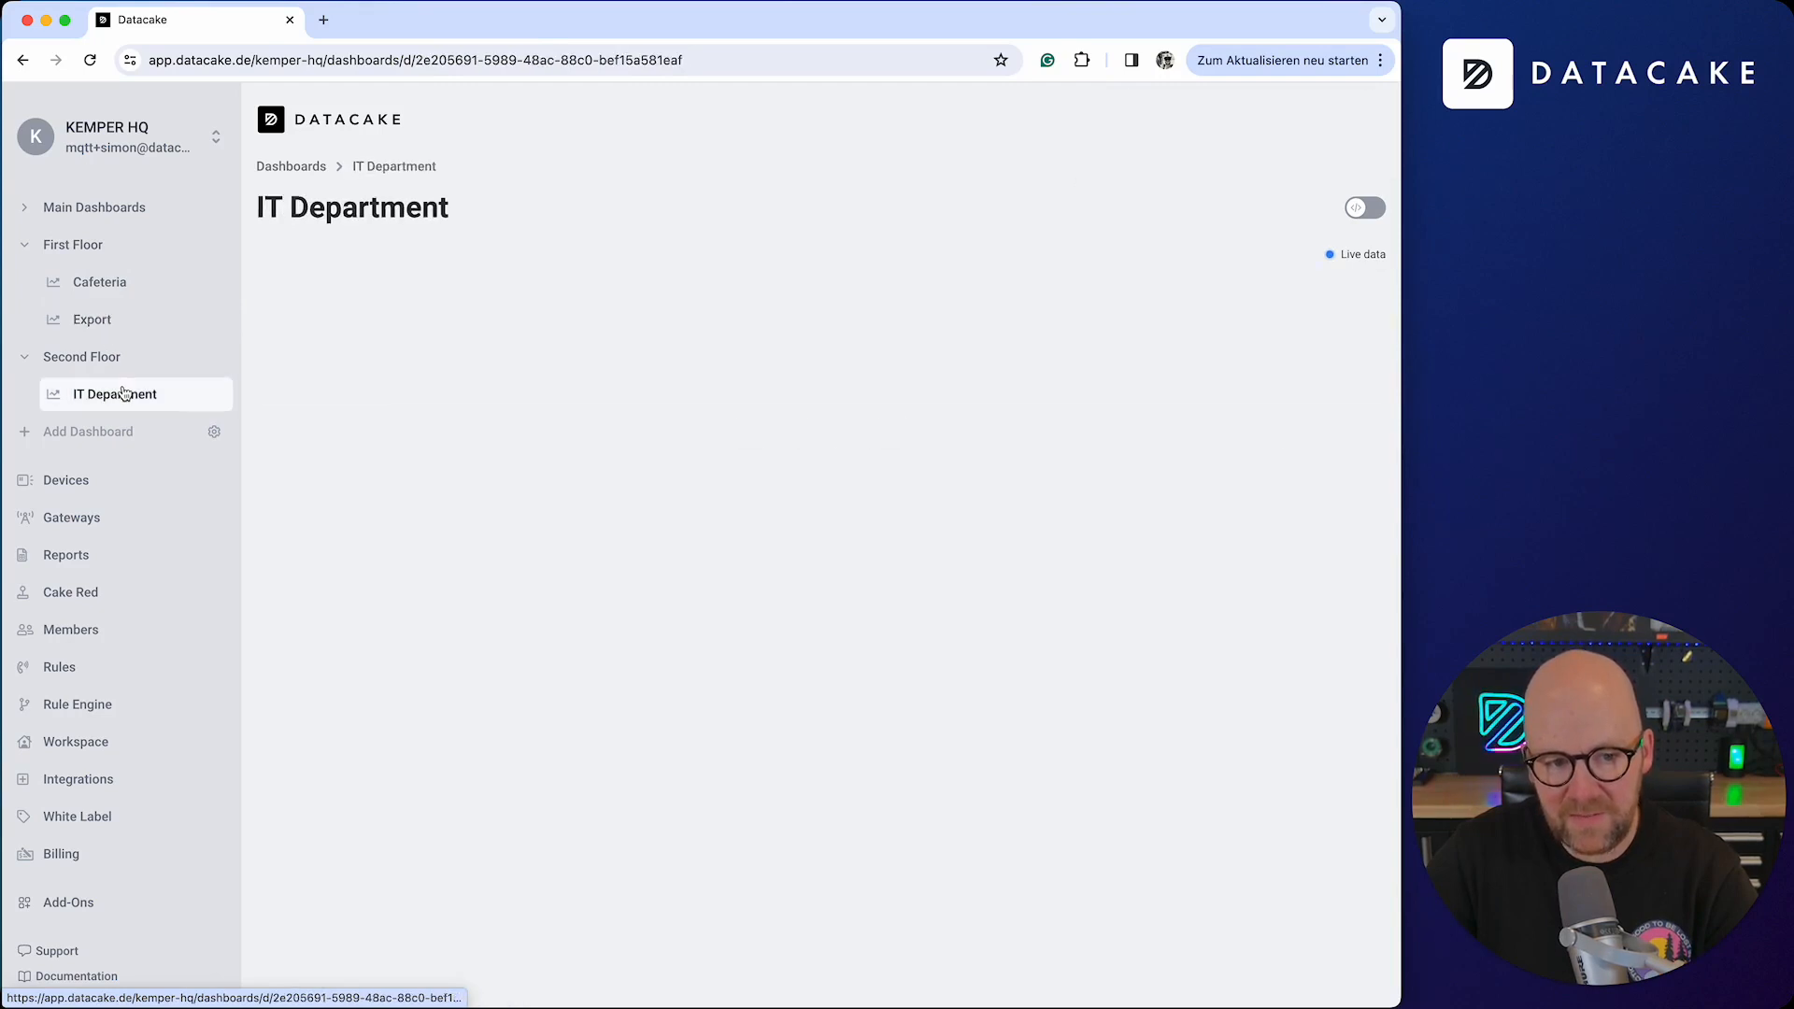
pyautogui.click(112, 319)
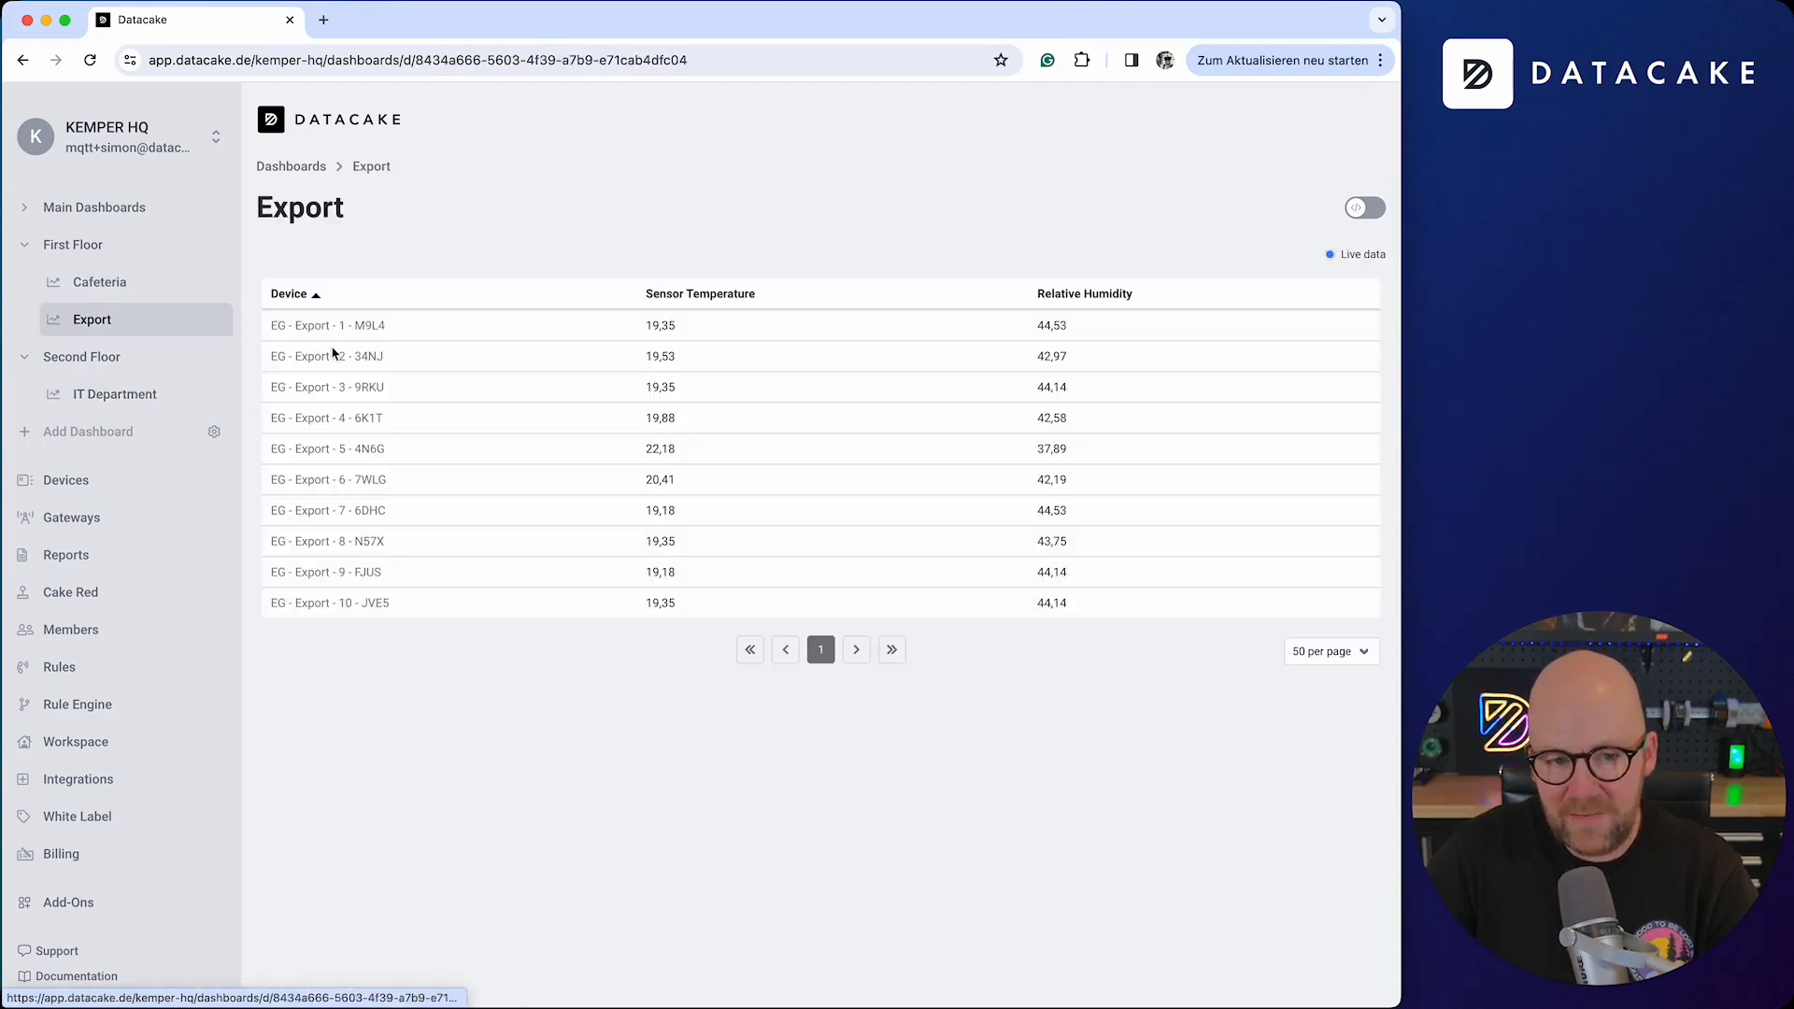
pyautogui.click(372, 365)
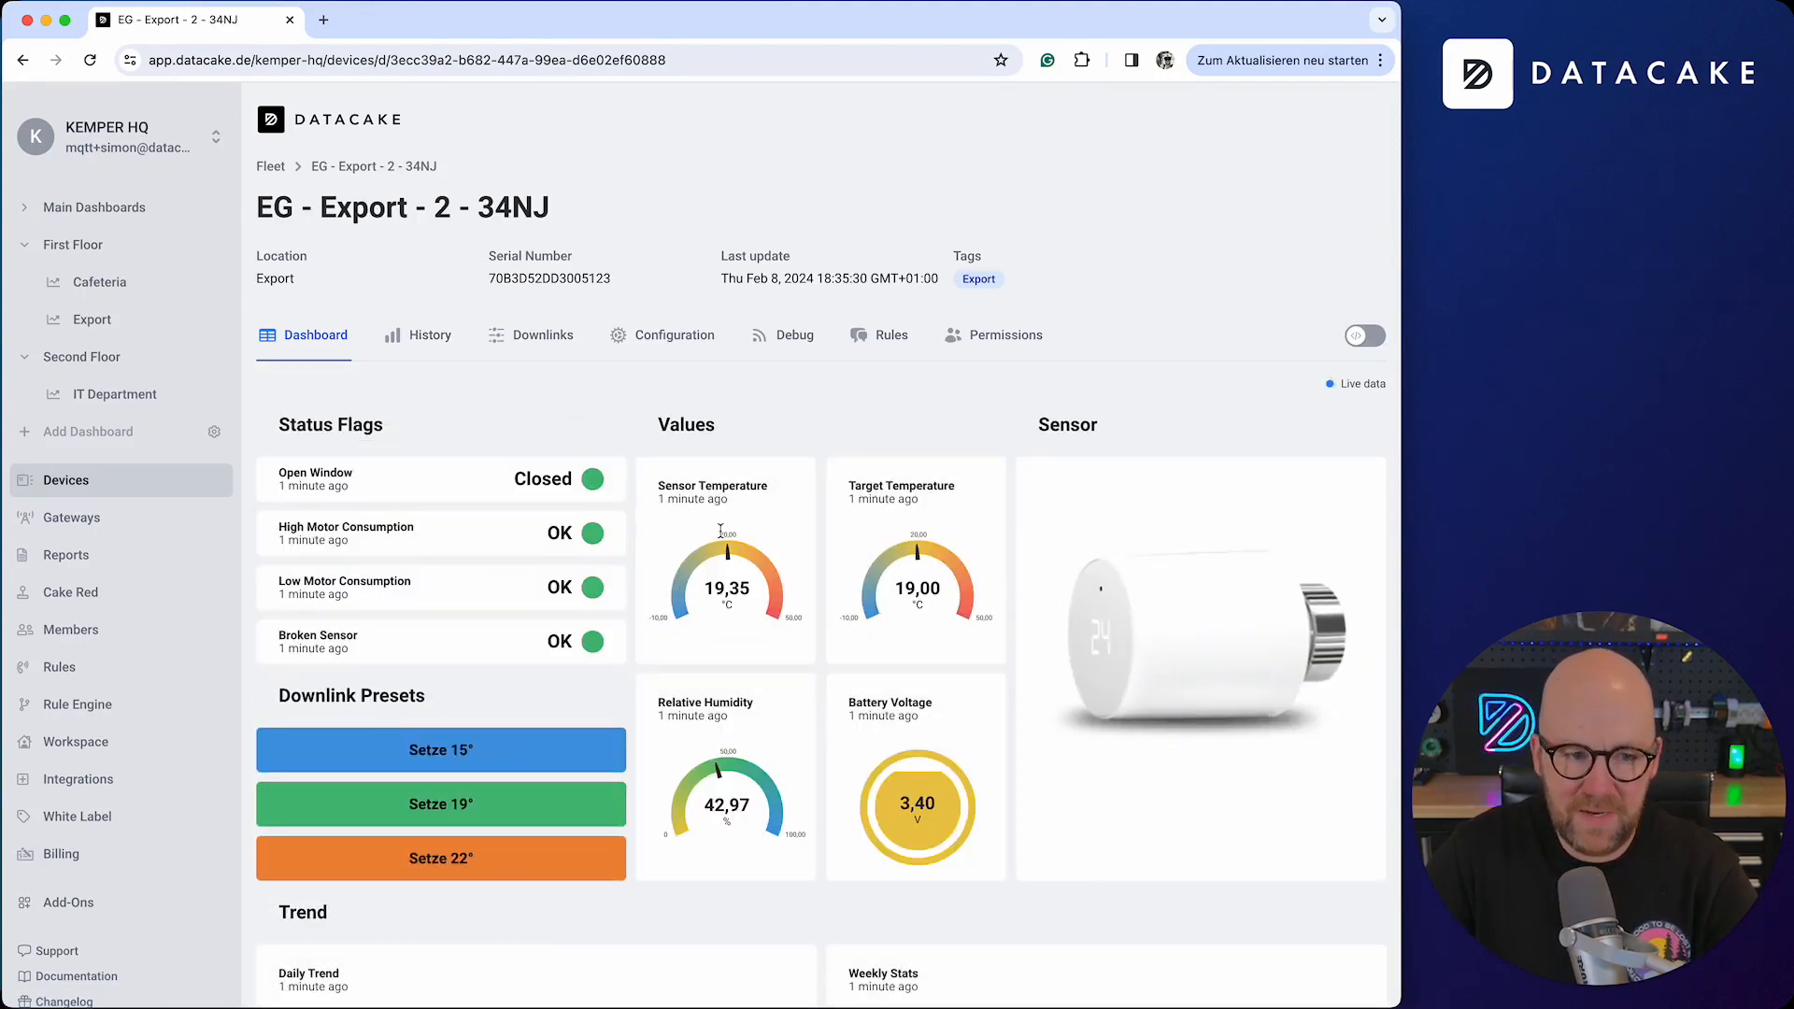
# Step: Add a fourth column to the IT Department table as a meta column showing the Online Status field
pyautogui.click(140, 396)
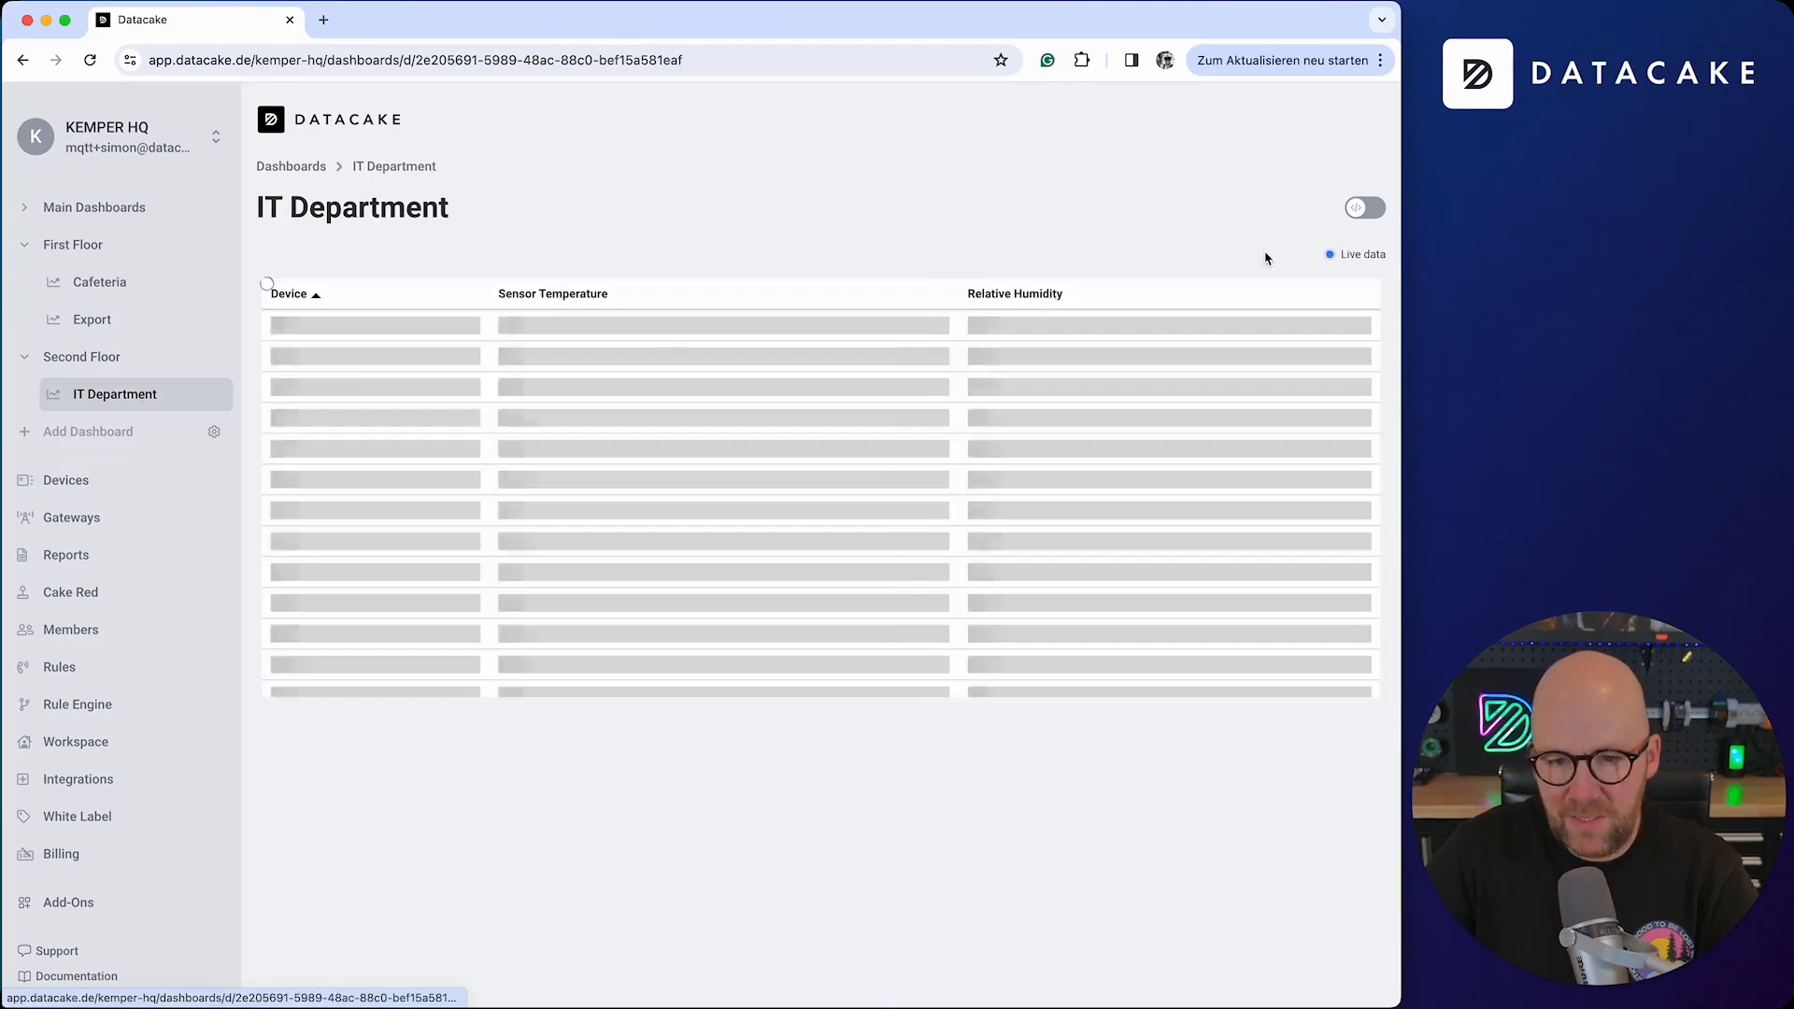
pyautogui.click(1365, 208)
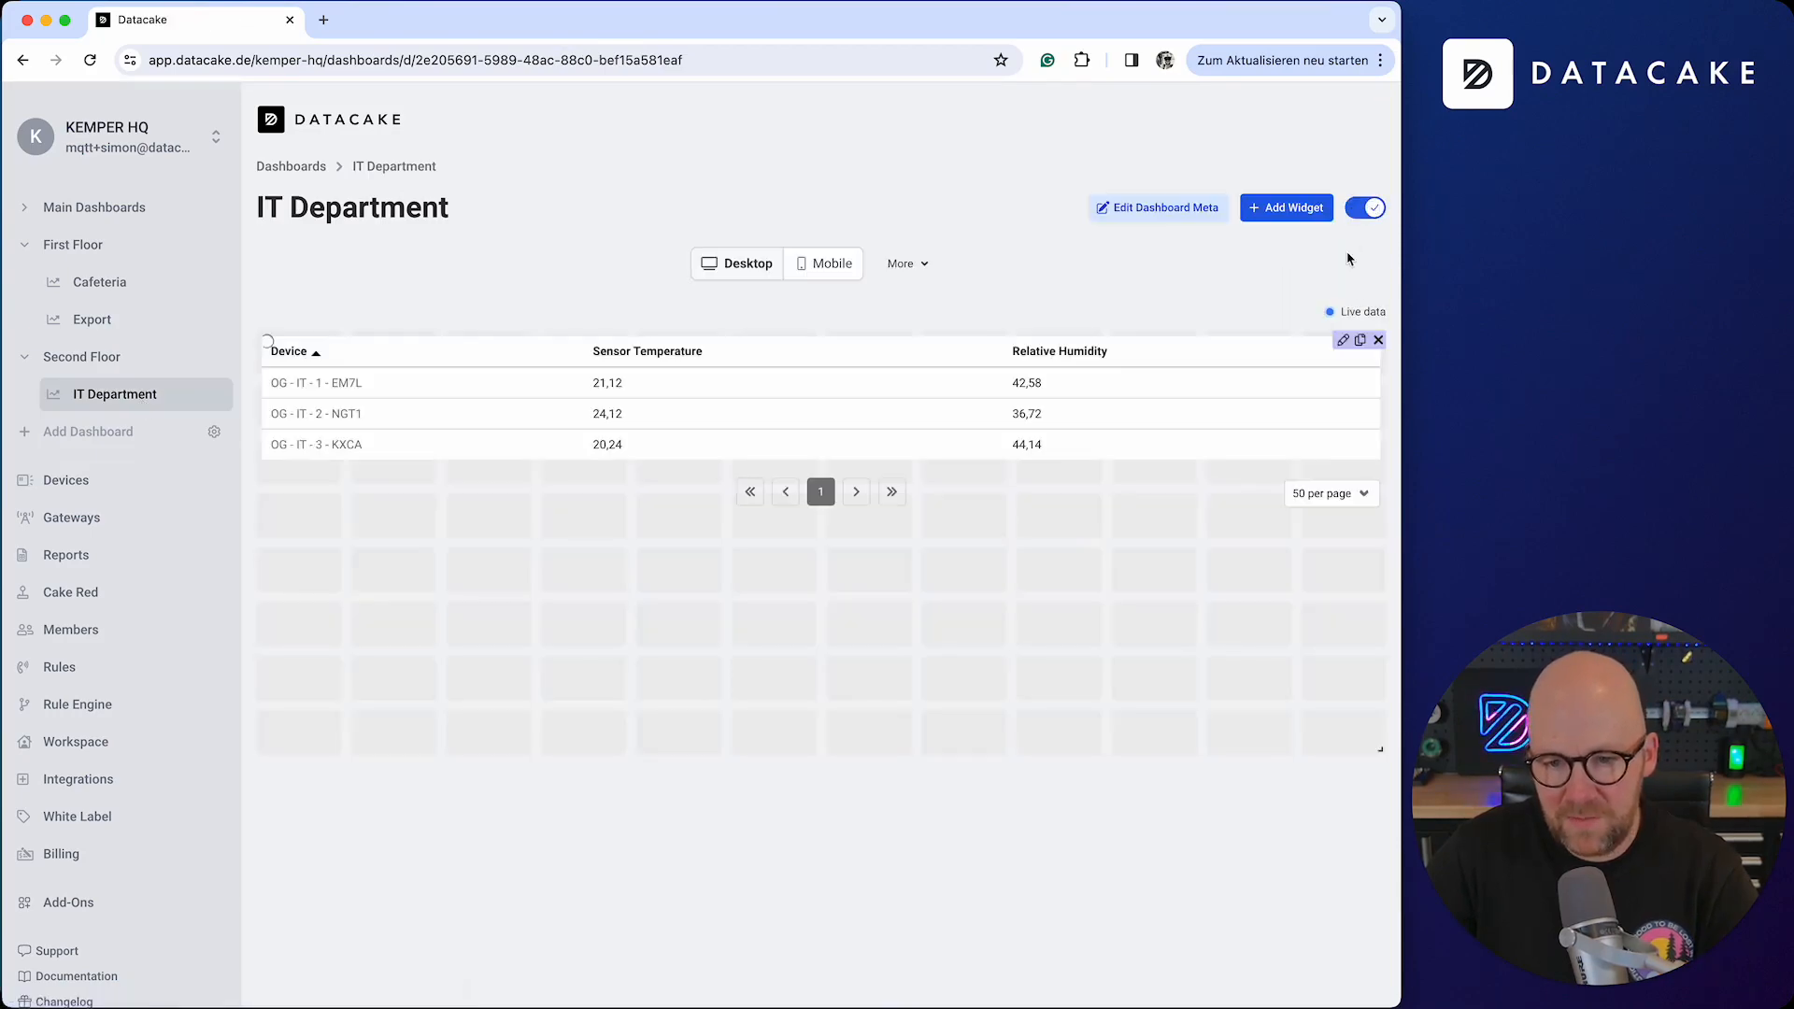
pyautogui.click(1344, 341)
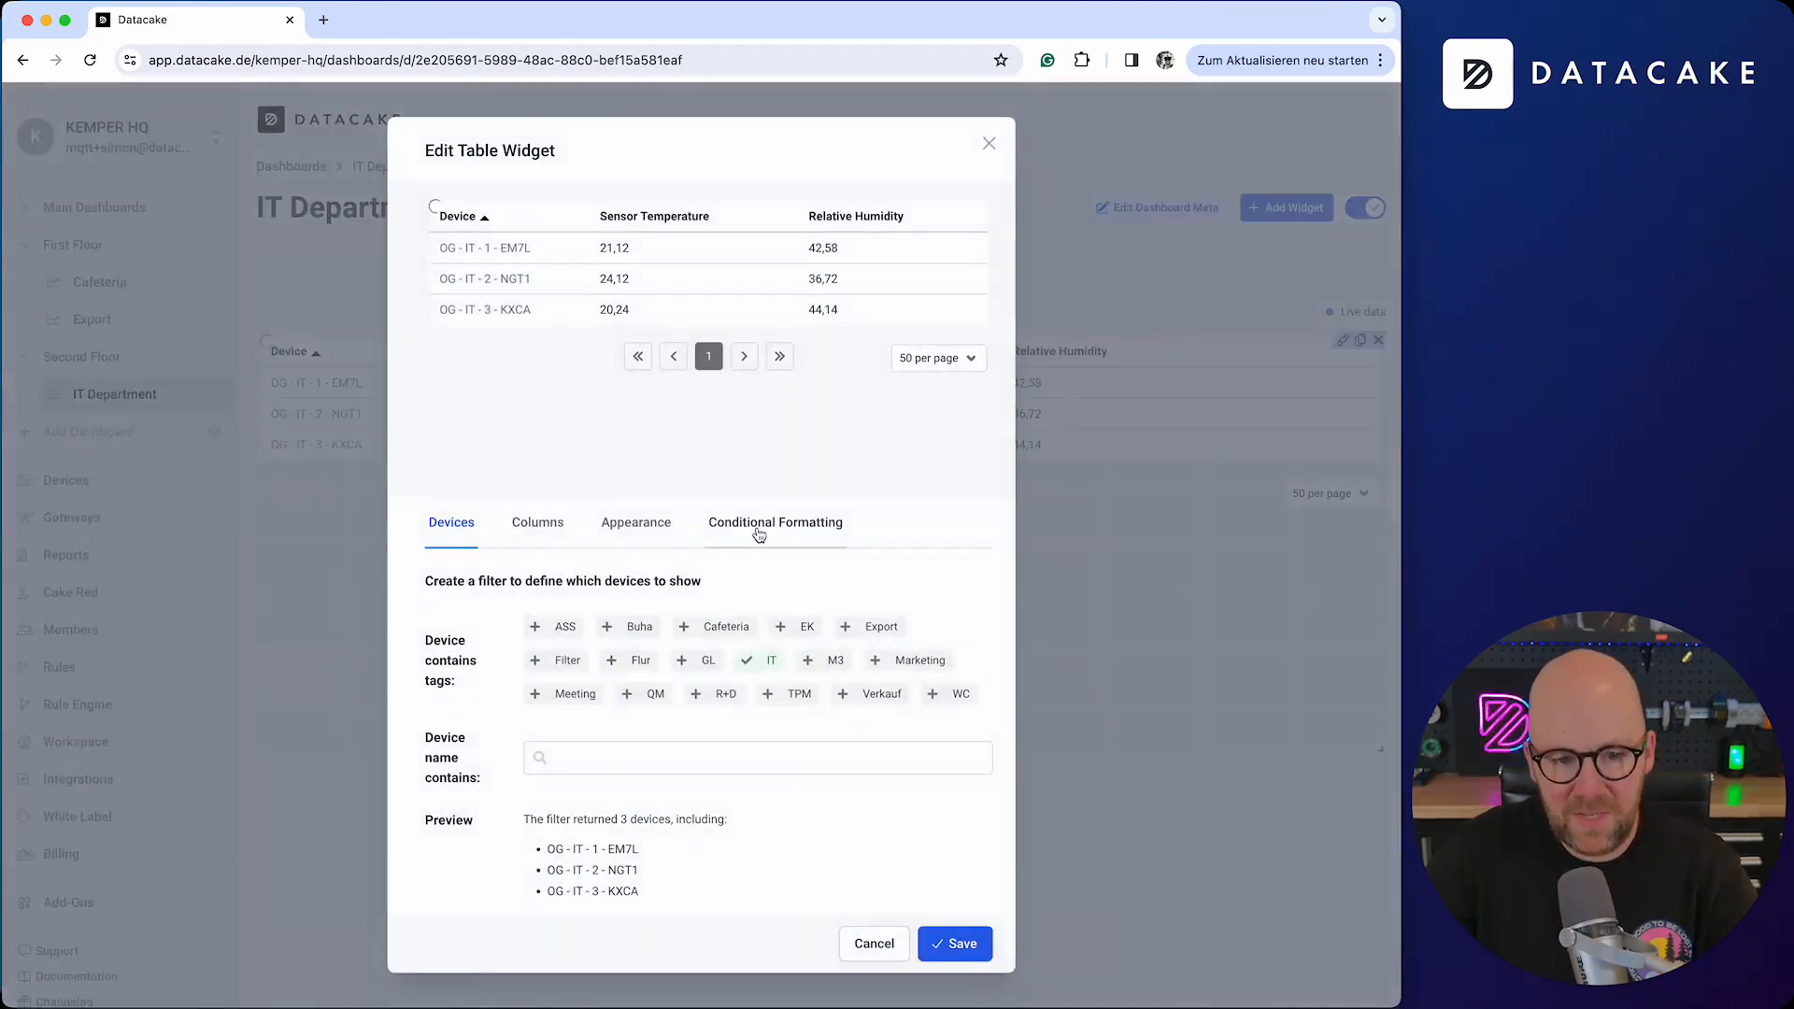
pyautogui.click(552, 525)
pyautogui.scroll(-10, 794, 690)
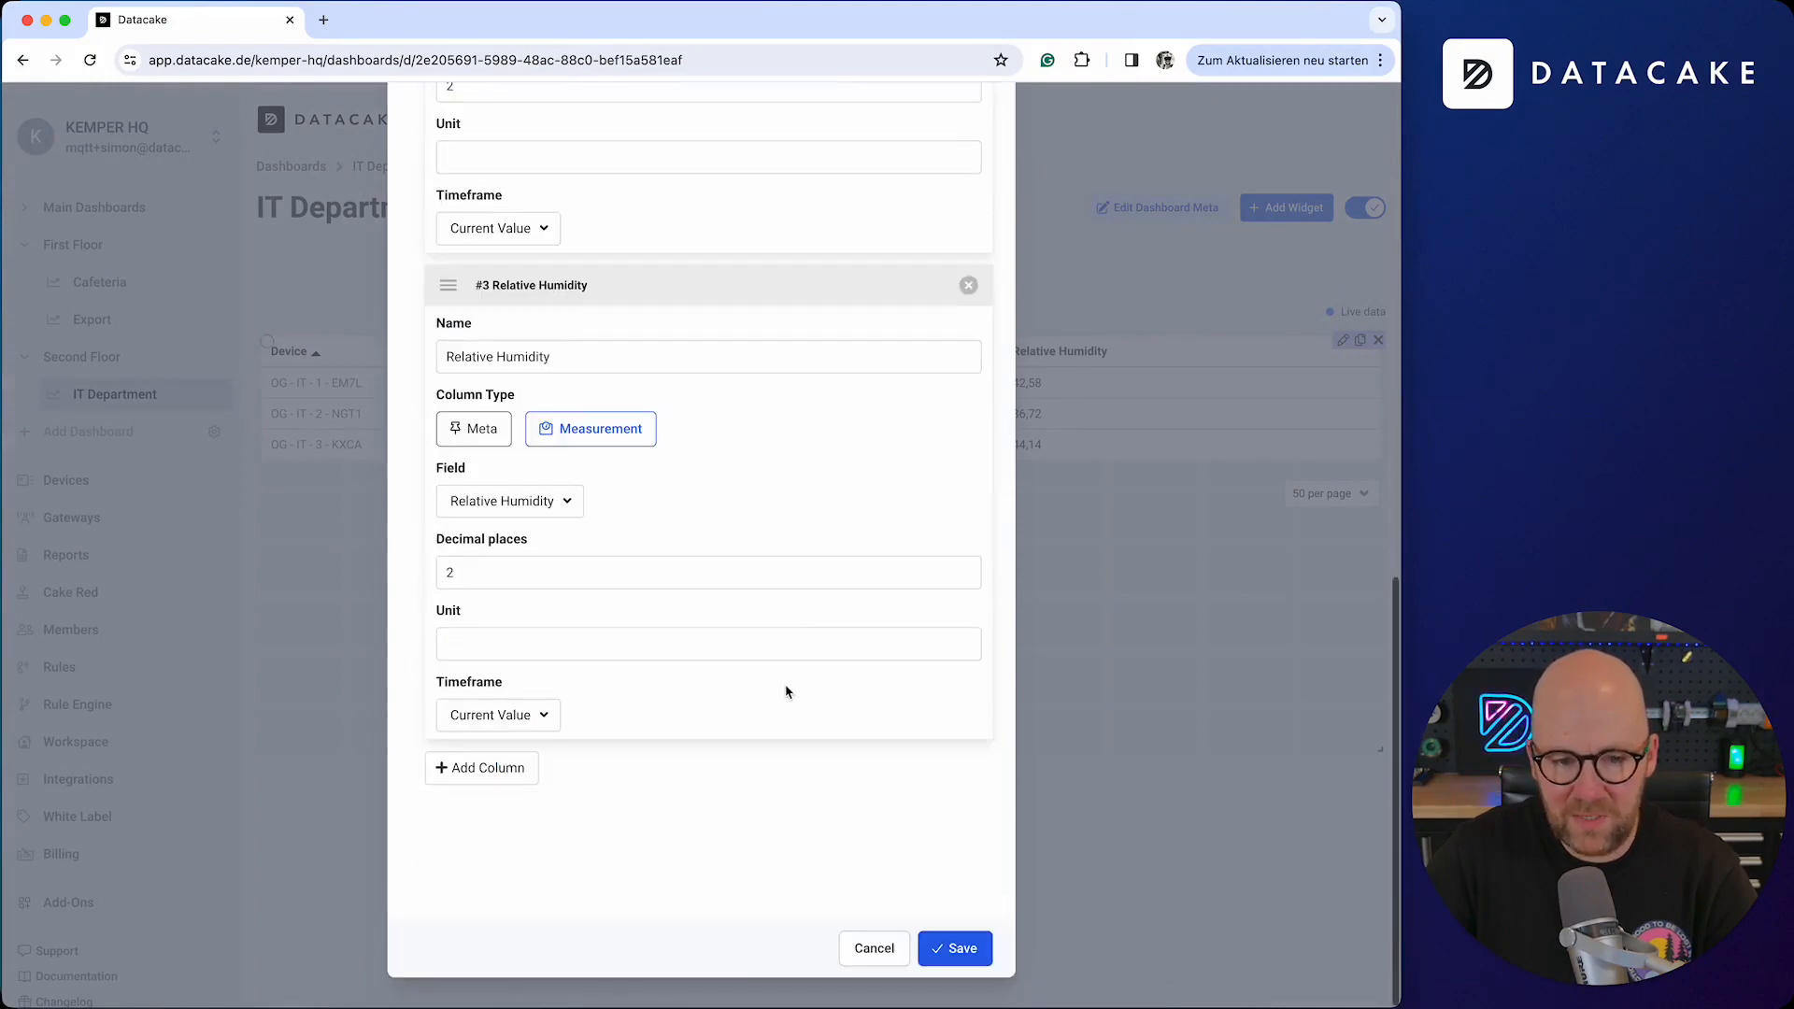
pyautogui.click(520, 781)
pyautogui.scroll(-3, 522, 783)
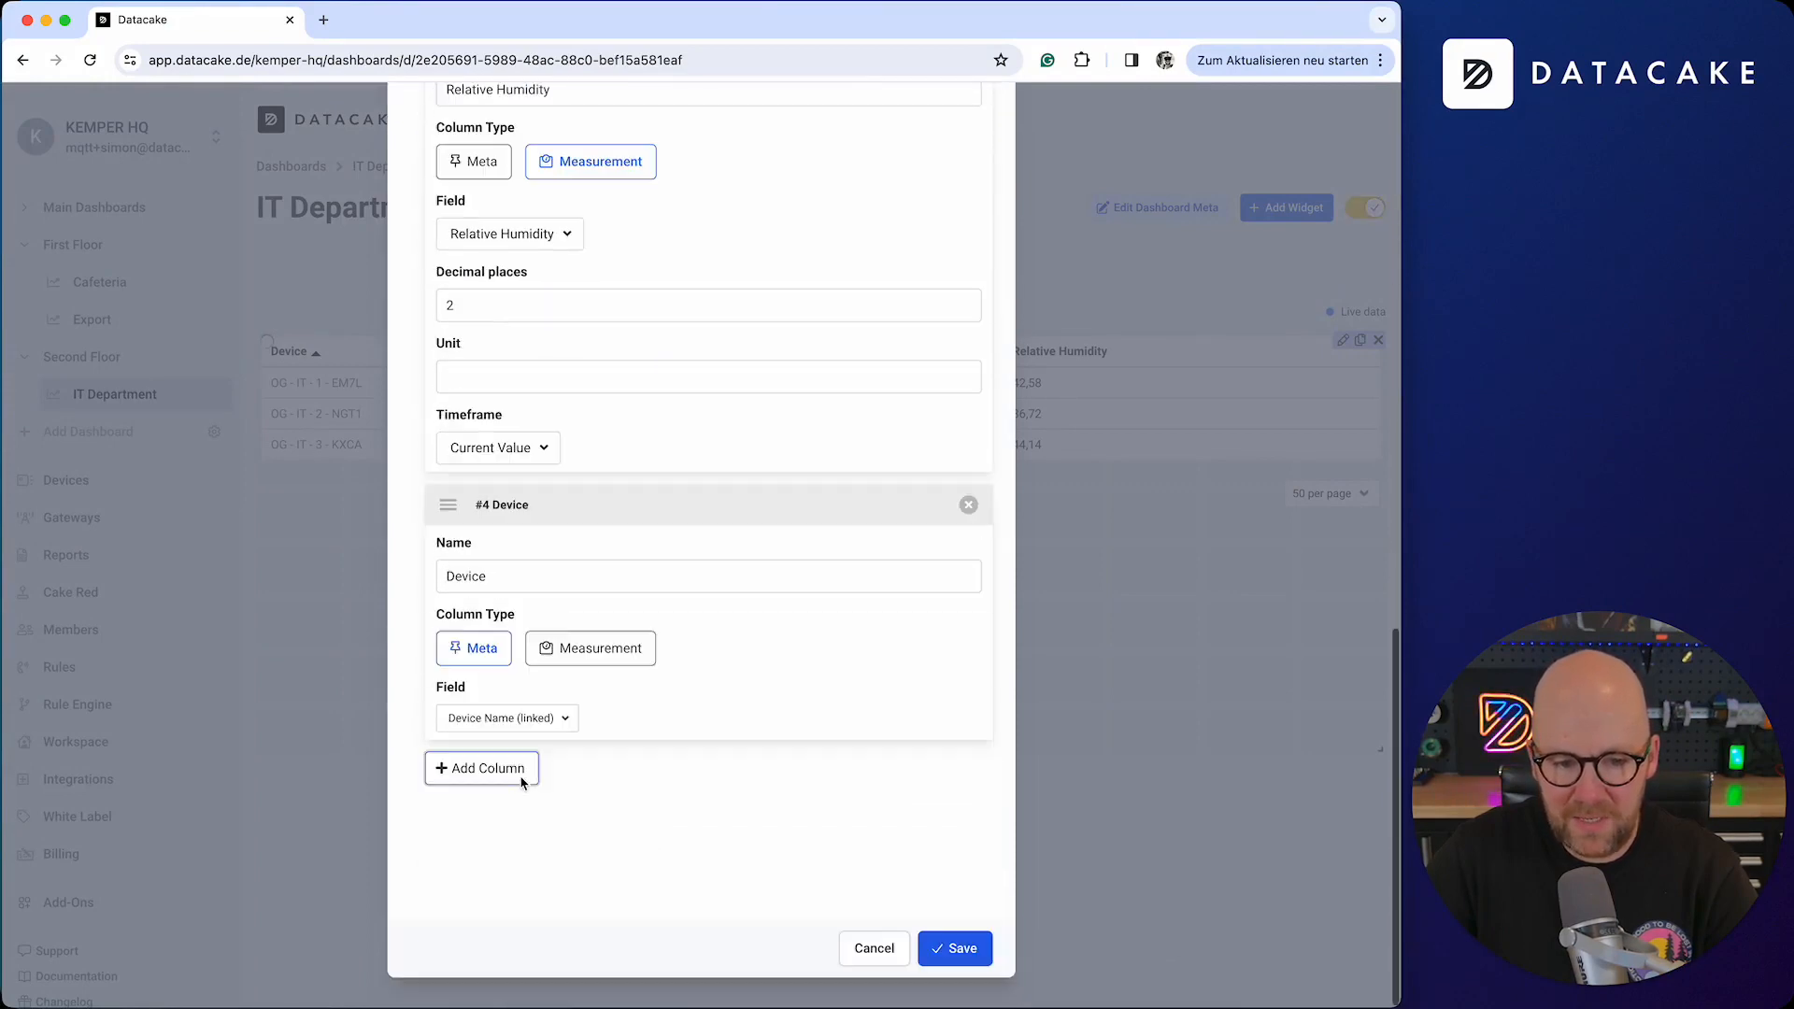
pyautogui.click(536, 720)
pyautogui.click(548, 822)
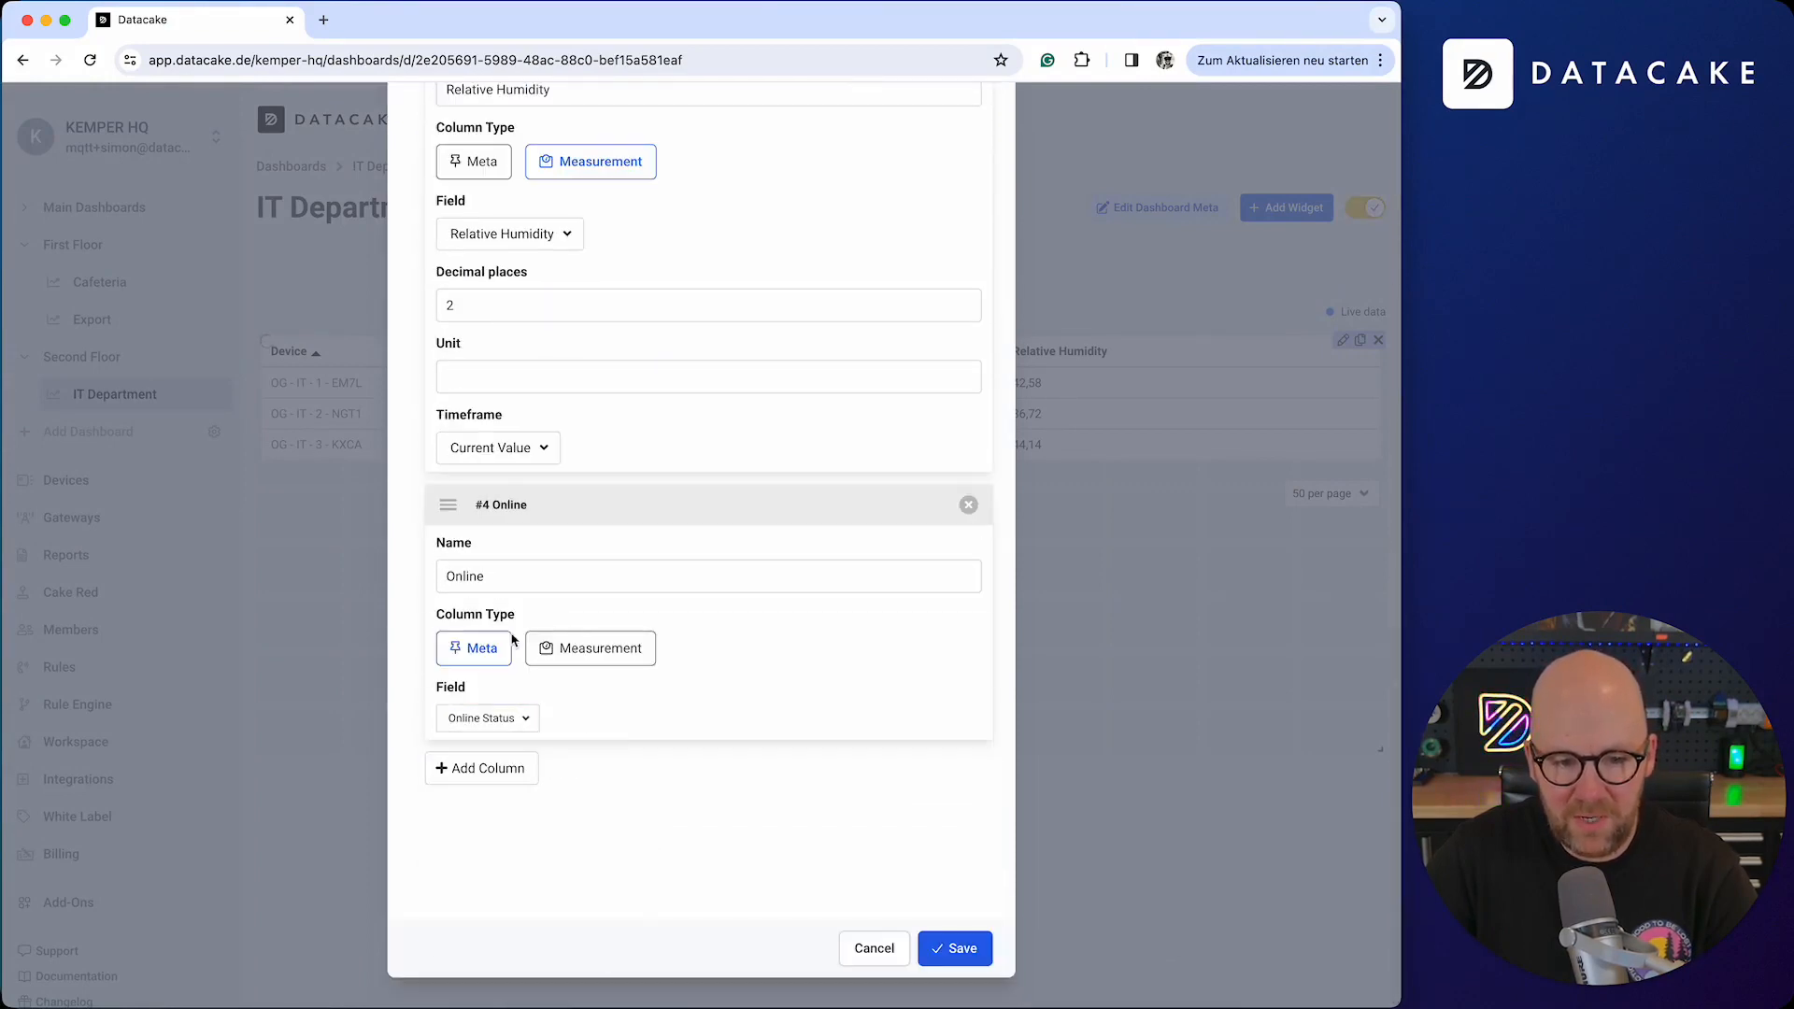
# Step: Move the Online column to the first position of the IT Department table, save the widget and finish editing the dashboard
pyautogui.scroll(6, 645, 710)
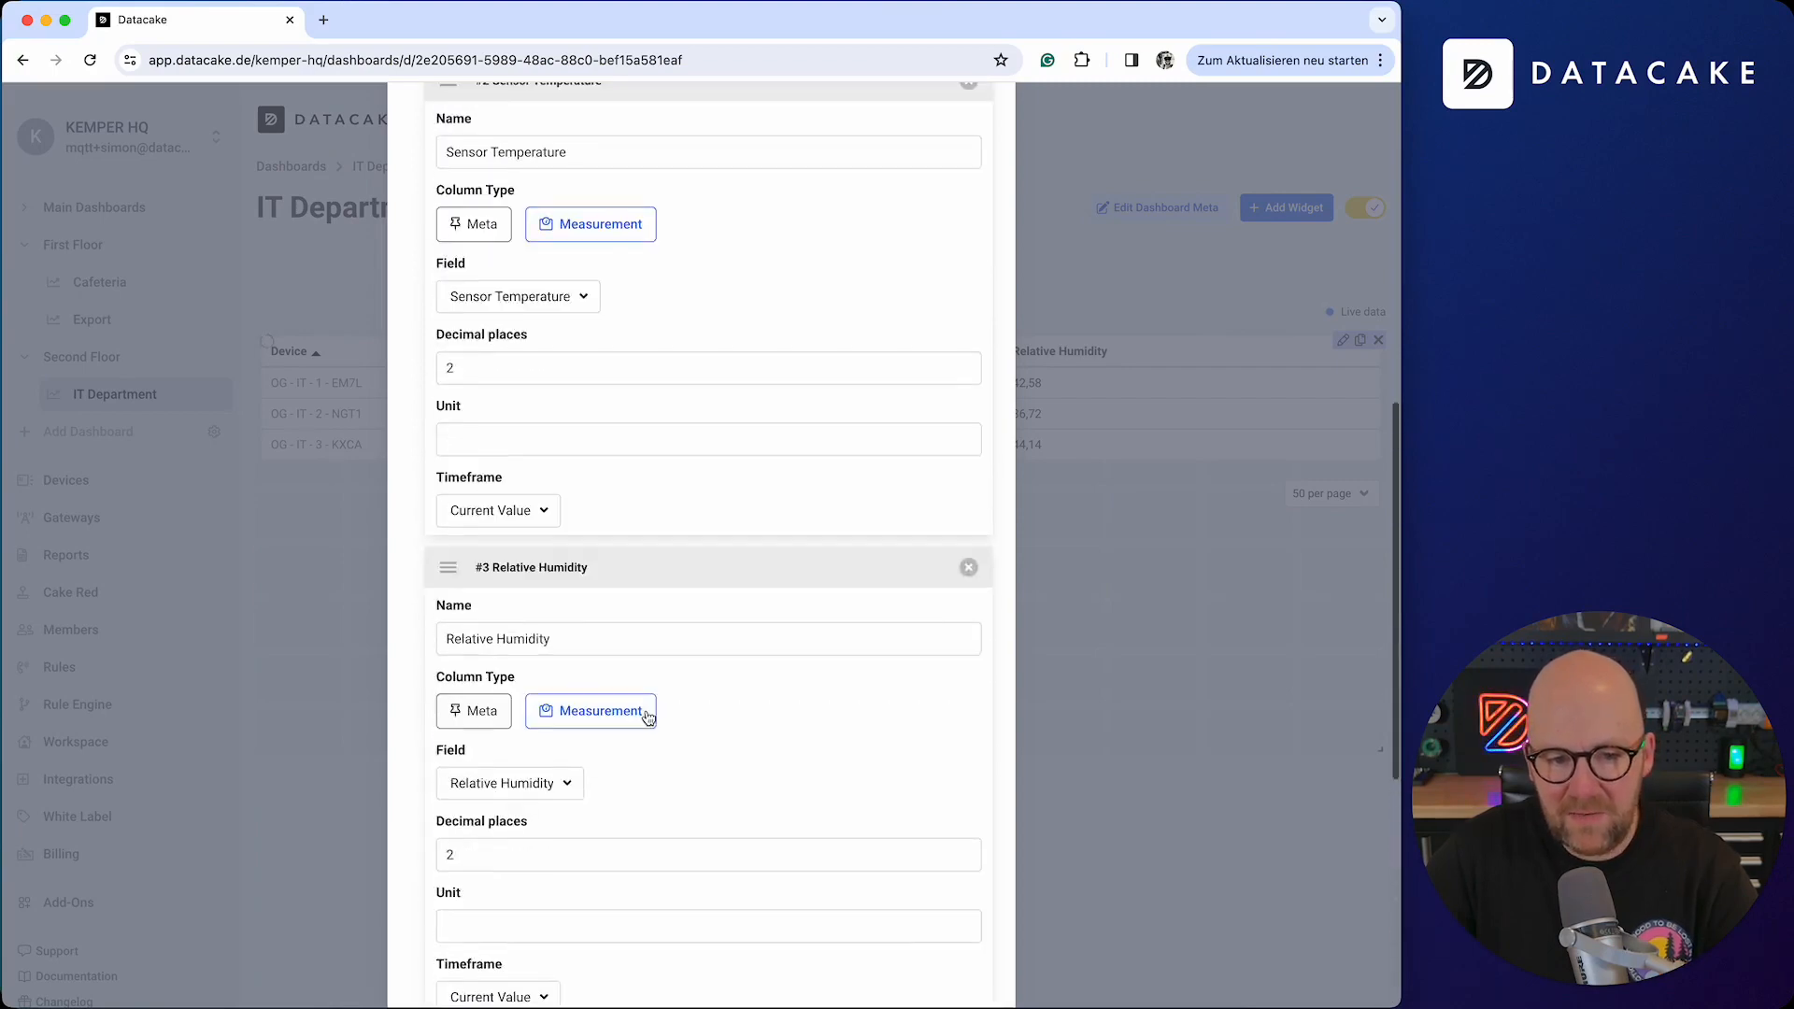
pyautogui.scroll(-3, 610, 773)
pyautogui.moveTo(449, 777); pyautogui.dragTo(453, 317)
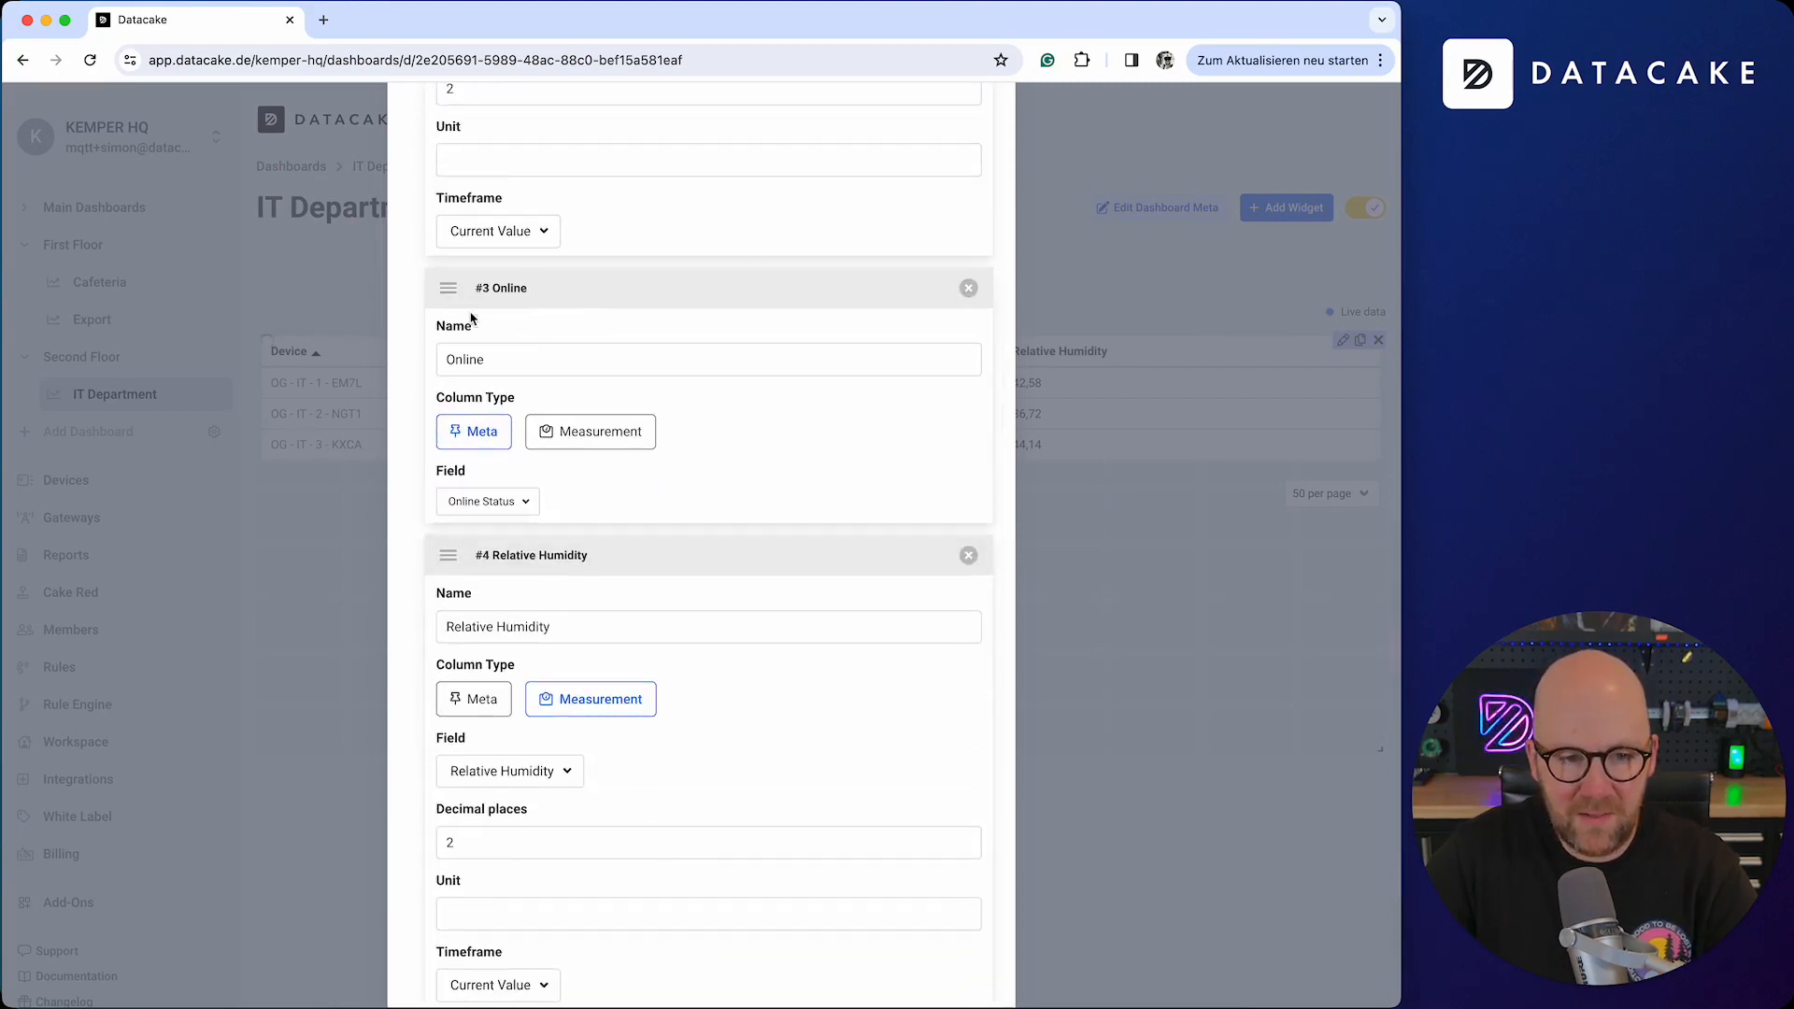
pyautogui.scroll(5, 467, 747)
pyautogui.moveTo(453, 834); pyautogui.dragTo(458, 372)
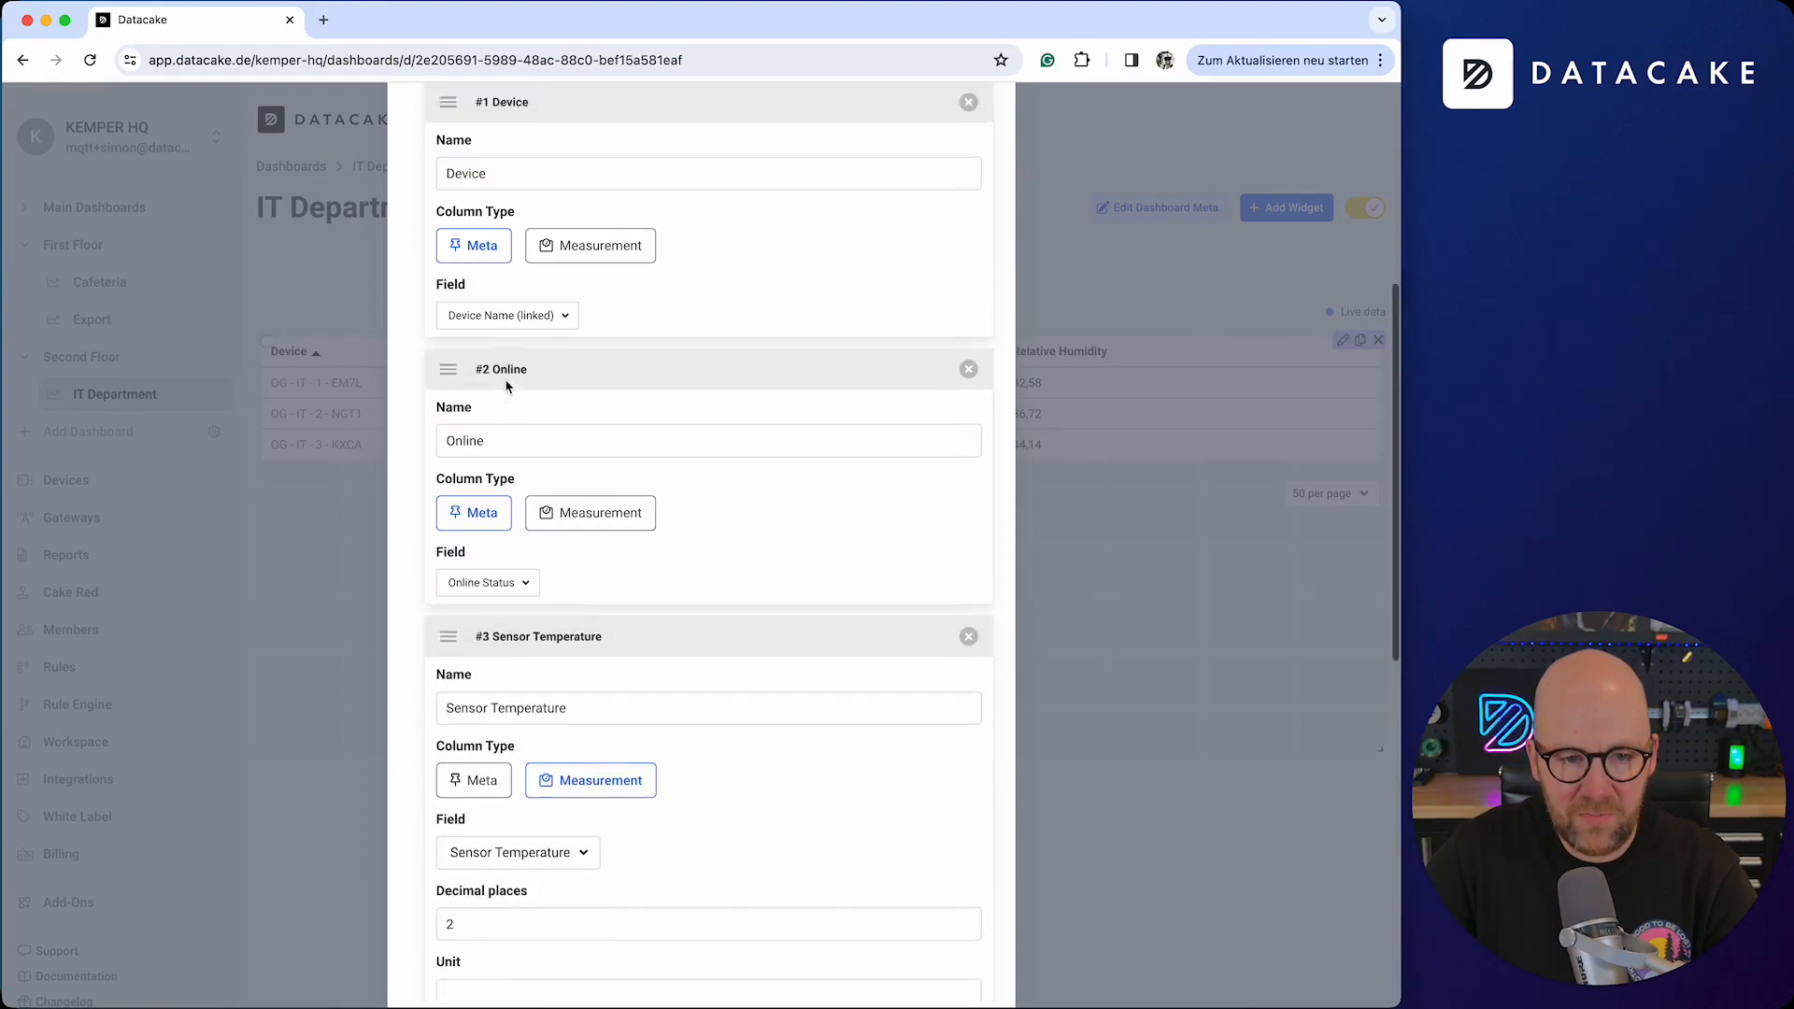
pyautogui.scroll(5, 467, 561)
pyautogui.scroll(-2, 454, 776)
pyautogui.moveTo(449, 731); pyautogui.dragTo(468, 472)
pyautogui.scroll(-5, 800, 594)
pyautogui.scroll(-8, 800, 593)
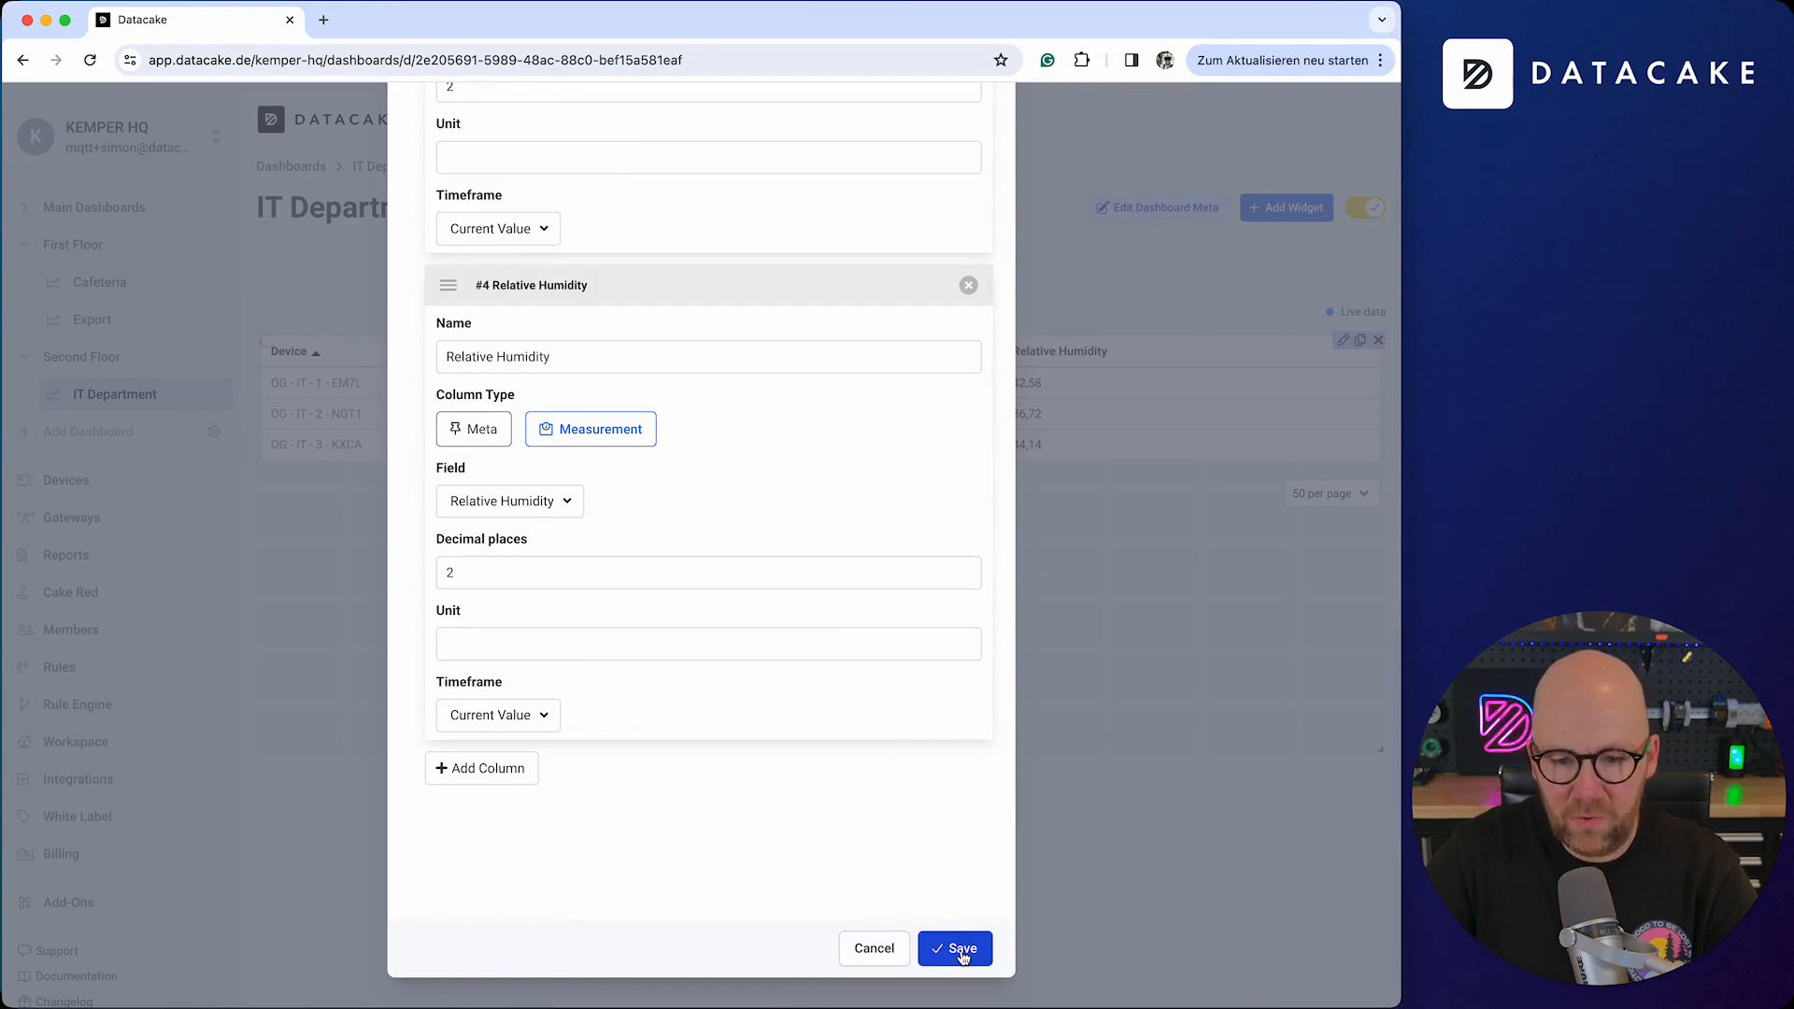
pyautogui.click(963, 957)
pyautogui.click(1370, 213)
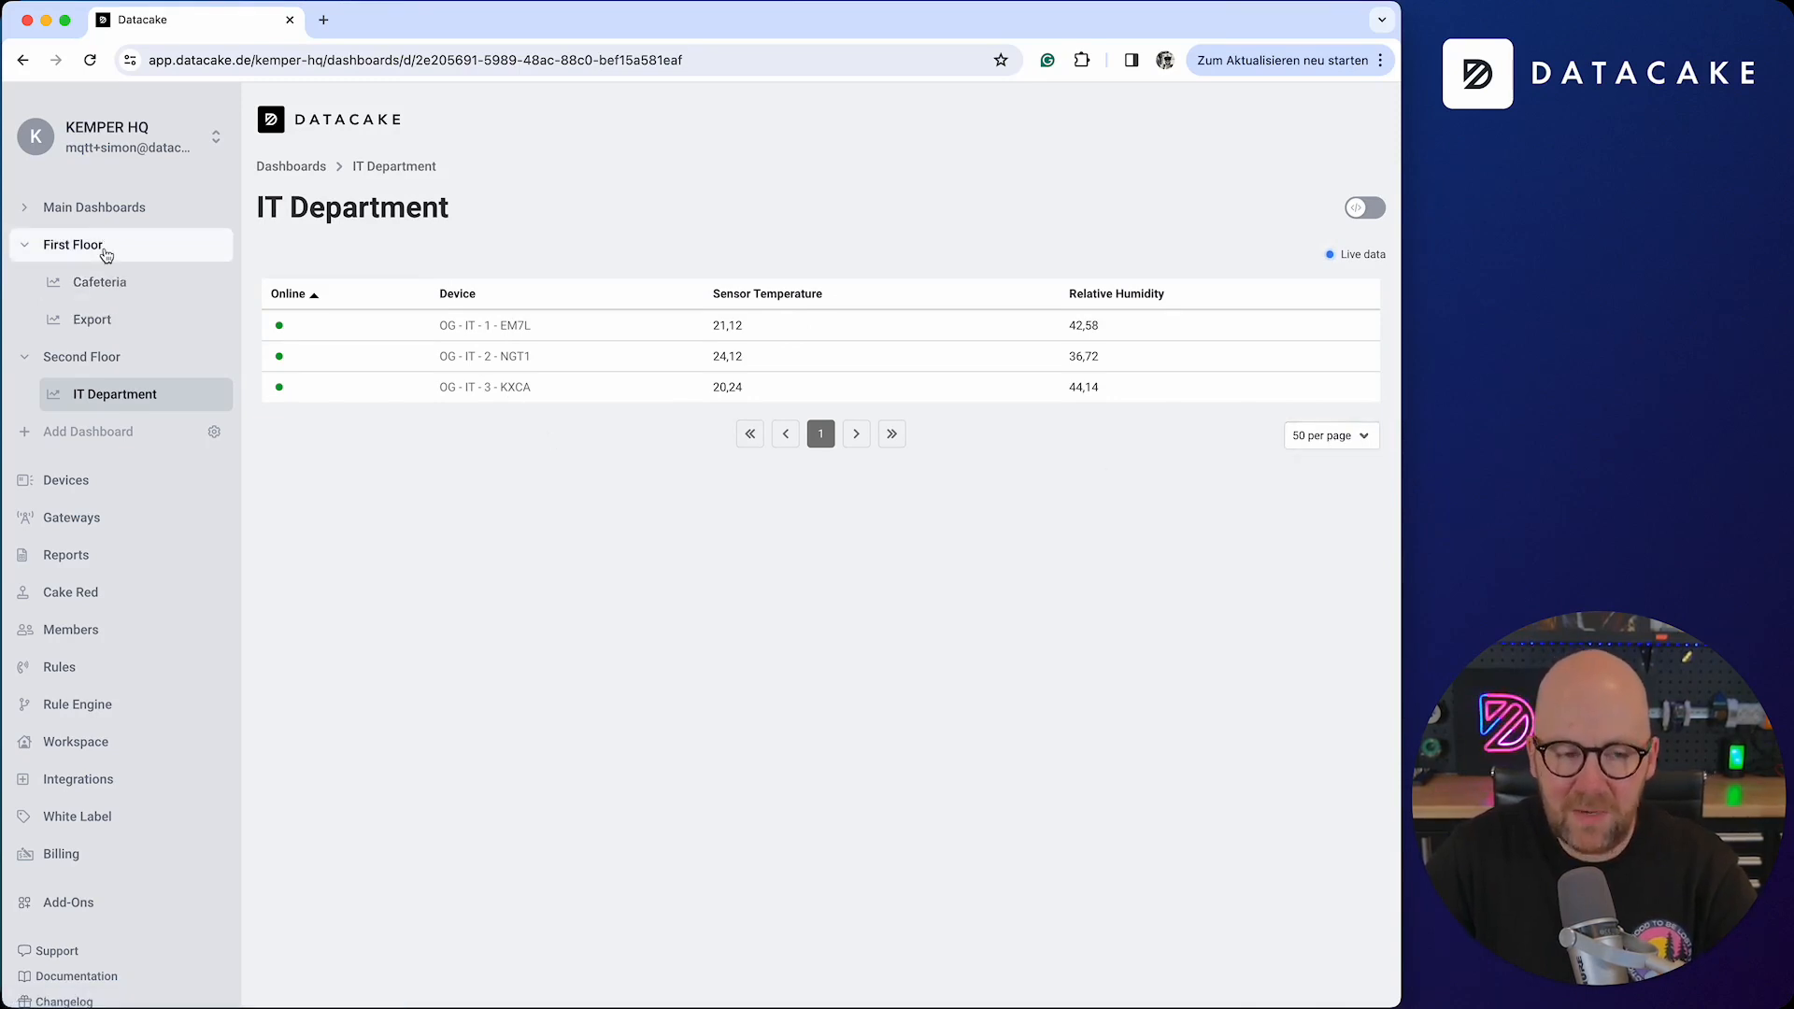
# Step: Review the dashboards inside the Main Dashboards, First Floor and Second Floor folders in the sidebar configuration and save it
pyautogui.click(214, 431)
pyautogui.click(440, 547)
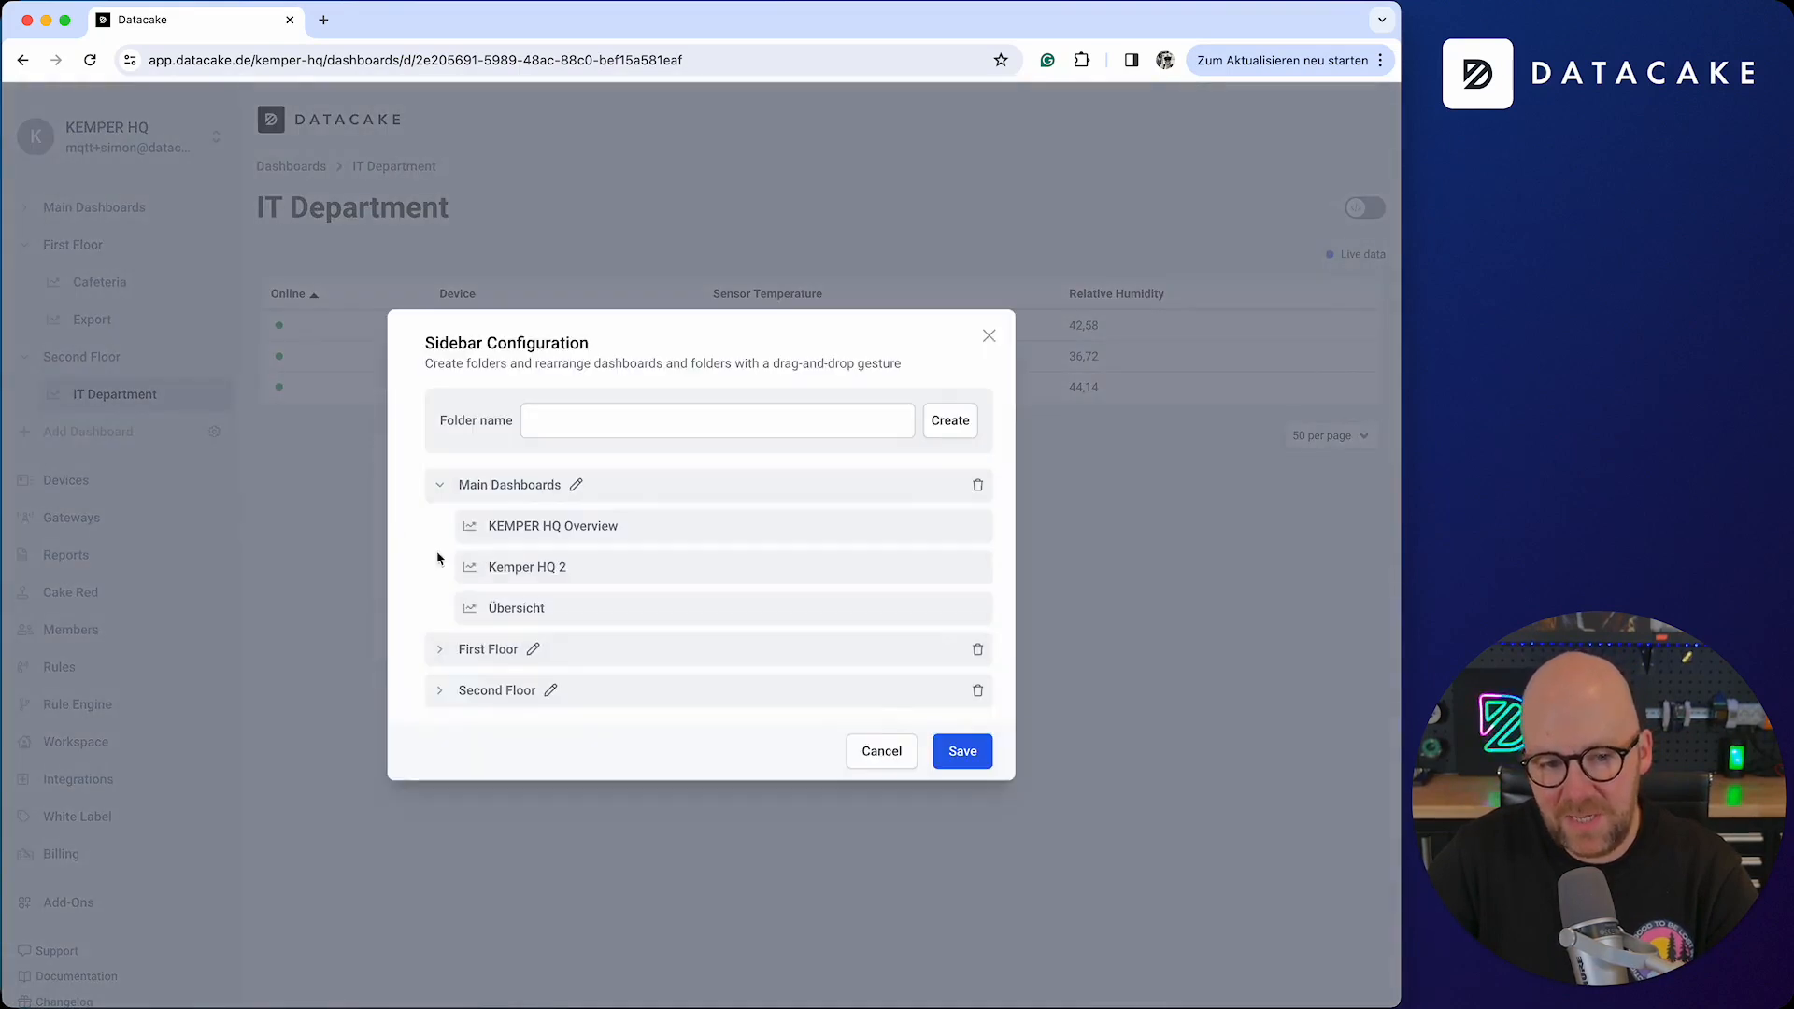
pyautogui.click(441, 650)
pyautogui.click(439, 732)
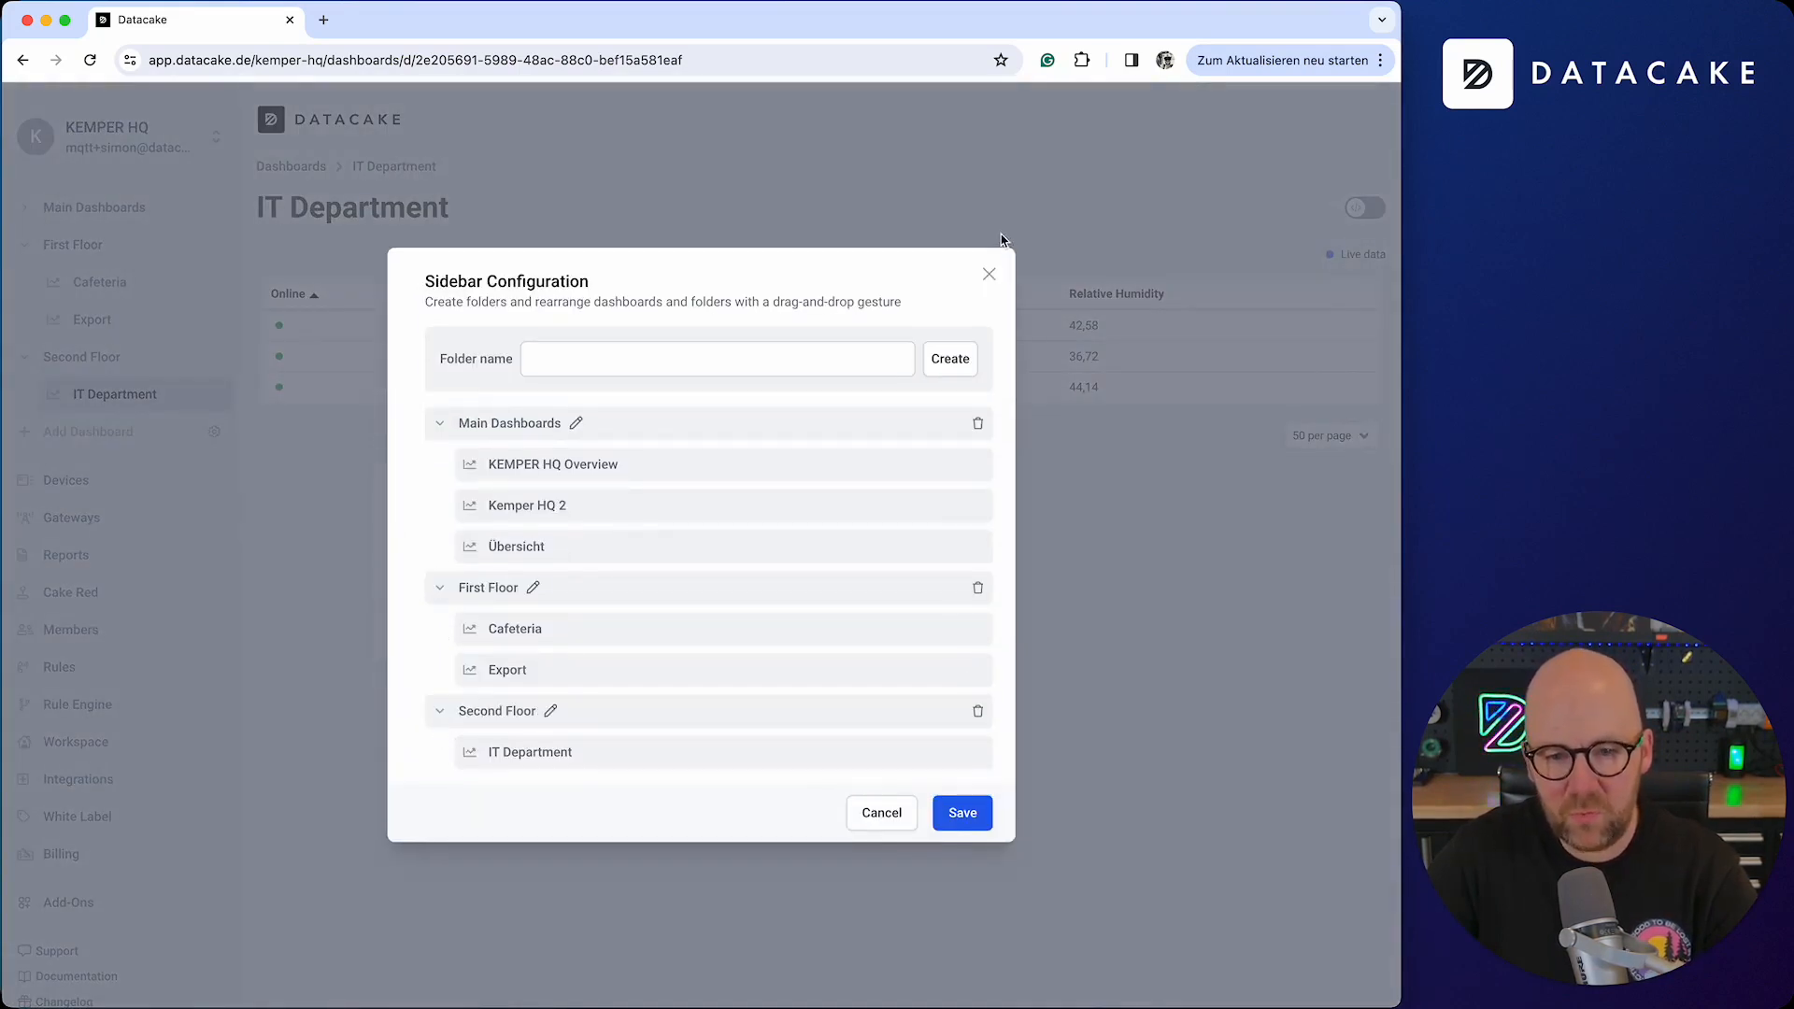
pyautogui.click(972, 809)
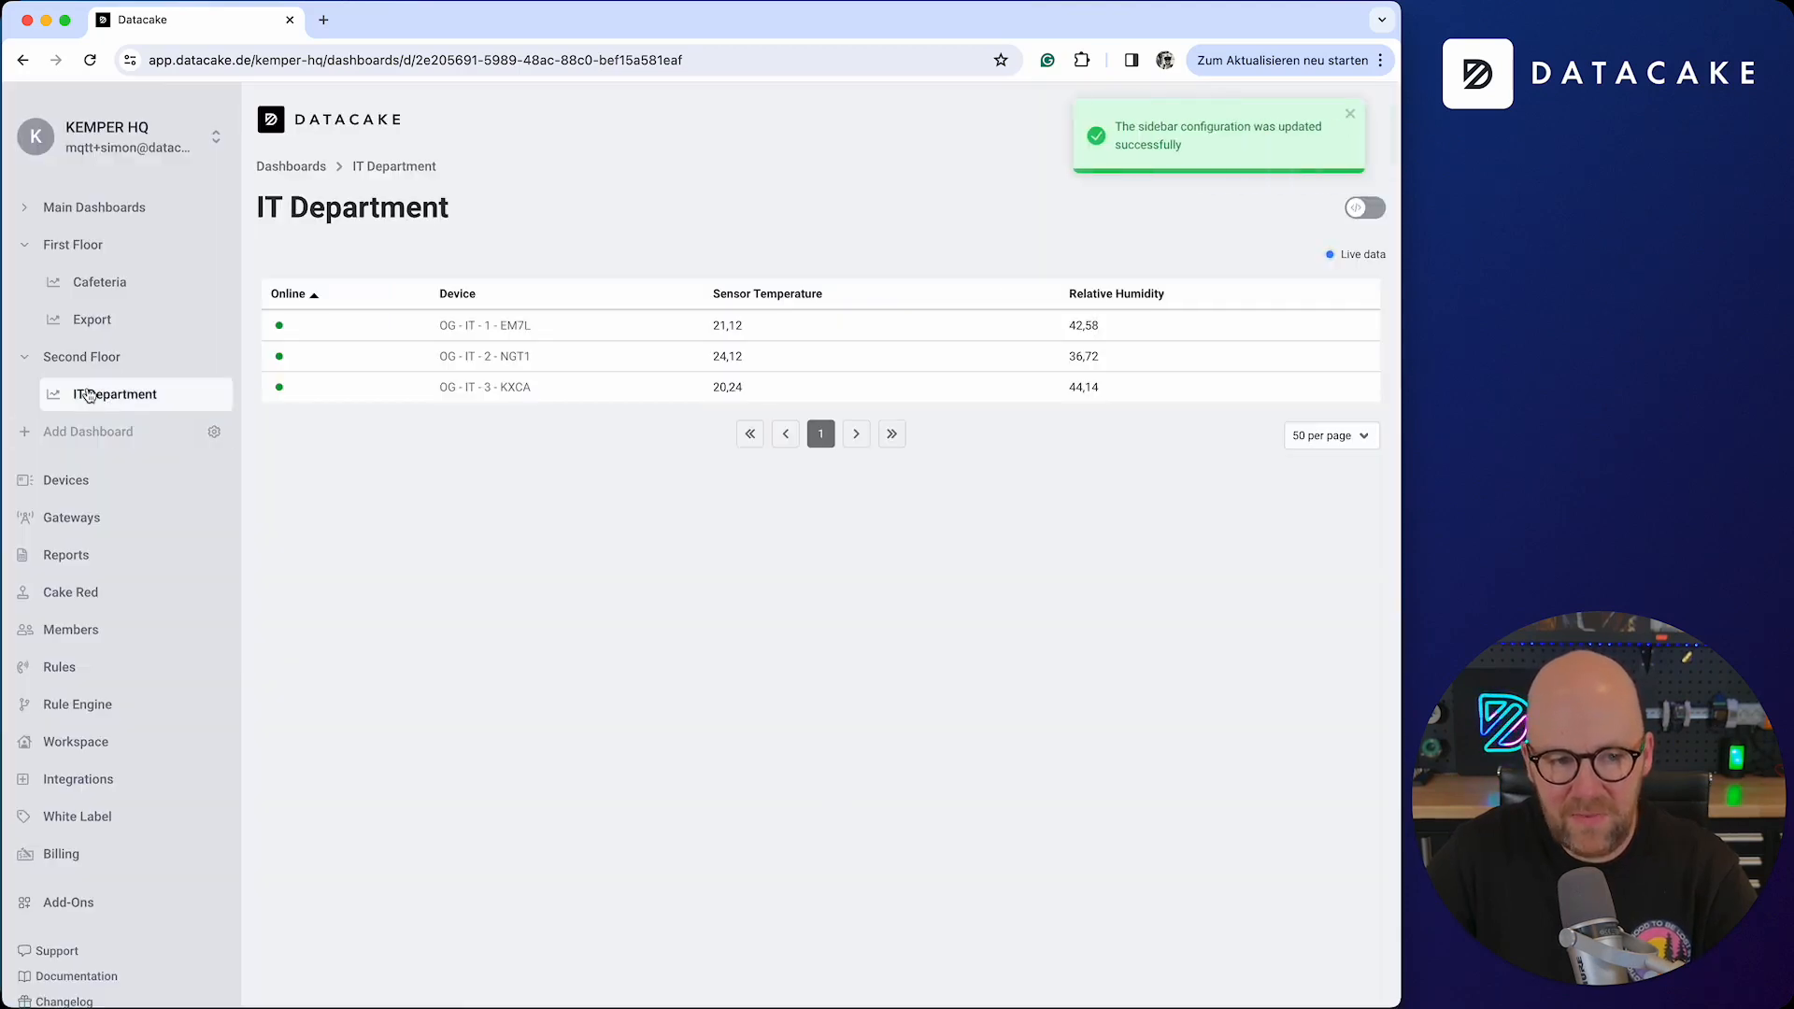
# Step: Look through the Cafeteria, Export and IT Department dashboards from the floor folders and open the workspace's device list
pyautogui.click(112, 294)
pyautogui.click(108, 319)
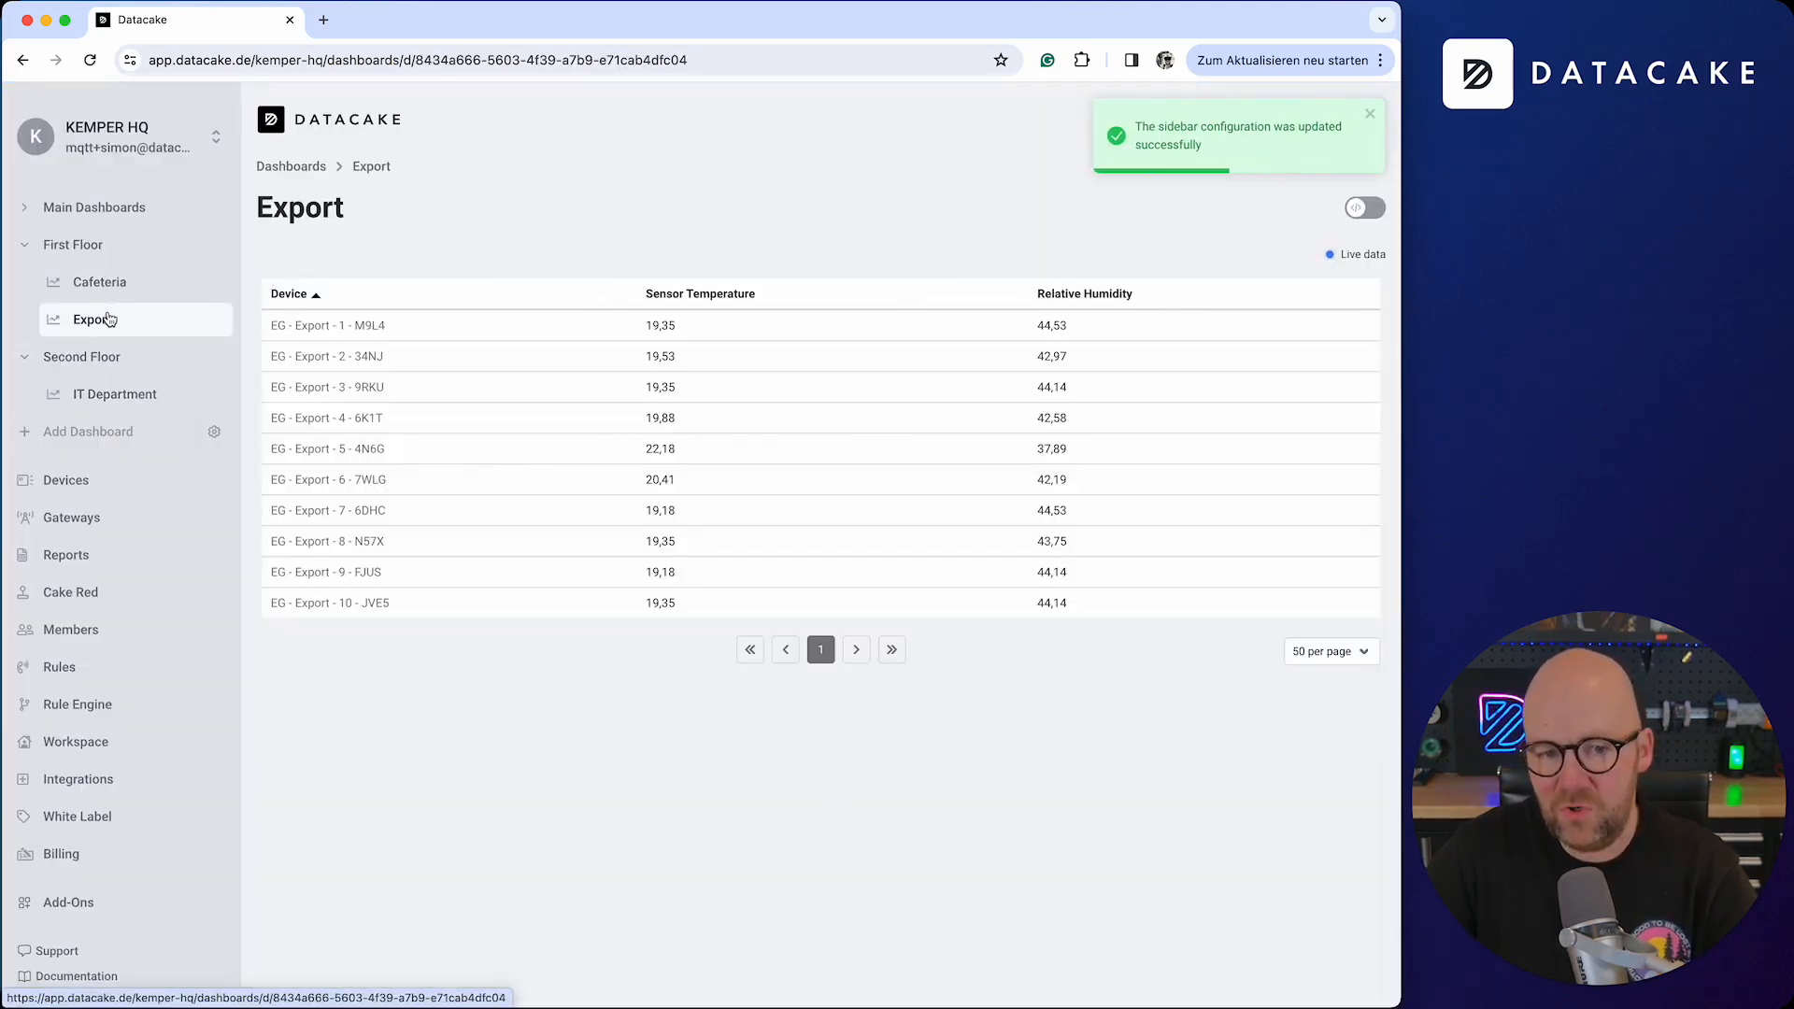
pyautogui.click(110, 285)
pyautogui.click(106, 327)
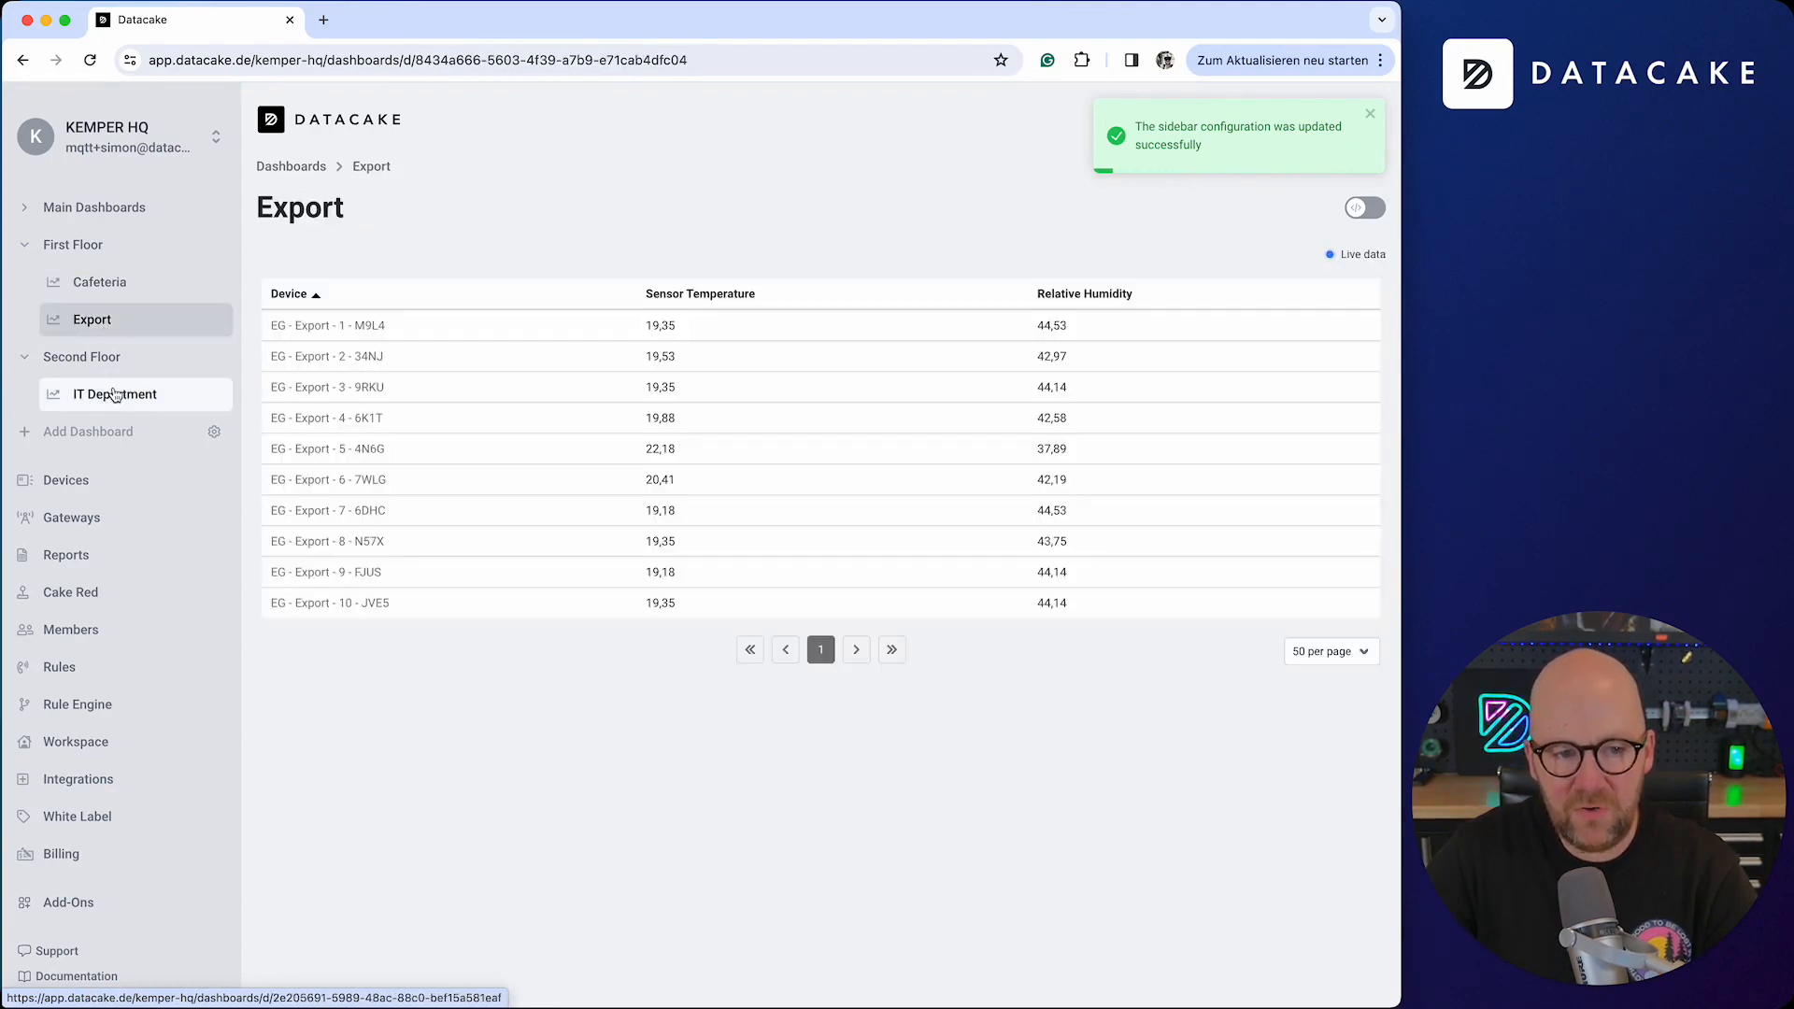
pyautogui.click(115, 396)
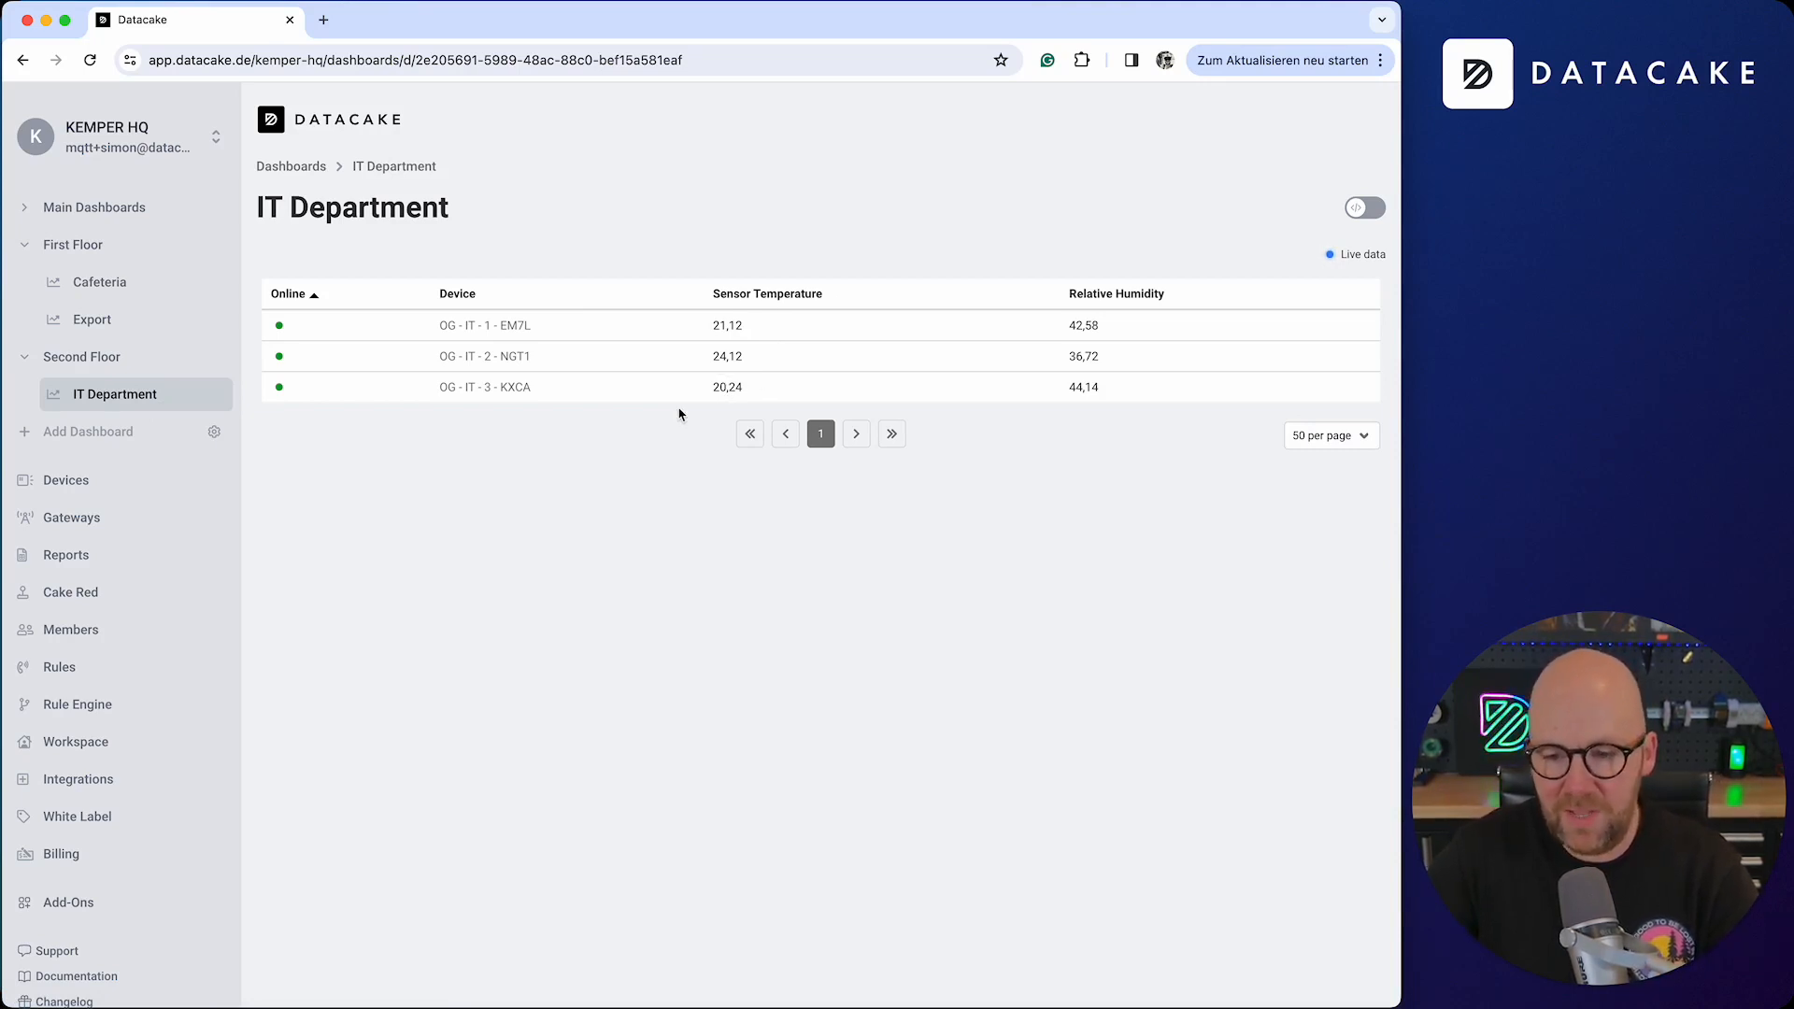
pyautogui.click(89, 482)
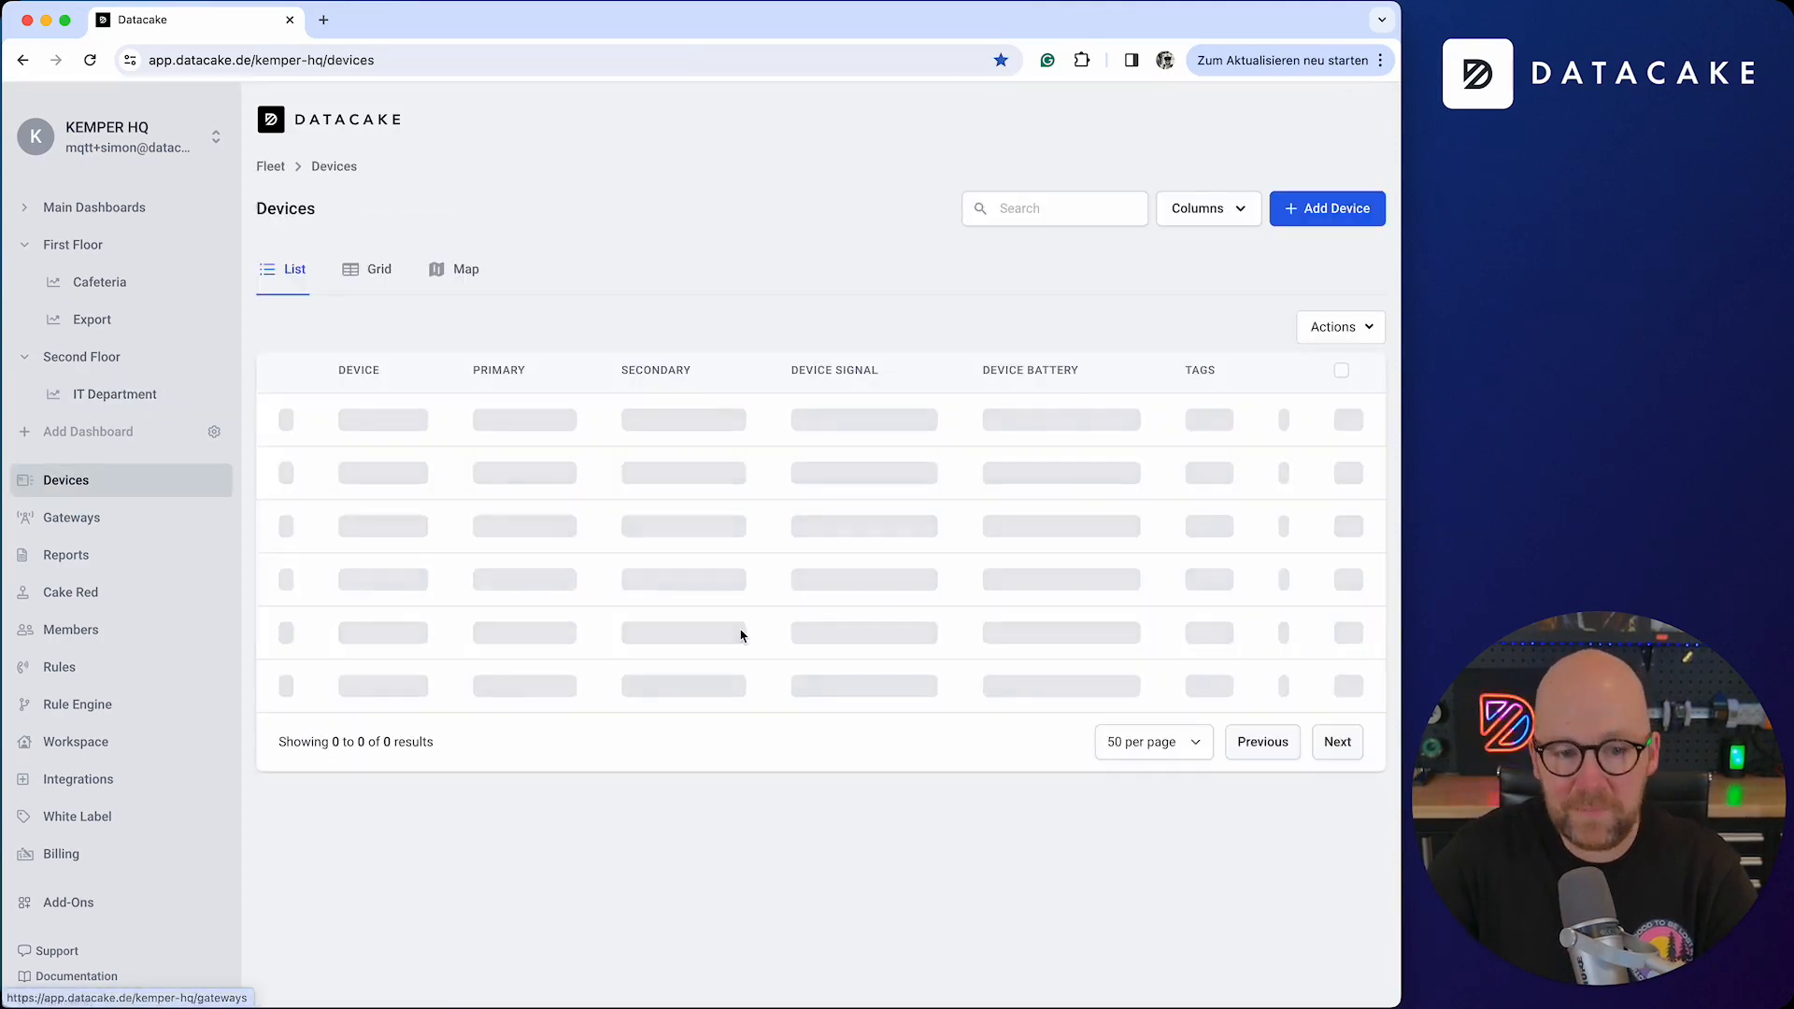